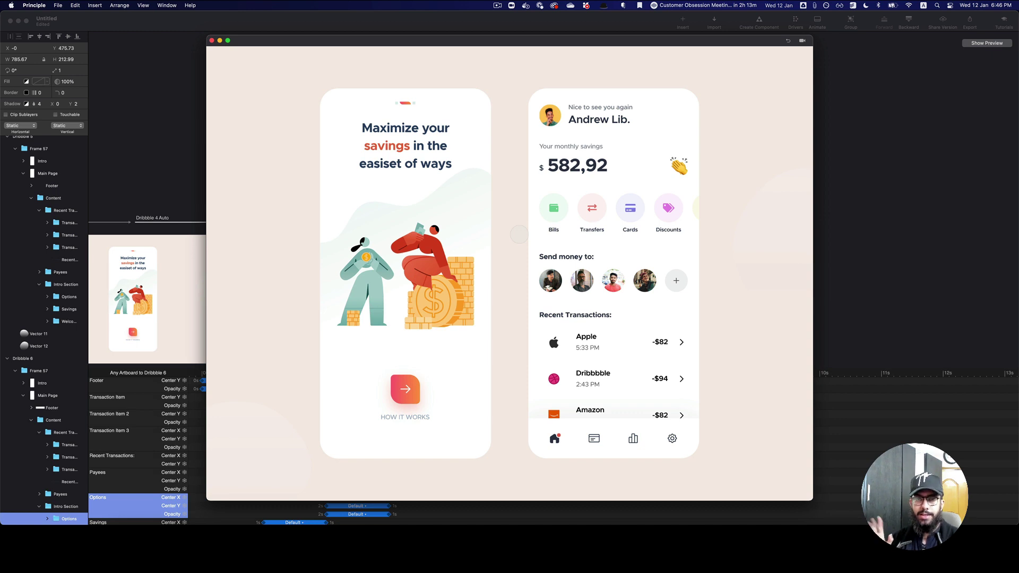
key("super+r")
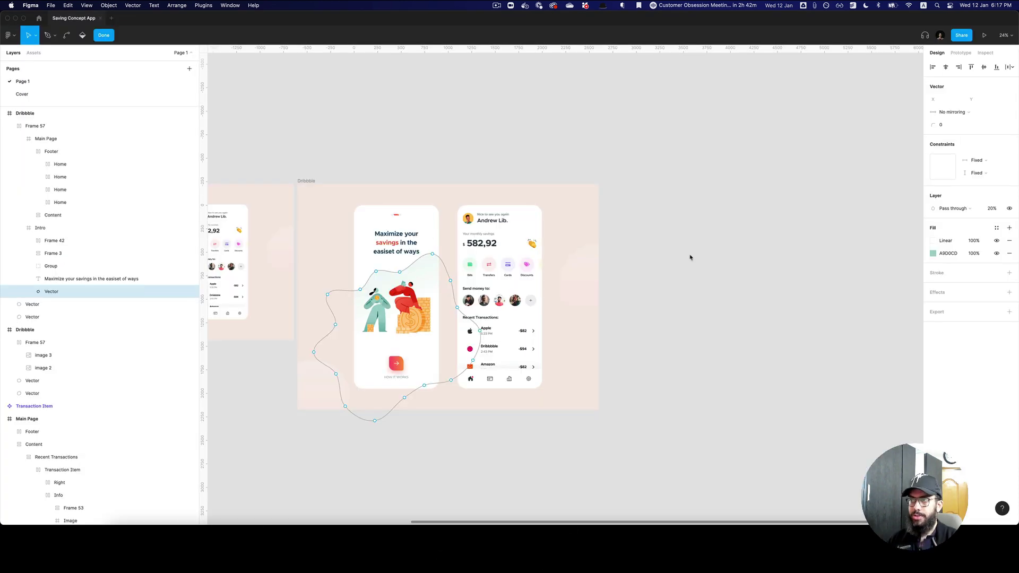
Select the 3200 × 2400 Dribbble frame in Figma and import it into Principle from the Saving Concept App document.
left_click(308, 181)
left_click(308, 181)
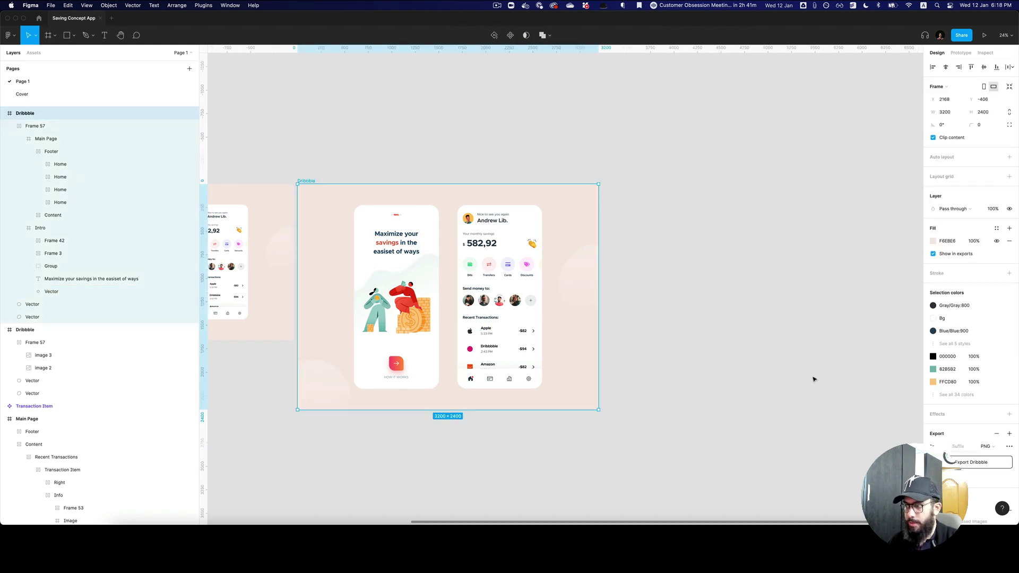
left_click(708, 546)
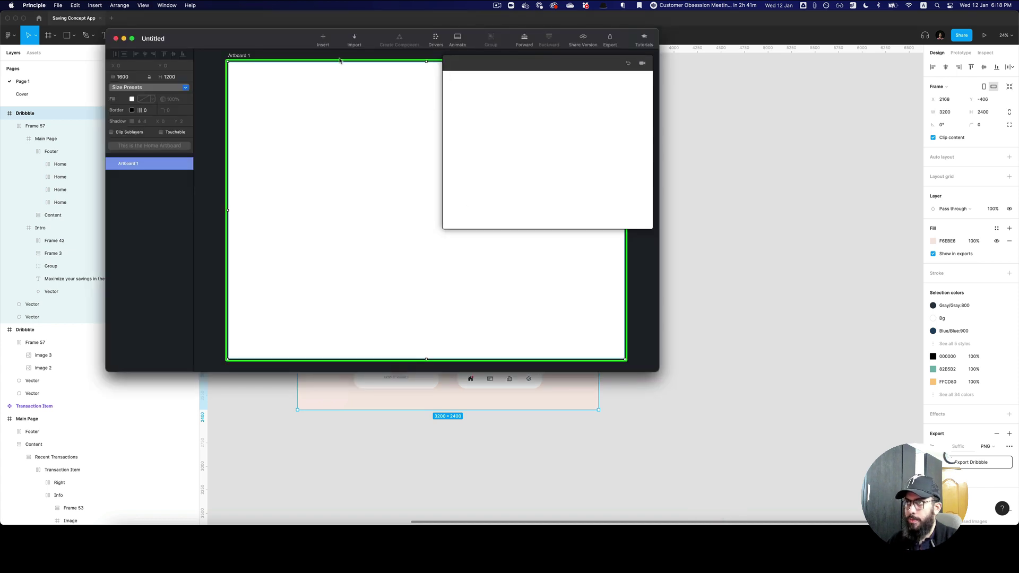
key("super+Tab")
key("super+Tab")
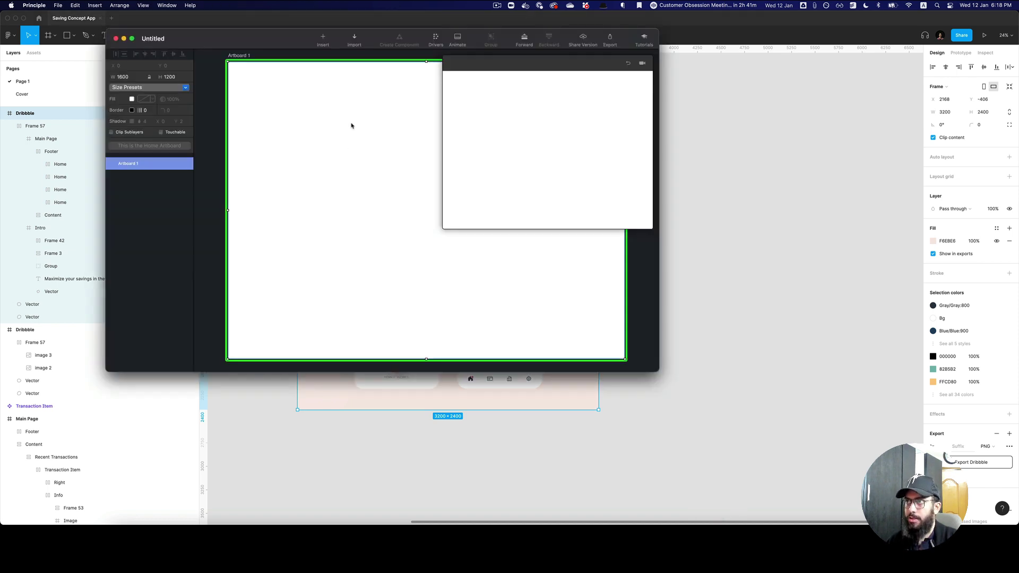
left_click(355, 38)
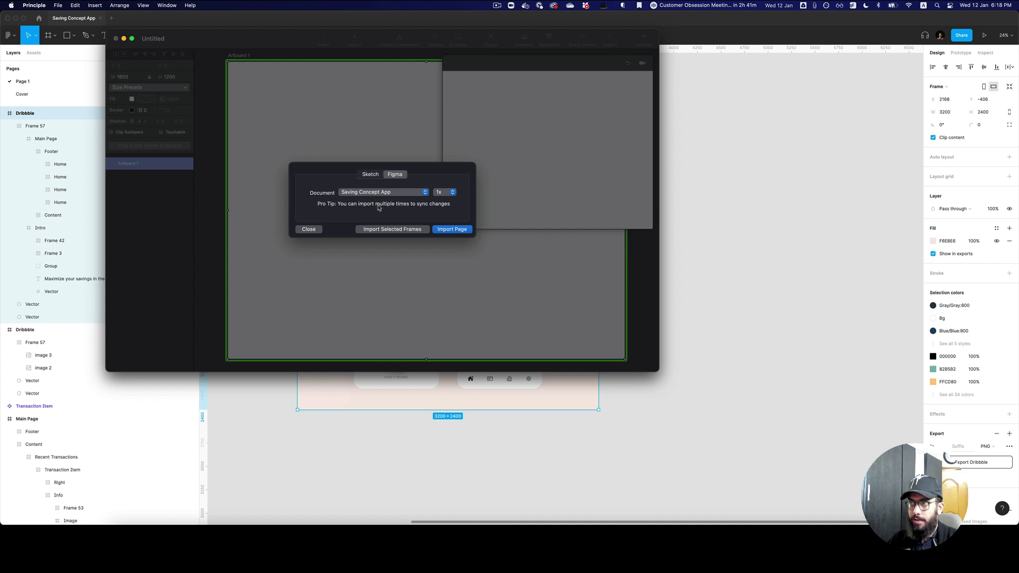
left_click(393, 230)
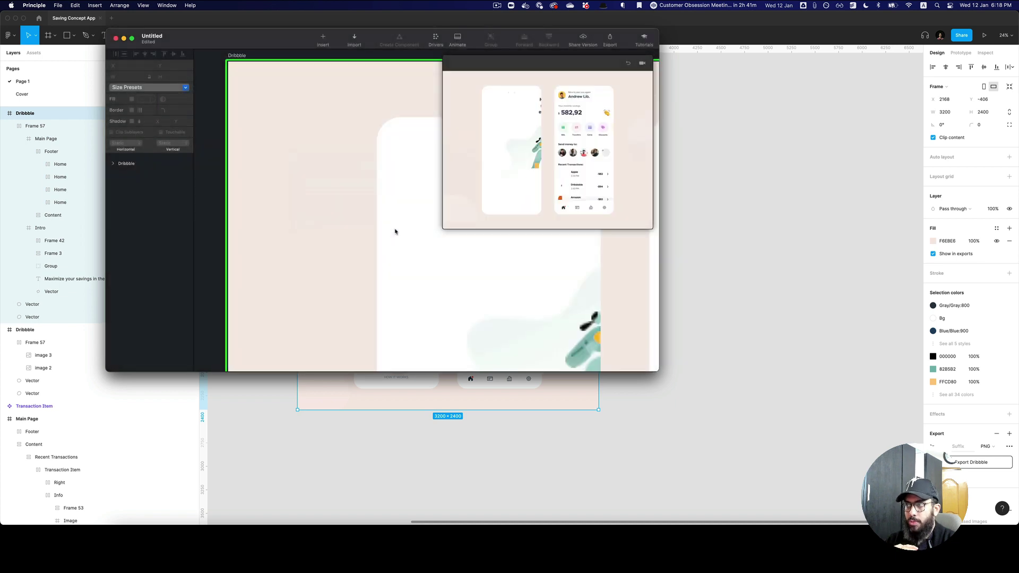
Enlarge the Principle window and examine the imported artboard's intro illustration, plus icon and transaction logos for import errors.
left_click(338, 223)
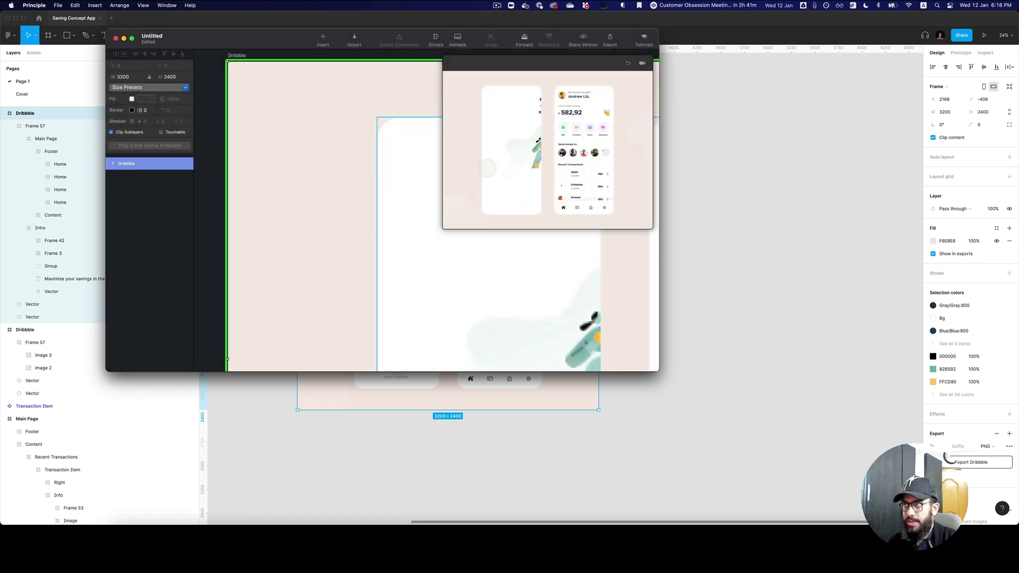
key("ctrl+alt+Return")
scroll(774, 297, "down", 5)
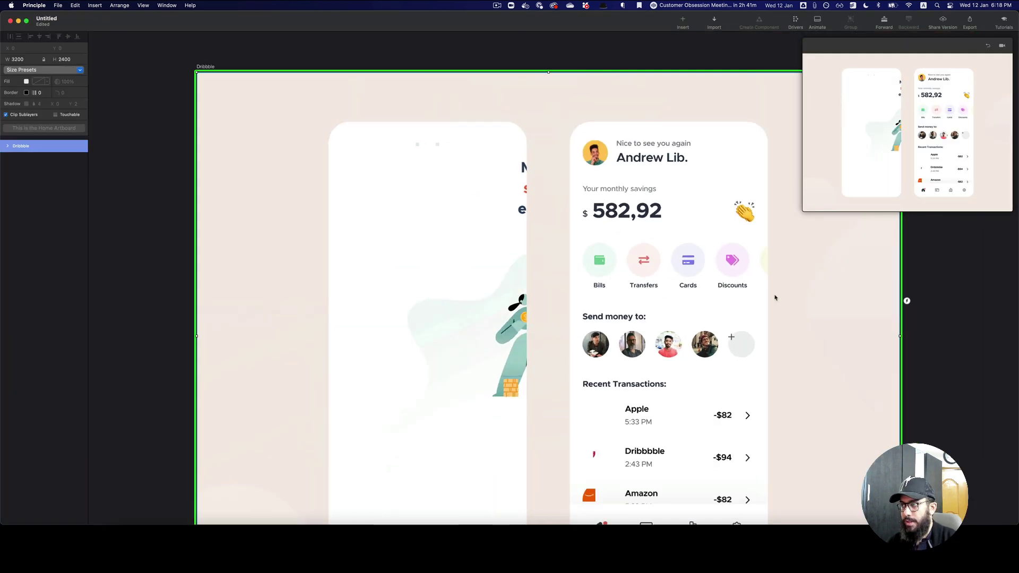
left_click_drag(776, 296, 636, 261)
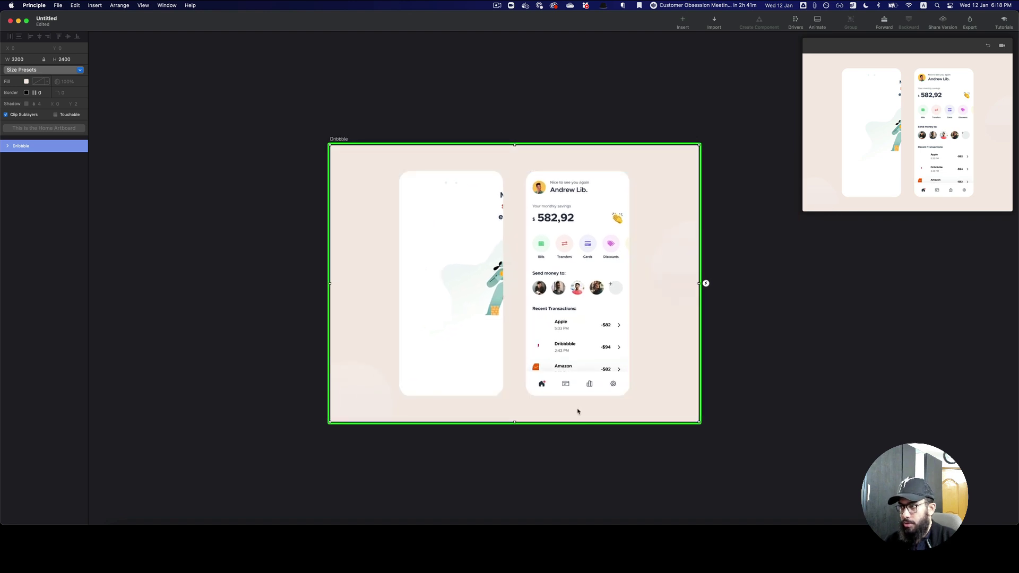
scroll(561, 369, "down", 2)
scroll(562, 370, "up", 4)
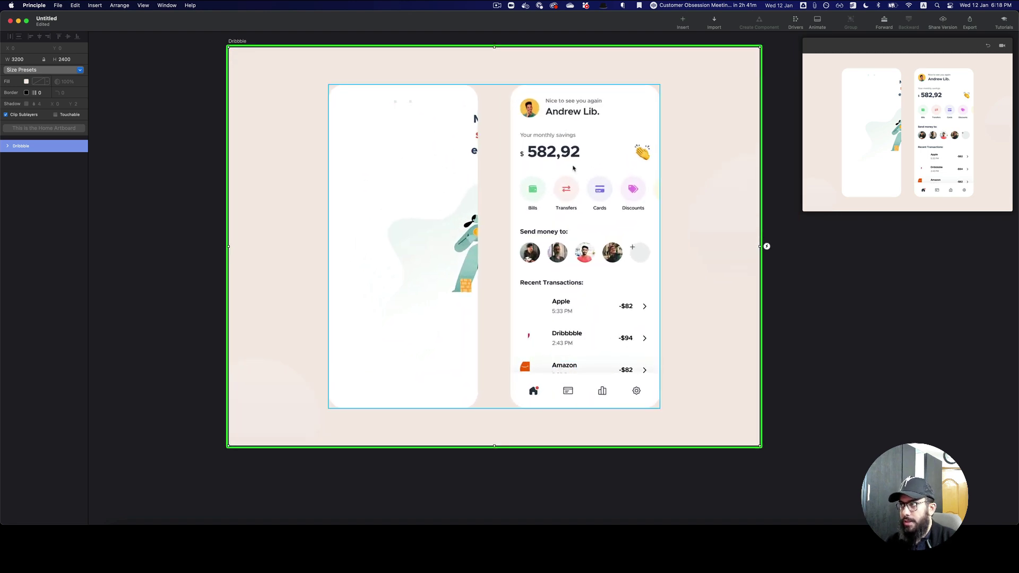
left_click_drag(573, 170, 563, 206)
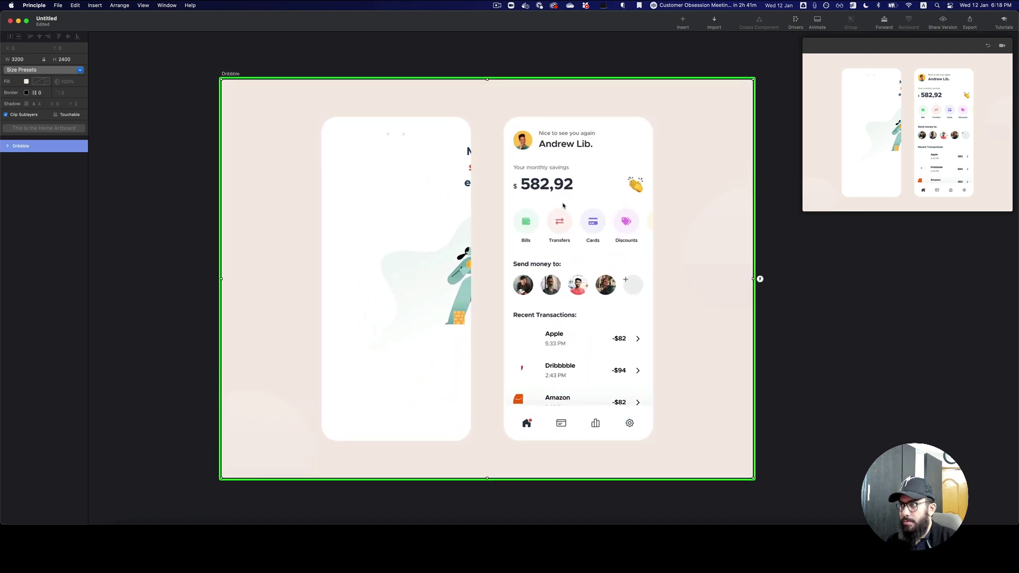
left_click(632, 279, "super")
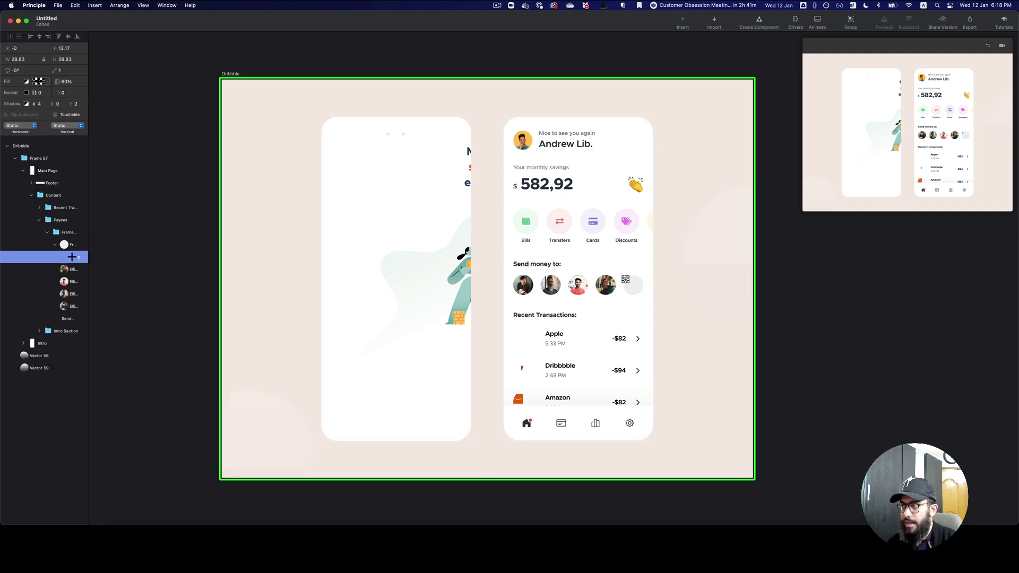
left_click(521, 335, "super")
left_click(528, 368)
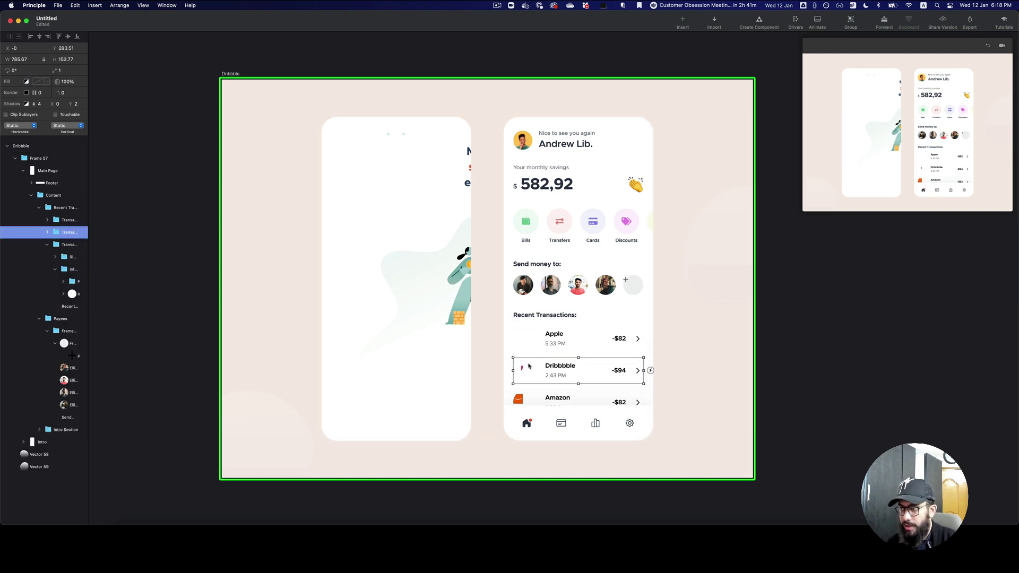
left_click(526, 394)
left_click(528, 371)
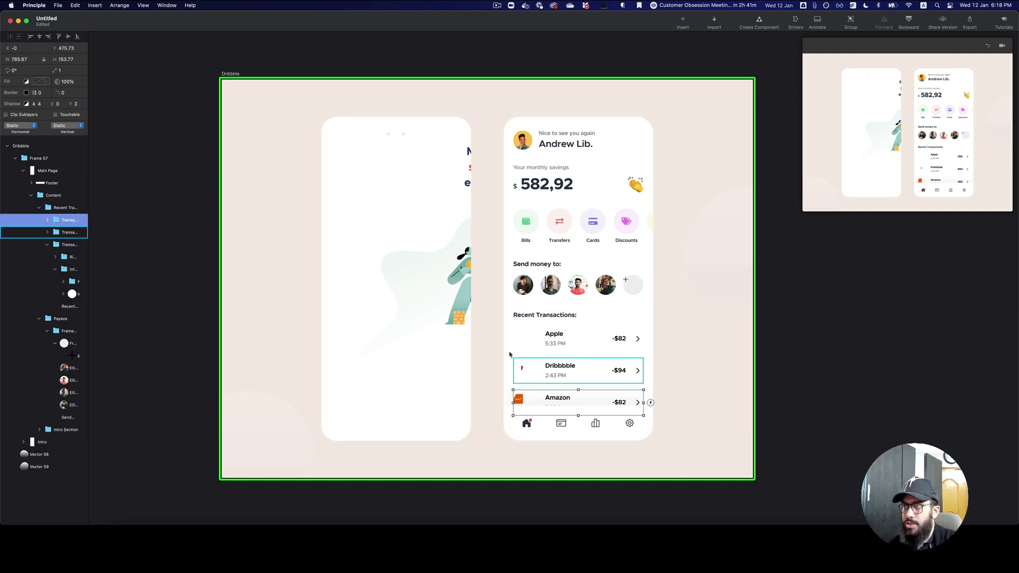
left_click(423, 240)
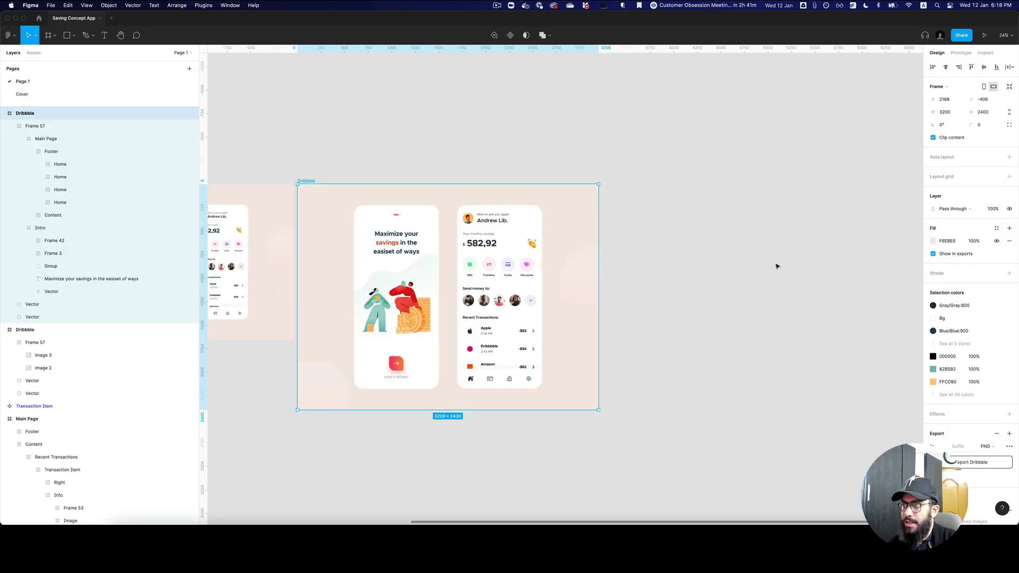
Switch back to Figma and rasterize the green wave Vector behind the illustration on the Intro screen.
scroll(408, 303, "up", 5)
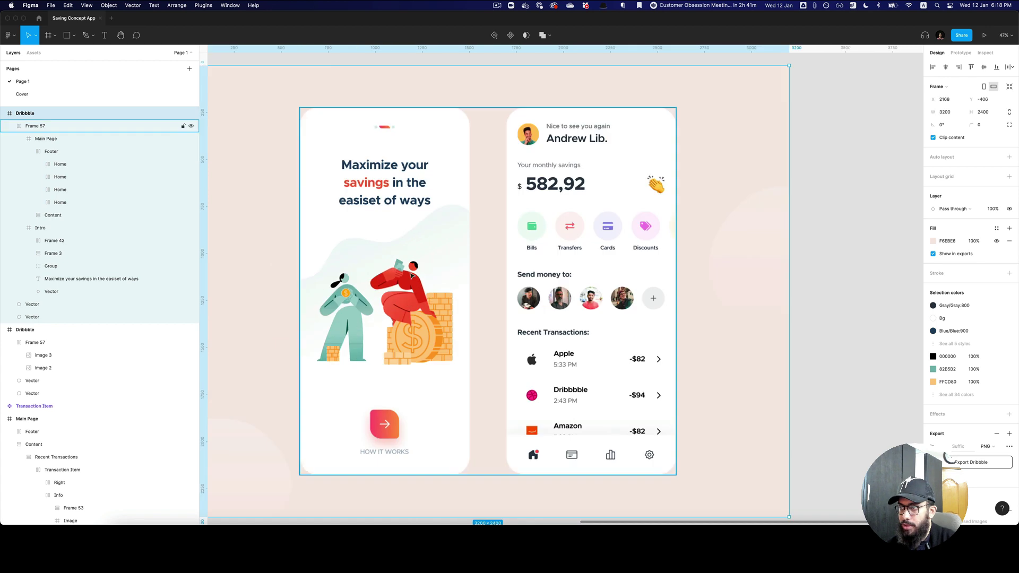
double_click(451, 238)
double_click(451, 238)
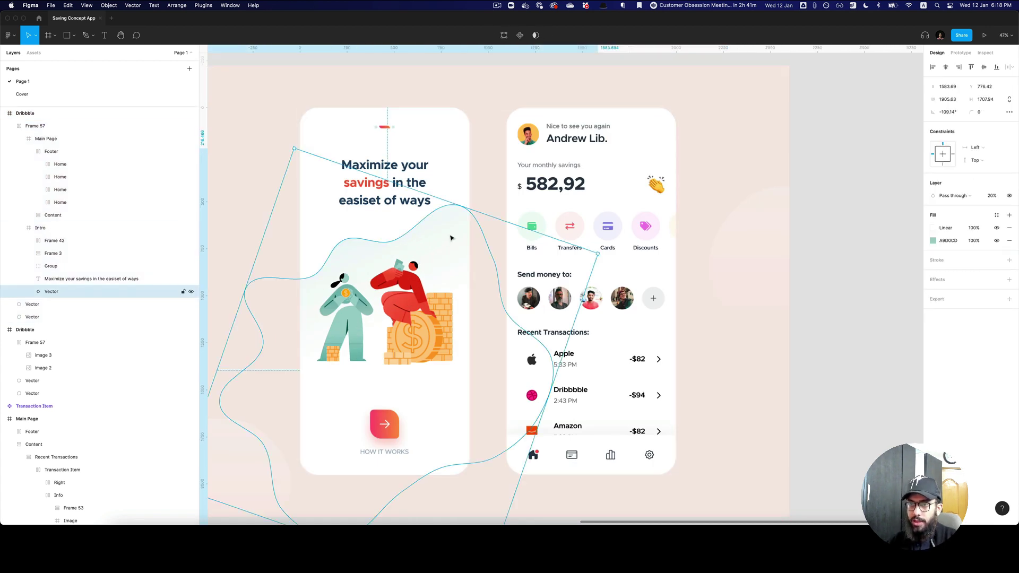
key("super+slash")
type("raster")
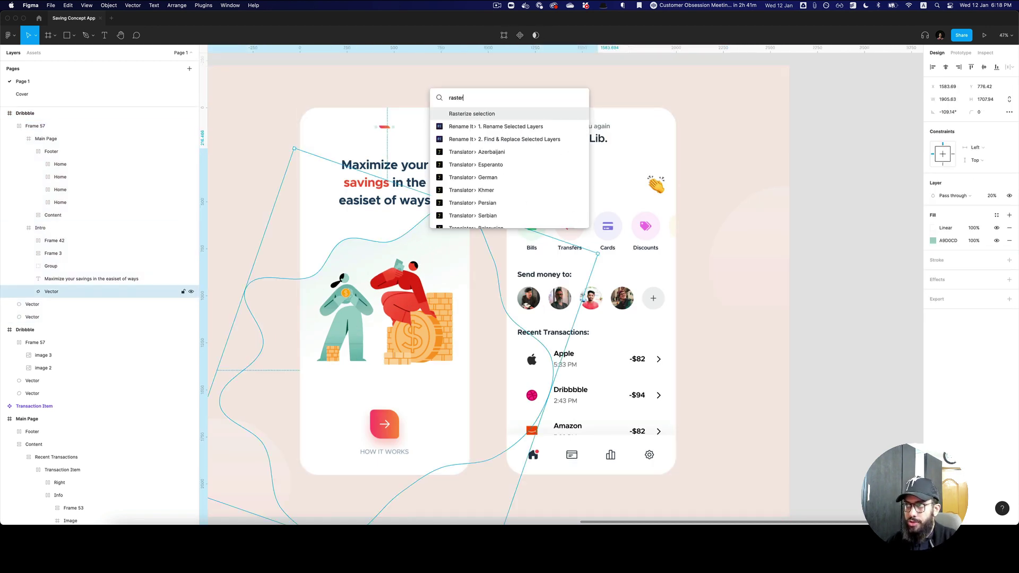
key("Return")
Rasterize the illustration Group with the two figures and coins on the Intro screen.
left_click(406, 304)
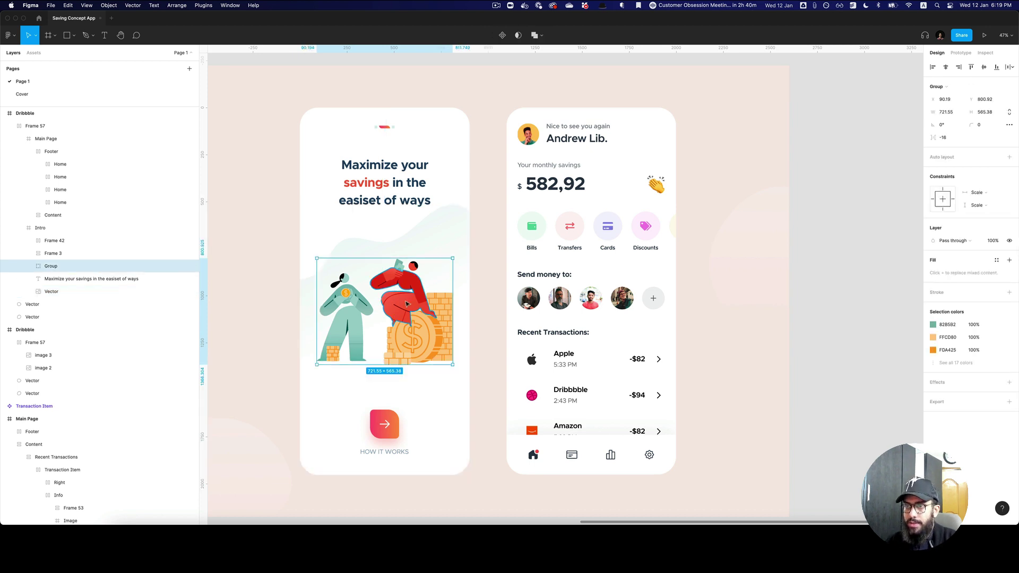
key("super+slash")
type("raster")
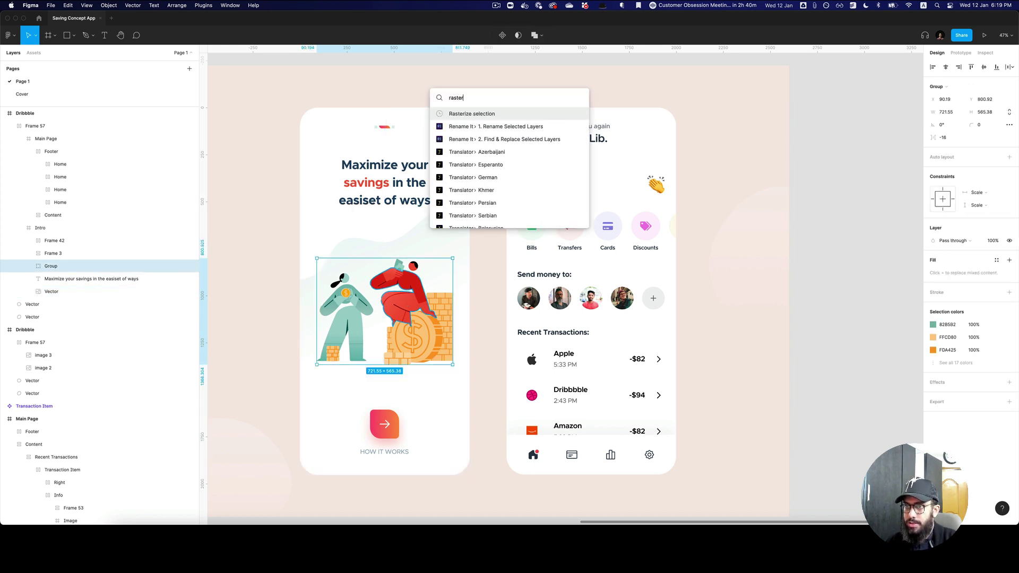
key("Return")
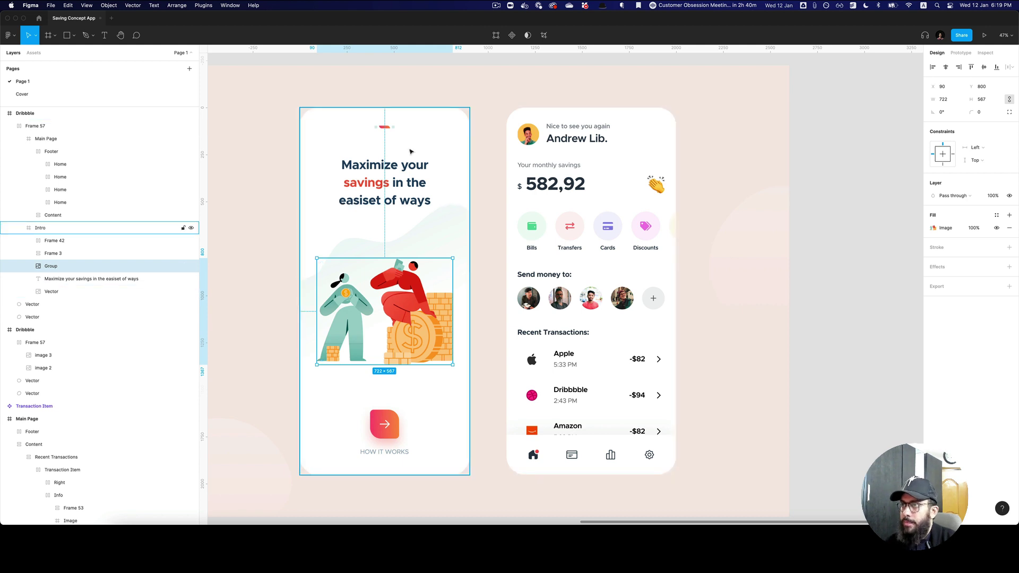
Rasterize Frame 42, the small three-part page indicator above the Intro headline.
double_click(389, 128)
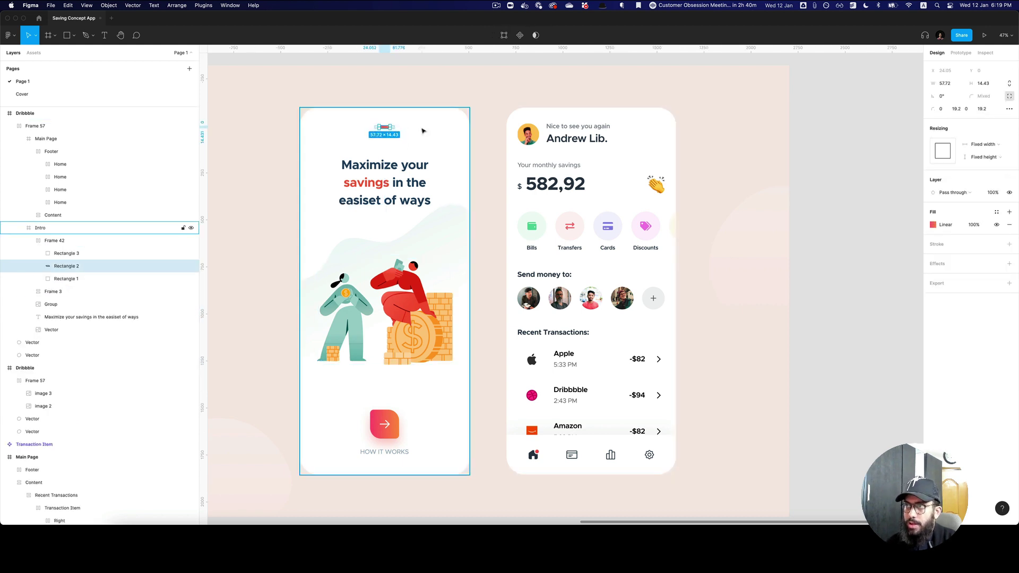
key("shift+Return")
key("super+slash")
type("raster")
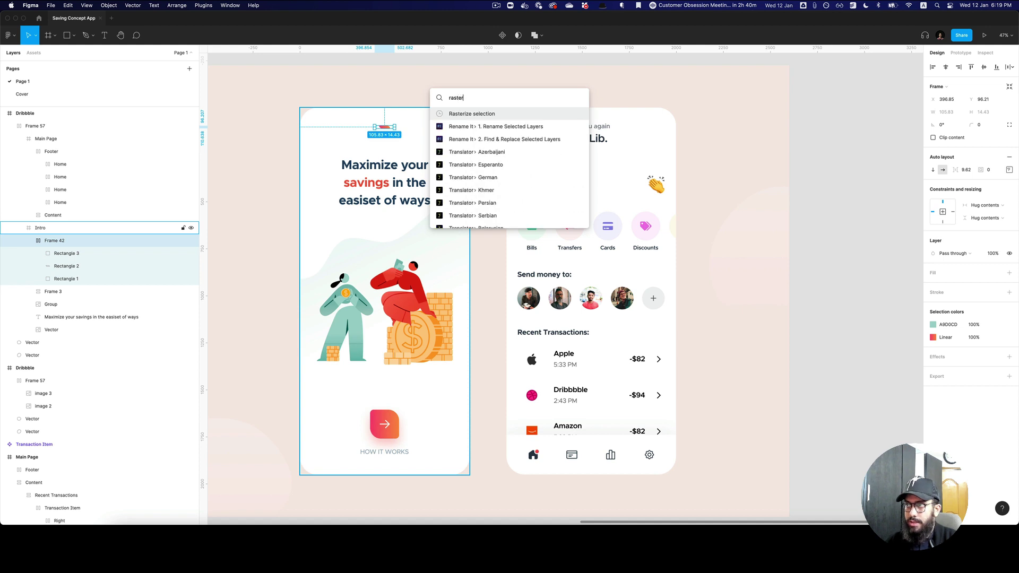
key("Return")
Rasterize the Arrow - Right icon inside the gradient button above the HOW IT WORKS label.
left_click(383, 419)
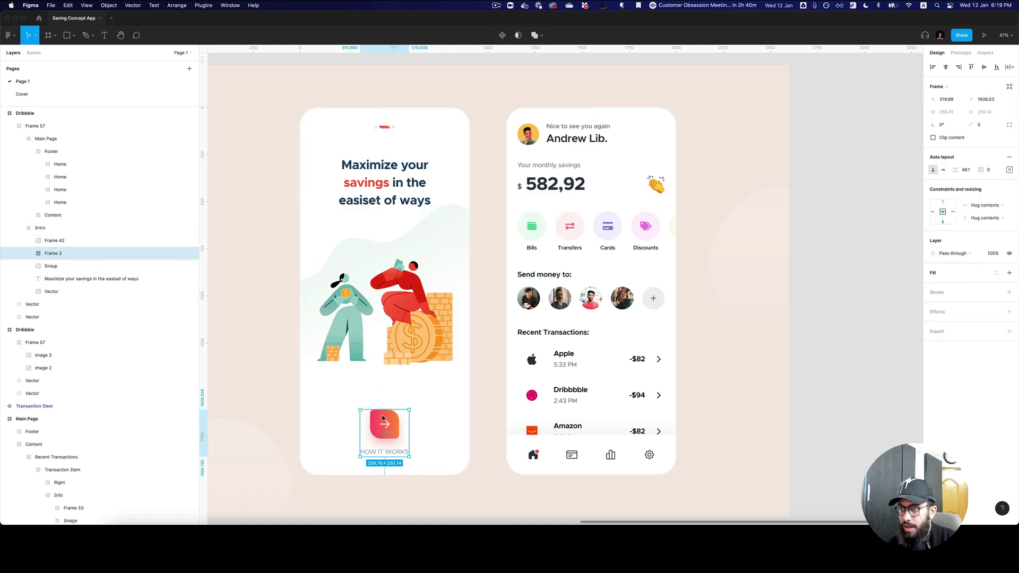
double_click(383, 419)
key("super+slash")
type("r")
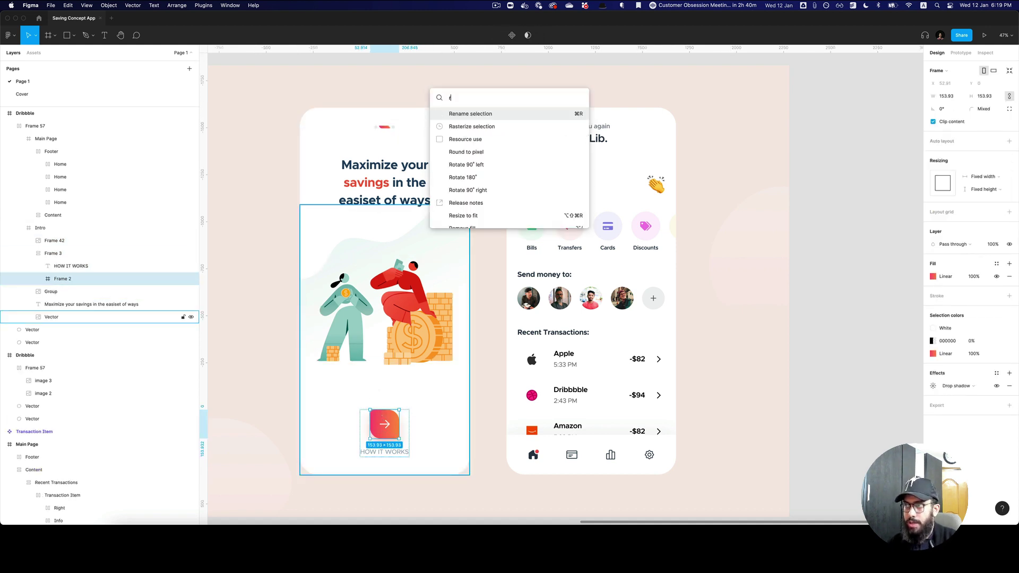
key("Return")
double_click(387, 426)
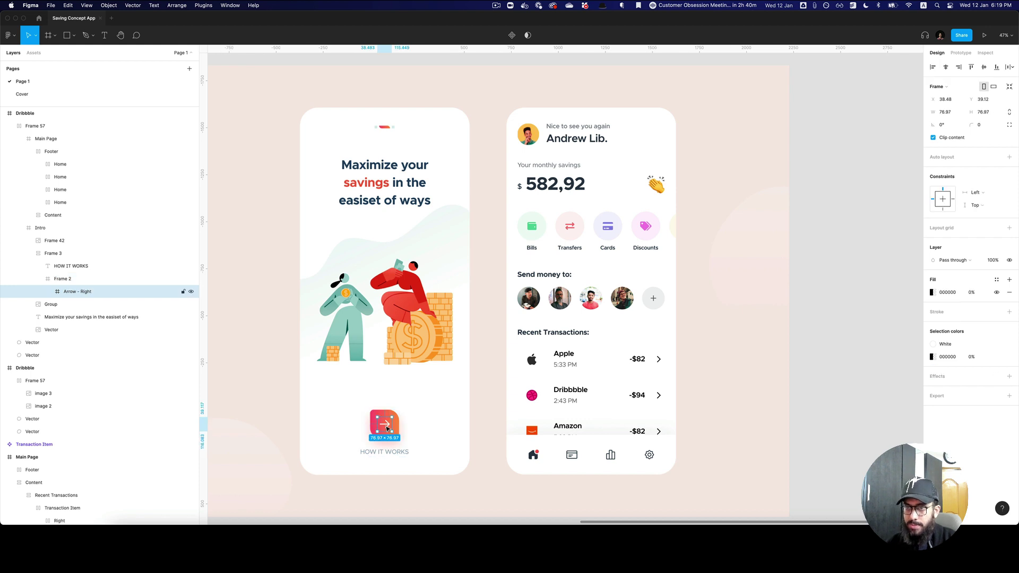
key("super+slash")
type("raster")
key("Return")
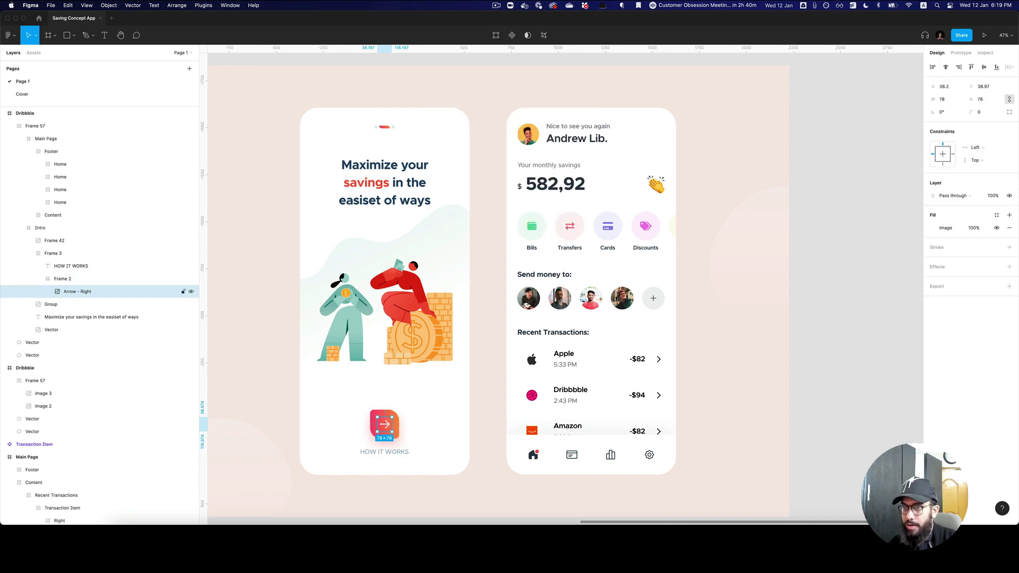
Rasterize the Image frame holding the Apple logo in the first Recent Transactions item.
left_click(754, 352)
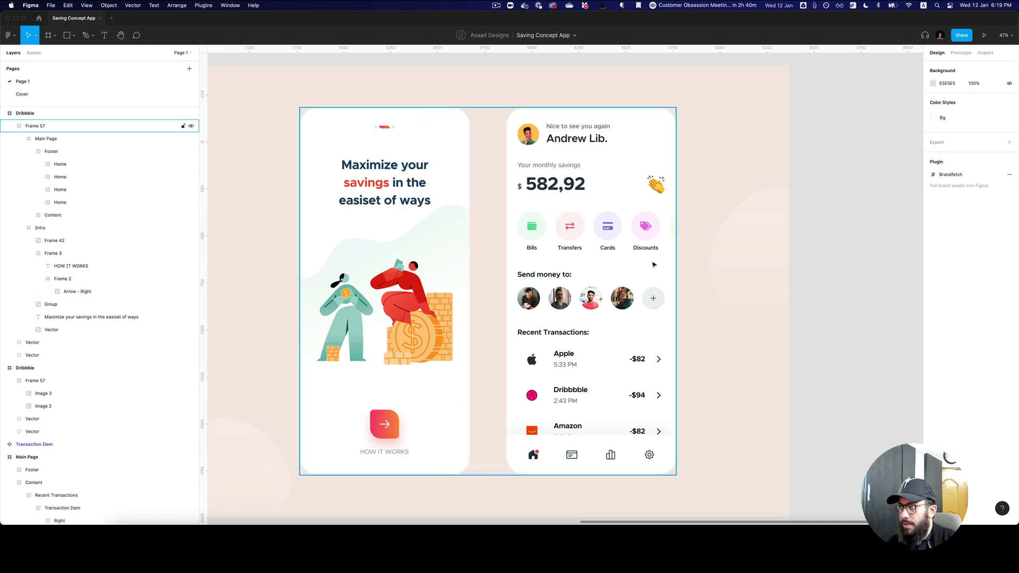
double_click(533, 364)
double_click(533, 363)
double_click(531, 363)
double_click(532, 364)
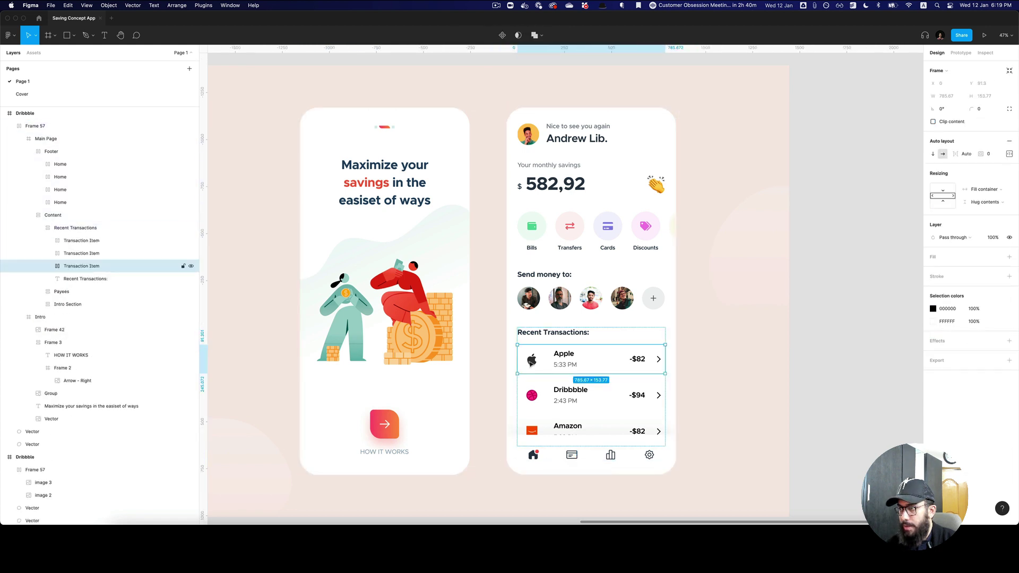
double_click(531, 363)
double_click(530, 362)
key("super+slash")
type("raster")
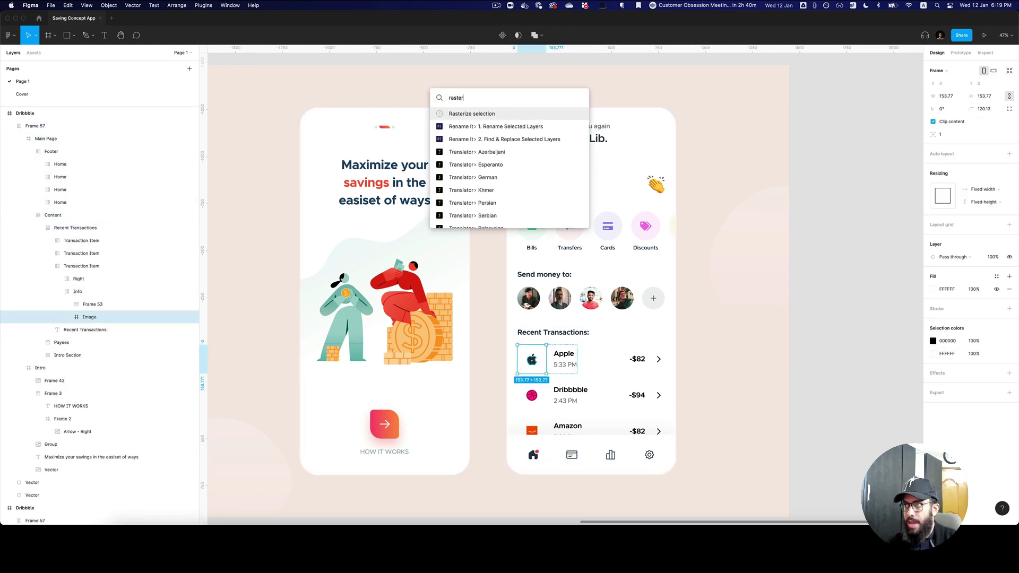
key("Return")
Rasterize the Image frame holding the Dribbble logo in the second Recent Transactions item.
left_click(533, 398)
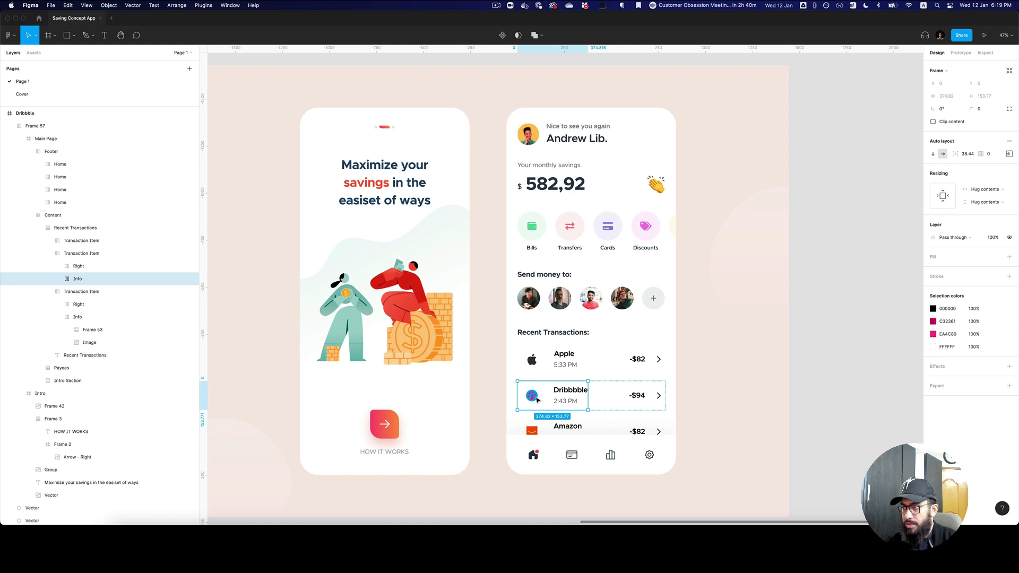
double_click(537, 400)
key("super+slash")
type("raster")
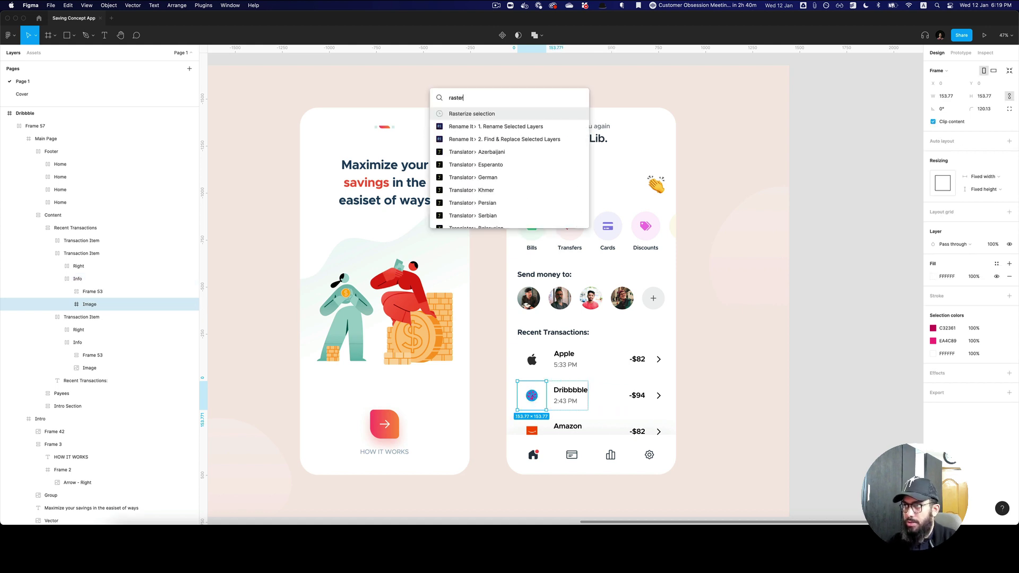
key("Return")
Rasterize the Image frame holding the Amazon logo in the third Recent Transactions item.
left_click(536, 430)
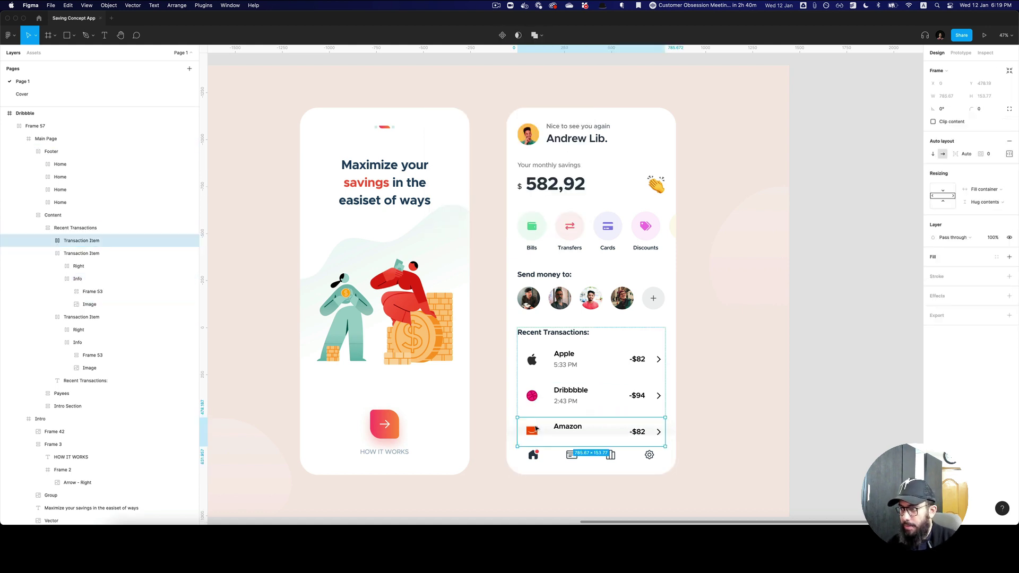
double_click(536, 430)
double_click(536, 430)
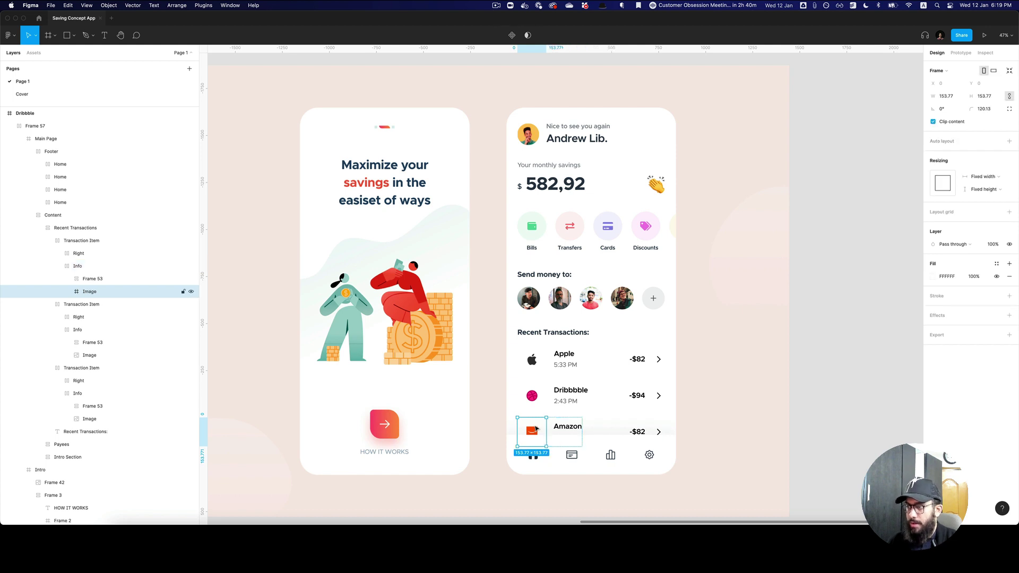
key("super+slash")
type("raste")
key("Return")
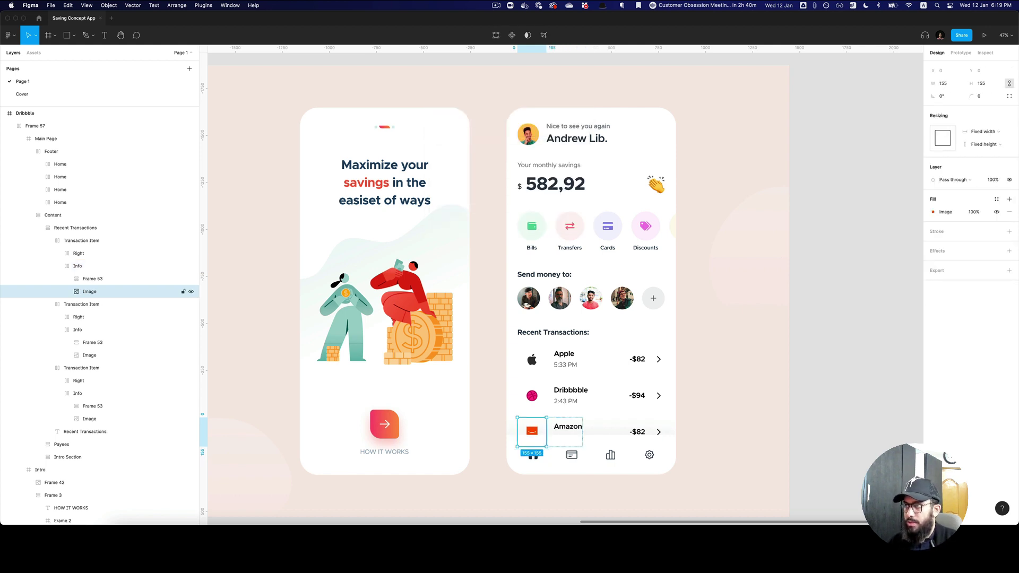
Rasterize the plus icon inside the grey circle at the end of the Send money to row.
left_click(654, 299)
double_click(654, 299)
double_click(654, 300)
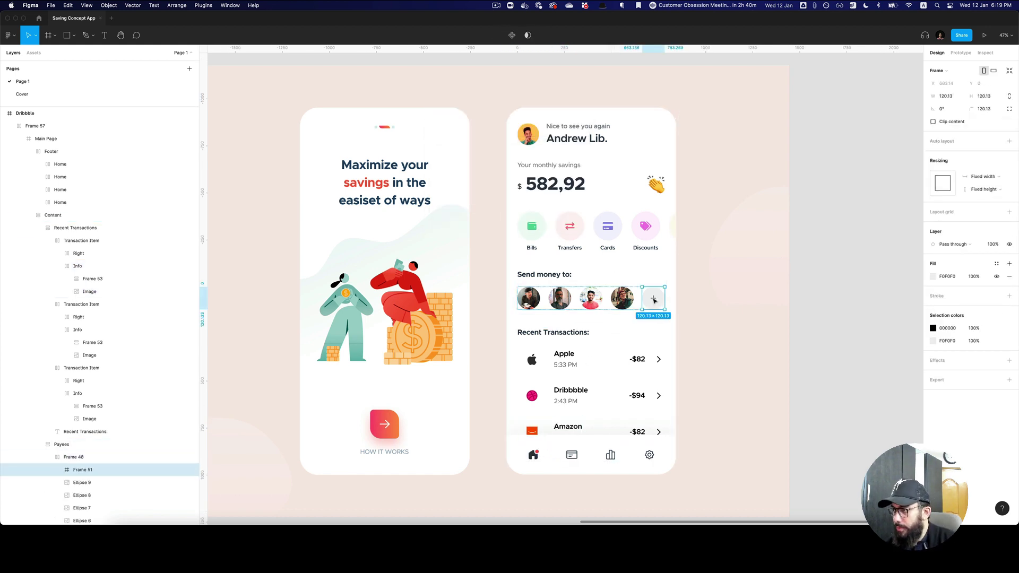
double_click(654, 300)
key("super+slash")
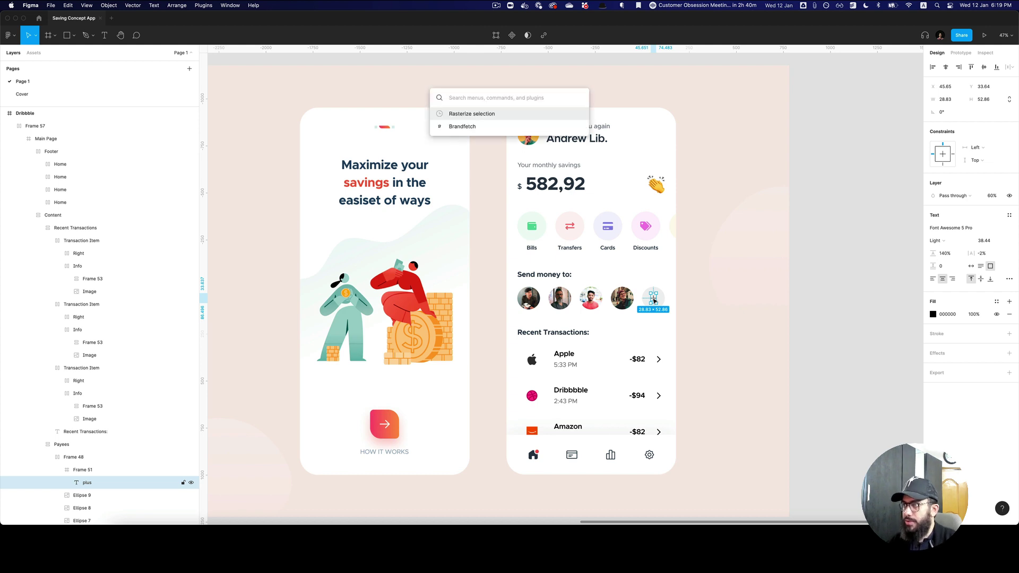
key("Return")
left_click(730, 287)
left_click(813, 376)
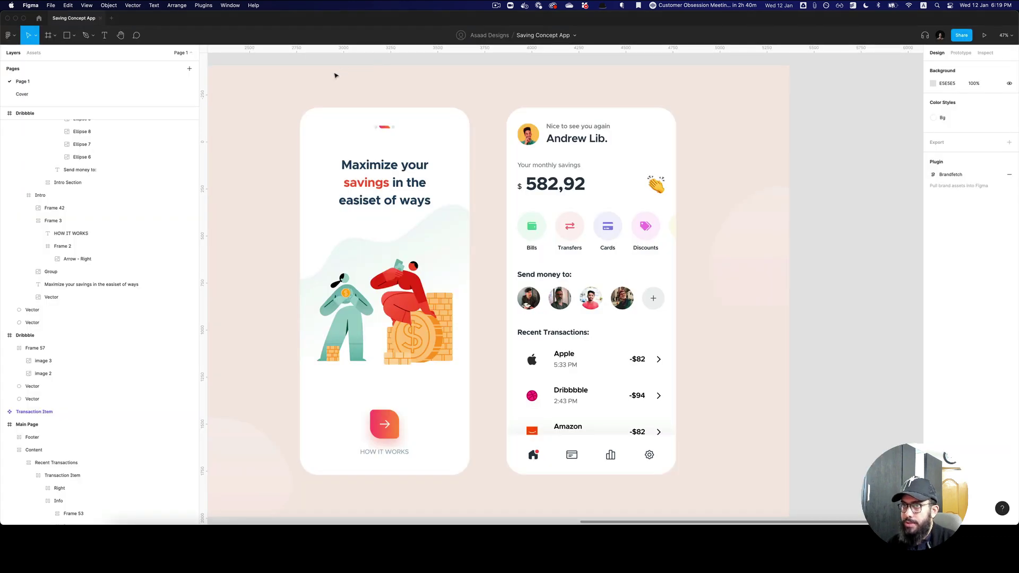
Collapse the layers, select the whole Dribbble frame, and import it into Principle from Saving Concept App at 1x as a selected frame.
left_click(348, 111)
key("alt+l")
key("shift+Return")
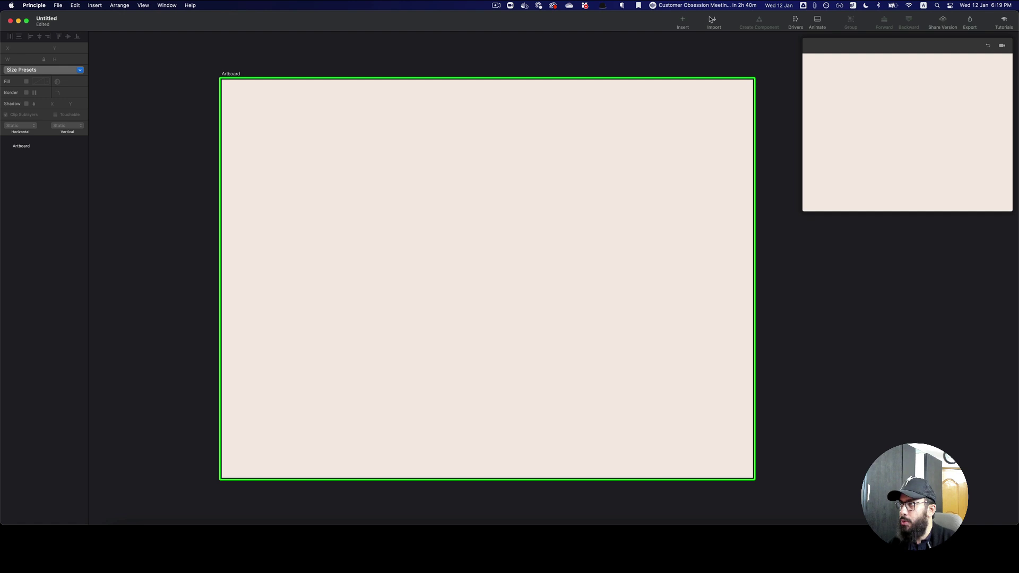
left_click(712, 19)
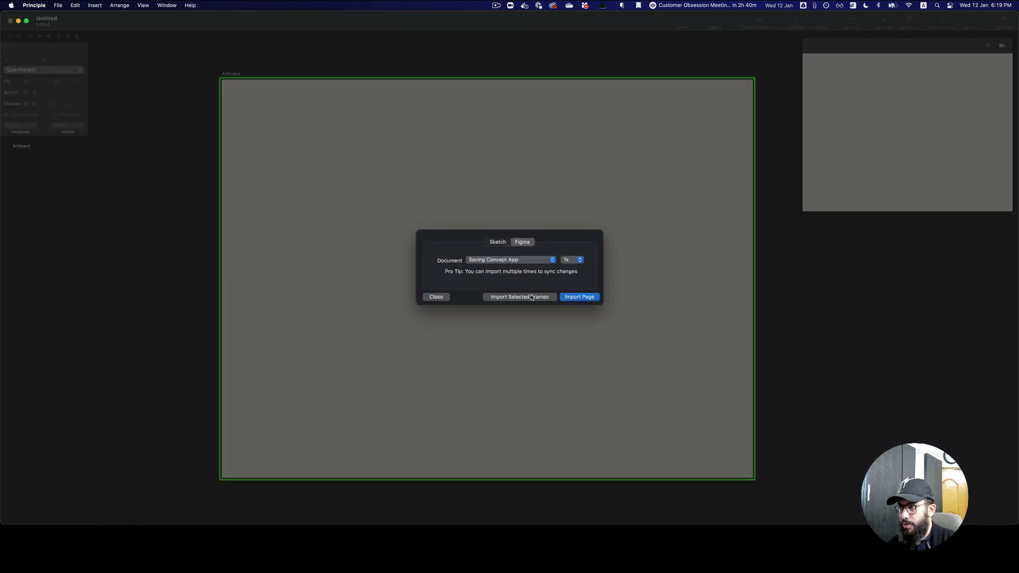
left_click(532, 297)
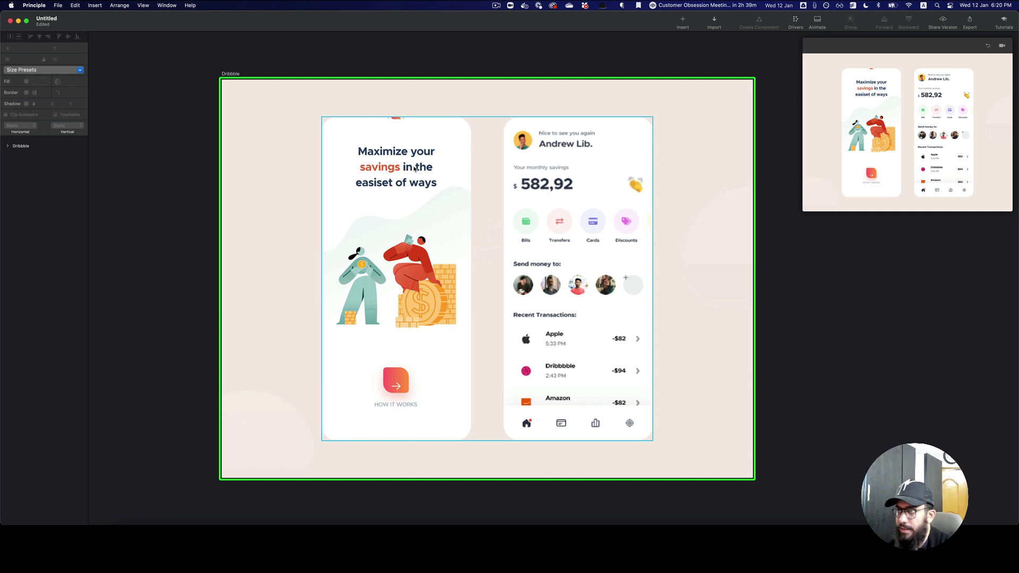
Move the small page indicator (Frame 42) down from the Intro screen's top edge, leaving a gap above the heading as in the Figma design.
left_click(397, 122)
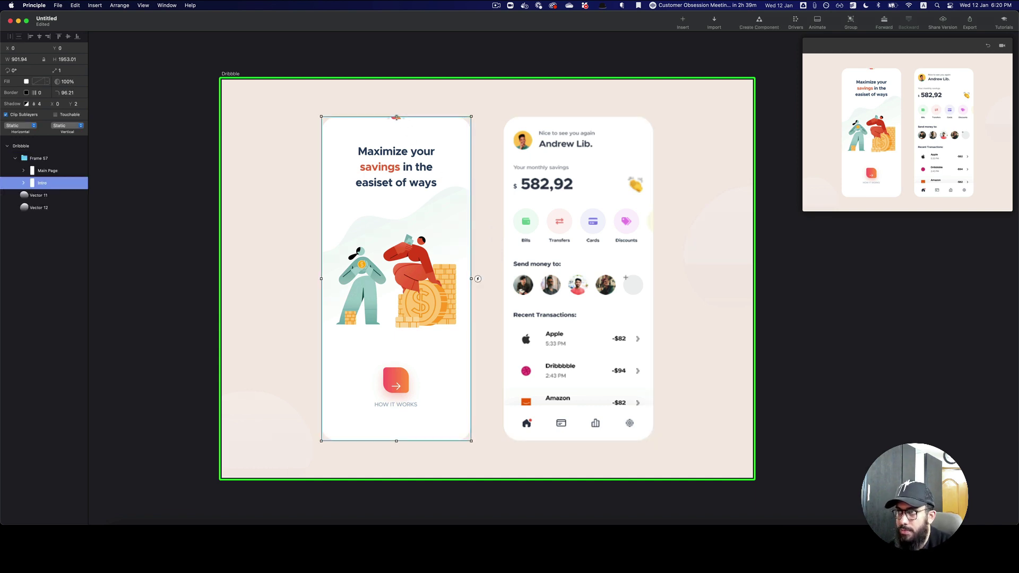
double_click(399, 119)
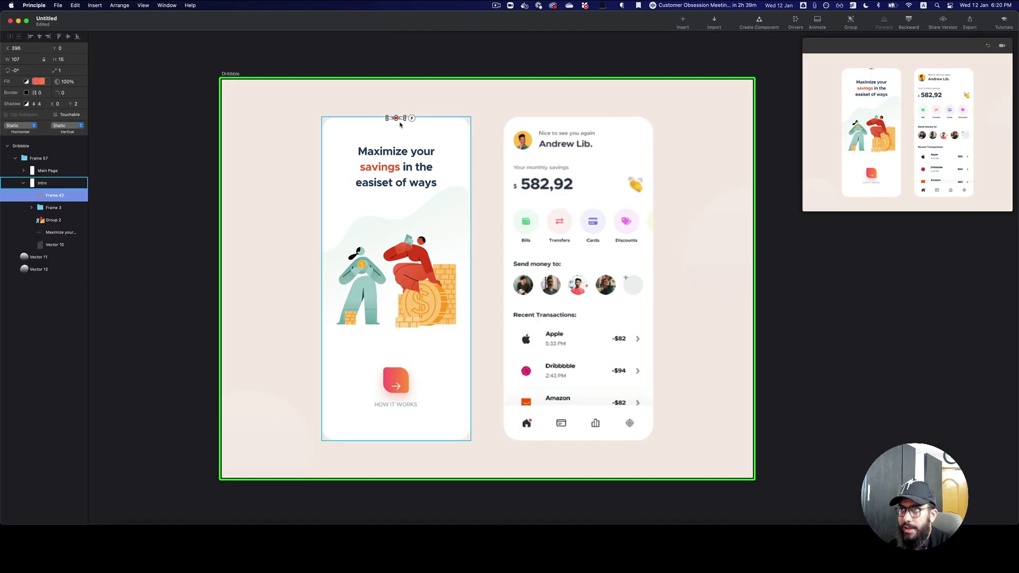
scroll(388, 110, "up", 3)
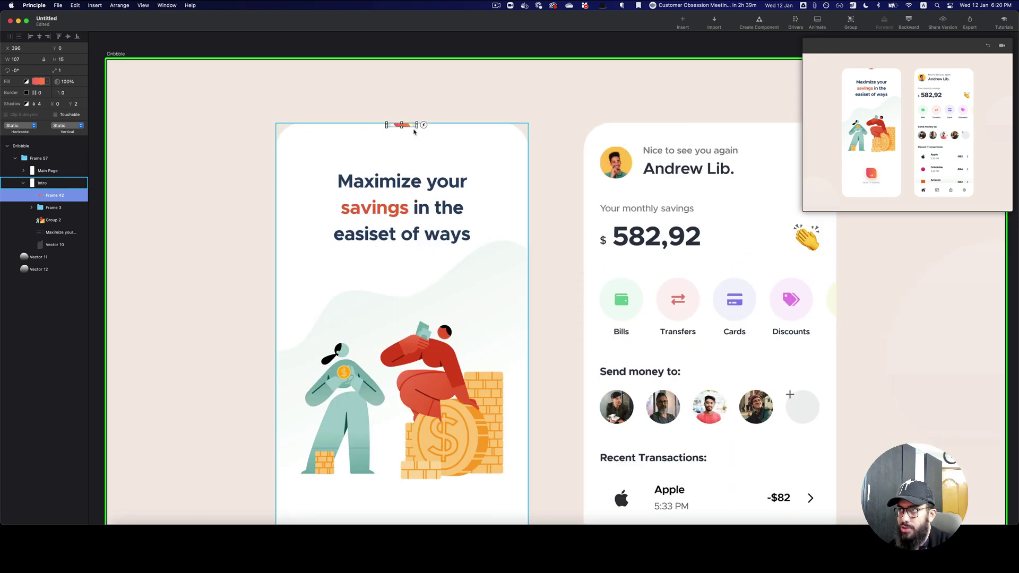
left_click_drag(410, 126, 409, 146)
left_click(453, 109)
scroll(466, 126, "up", 2)
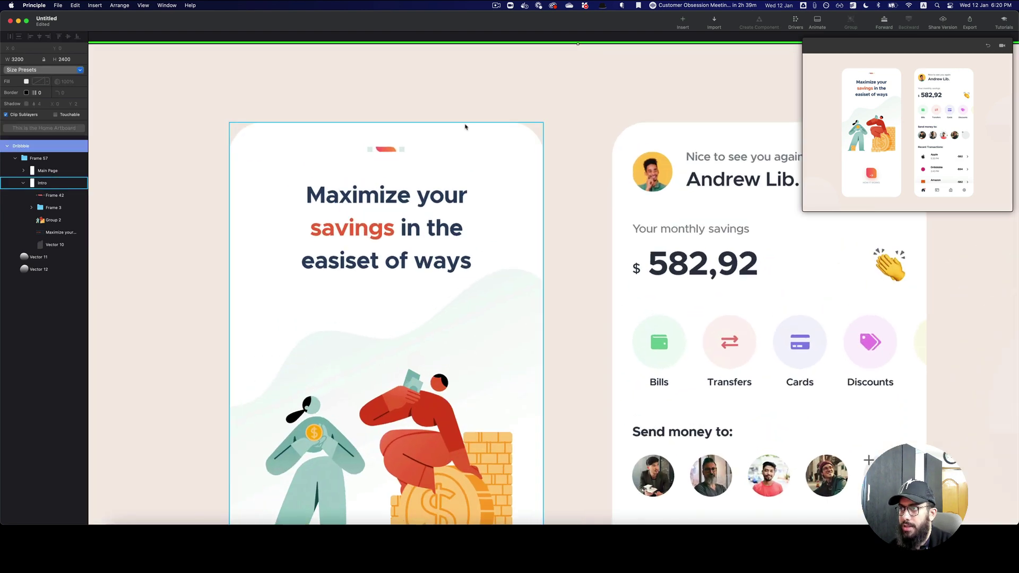
Move the arrow icon up to the centre of the gradient button above HOW IT WORKS, at Y 38.
scroll(465, 126, "down", 5)
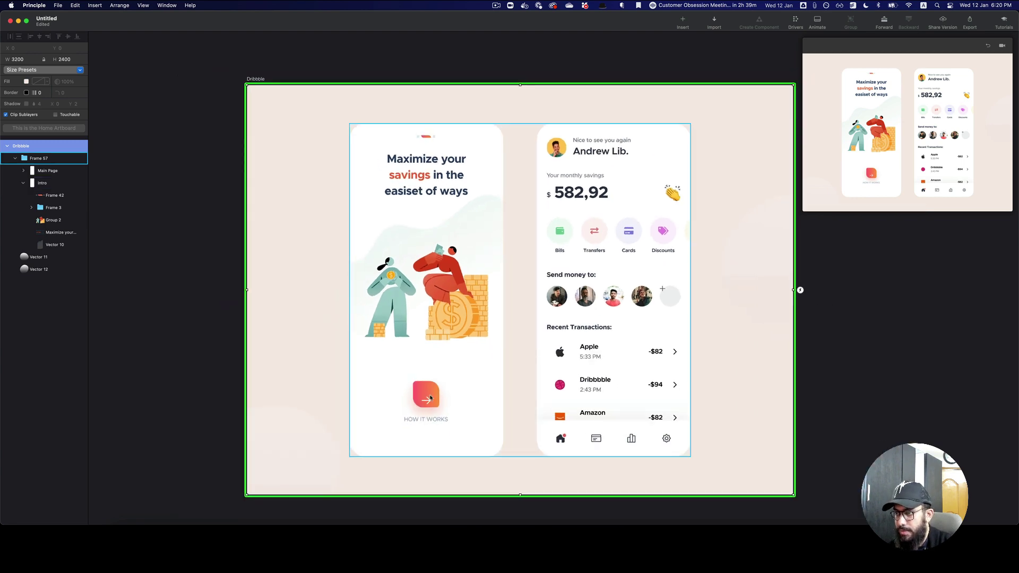
left_click(431, 398)
left_click(430, 399)
scroll(429, 401, "up", 3)
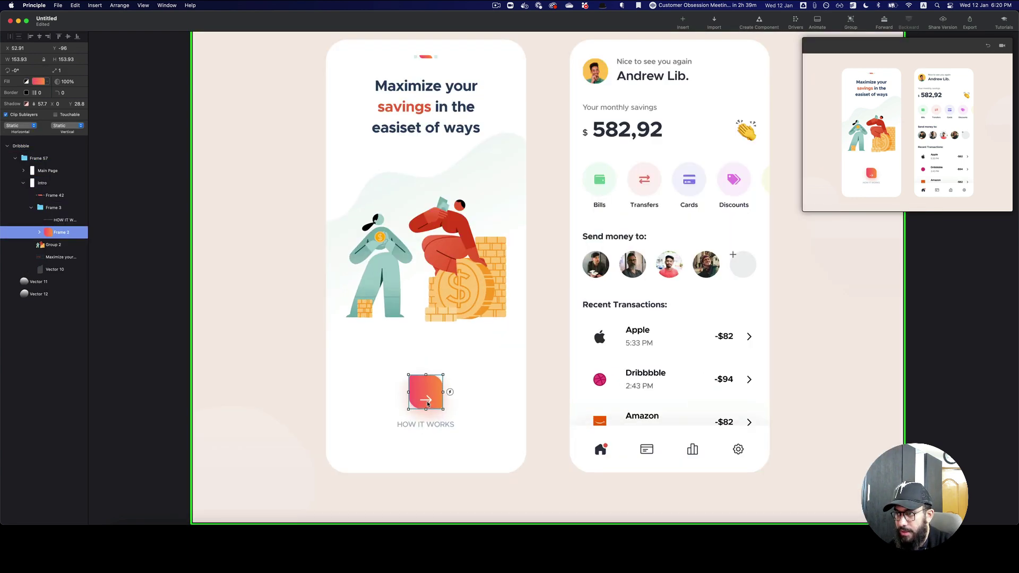
left_click(428, 401)
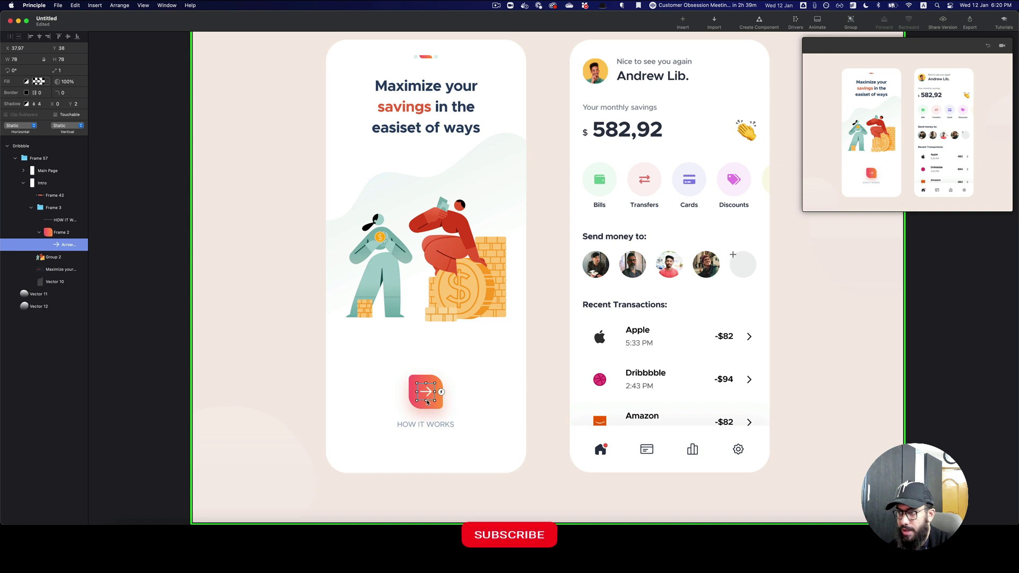
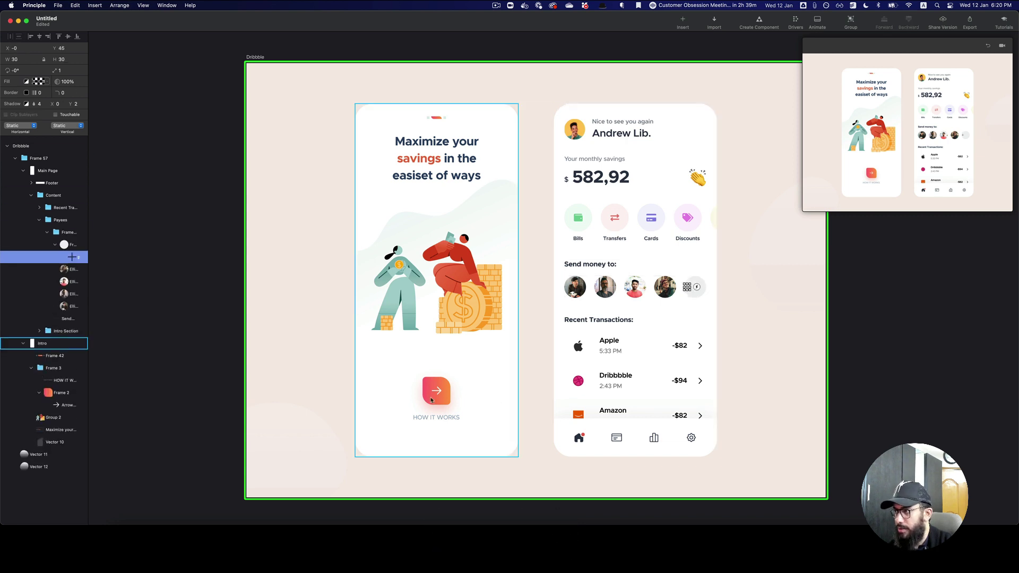
left_click(803, 295)
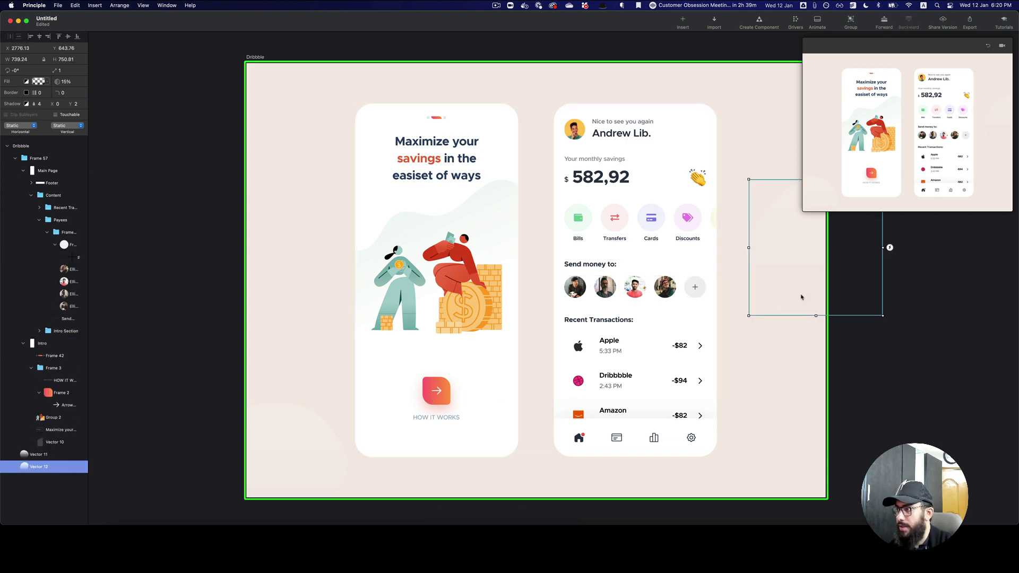
left_click_drag(804, 295, 735, 305)
left_click(856, 335)
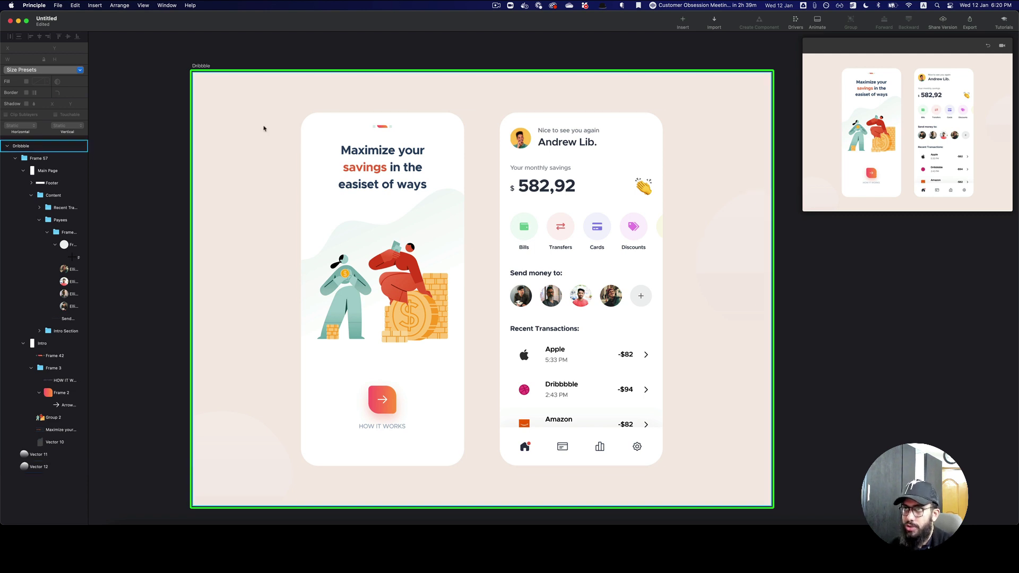
left_click(128, 7)
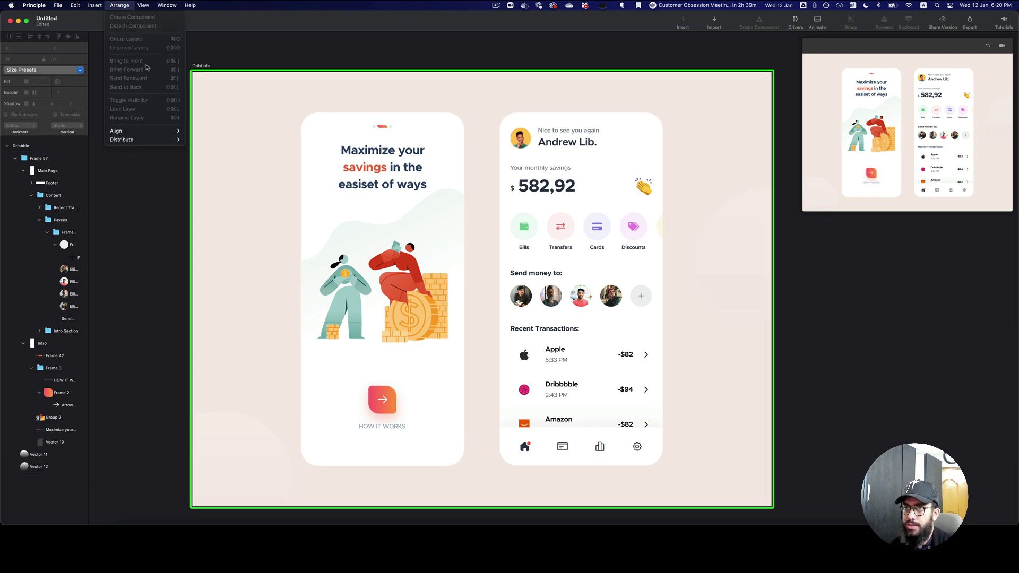
mouse_move(148, 131)
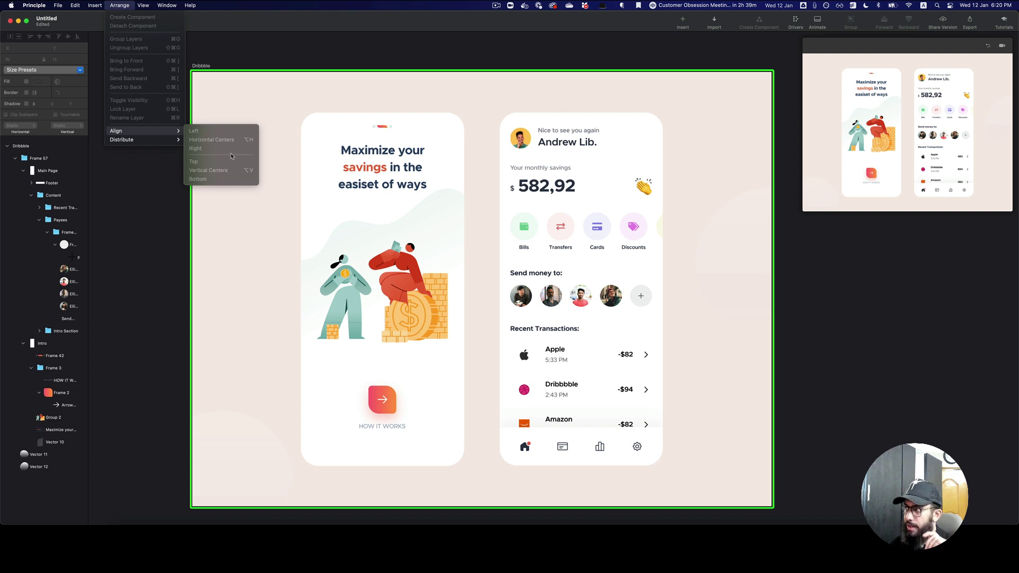
left_click(814, 232)
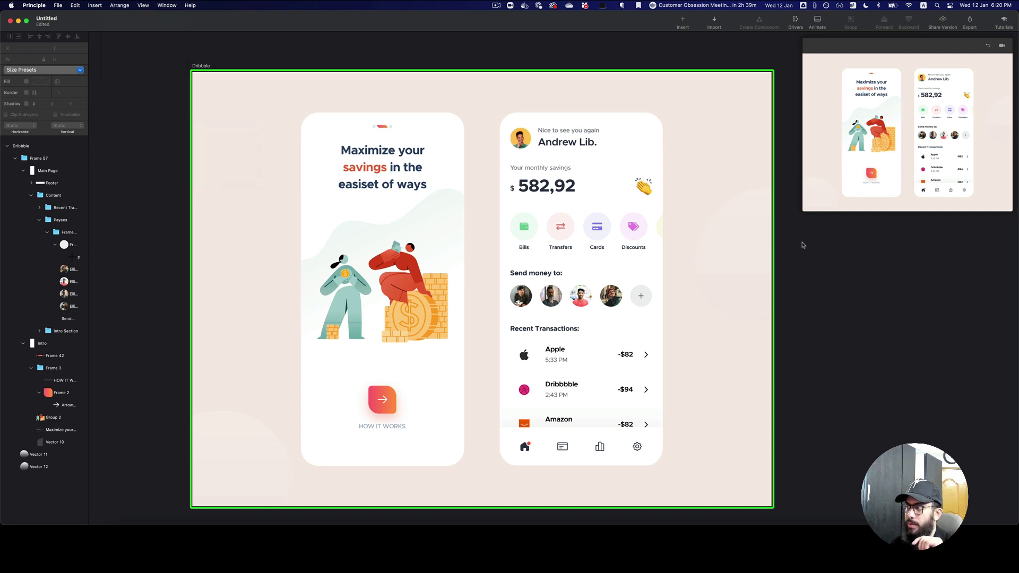
Duplicate the whole Dribbble artboard.
scroll(786, 205, "down", 5)
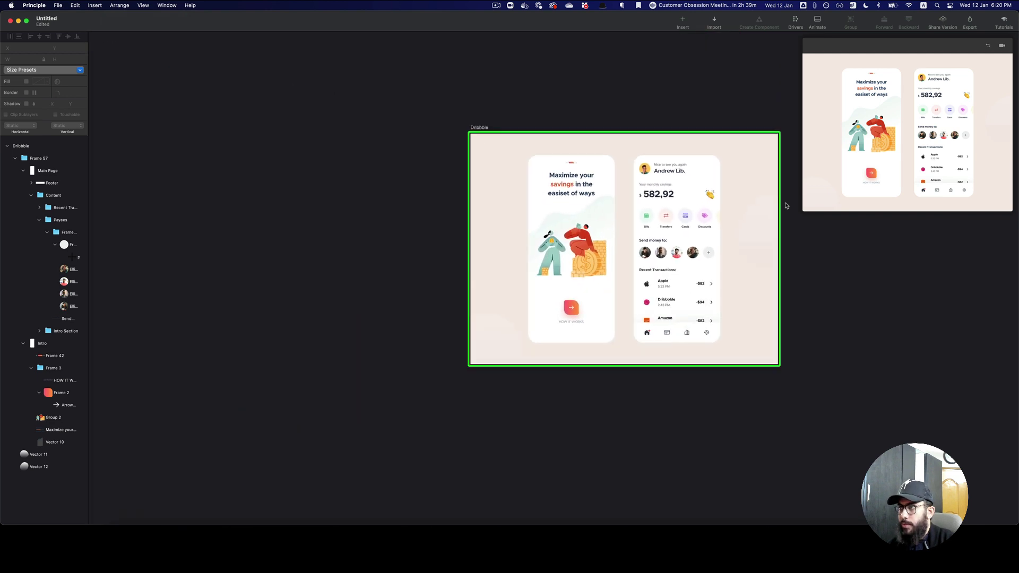
left_click_drag(834, 251, 621, 265)
left_click(272, 142)
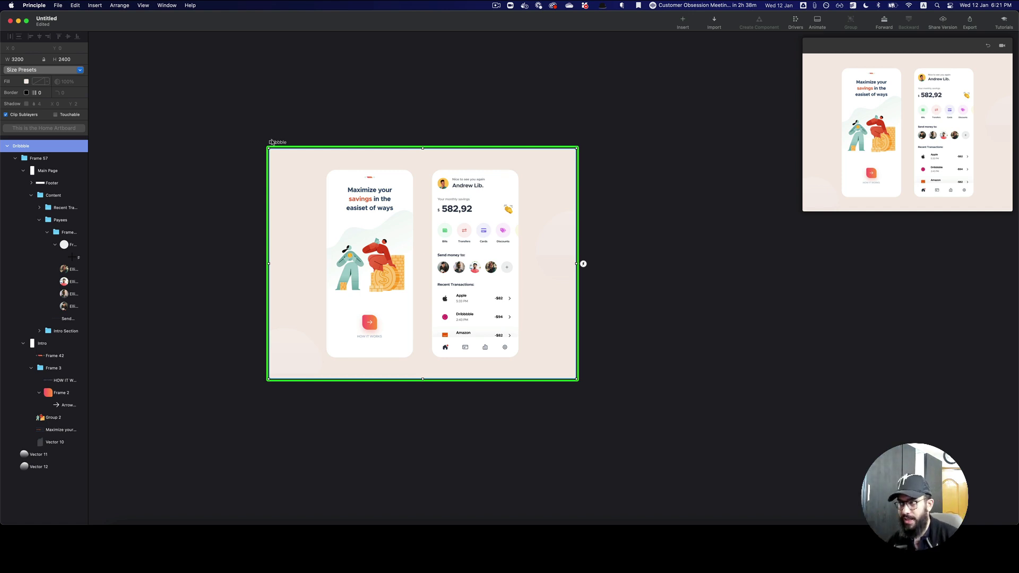
key("super+d")
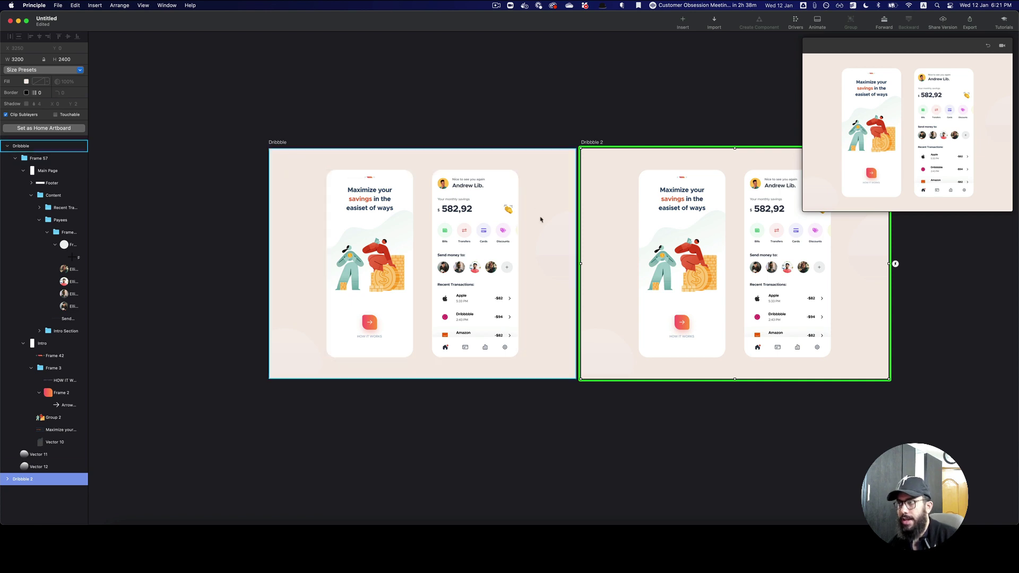
Expand the Intro screen inside the duplicated artboard, Dribbble 2, to reach its individual layers.
left_click(693, 259)
double_click(692, 260)
left_click_drag(693, 259, 502, 259)
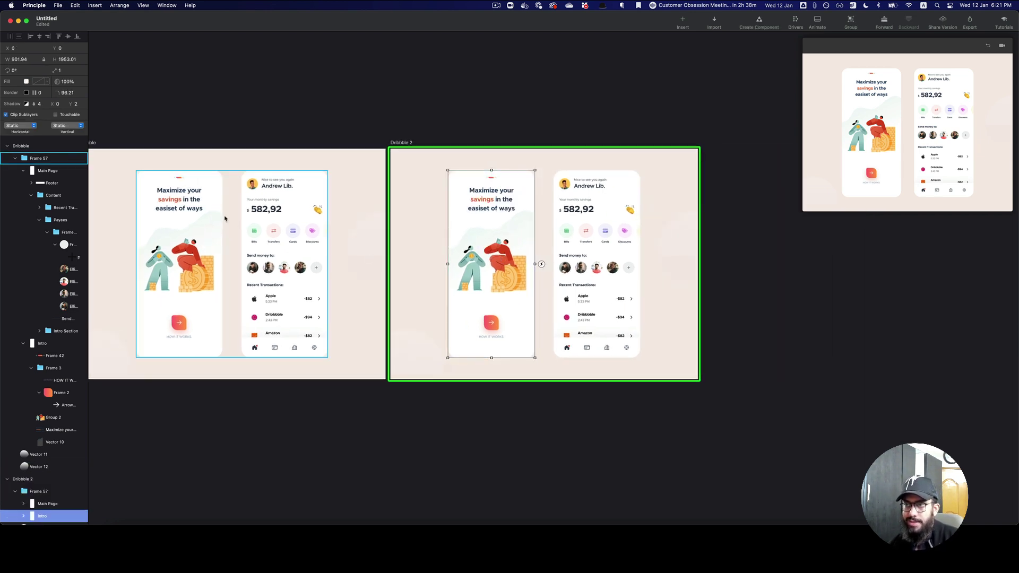
left_click(259, 218)
mouse_move(259, 219)
left_mouse_down()
mouse_move(296, 220)
mouse_move(269, 220)
left_mouse_up()
double_click(511, 231)
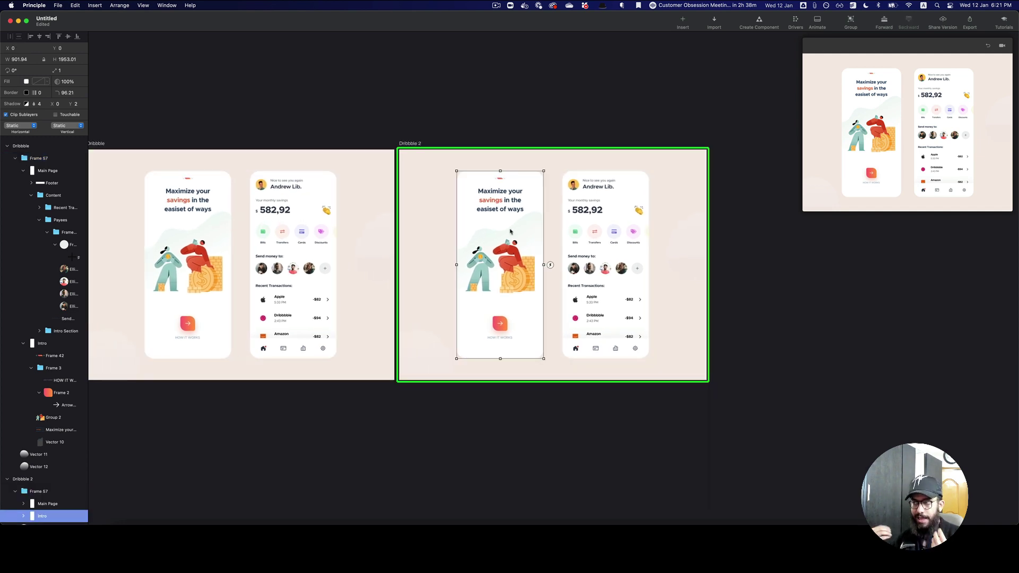
scroll(509, 234, "left", 1)
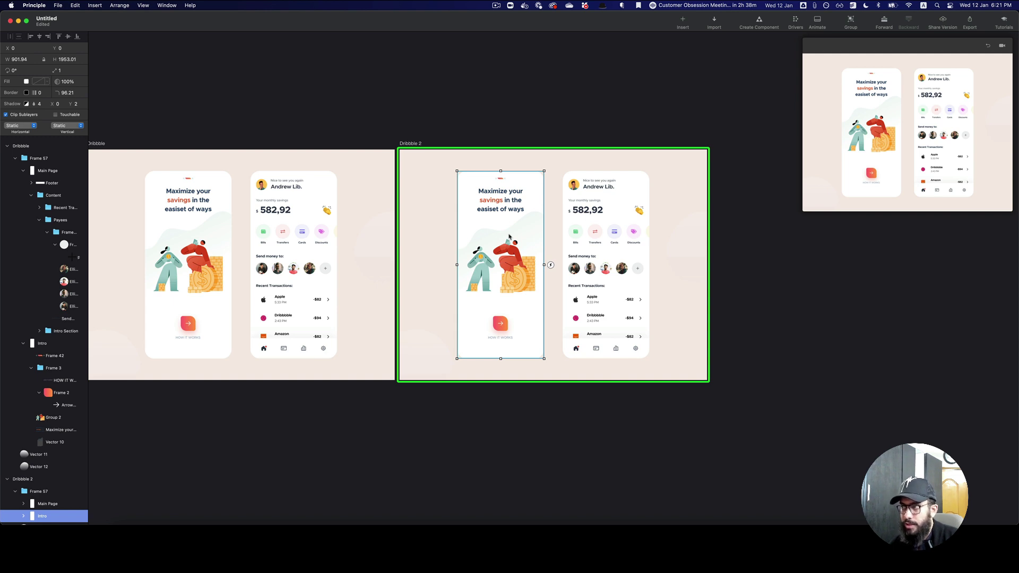
key("Return")
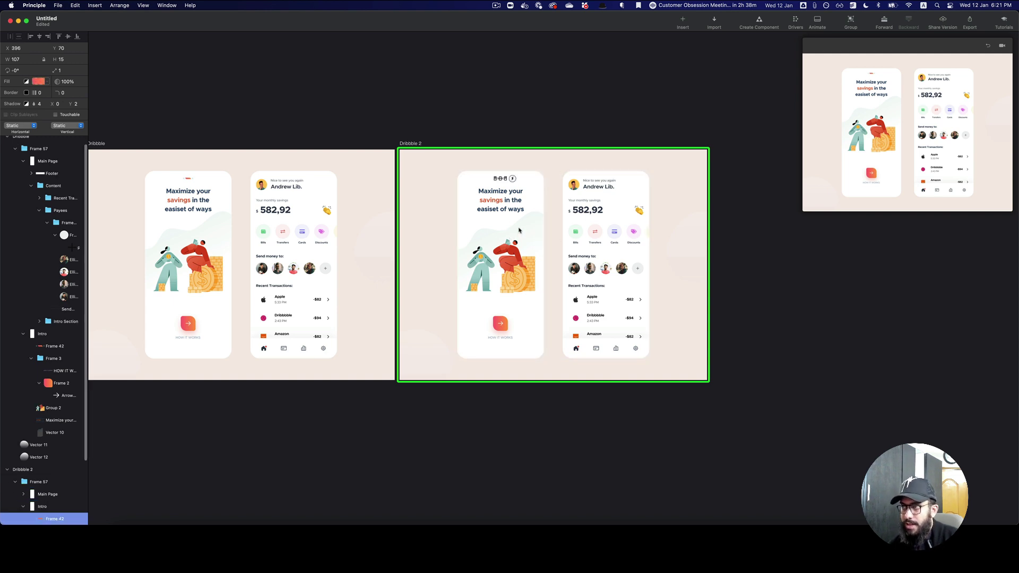
left_click(505, 205)
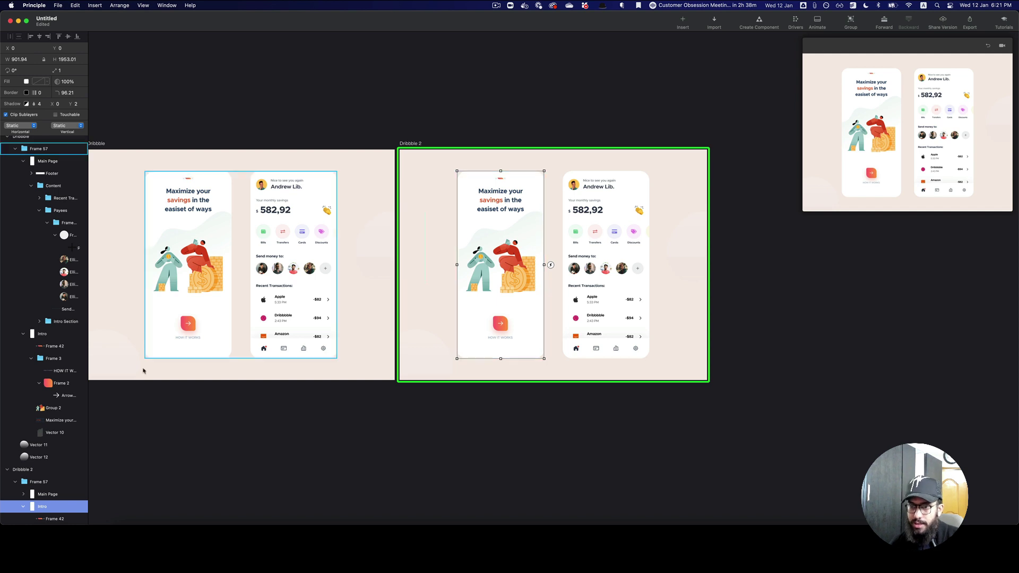
Set the opacity of Frame 42, Frame 3, Group 2, the heading and Vector 10 in Dribbble 2's Intro screen to 0%.
scroll(48, 473, "down", 3)
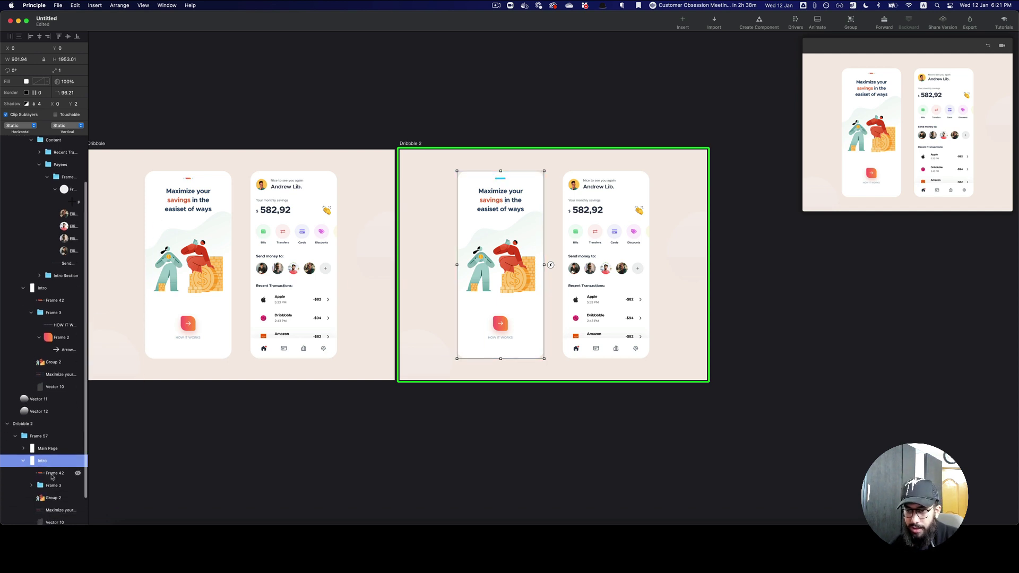
scroll(50, 476, "down", 2)
left_click(53, 441)
left_click(56, 491, "shift")
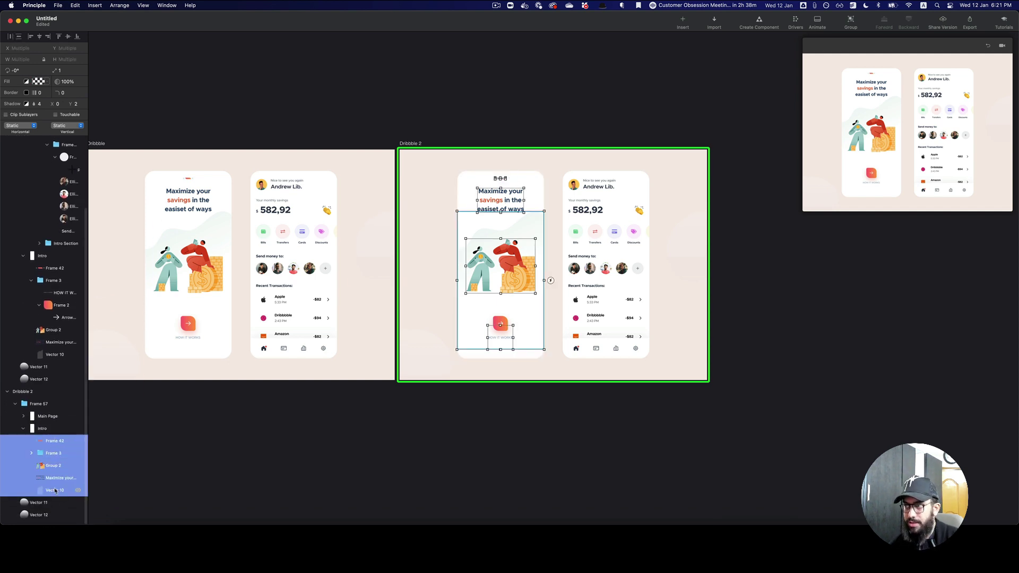
key("0")
key("0")
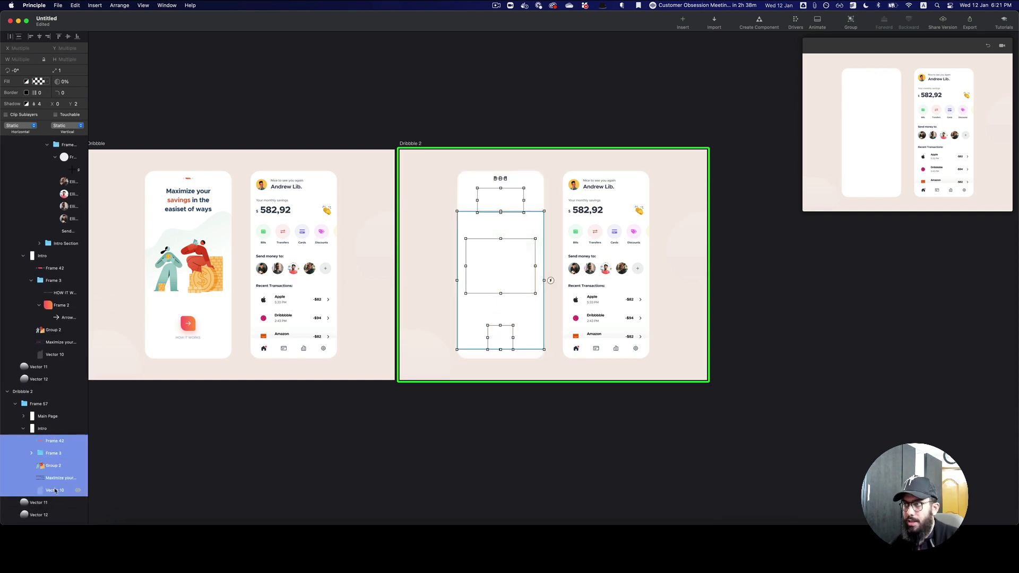
left_click(763, 297)
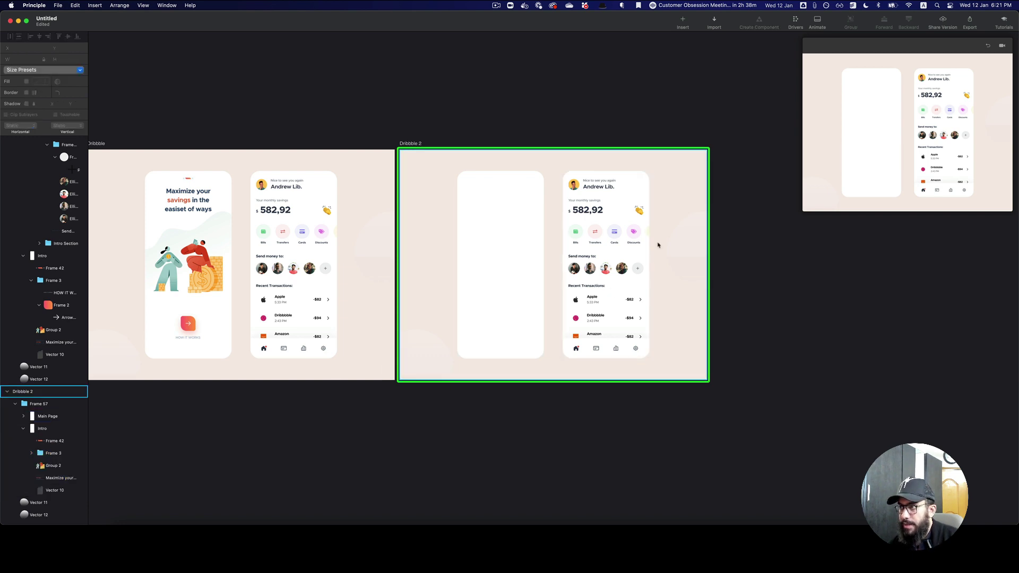
Set the opacity of the Intro Section, Payees, Recent Transactions and Footer layers in Dribbble 2's Main Page to 0%.
left_click(607, 193)
double_click(608, 193)
left_click(608, 193)
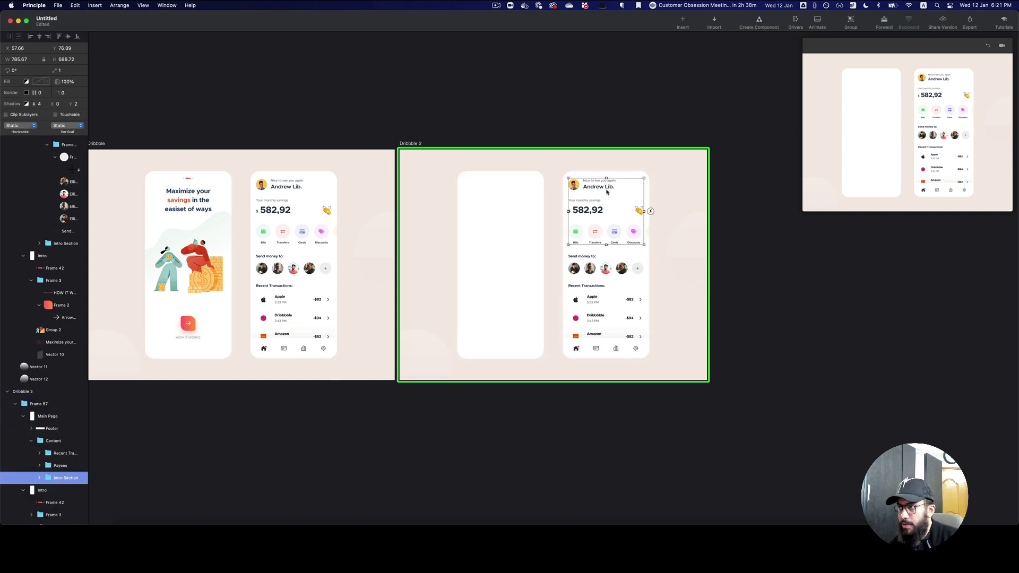
left_click(604, 269, "shift")
left_click(603, 306, "shift")
left_click(599, 349, "shift")
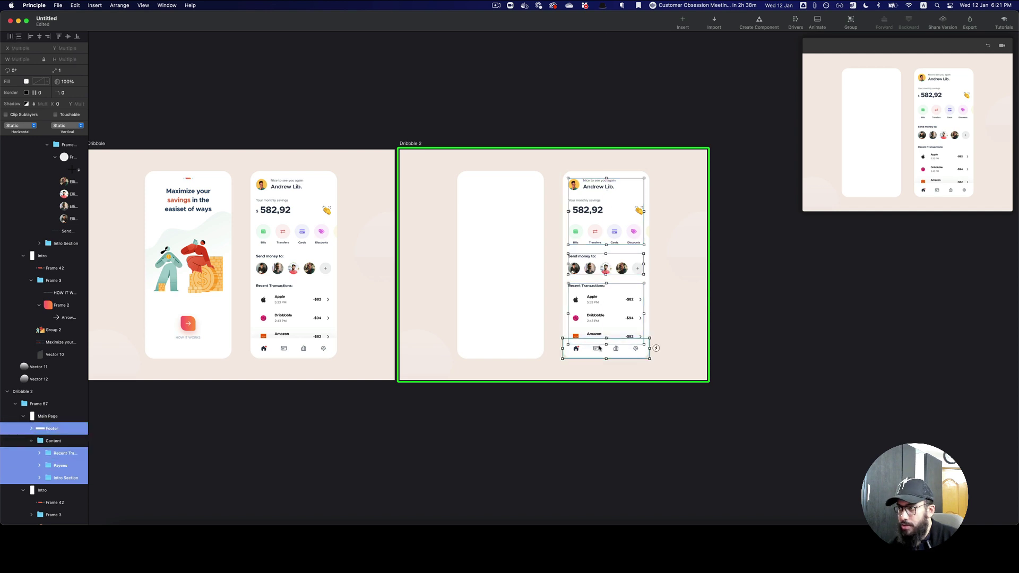
key("0")
key("0")
left_click(684, 330)
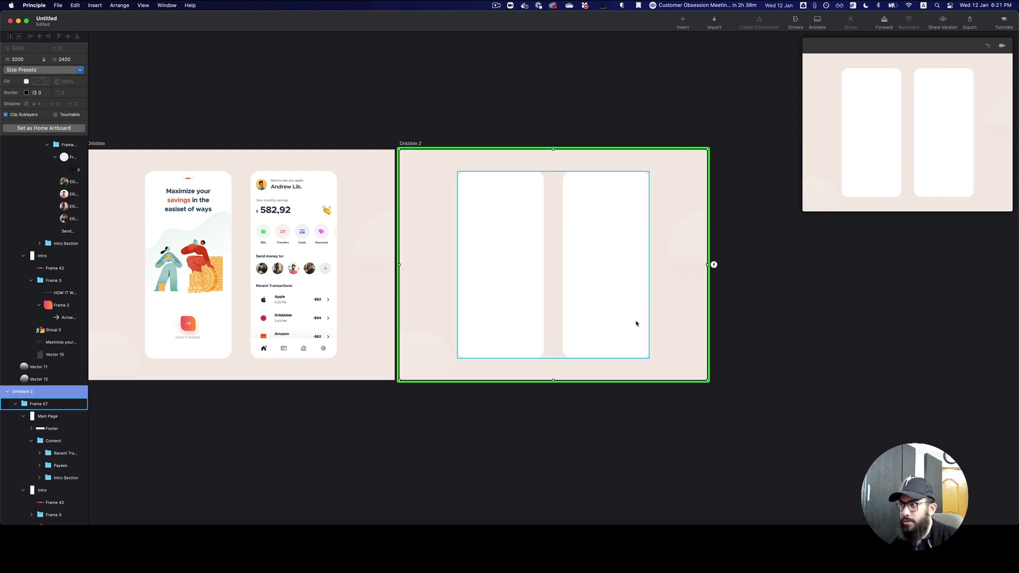
Centre the blank Main Page and Intro screens horizontally in Dribbble 2 so that they overlap.
left_click(618, 319)
left_click(618, 320)
key("alt+h")
left_click(469, 294)
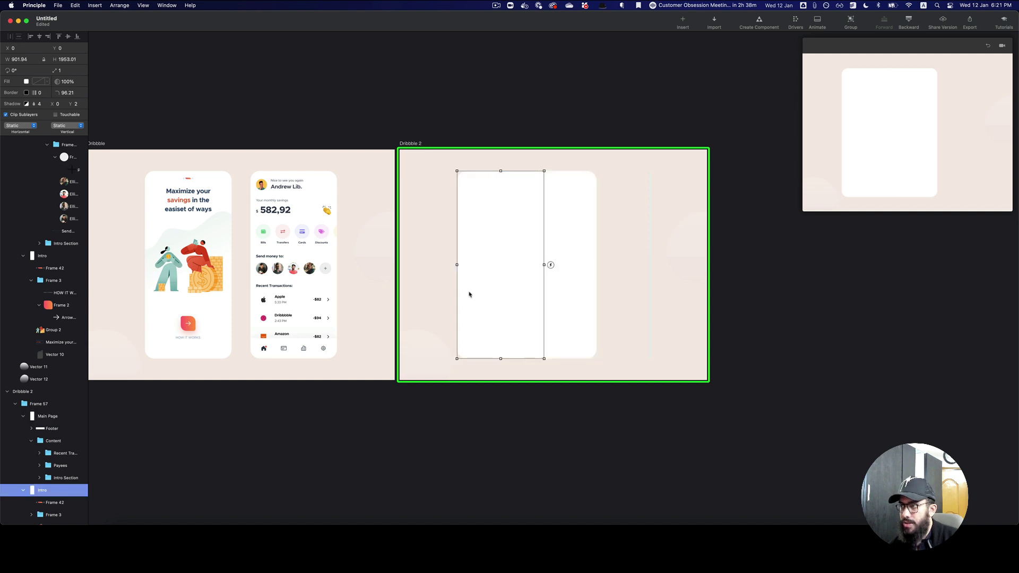
key("alt+h")
Bring the Intro screen in front of the Main Page in both the Dribbble 2 and Dribbble artboards.
key("super+bracketright")
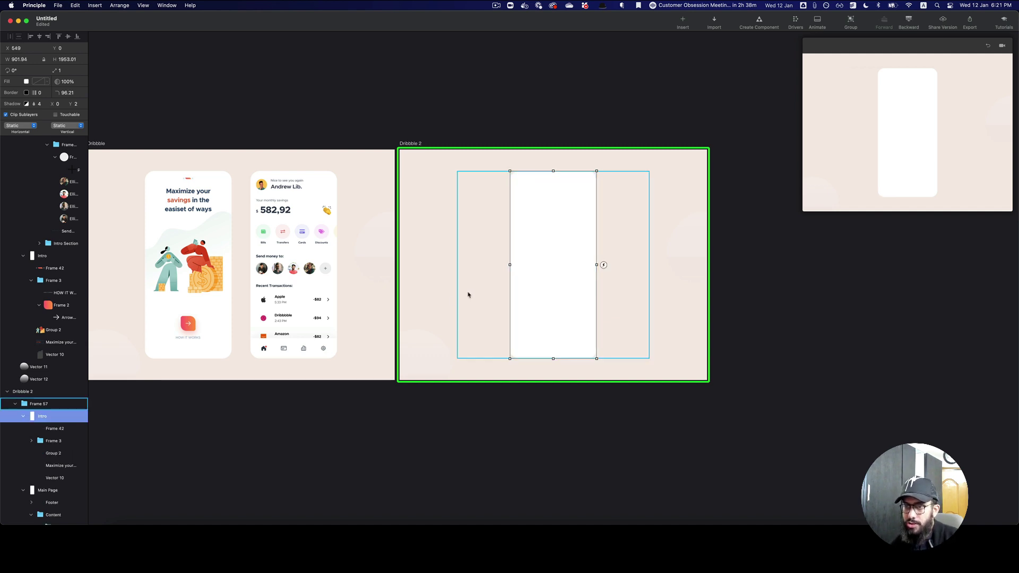
left_click(206, 260)
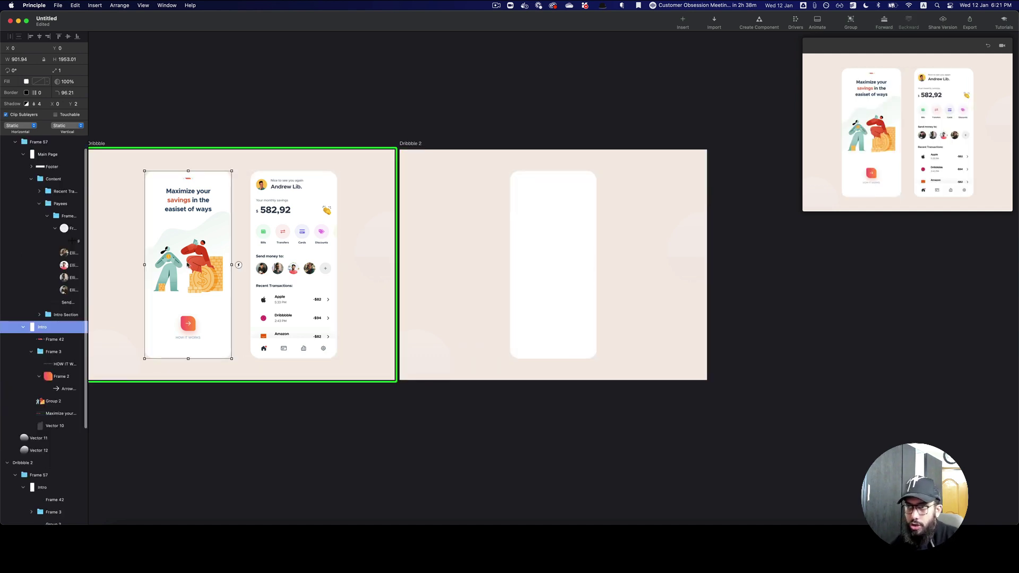
left_click(344, 121)
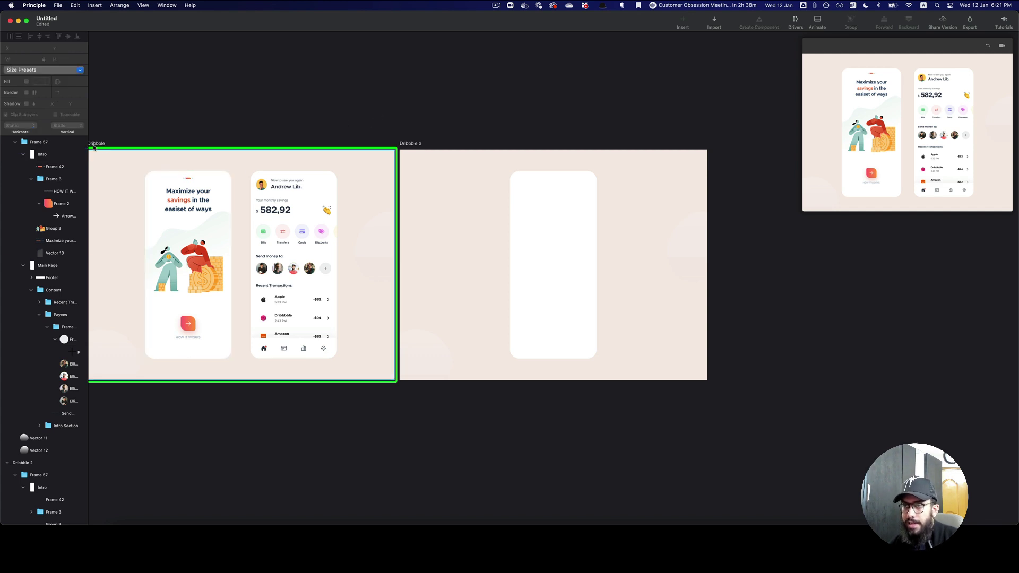
Create an Auto transition from the Dribbble artboard to Dribbble 2.
left_click(159, 161)
scroll(159, 161, "left", 5)
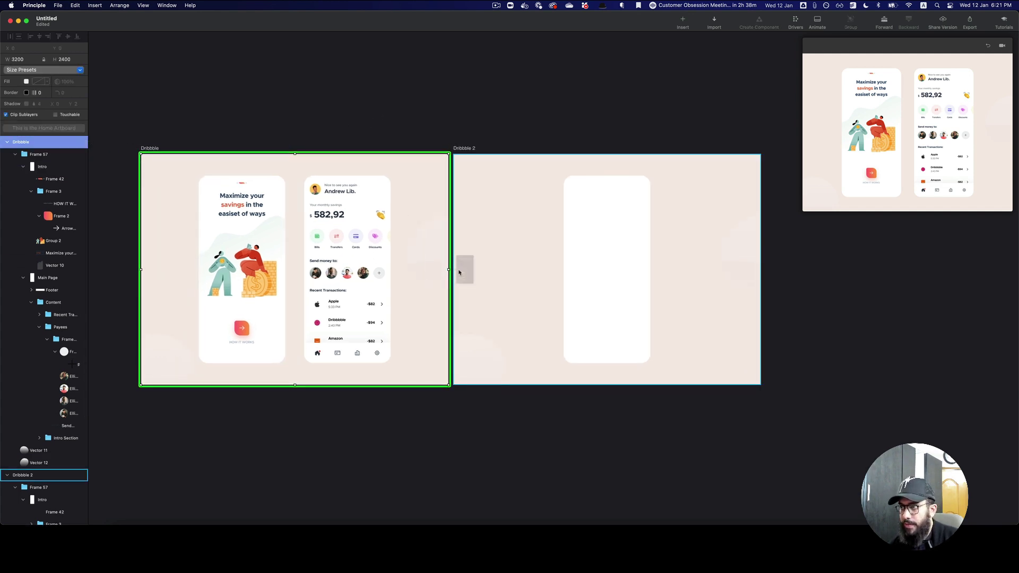
left_click(456, 269)
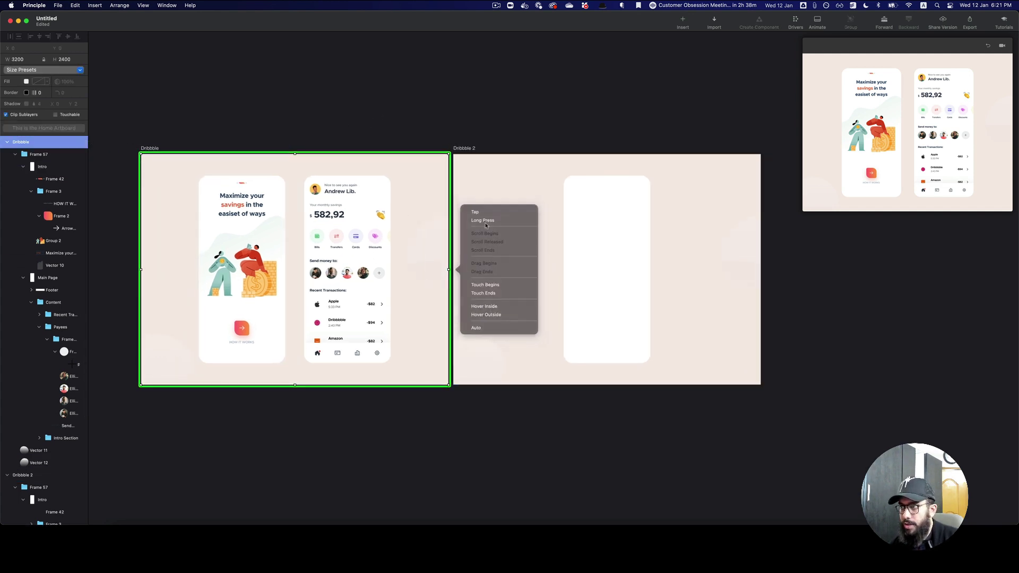
left_click(477, 328)
left_click(510, 312)
left_click(545, 275)
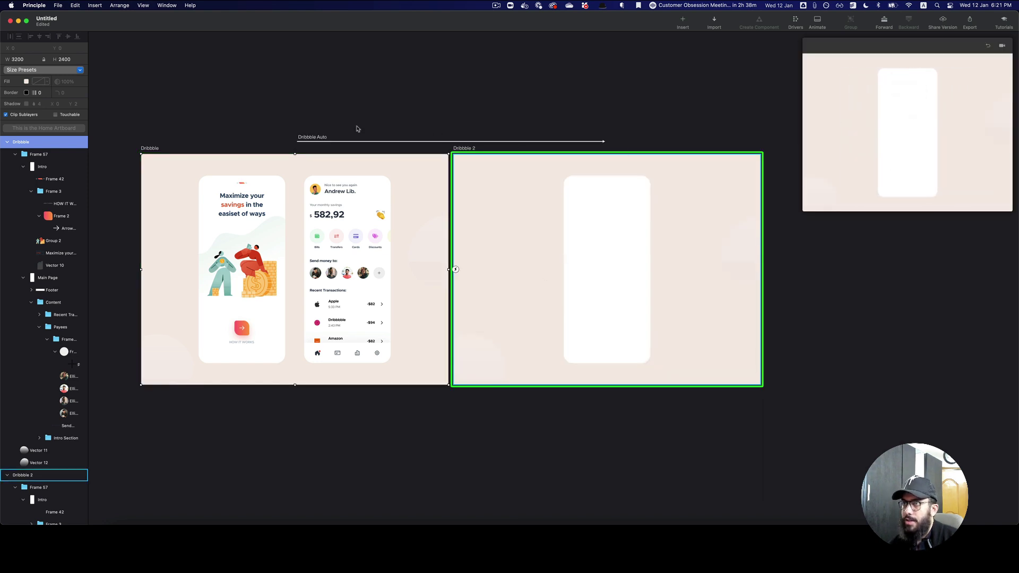
Open the timeline of the transition to Dribbble 2 and extend all animated properties to a duration of 0.5 s.
left_click(312, 137)
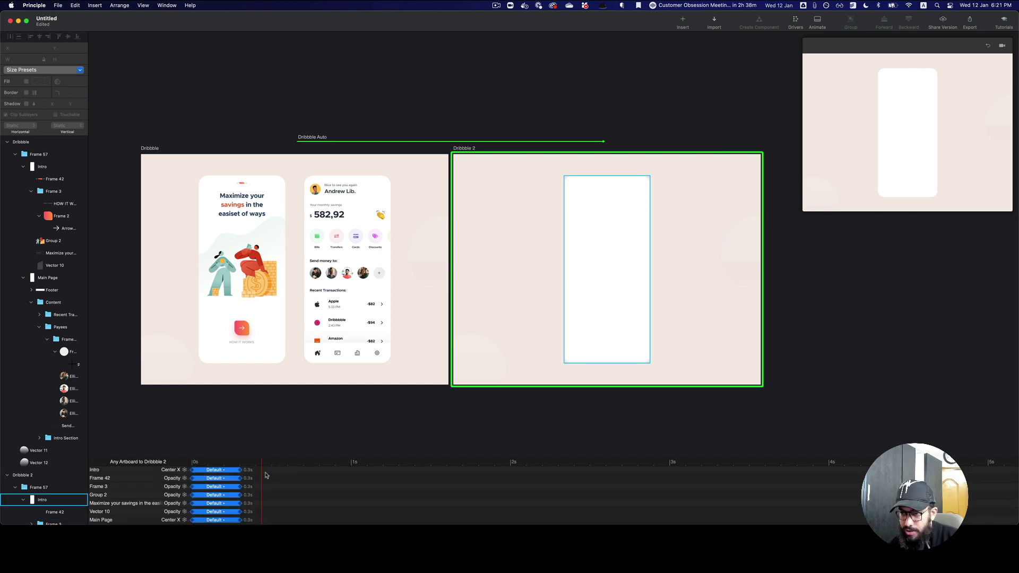
scroll(255, 476, "down", 5)
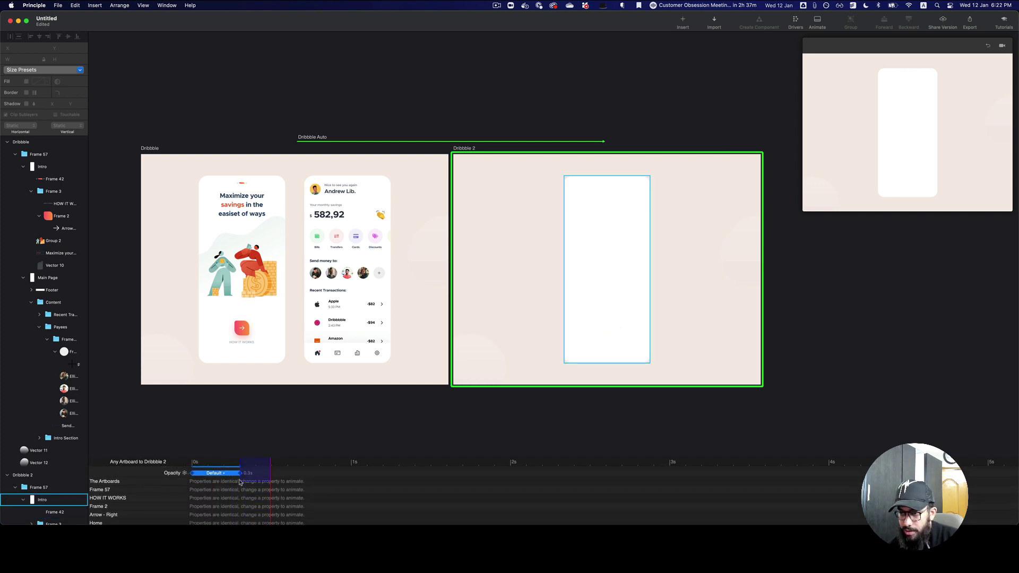
left_click_drag(246, 476, 277, 477)
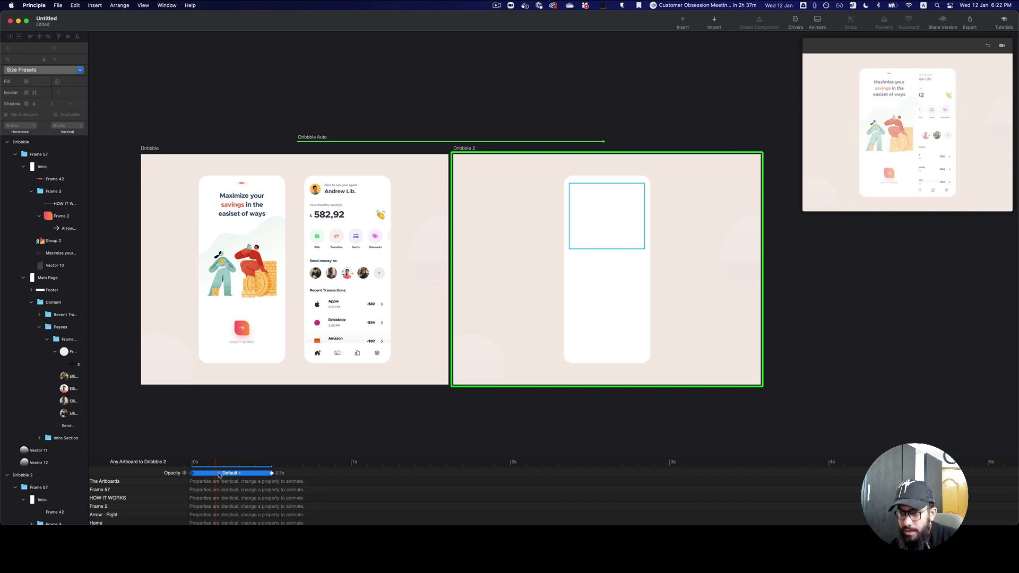
Shift all animated properties of the transition to start at 0.5 s and enlarge the timeline to show every property.
scroll(281, 486, "up", 5)
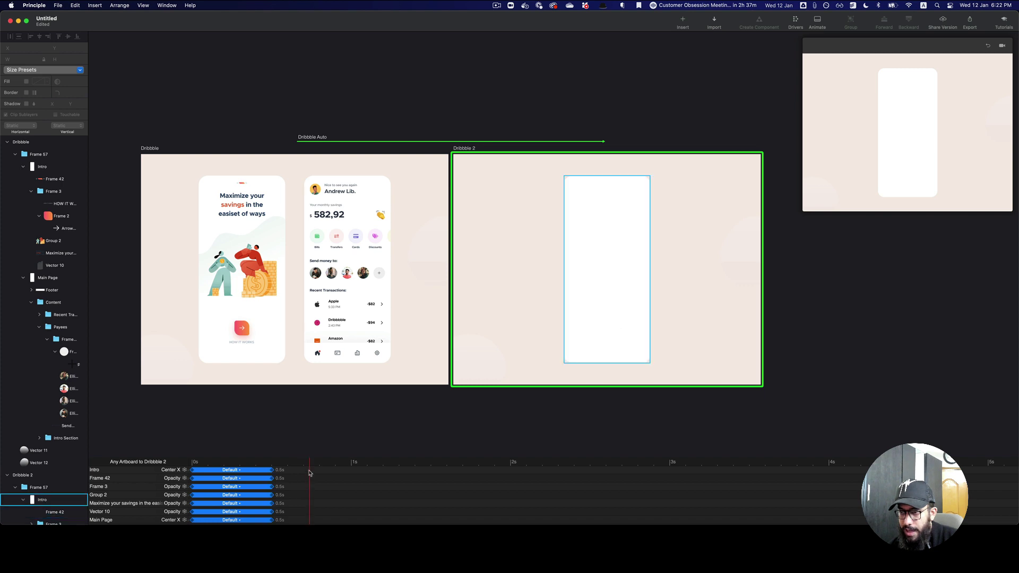
left_click_drag(305, 469, 194, 486)
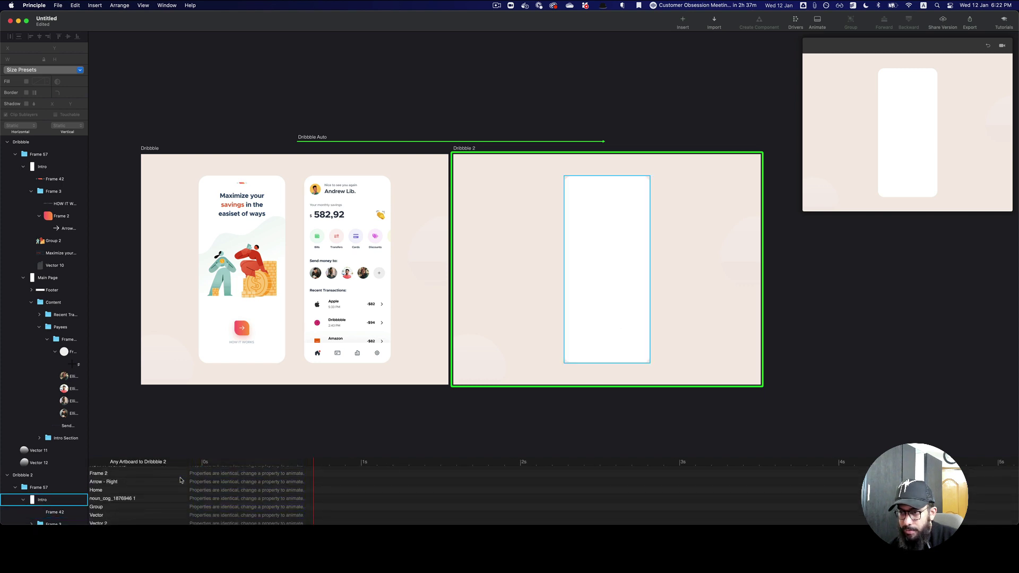
scroll(180, 481, "up", 3)
left_click_drag(265, 457, 310, 380)
scroll(233, 404, "up", 3)
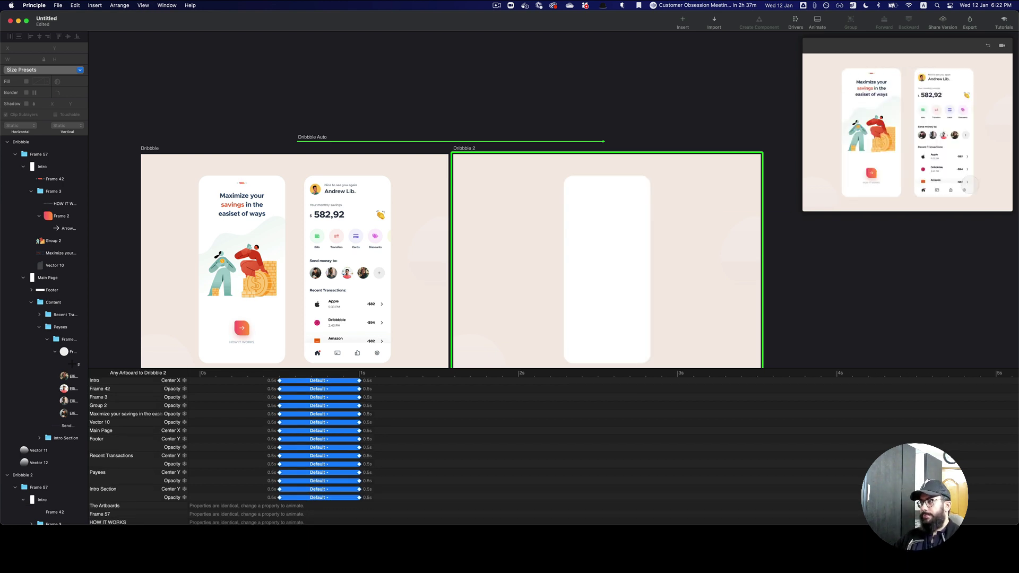
left_click(722, 266)
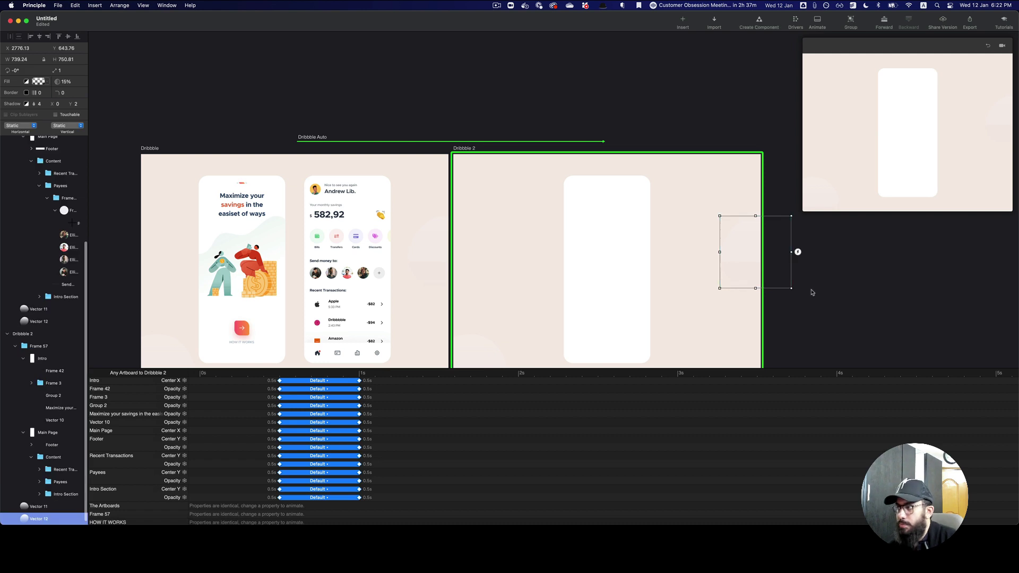
left_click(823, 297)
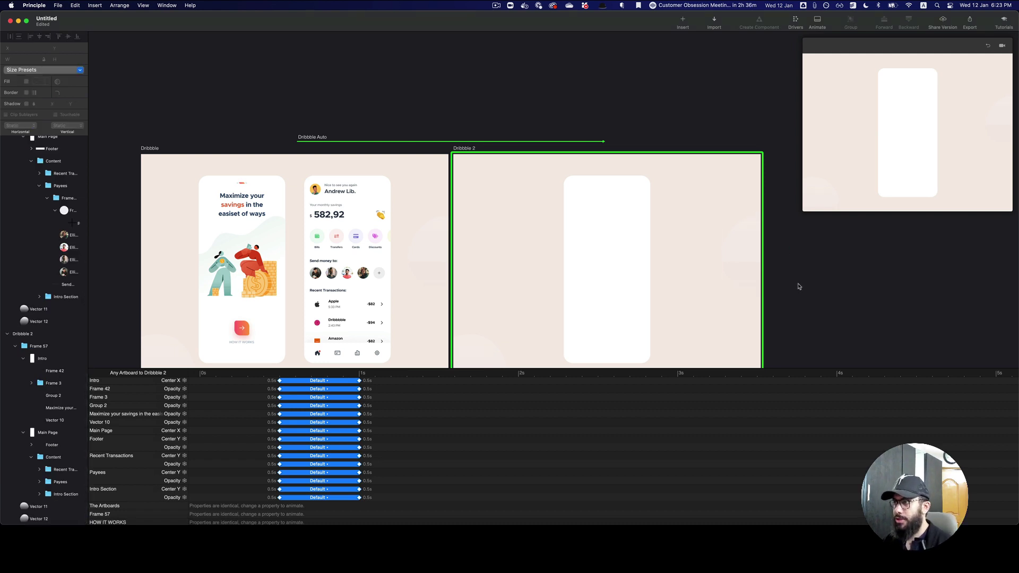
Duplicate the Dribbble 2 artboard to get a third artboard.
scroll(800, 287, "down", 3)
left_click_drag(762, 273, 613, 214)
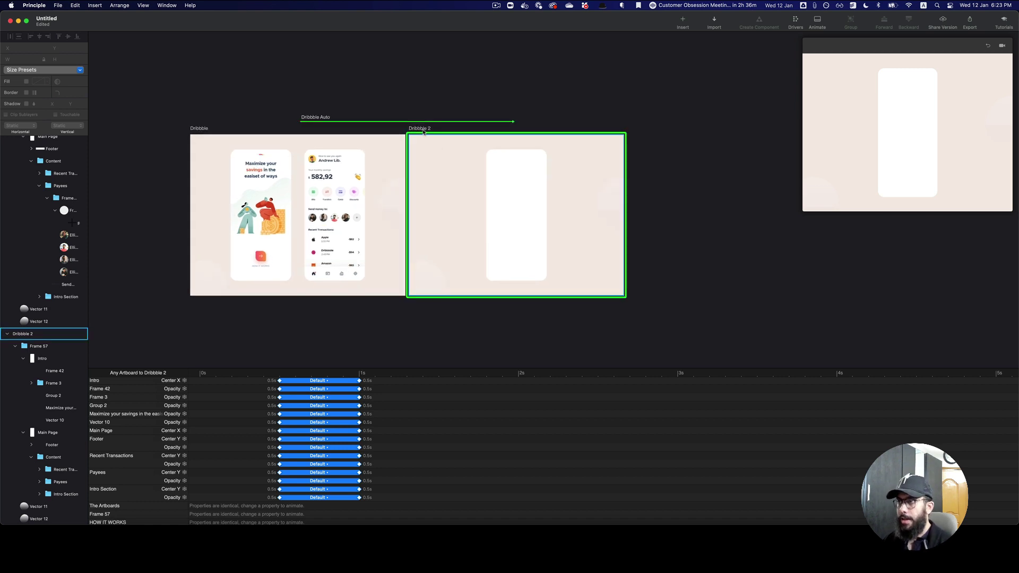
left_click(424, 132)
key("super+d")
scroll(603, 216, "right", 3)
scroll(603, 216, "up", 1)
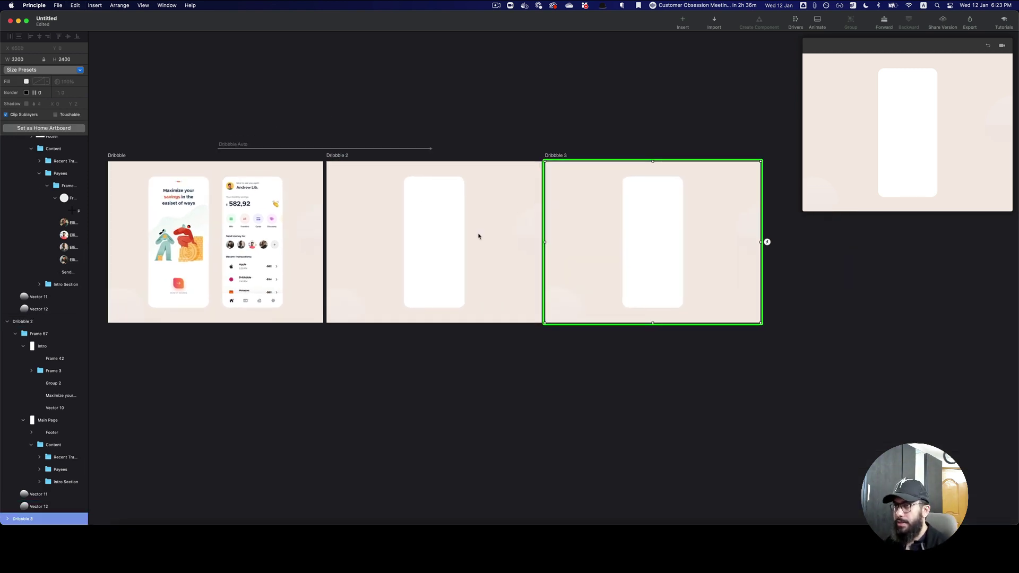
Create an Auto transition from the Dribbble 2 artboard to Dribbble 3.
left_click(478, 236)
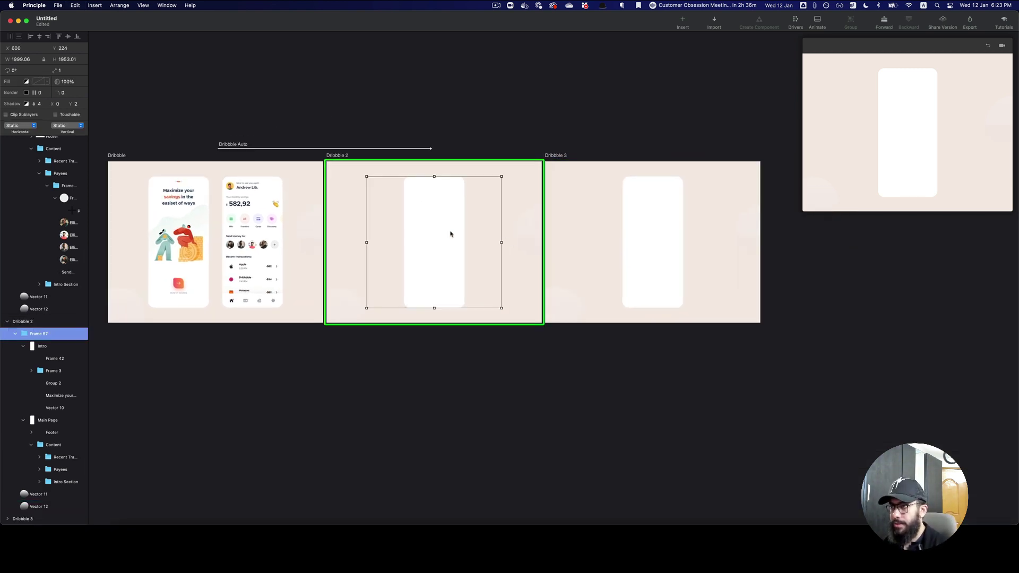
left_click(328, 157)
left_click(549, 242)
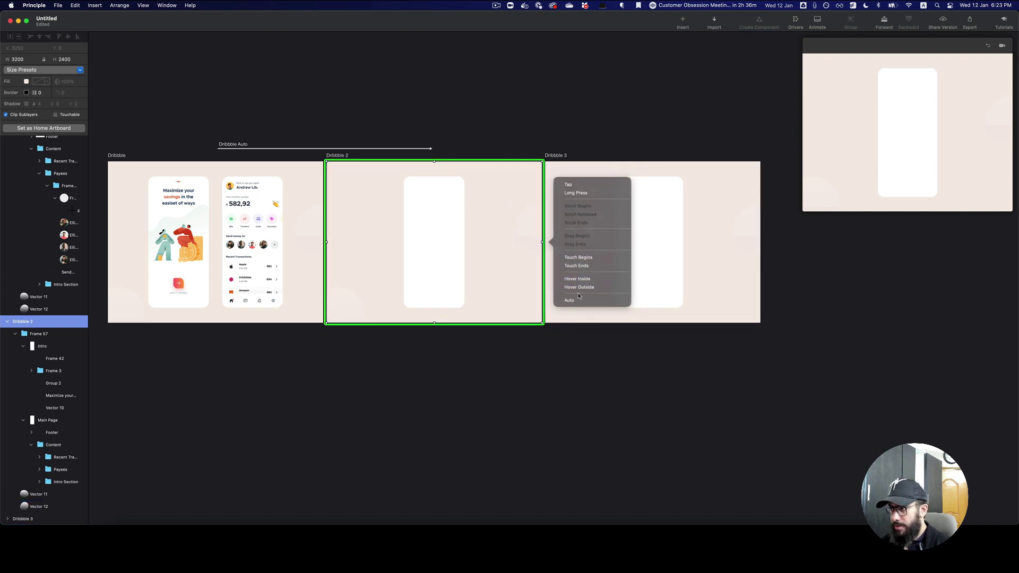
left_click(579, 299)
Set the opacity of the Intro's child layers, Frame 42 through Vector 10, in Dribbble 3 to 100%.
left_click(661, 258)
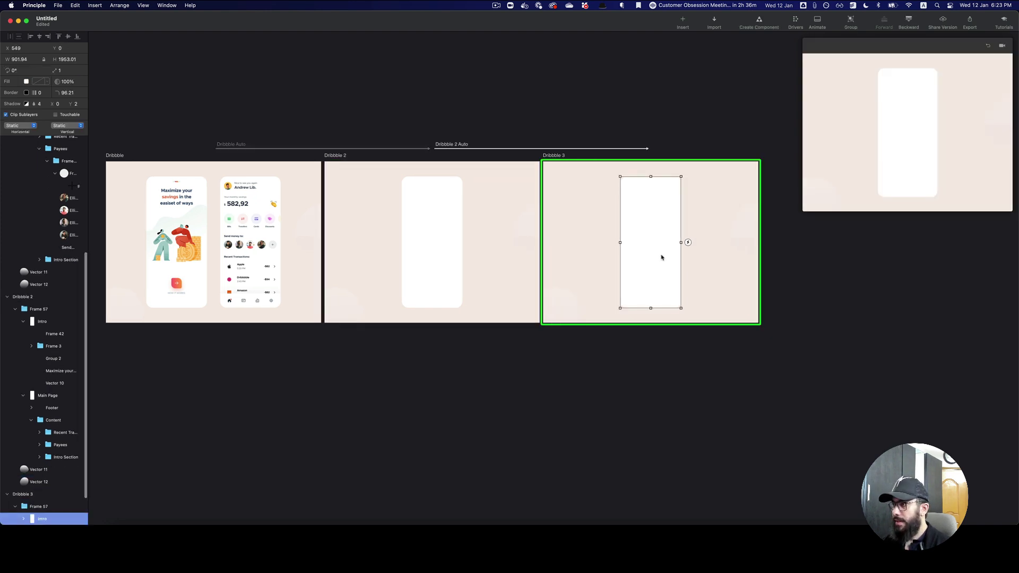
scroll(64, 467, "down", 4)
scroll(60, 462, "down", 2)
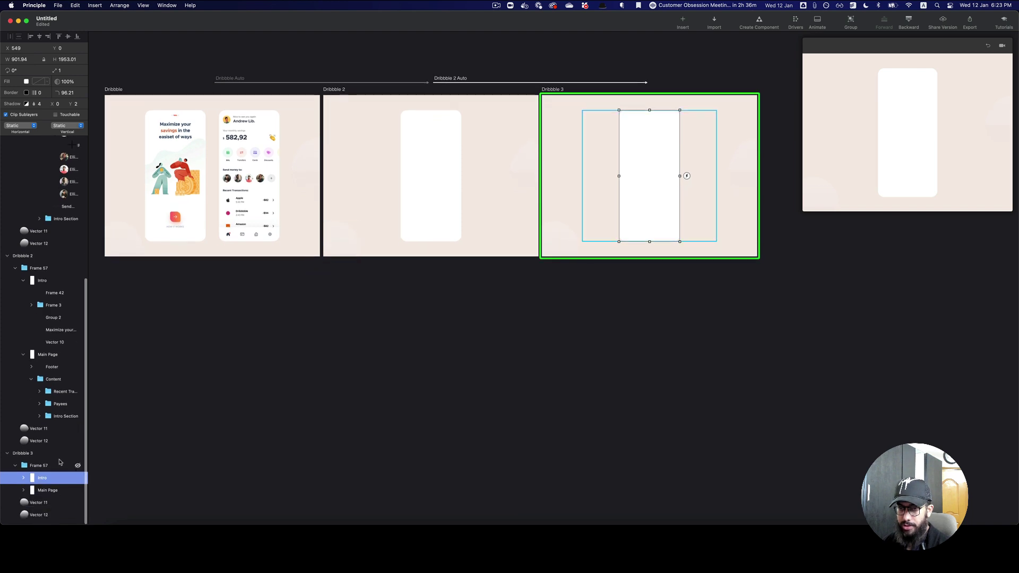
left_click(23, 478)
scroll(44, 439, "down", 3)
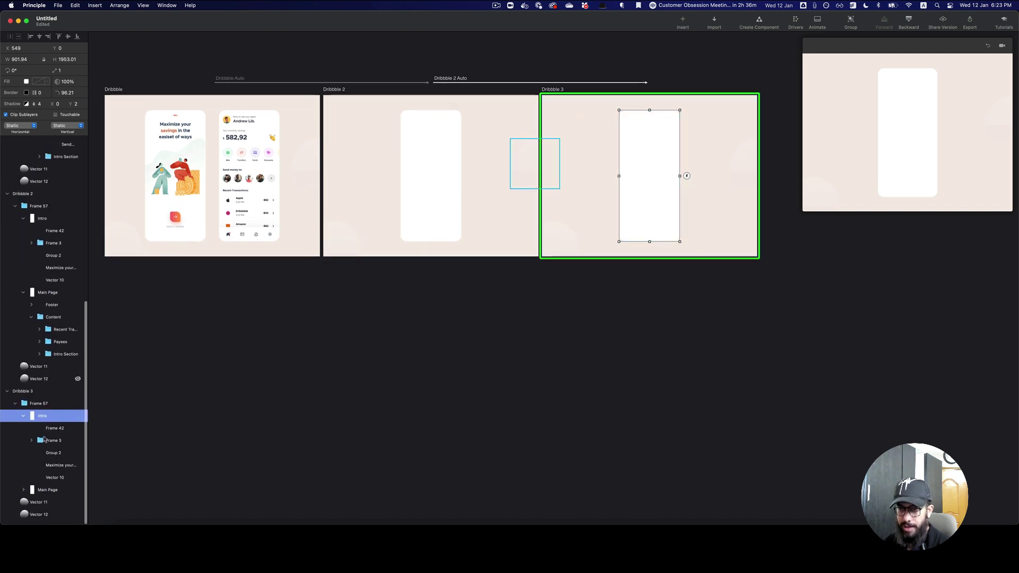
left_click(53, 429)
left_click(58, 487, "shift")
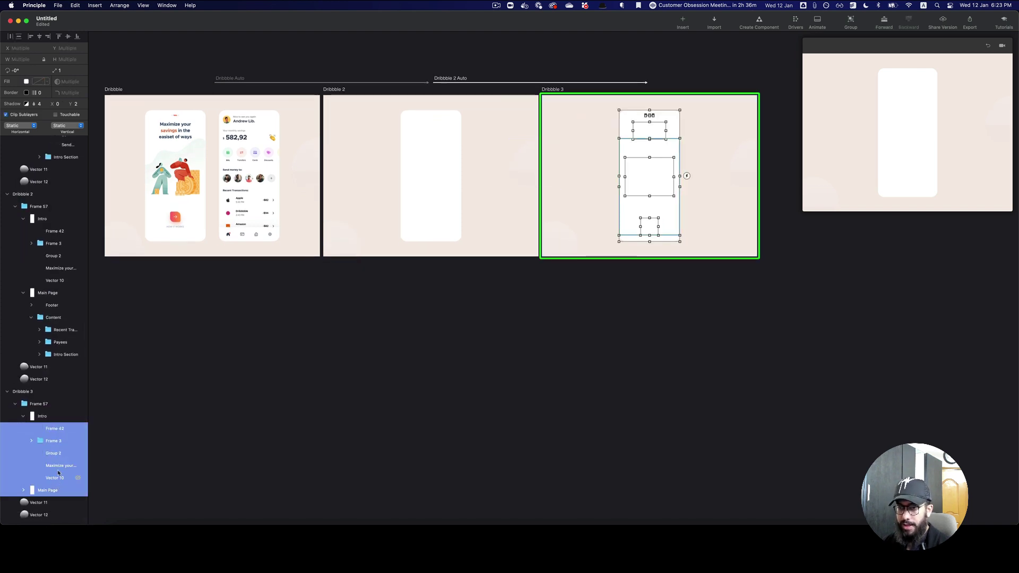
left_click(59, 476)
left_click(53, 429)
left_click(61, 480, "shift")
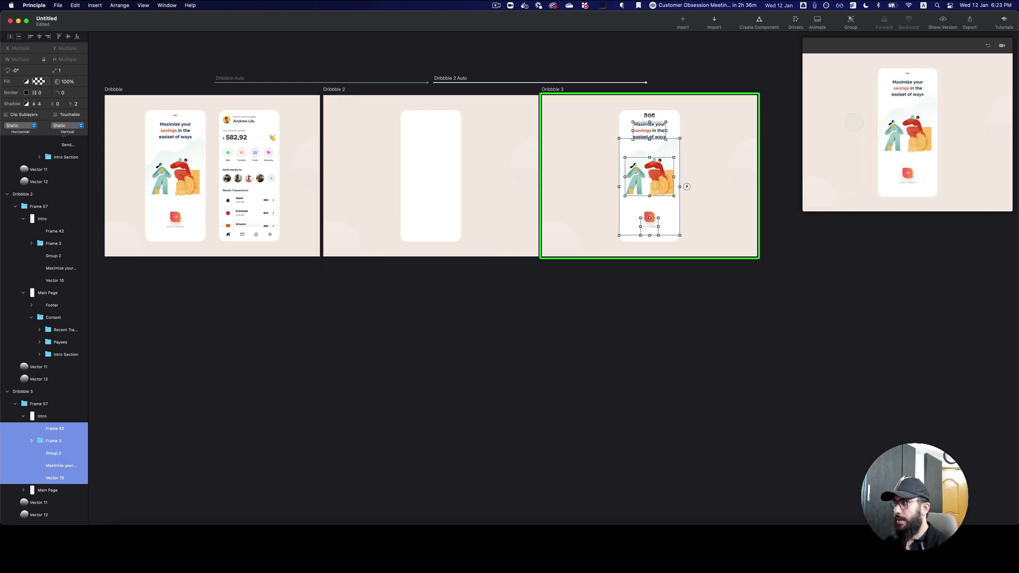
Enlarge the preview and replay the prototype's animation from the start.
key("w")
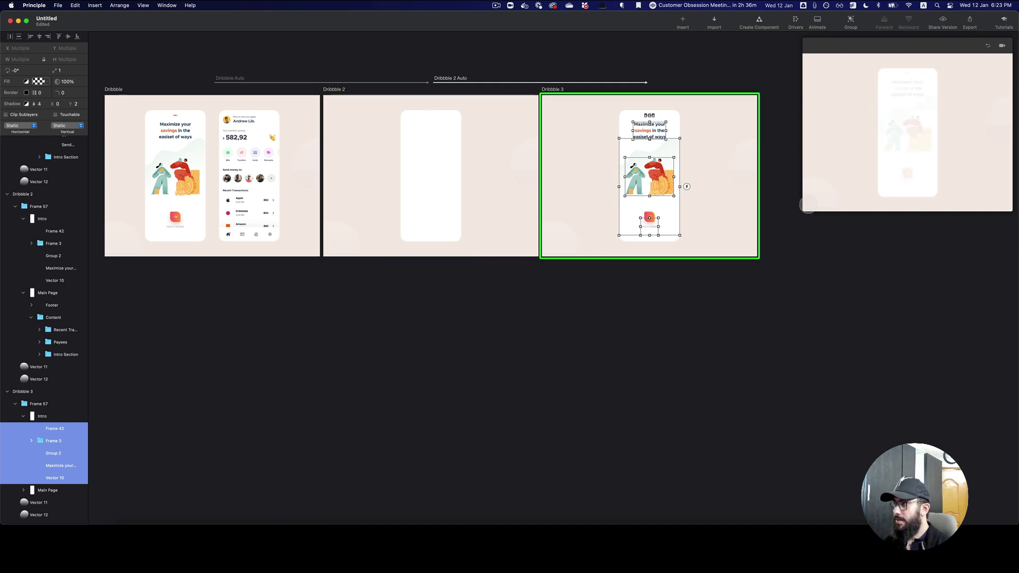
left_click_drag(808, 211, 698, 383)
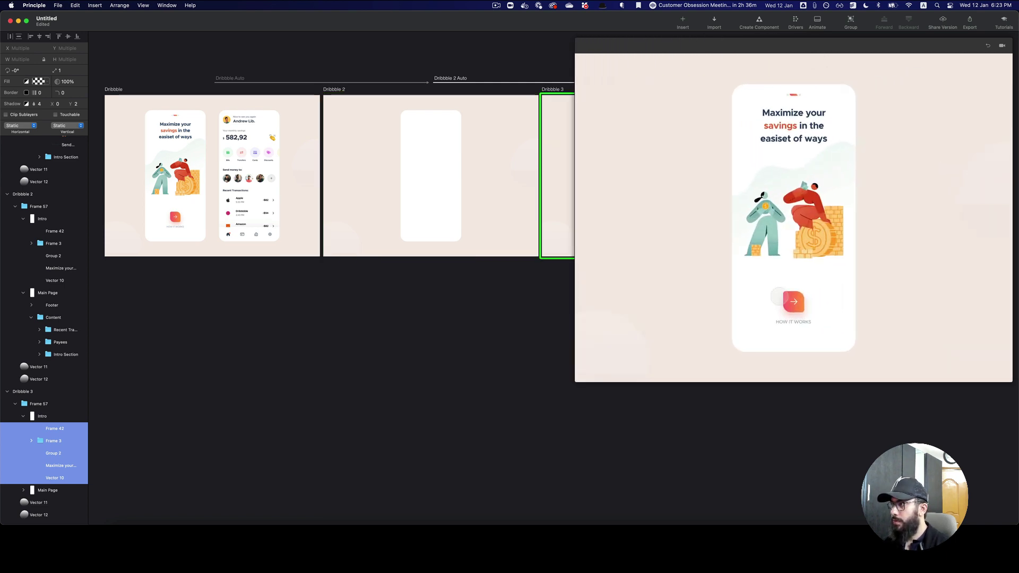
left_click(778, 297)
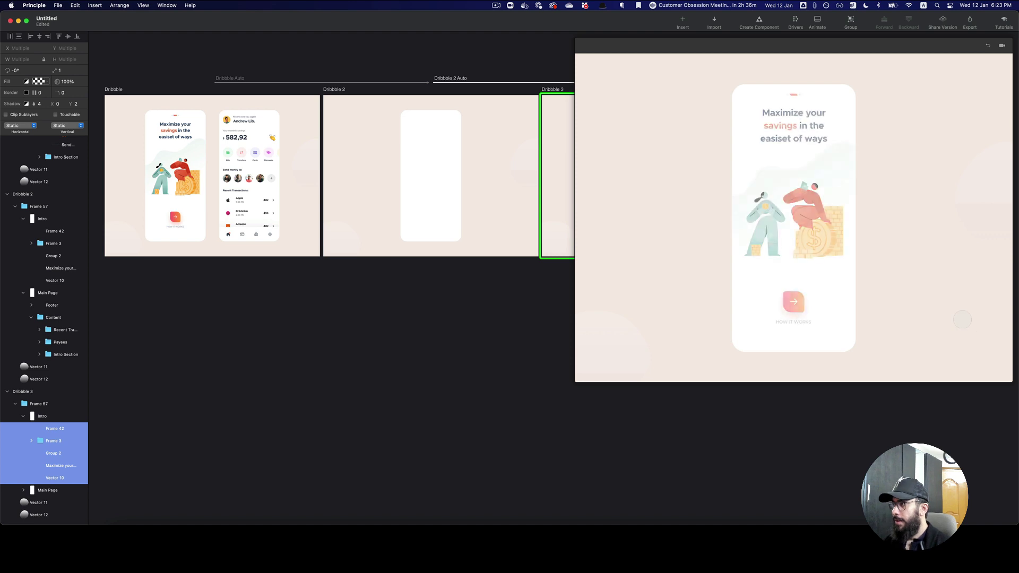
Move the invisible Intro heading in Dribbble 2 above the card to Y -368 and replay the animation.
left_click(453, 137)
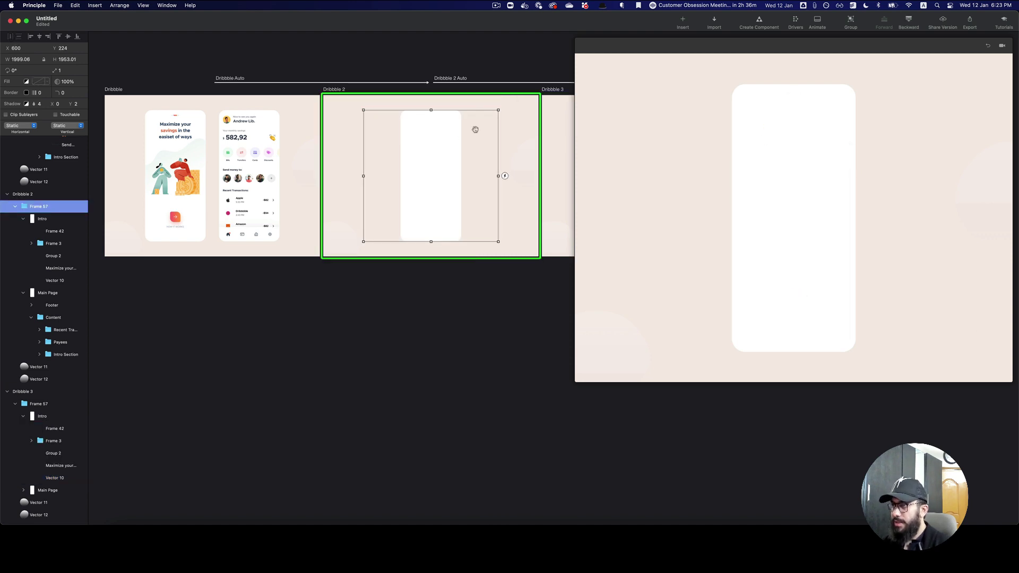
left_click_drag(475, 133, 309, 184)
left_click_drag(476, 187, 451, 190)
double_click(453, 189)
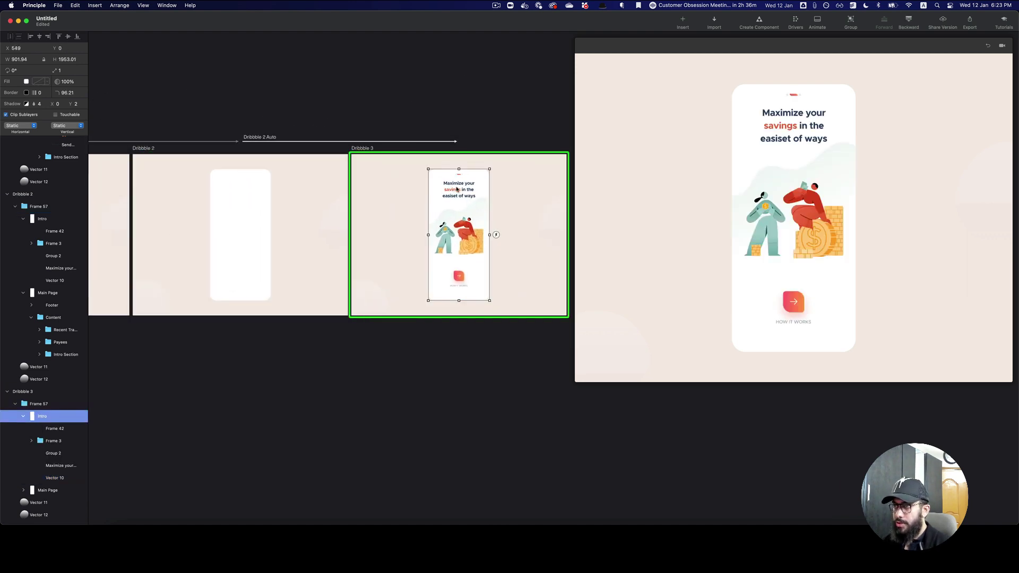
double_click(454, 189)
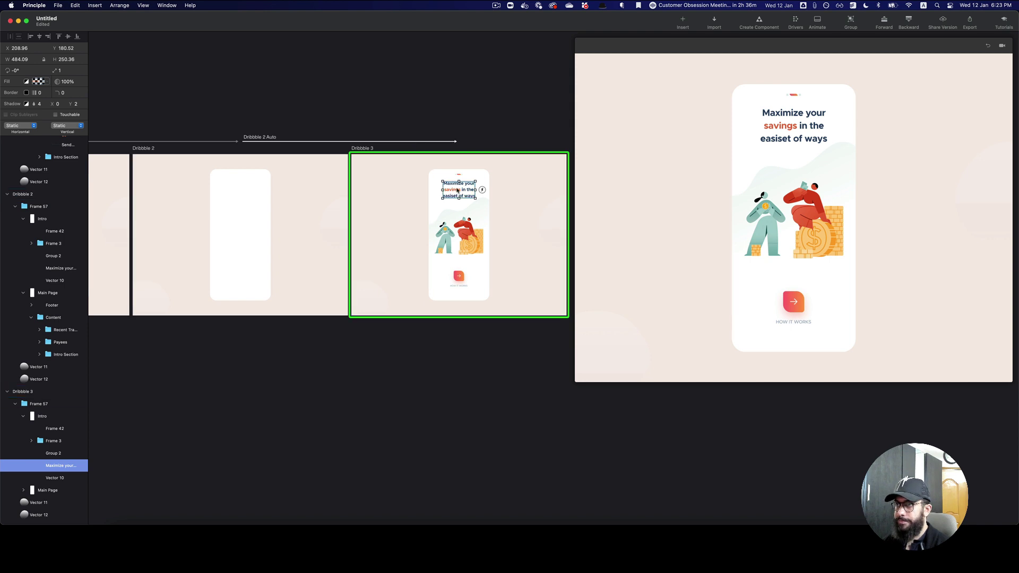
scroll(459, 189, "up", 2)
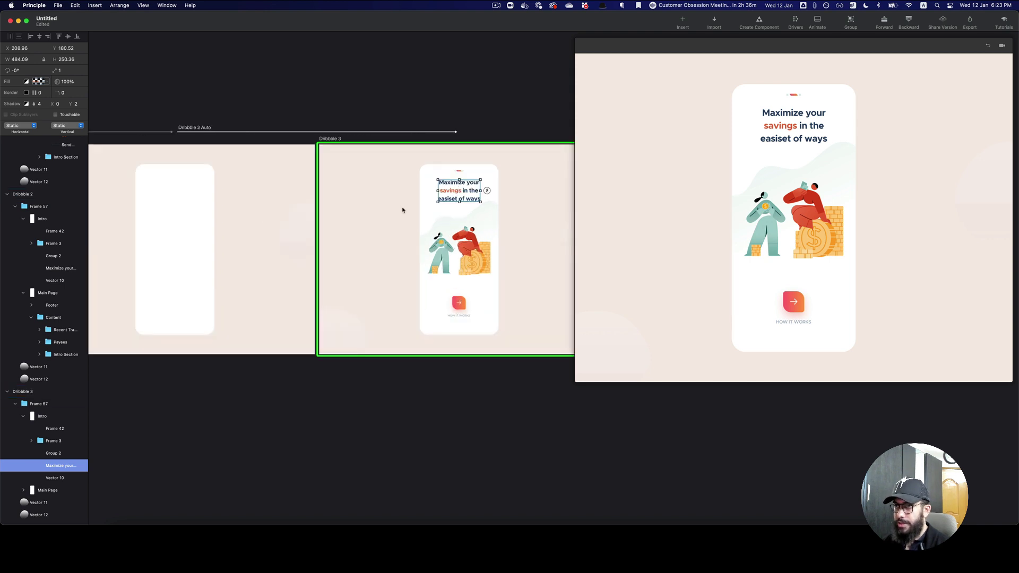
double_click(164, 191)
double_click(164, 192)
left_click_drag(167, 196, 227, 202)
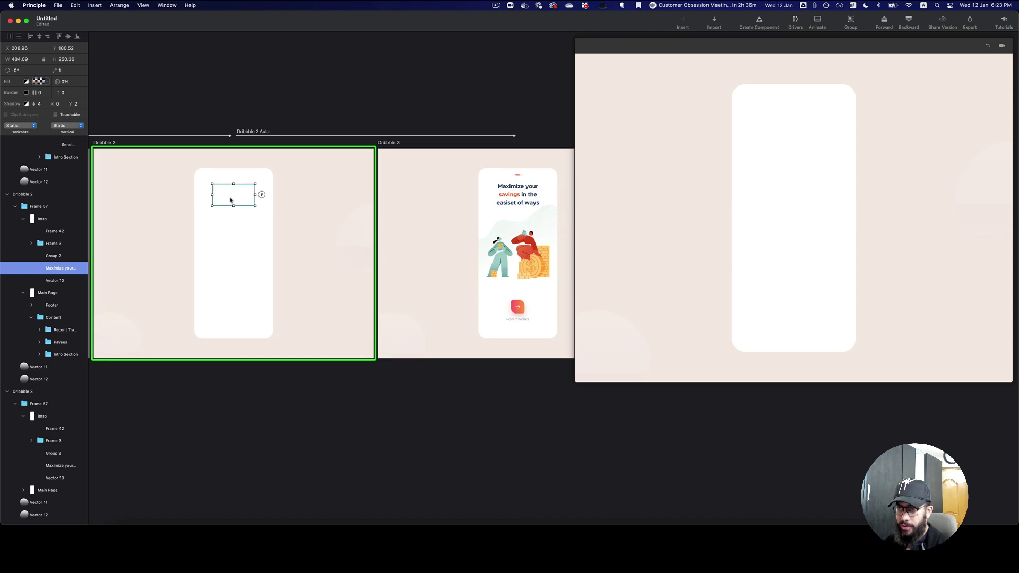
left_click_drag(230, 200, 238, 152)
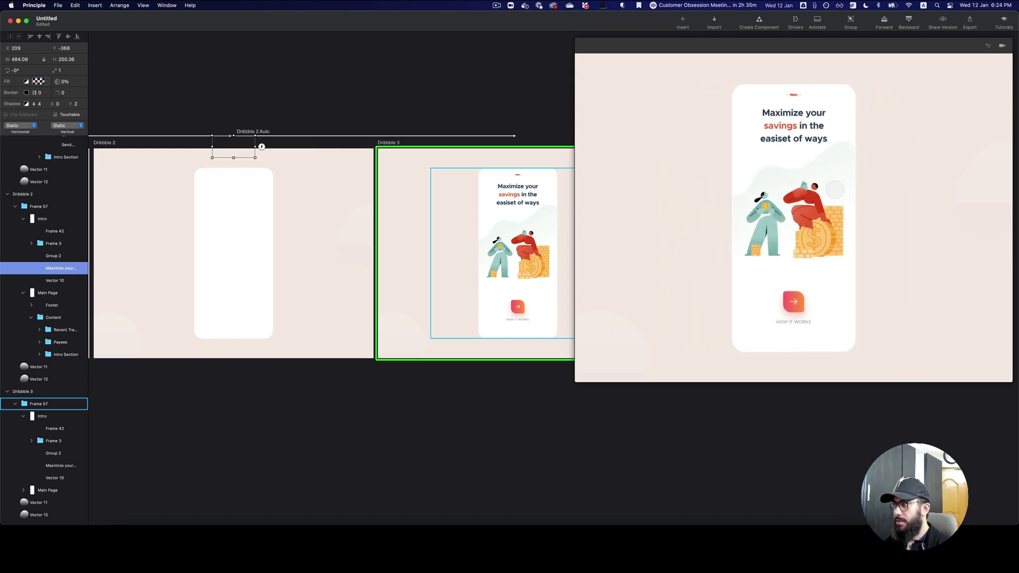
key("w")
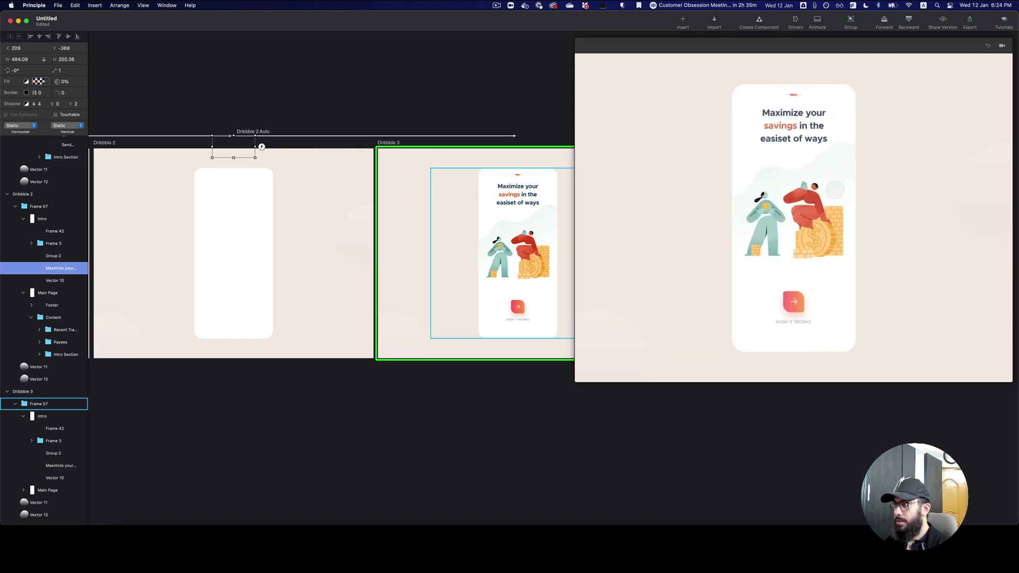
left_click(411, 178)
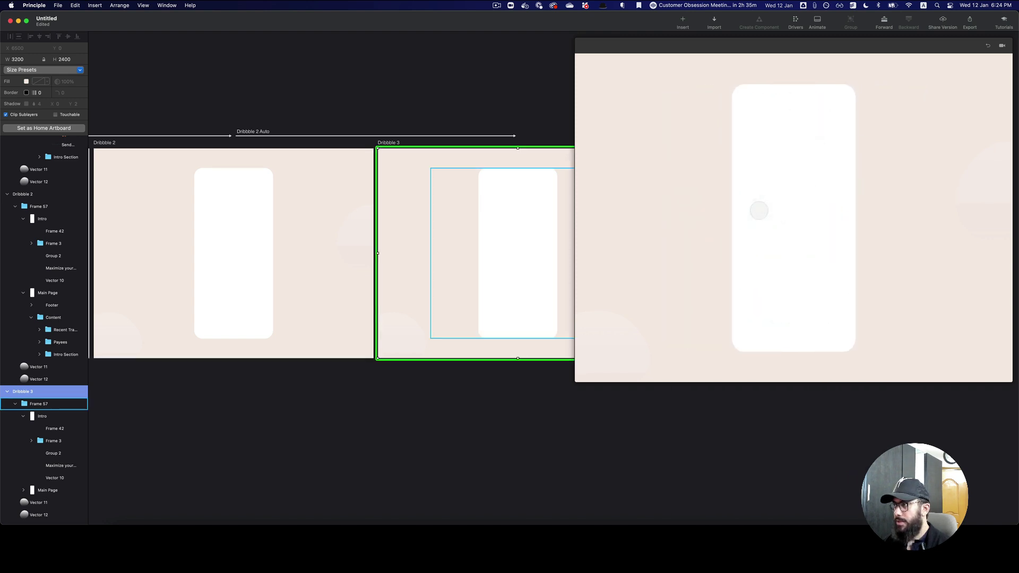
left_click(466, 210)
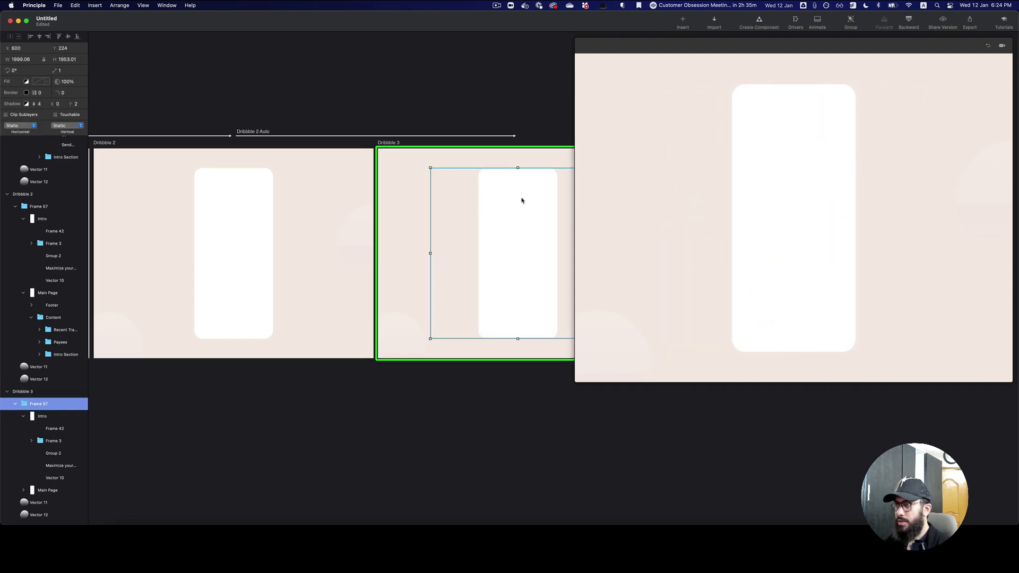
left_click(201, 191)
scroll(201, 192, "right", 5)
left_click(380, 189)
left_click(196, 189)
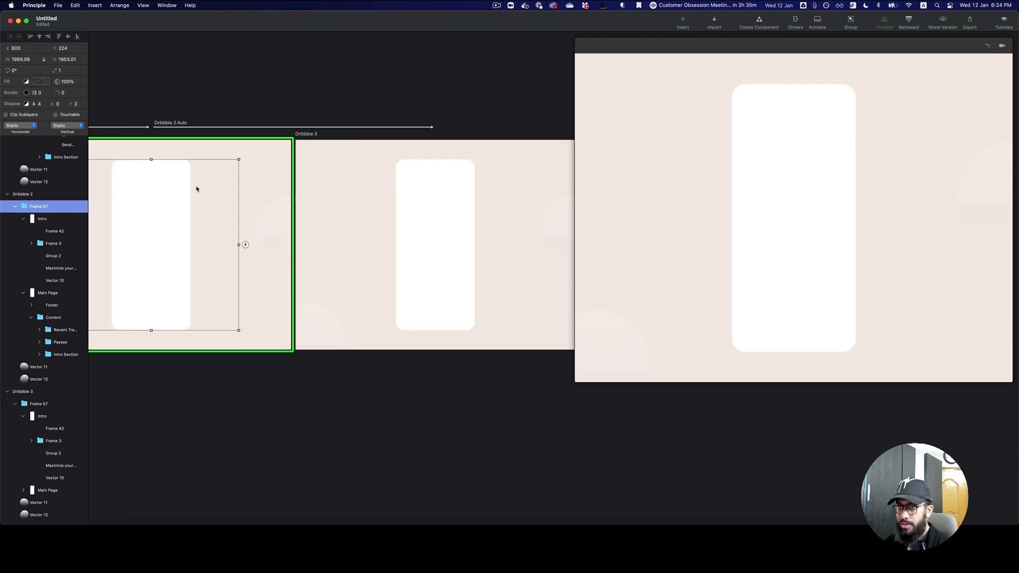
scroll(194, 187, "left", 2)
Make all Intro content layers in Dribbble 3, from Frame 42 to Vector 10, fully opaque at 100%.
left_click(410, 180)
left_click(434, 182)
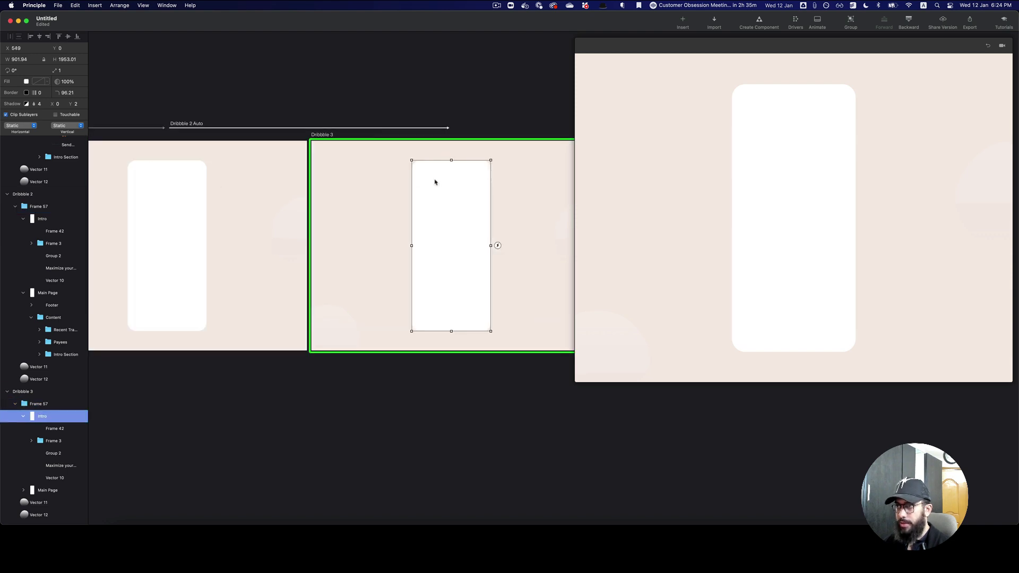
left_click(443, 181)
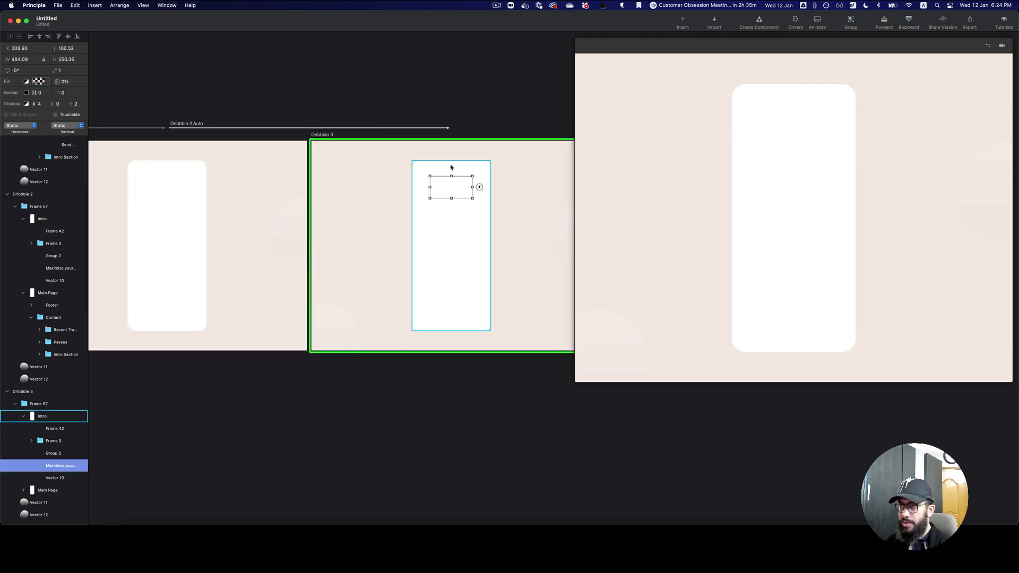
left_click(452, 169, "shift")
left_click(455, 229, "shift")
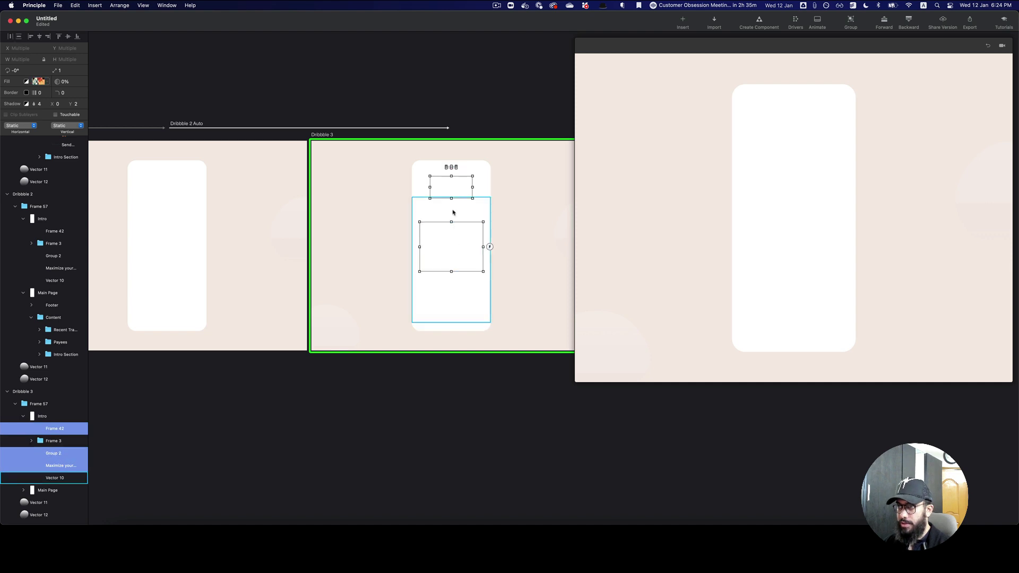
left_click(55, 430)
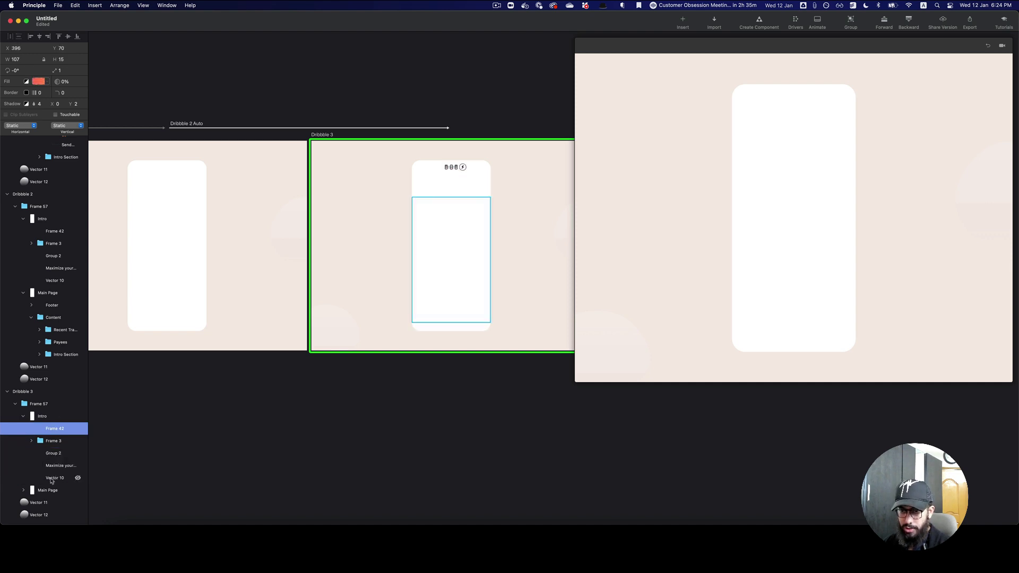
left_click(52, 479)
left_click(56, 431, "shift")
key("0")
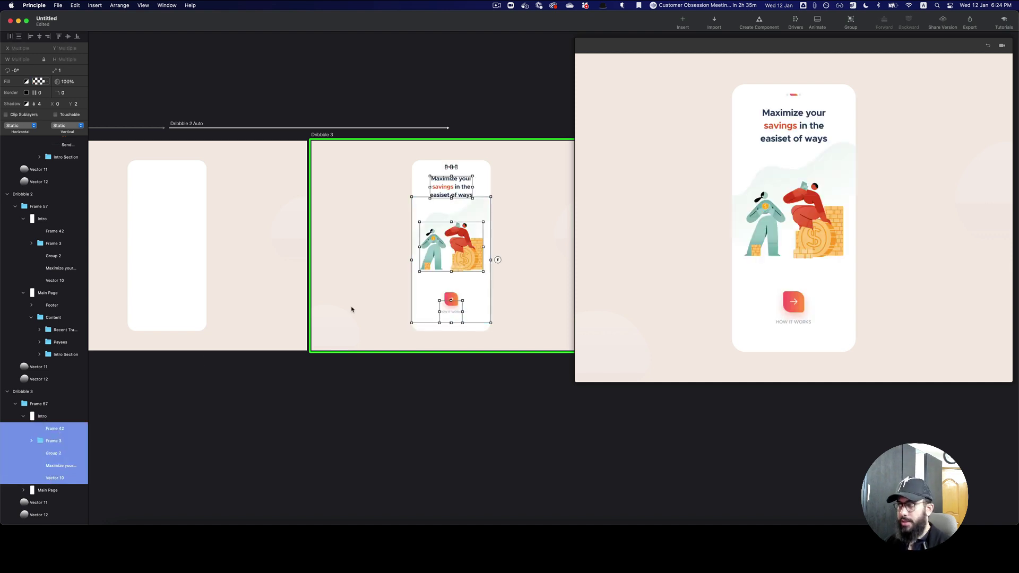
Move the small Frame 42 indicator and the heading in Dribbble 3 above the card, to Y -211 and Y -494.
left_click(505, 295)
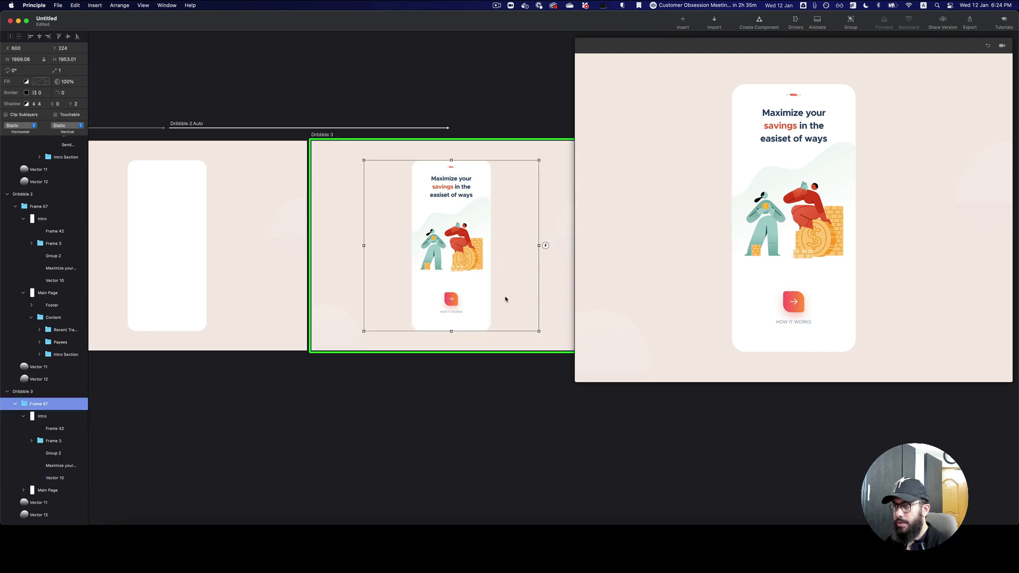
double_click(458, 314)
double_click(458, 313)
left_click(484, 289)
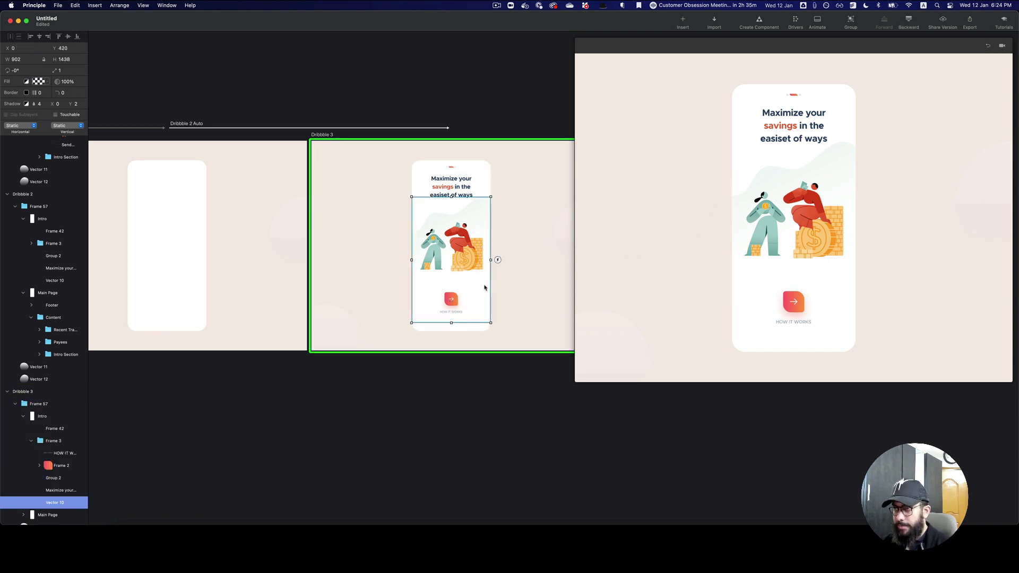
left_click(451, 170)
double_click(452, 168)
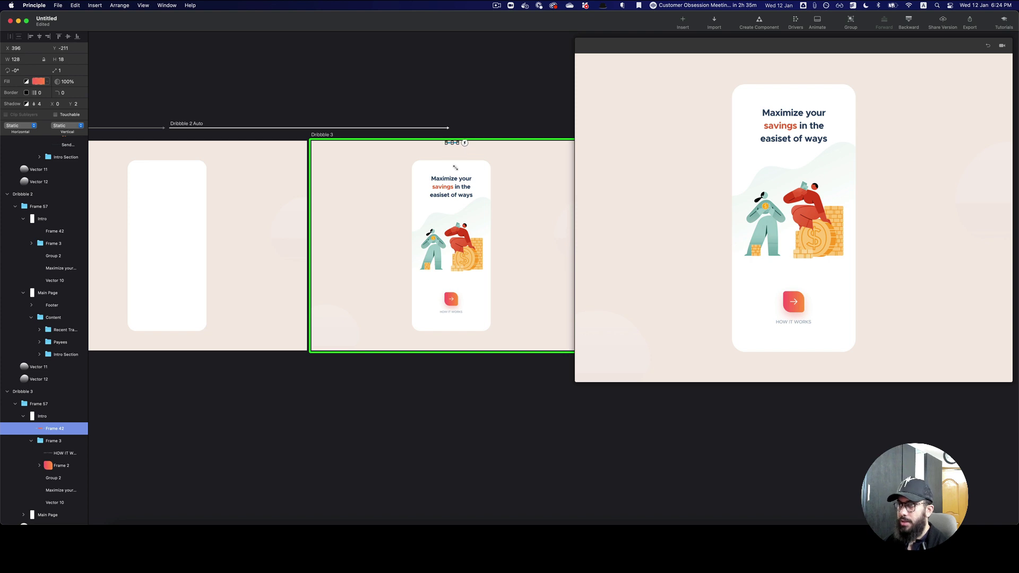
left_click_drag(454, 190, 454, 162)
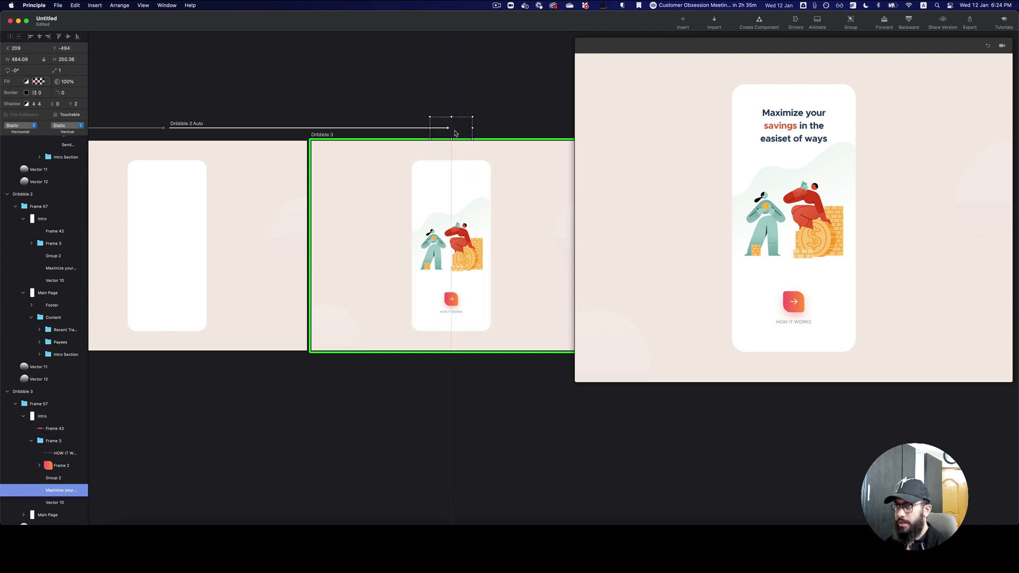
Move the Frame 3 group with the arrow button and caption below the card in Dribbble 3, to Y 2577.
left_click(480, 244)
left_click(446, 309)
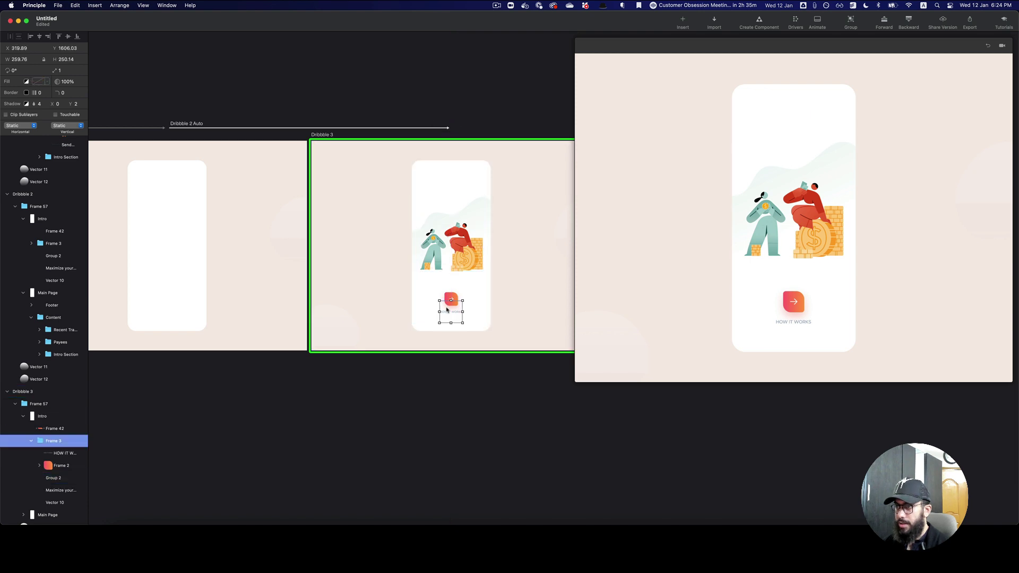
left_click_drag(448, 313, 449, 427)
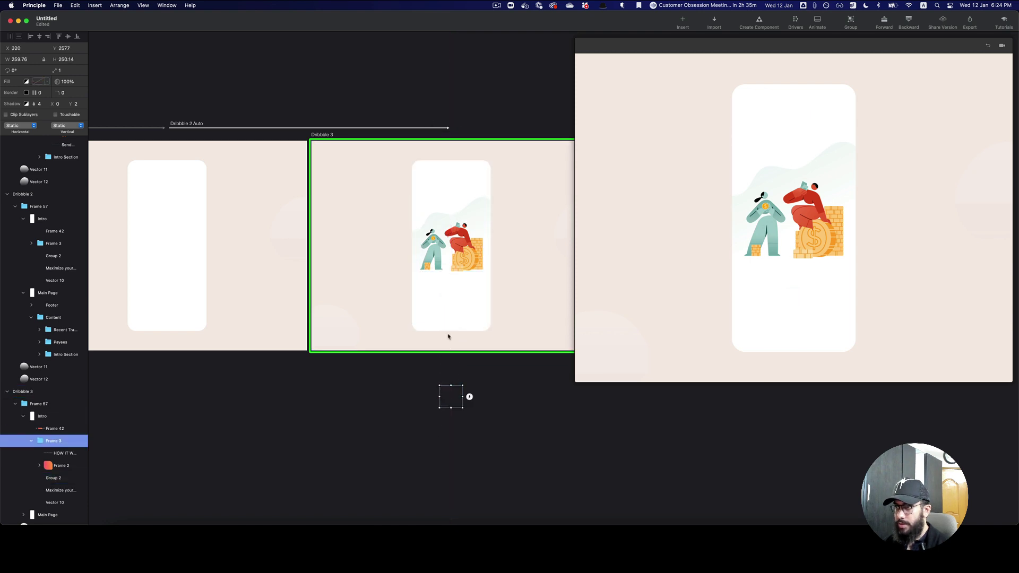
Collapse the Frame 3 group, shrink the preview and duplicate the Dribbble 3 artboard.
left_click(450, 242)
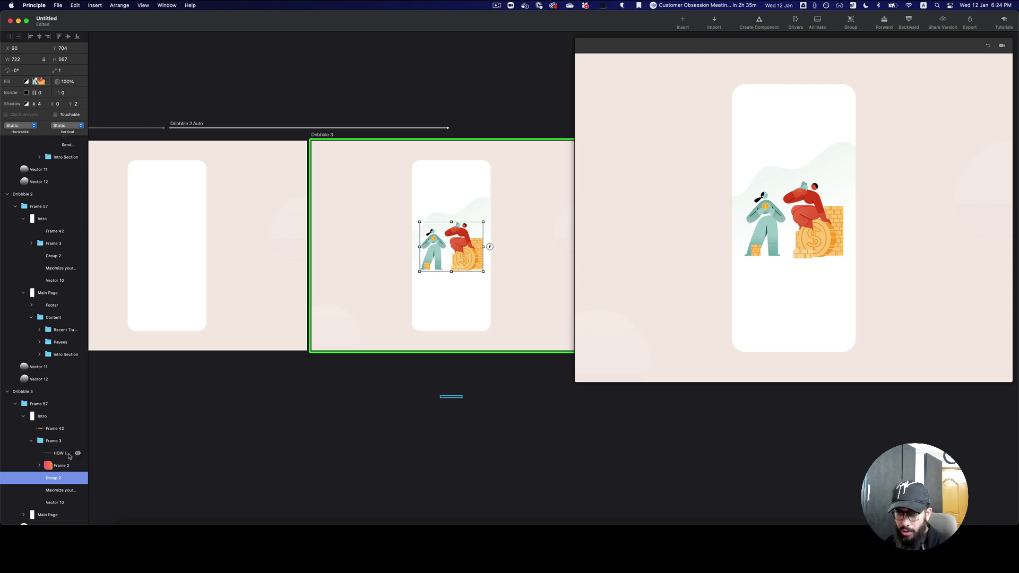
left_click(30, 443)
left_click(31, 441)
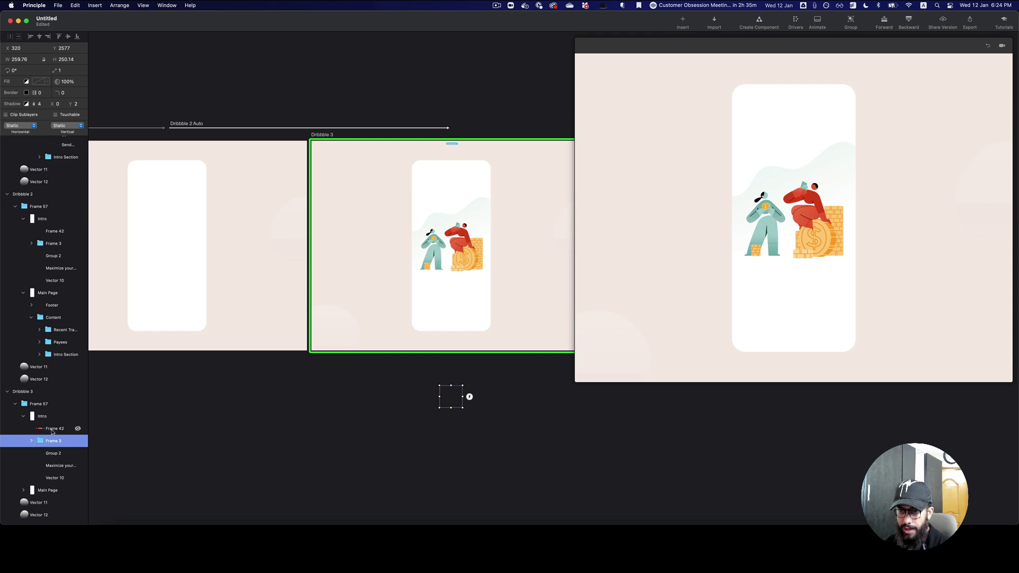
left_click(42, 428)
left_click(42, 418)
left_click(316, 133)
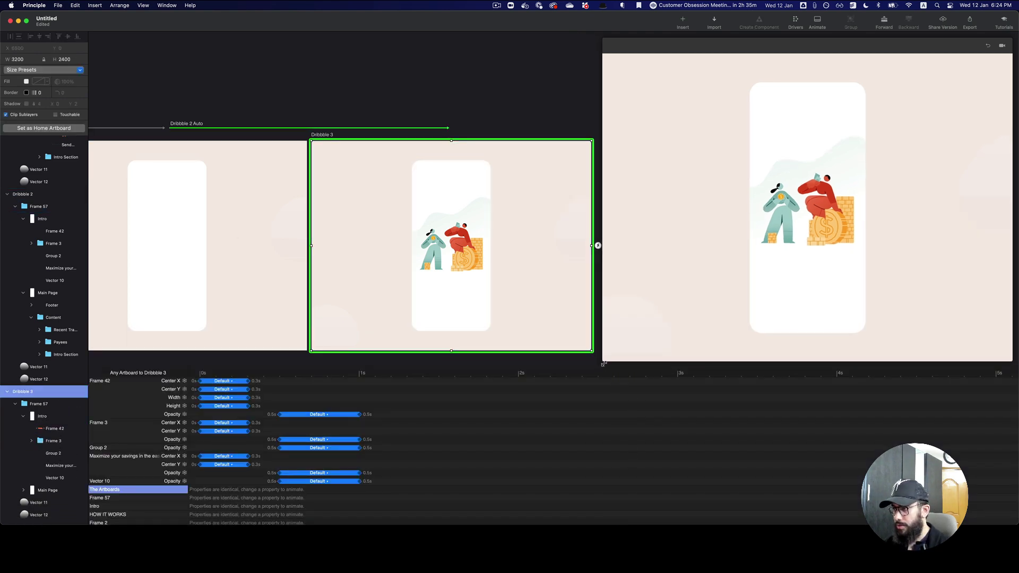
left_click_drag(607, 365, 855, 244)
key("super+d")
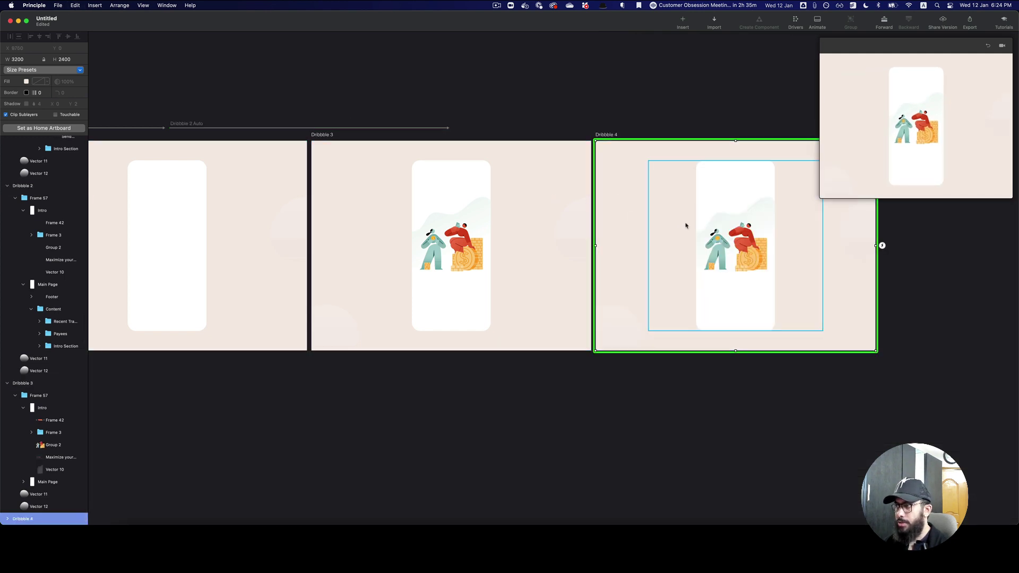
scroll(685, 223, "right", 5)
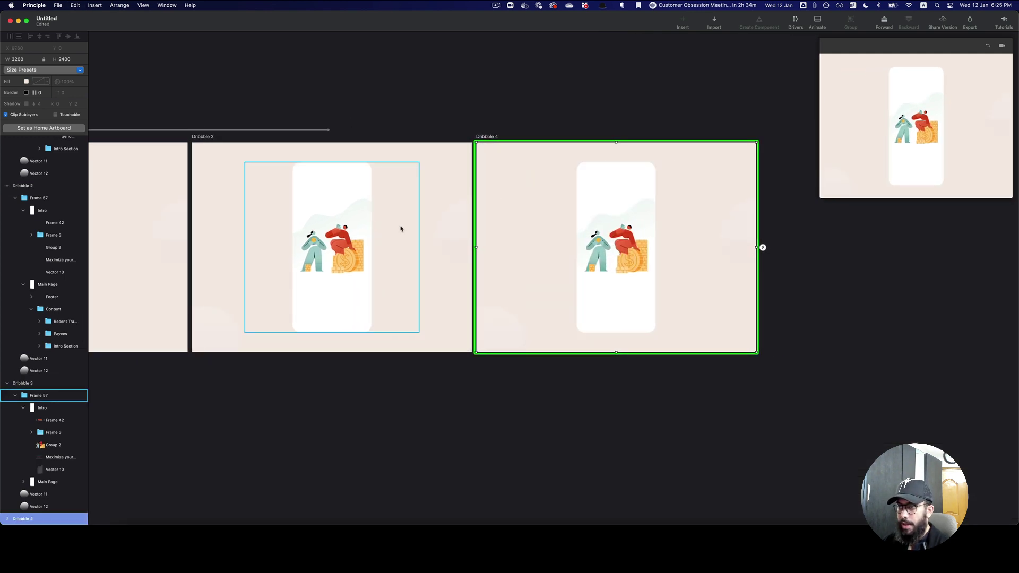
Set the opacity of all Intro content layers in Dribbble 3, from Frame 42 to Vector 10, to 0%.
left_click(346, 192)
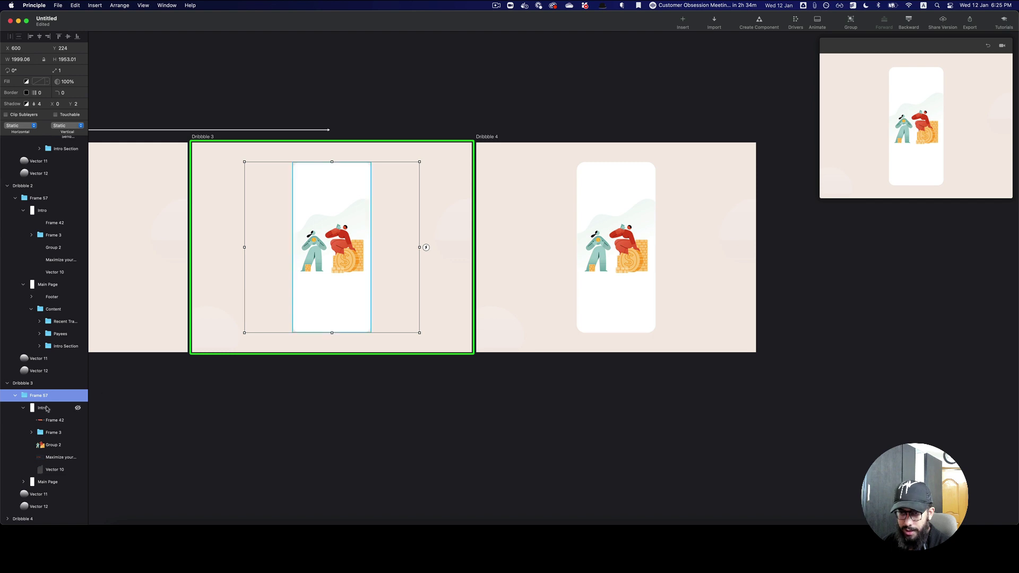
left_click(42, 408)
left_click(319, 257)
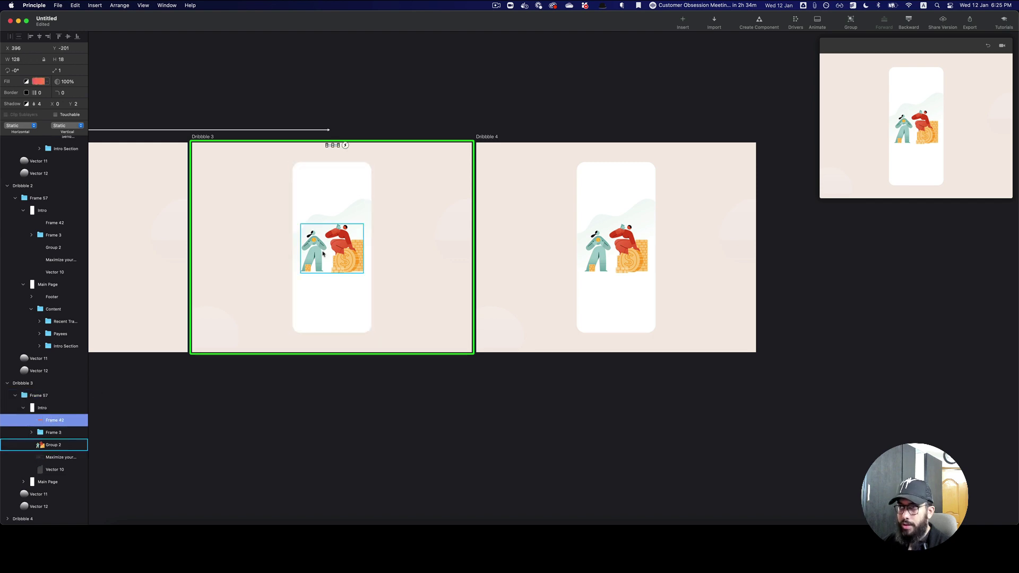
left_click(38, 420)
left_click(53, 470, "shift")
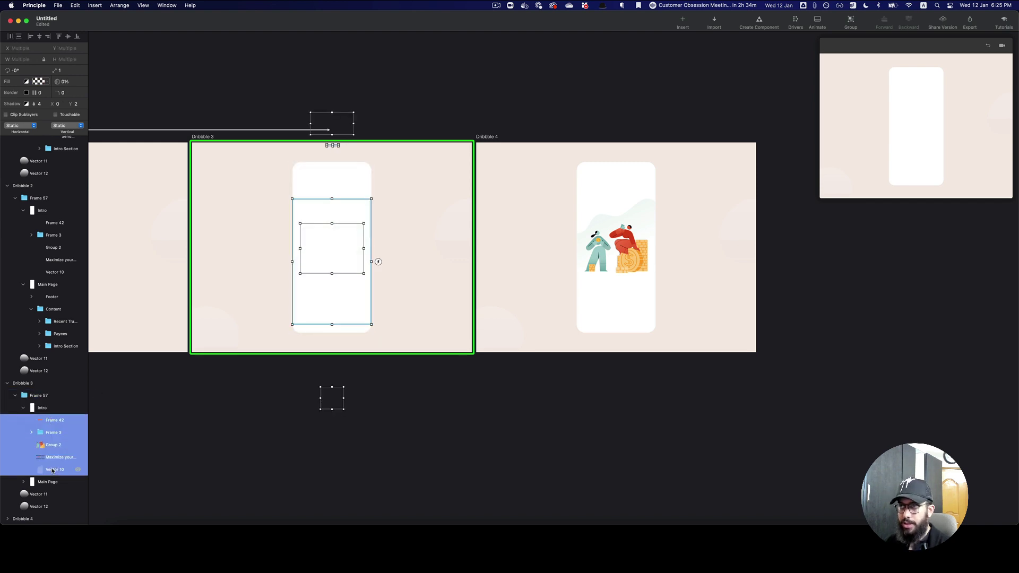
left_click(464, 116)
Link the Dribbble 3 artboard to Dribbble 4 with an Auto transition.
left_click(290, 161)
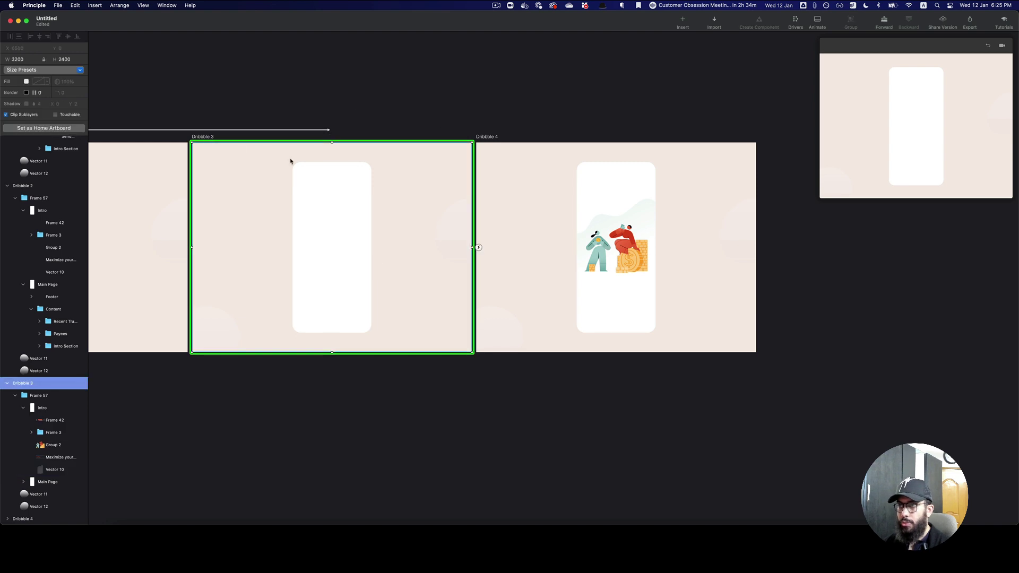
left_click(478, 247)
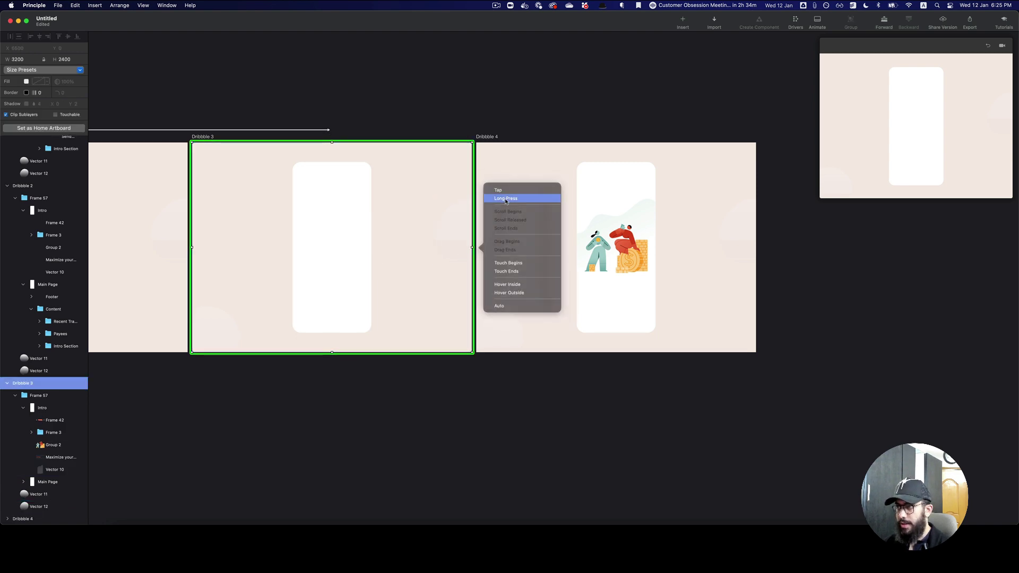
left_click(516, 310)
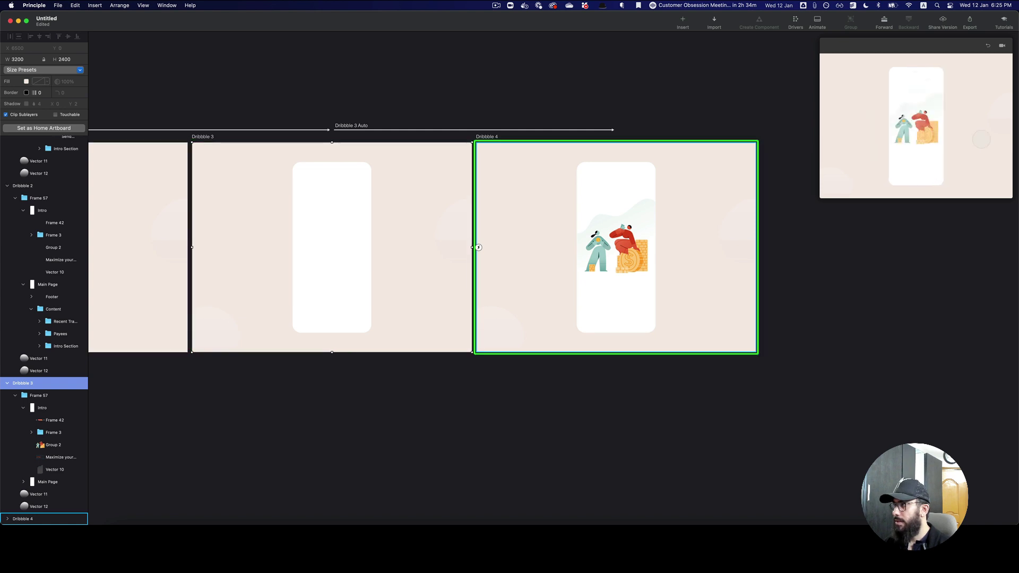
Copy the complete Intro card from the first Dribbble artboard and paste it into Frame 57 of Dribbble 4.
left_click(617, 243)
double_click(613, 196)
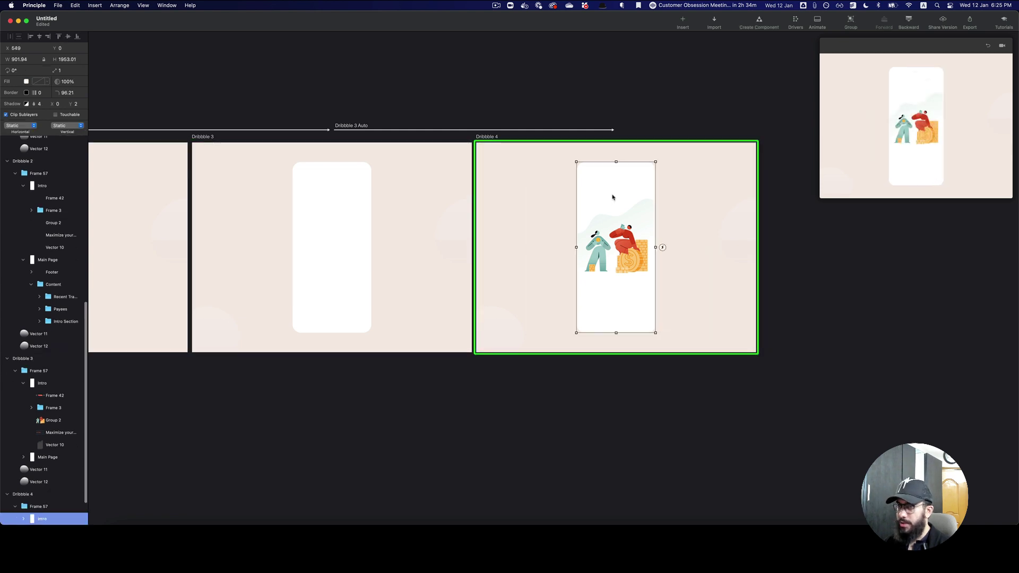
scroll(57, 475, "down", 2)
left_click(23, 476)
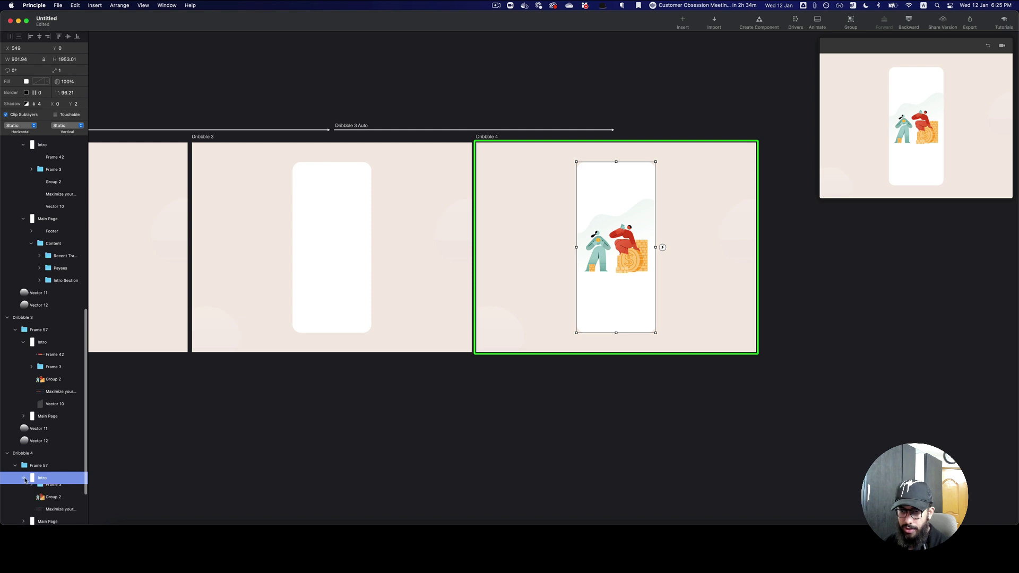
scroll(65, 458, "down", 2)
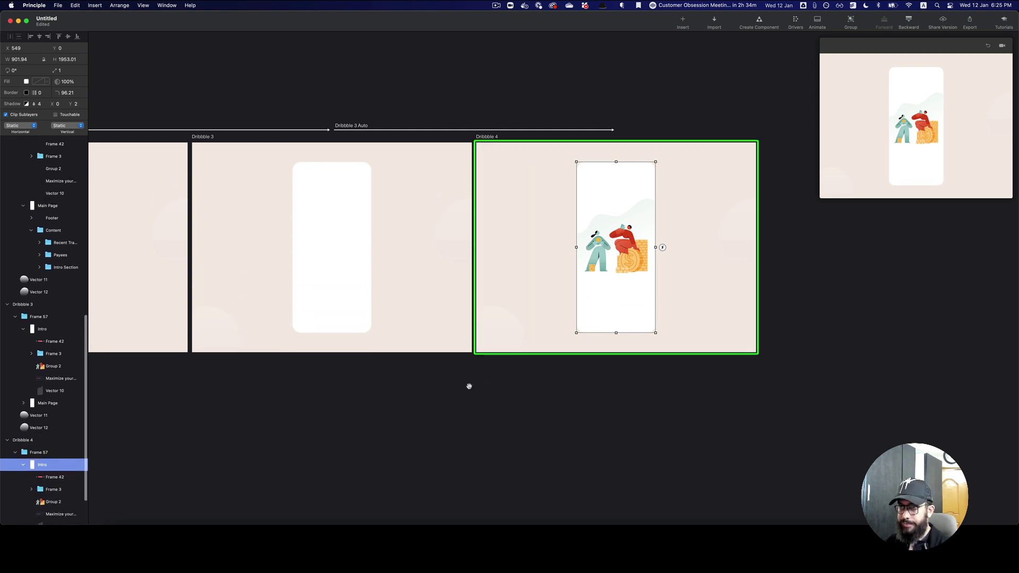
scroll(469, 385, "left", 10)
left_click(232, 242)
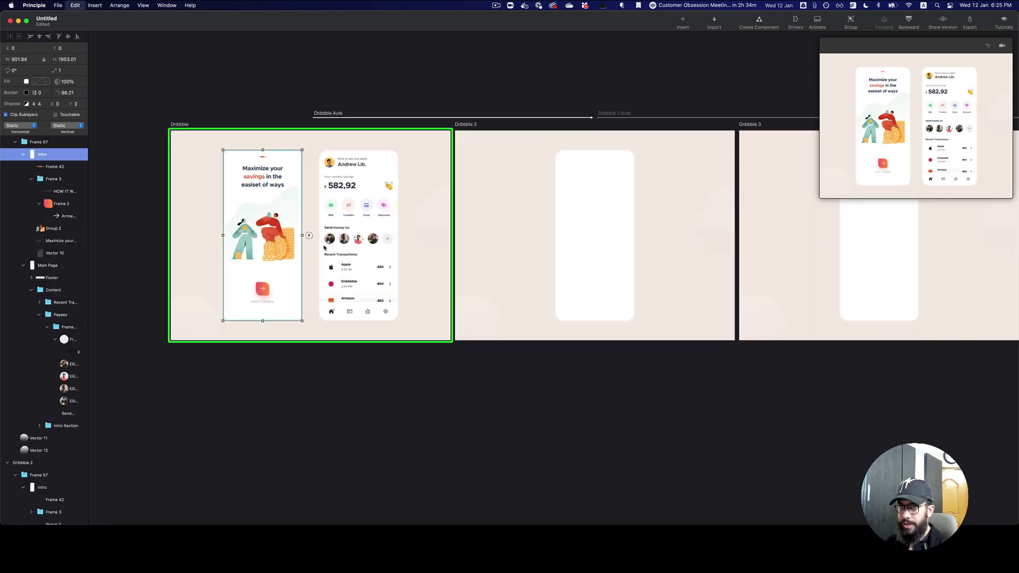
scroll(318, 233, "right", 10)
left_click(506, 212)
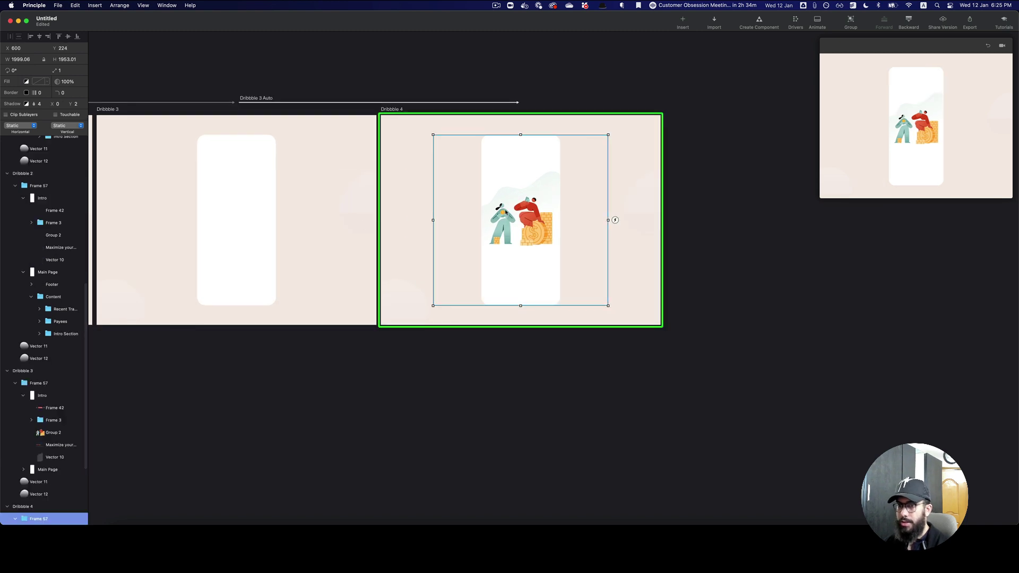
key("super+v")
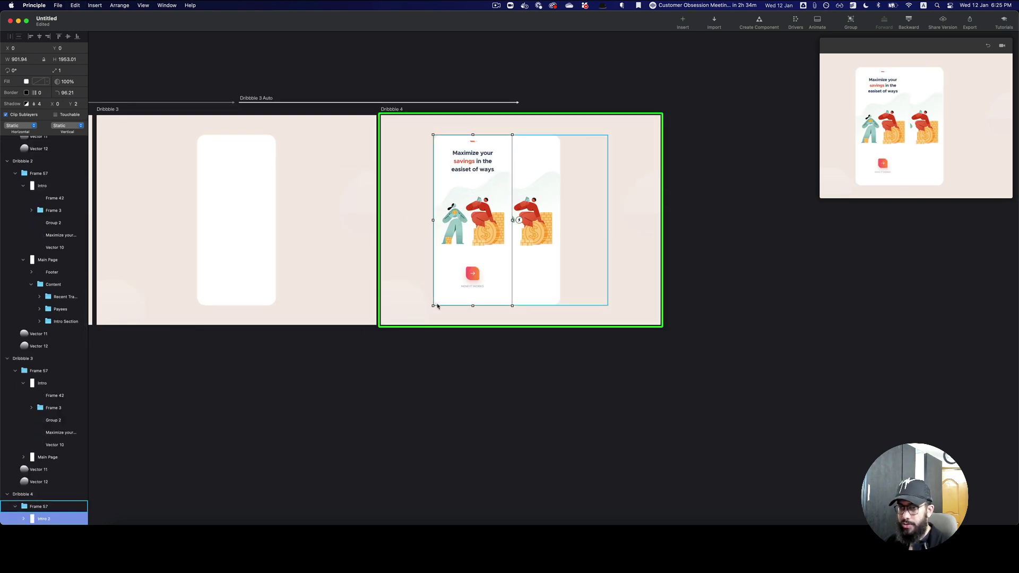
Delete the old Intro layer in Dribbble 4 and rename the pasted copy as Intro.
scroll(47, 440, "down", 5)
left_click(48, 437)
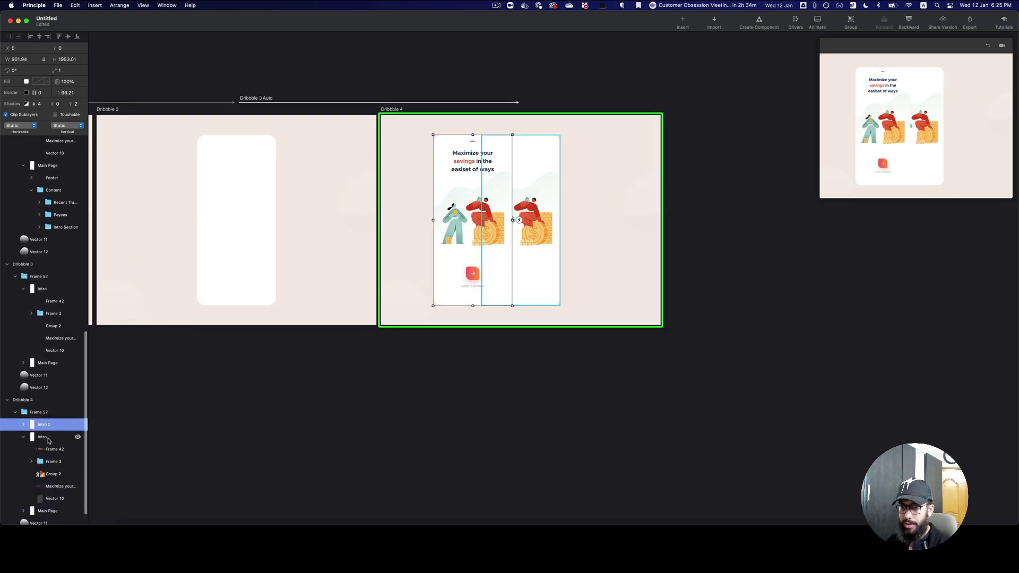
key("Delete")
double_click(42, 480)
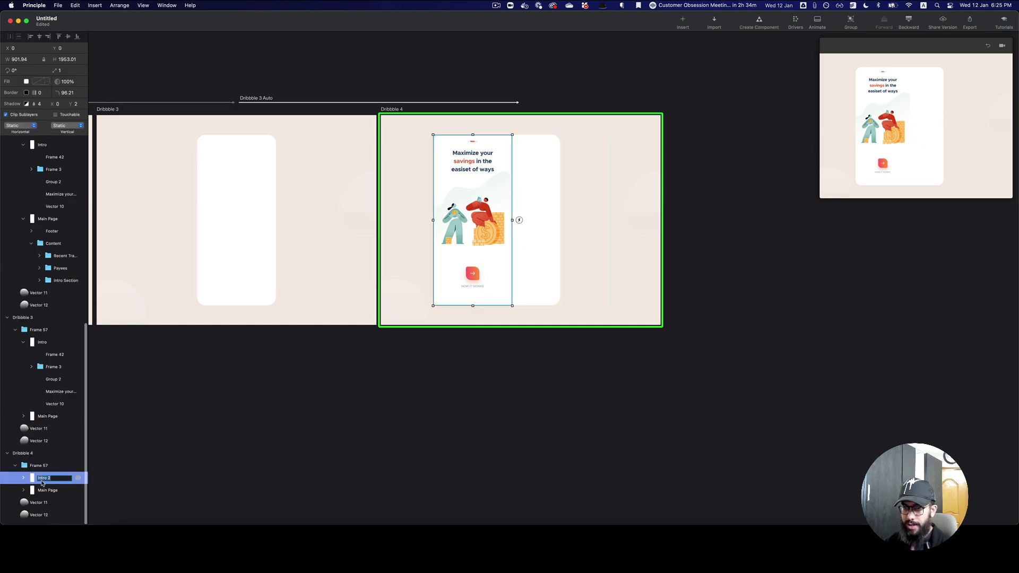
key("BackSpace")
key("Return")
Move the pasted Intro card in Dribbble 4 to X 549, and undo the whole Intro replacement.
key("alt+h")
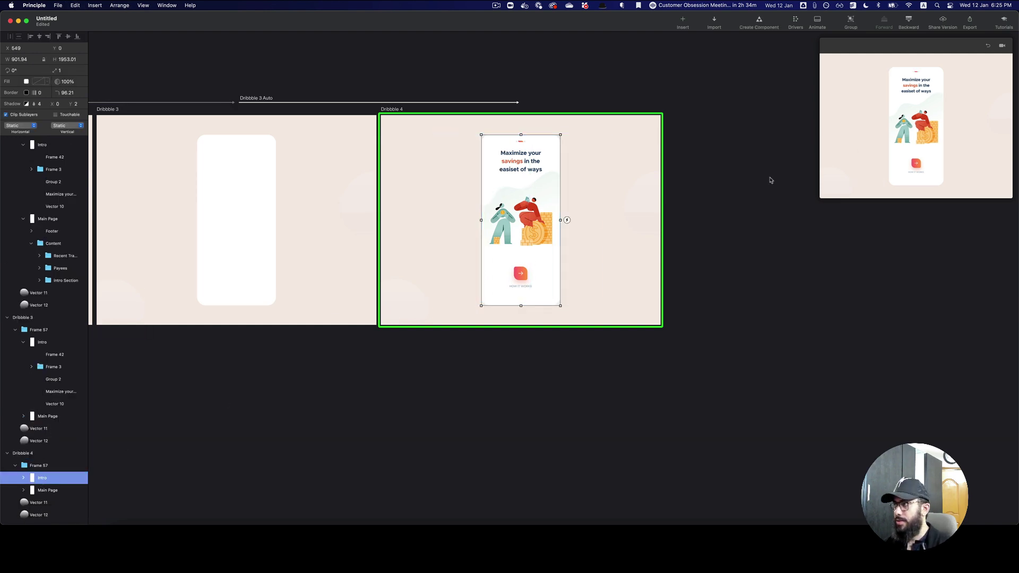
key("w")
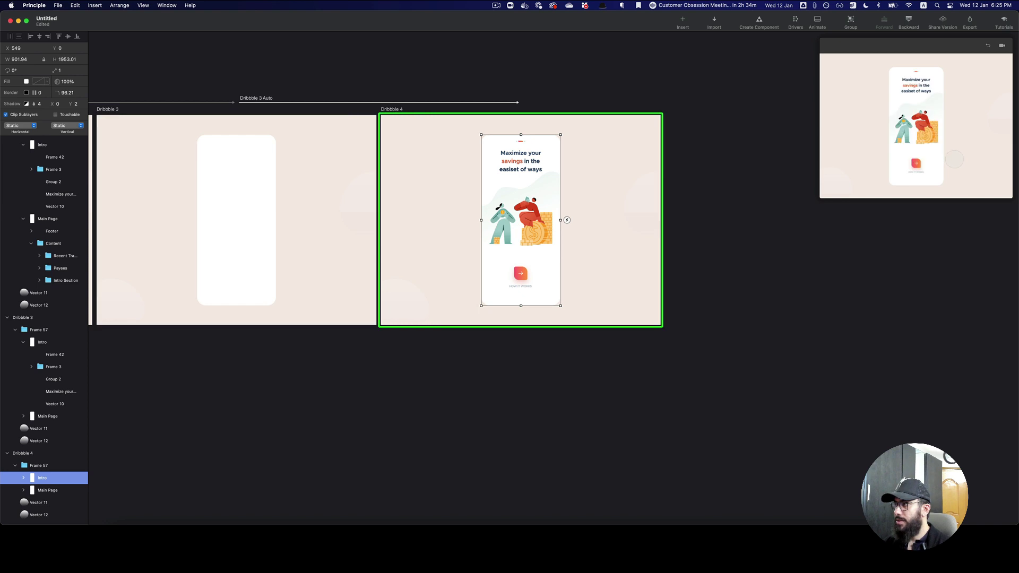
key("super+d")
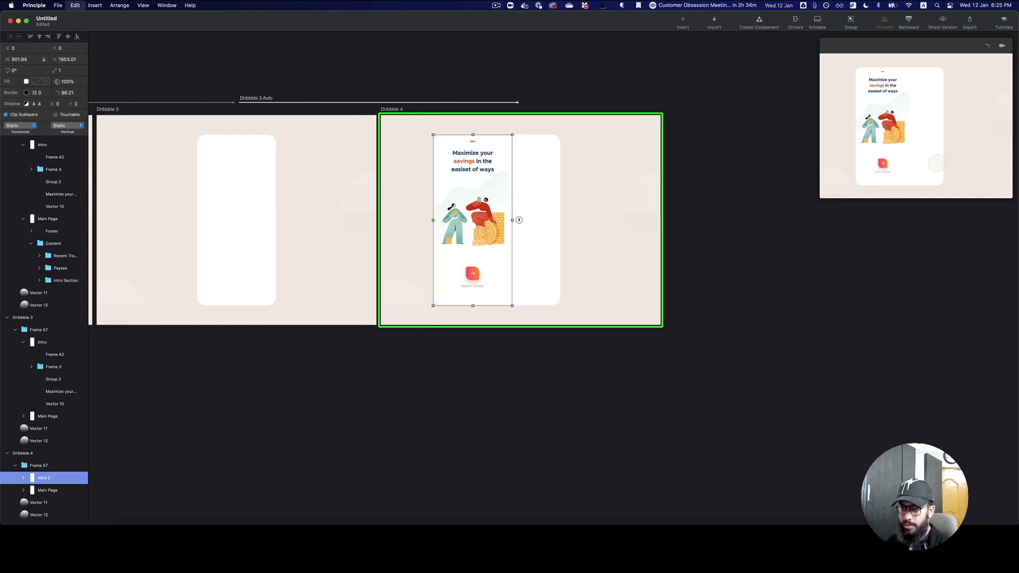
key("super+z")
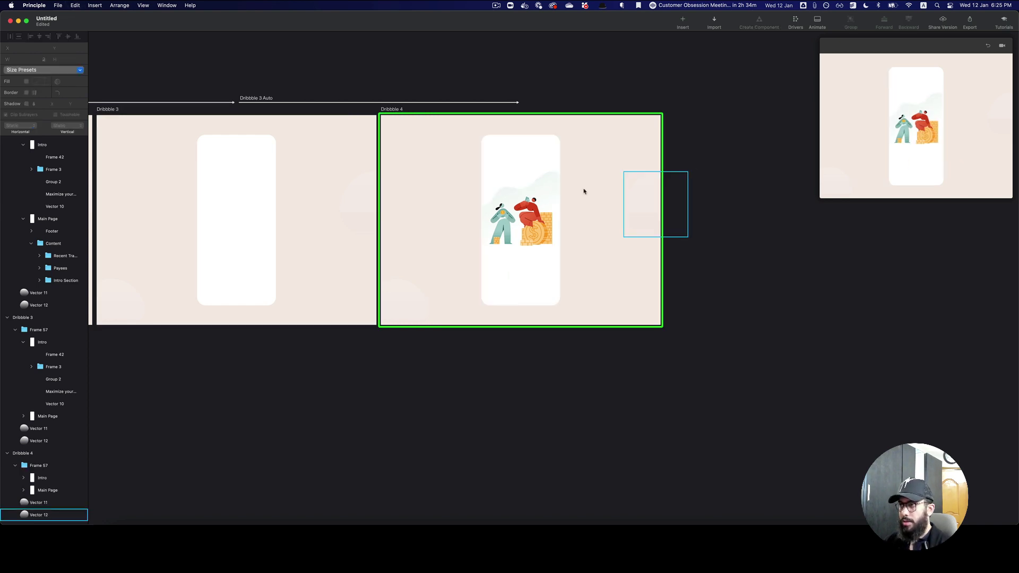
Delete the incomplete Intro card with the illustration from Dribbble 4.
double_click(539, 187)
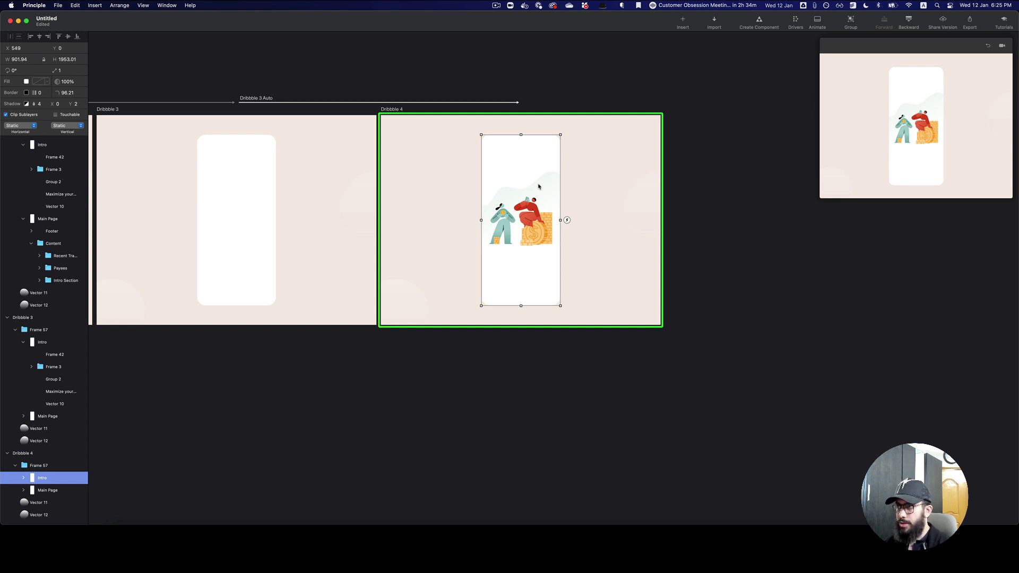
scroll(584, 191, "left", 10)
scroll(690, 199, "right", 6)
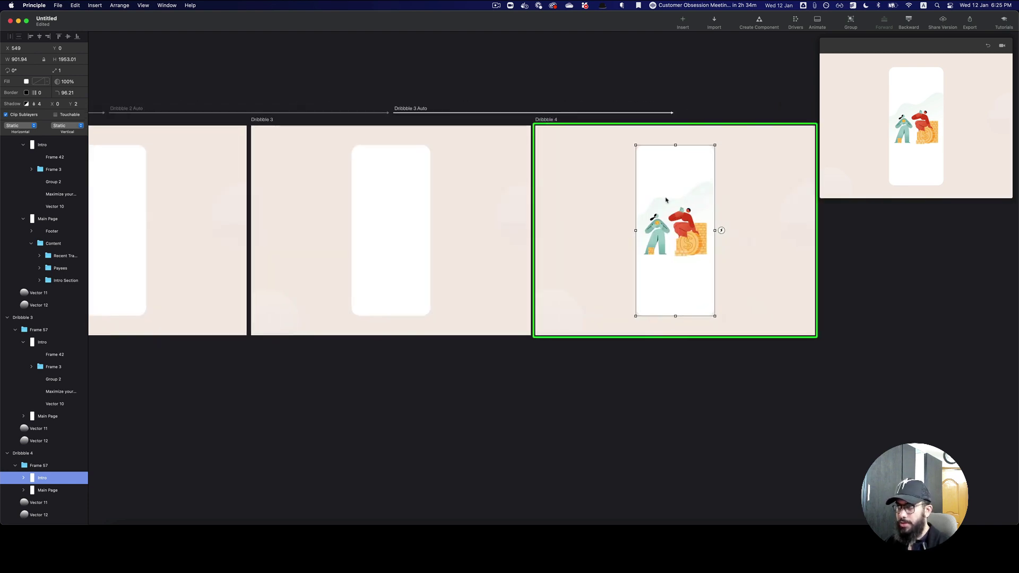
key("Delete")
Copy the full Intro card with heading and arrow button from the first artboard and paste it into Dribbble 4.
left_click_drag(435, 229, 911, 220)
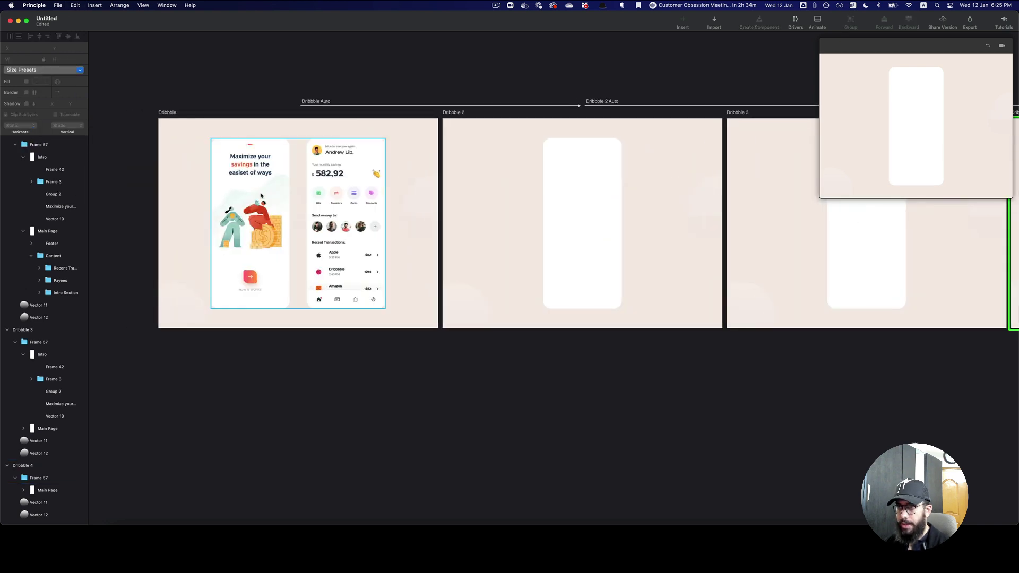
double_click(257, 214)
scroll(534, 196, "right", 10)
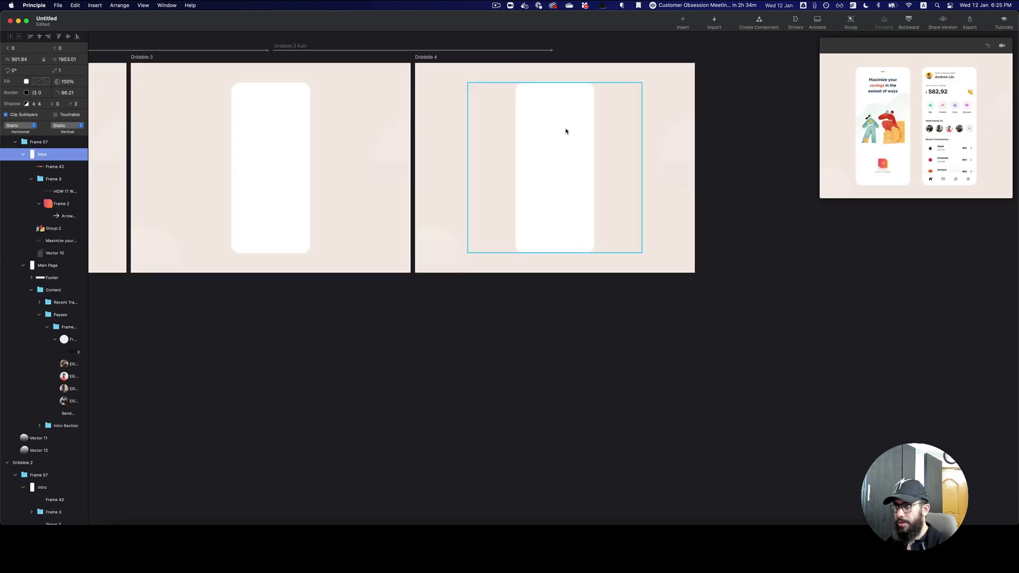
left_click(566, 131)
key("super+v")
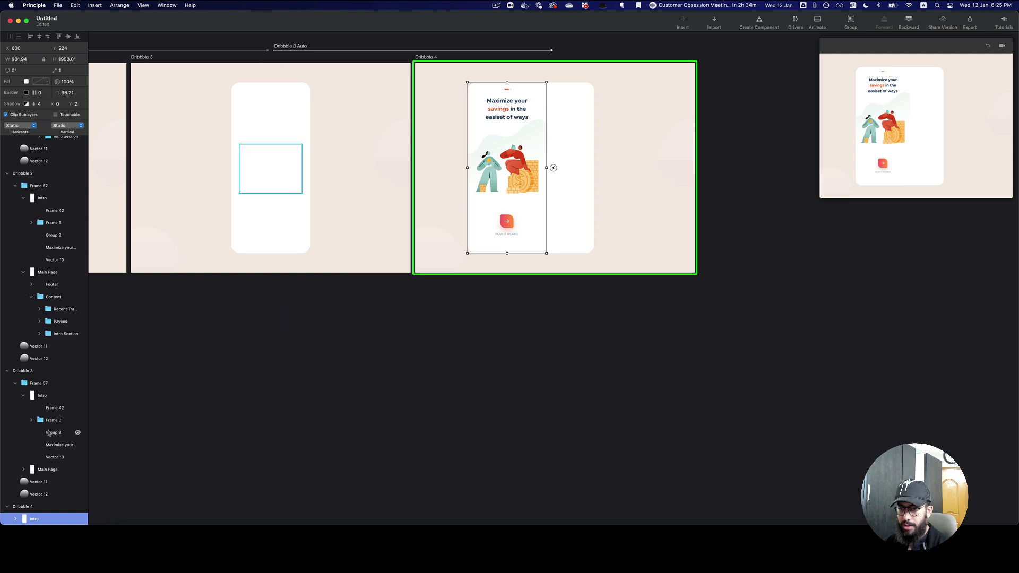
Place the pasted Intro inside Frame 57 of Dribbble 4 at X 549, Y 0, and enlarge the preview.
scroll(49, 434, "down", 3)
left_click_drag(48, 467, 68, 482)
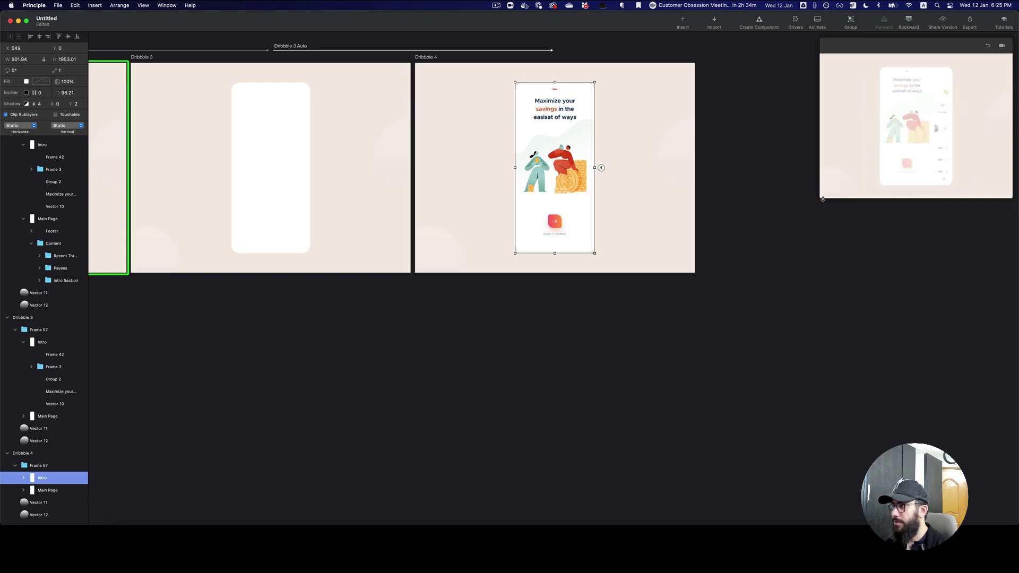
left_click_drag(823, 199, 537, 360)
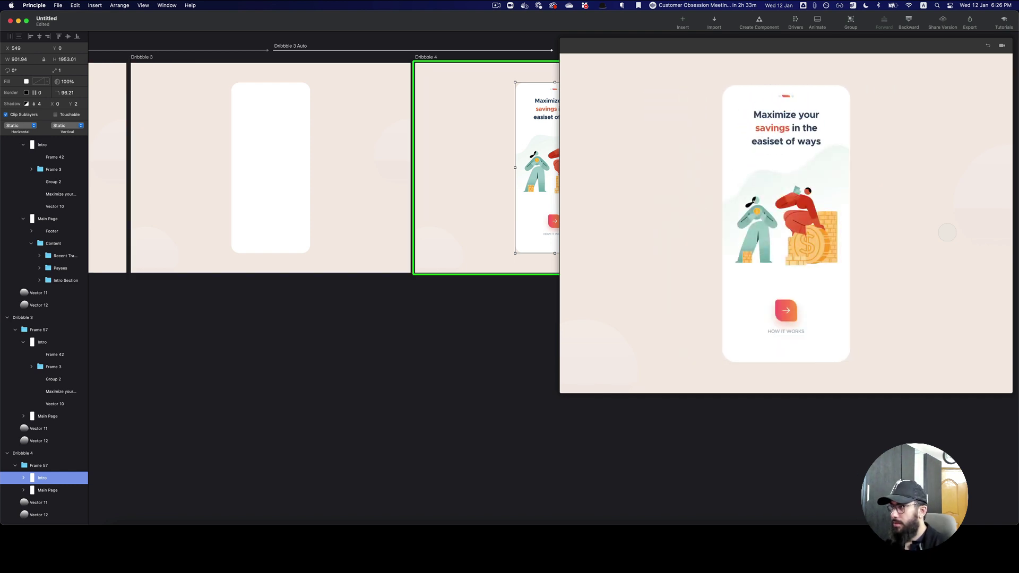
Extend all Frame 42 animation tracks in the Dribbble 3 Auto transition to end at 1s.
left_click(505, 51)
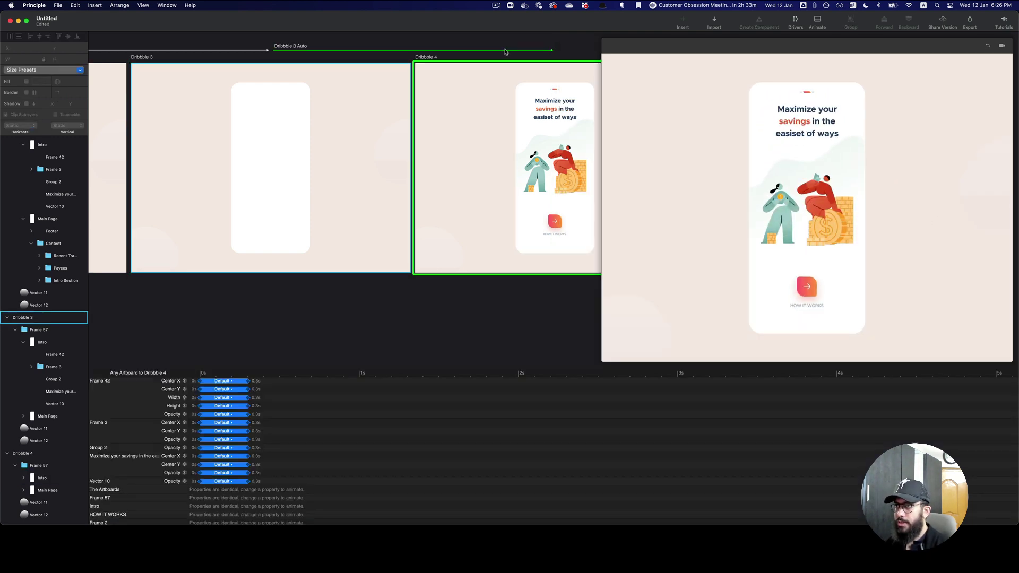
left_click(505, 51)
left_click(506, 51)
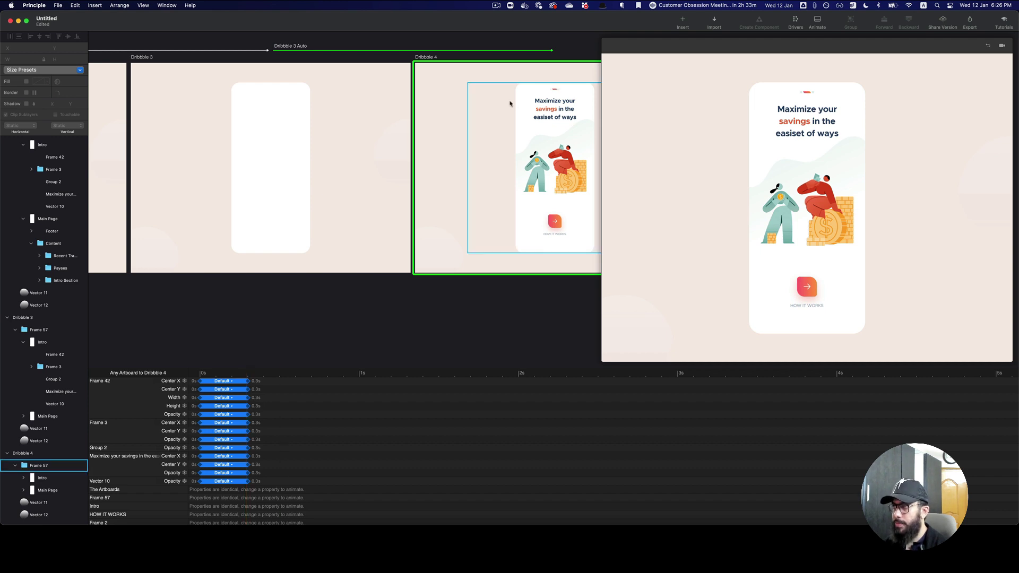
left_click(106, 401)
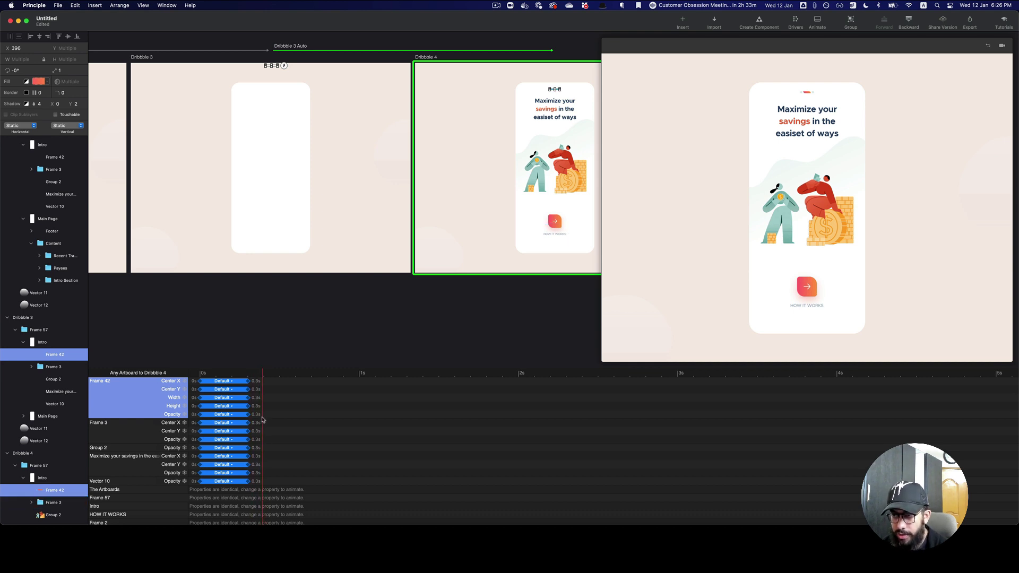
left_click_drag(248, 381, 358, 383)
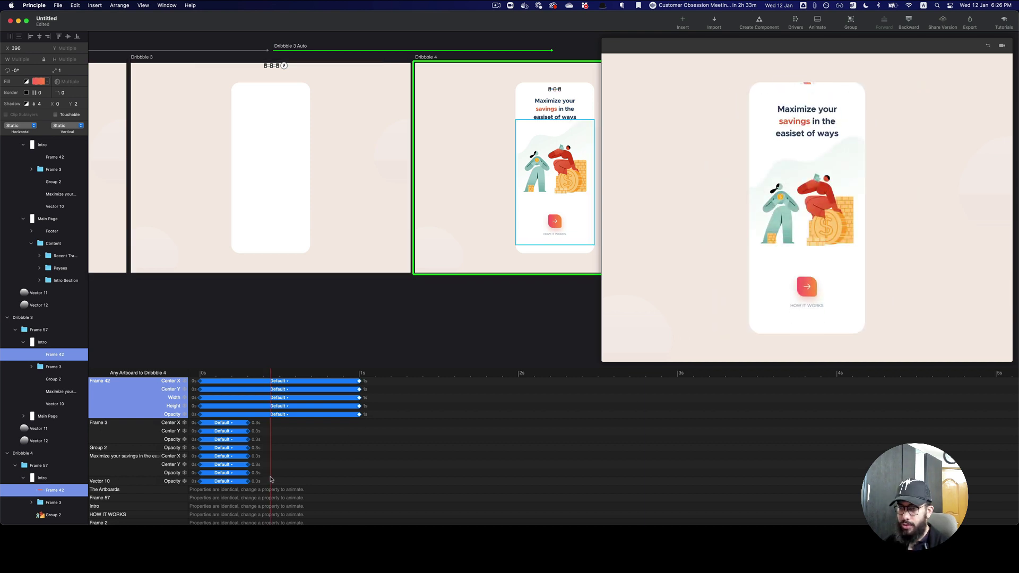
Extend the Center X, Center Y and Opacity tracks of Frame 3 to end at 1s.
left_click(137, 429)
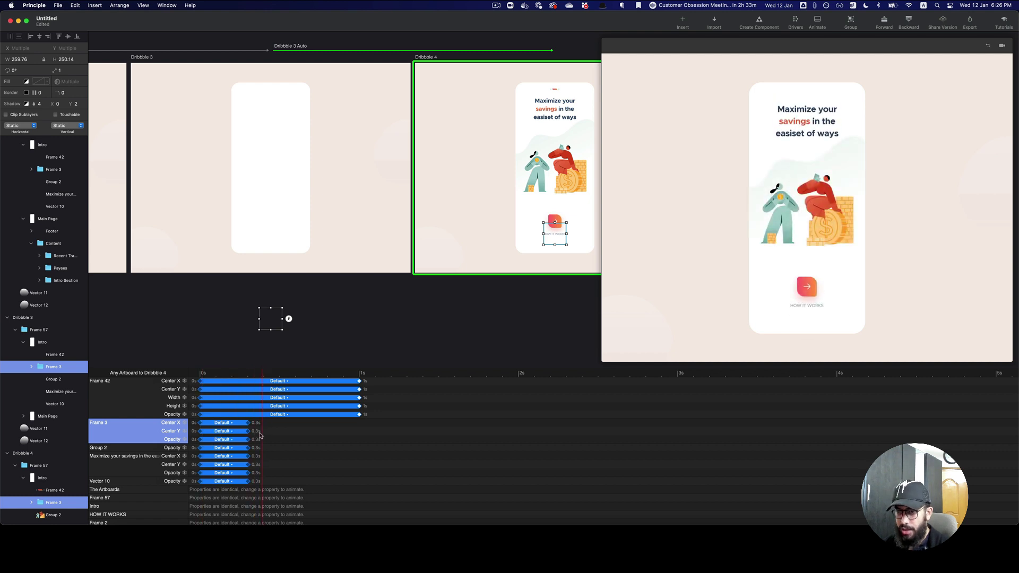
left_click(141, 448)
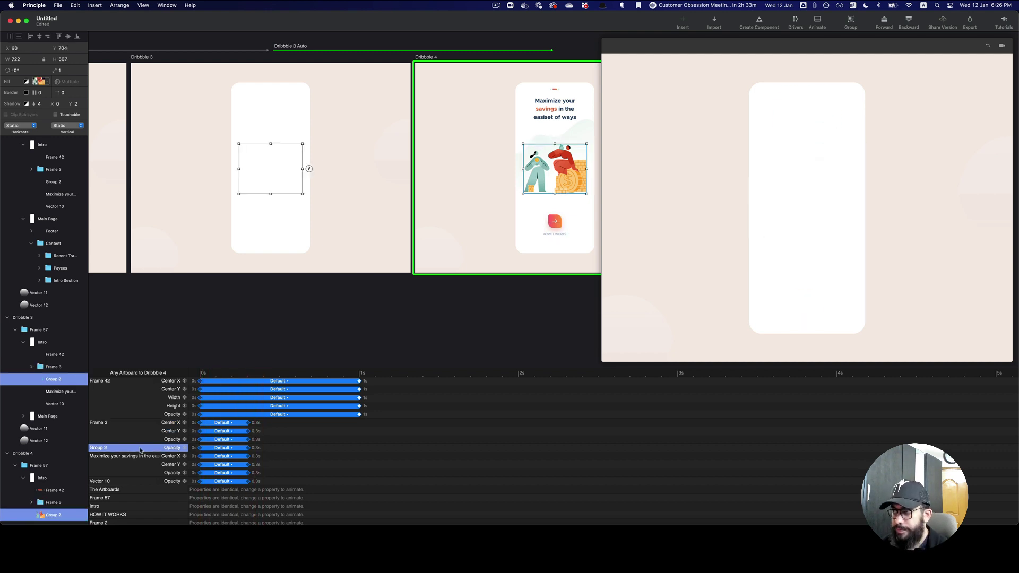
left_click(141, 440)
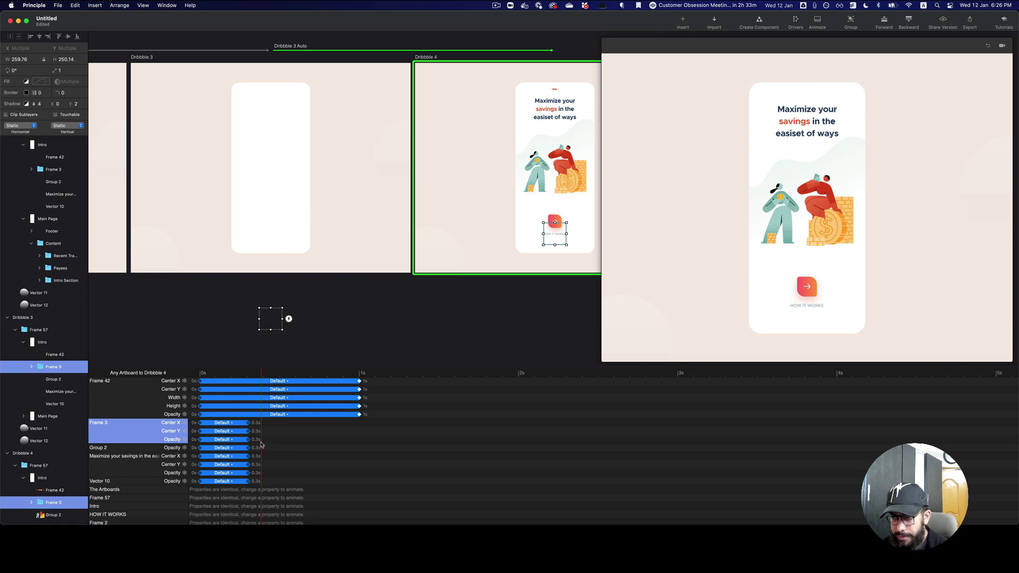
left_click_drag(248, 423, 362, 423)
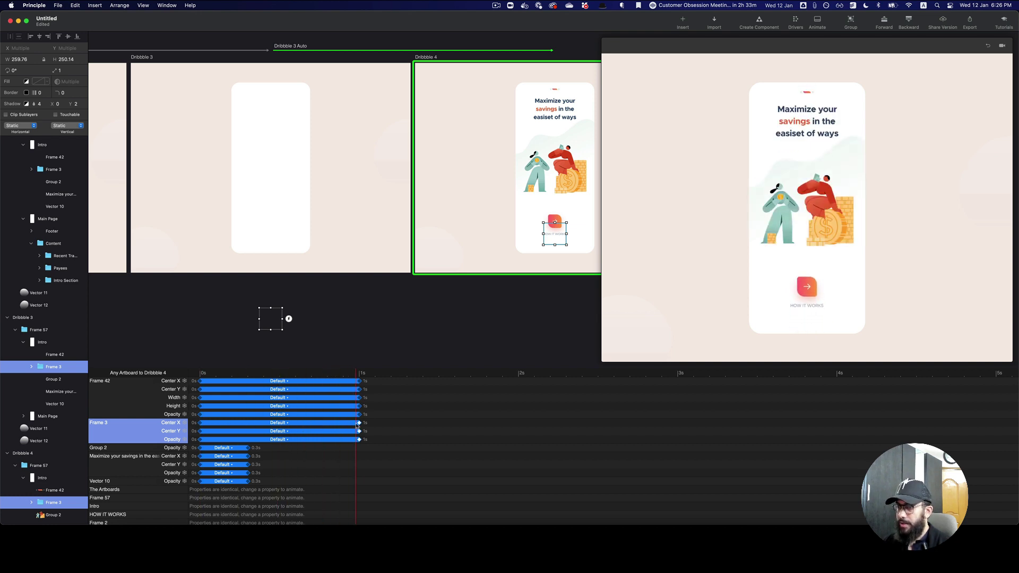
Retime the heading text's Center X, Center Y and Opacity tracks to start at 1s and last 1s.
left_click(136, 460)
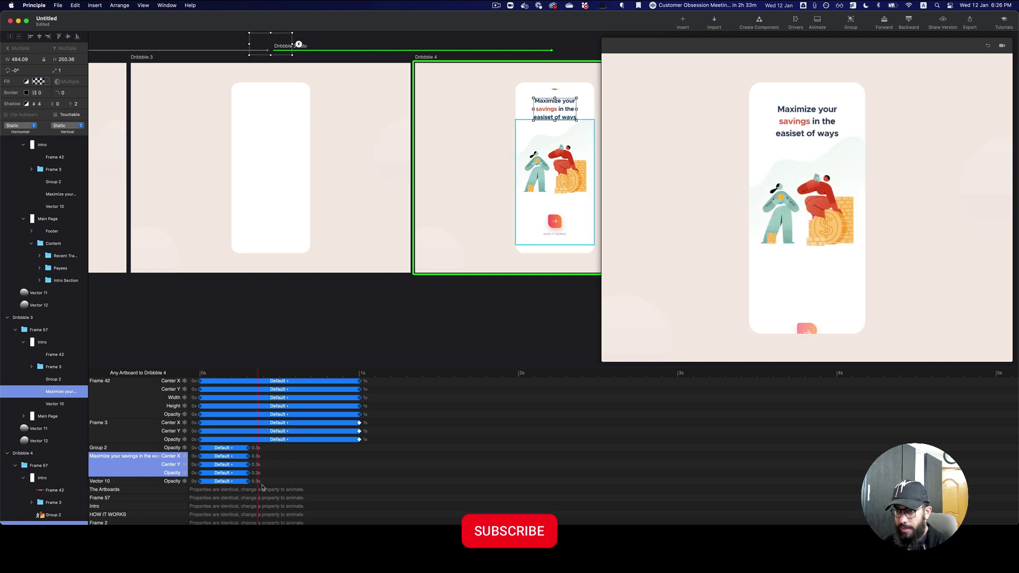
left_click_drag(261, 473, 196, 455)
key("super+z")
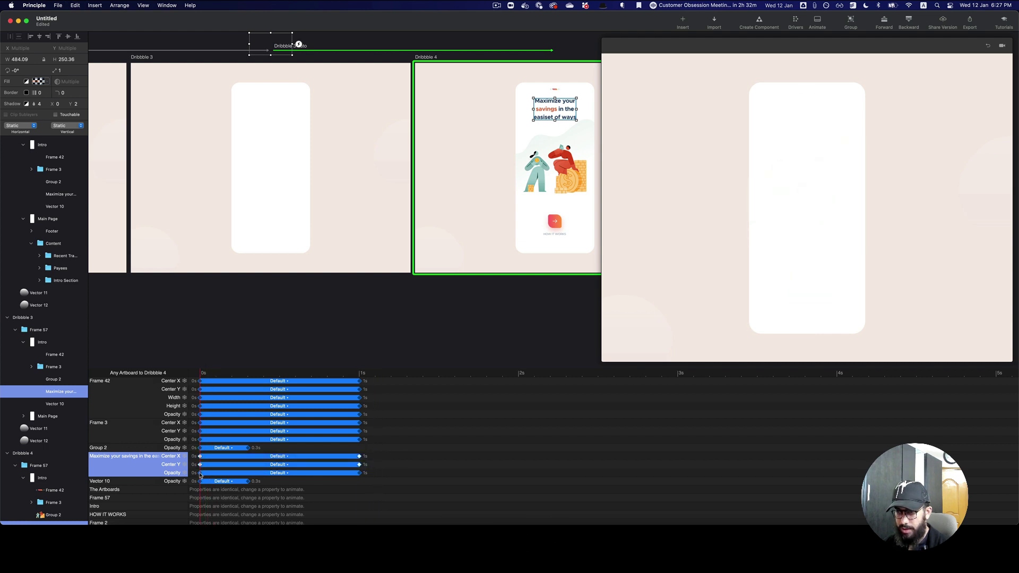
left_click_drag(352, 473, 487, 472)
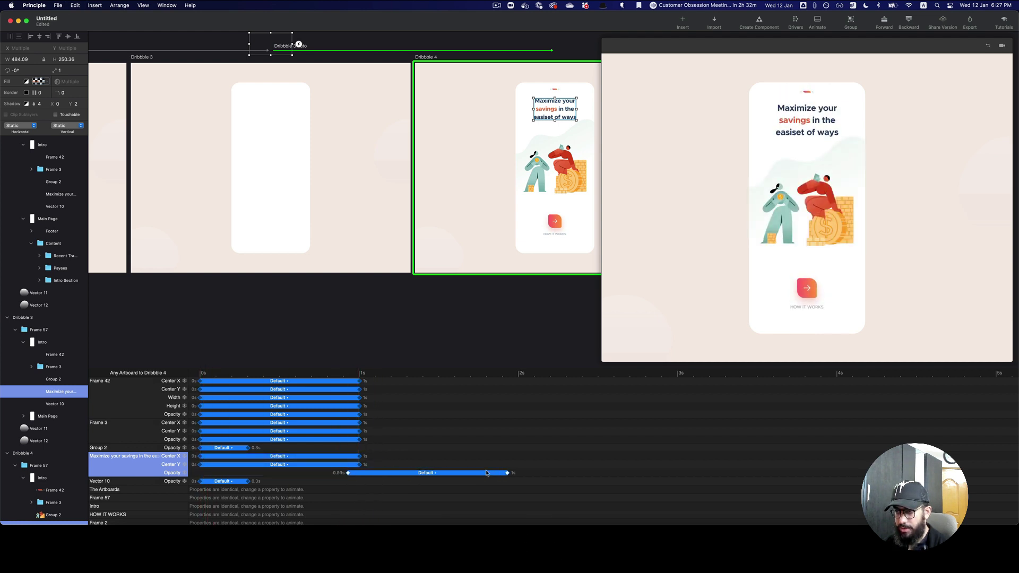
key("super+z")
left_click_drag(384, 475, 398, 458)
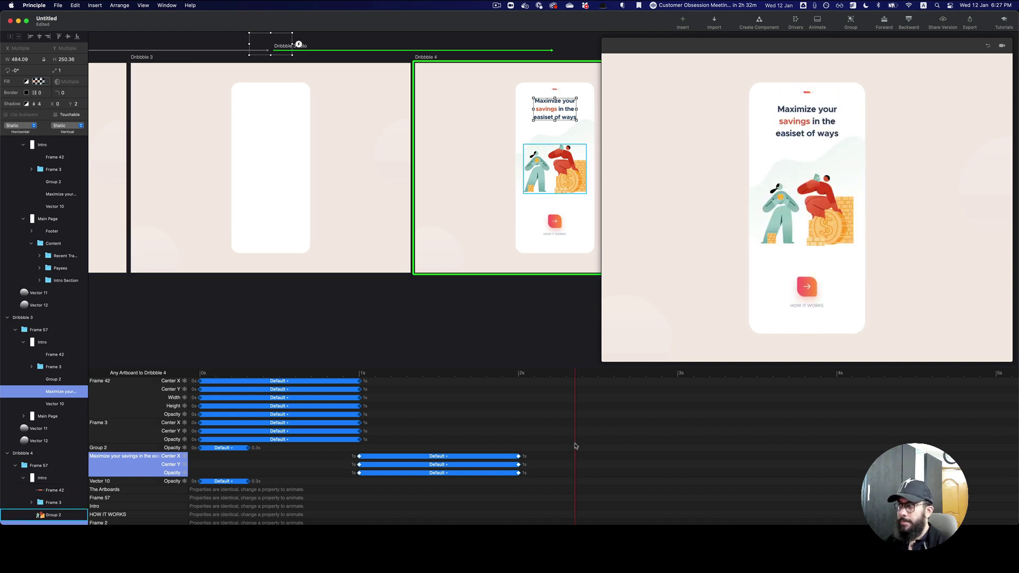
Stretch the Vector 10 opacity track to about 1s and start it at 2s.
left_click(143, 482)
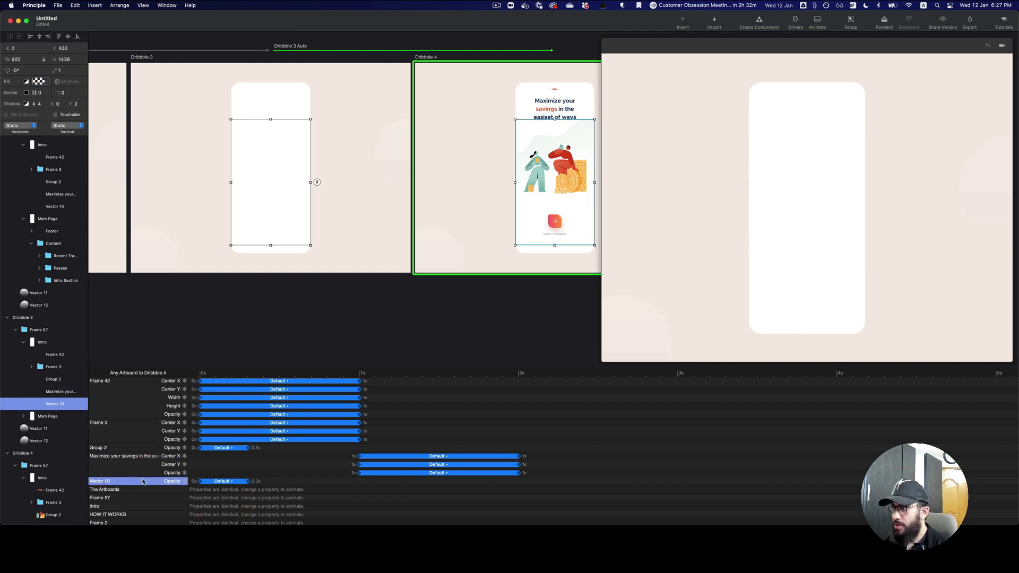
left_click_drag(212, 483, 675, 486)
key("super+z")
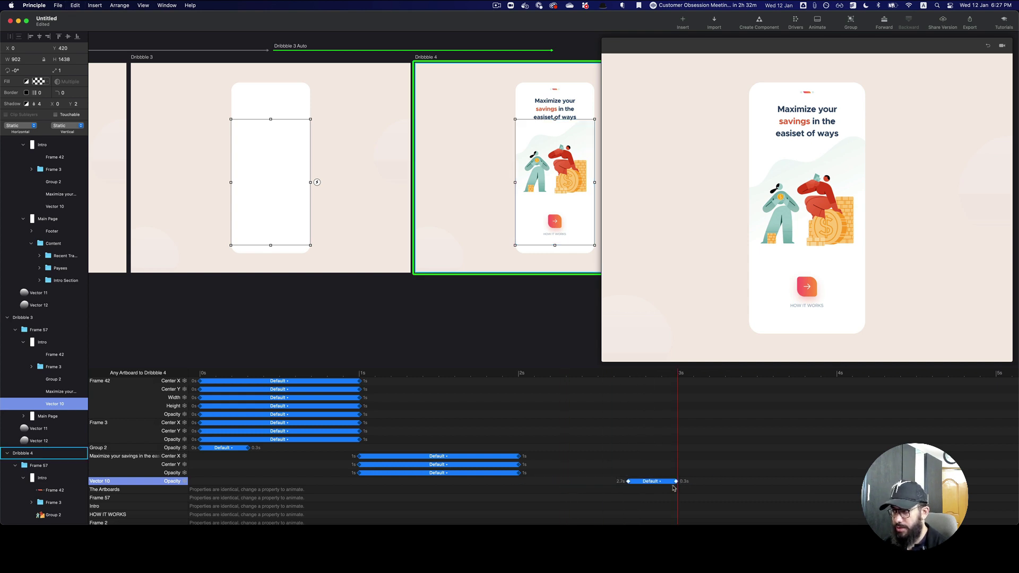
key("super+z")
left_click_drag(586, 485, 705, 484)
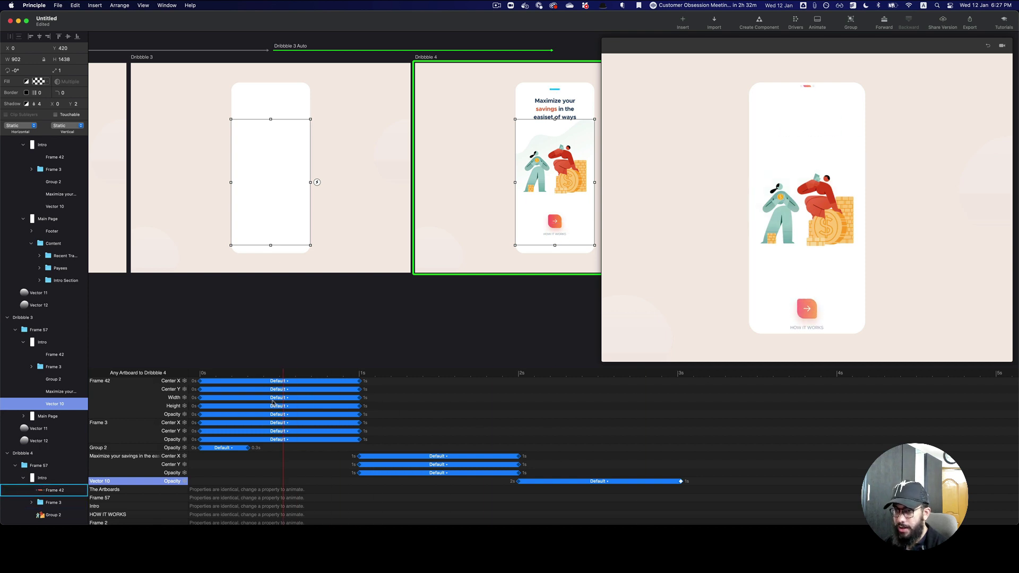
Move the Vector 10 opacity track back to start at 0s.
left_click(140, 449)
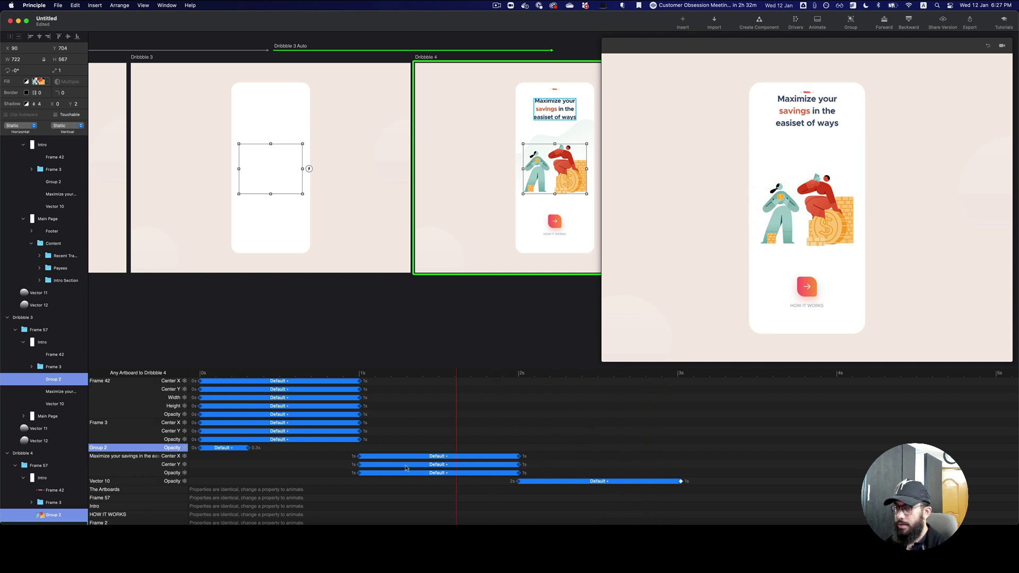
left_click(249, 451)
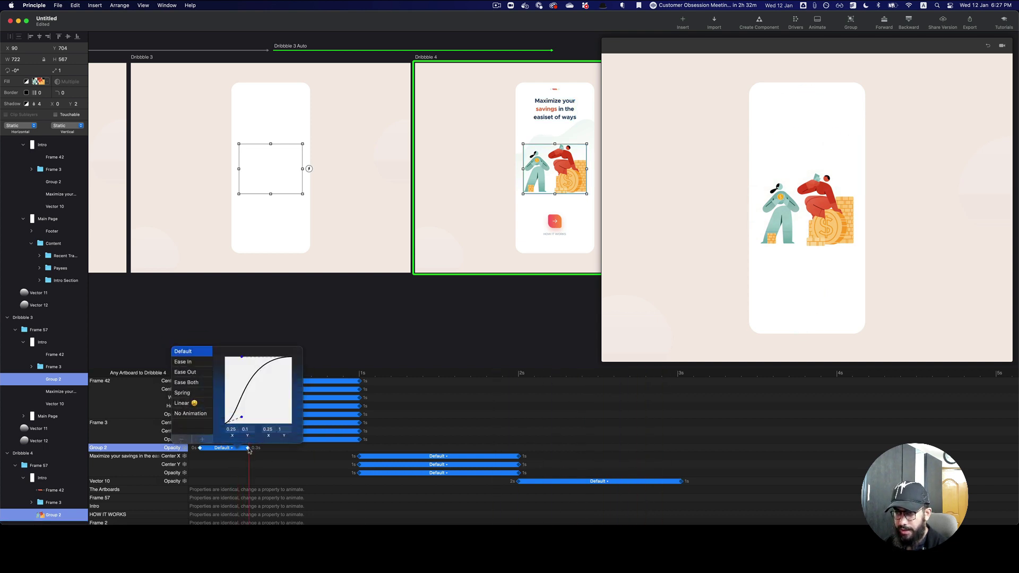
left_click(249, 451)
left_click_drag(595, 483, 273, 479)
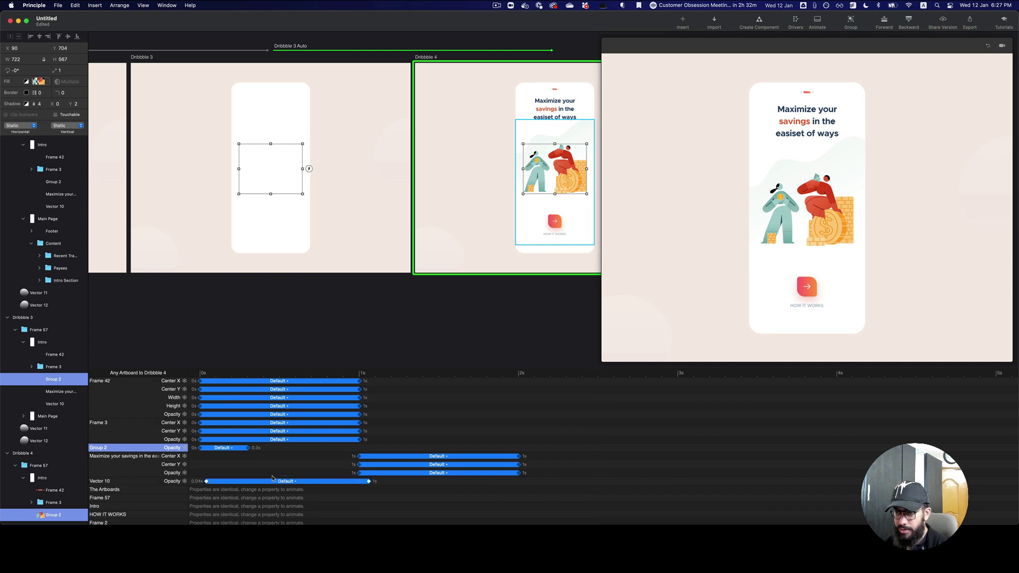
Retime the Group 2 opacity track to start at 2s and last 1s.
left_click(233, 449)
left_click_drag(242, 450, 515, 450)
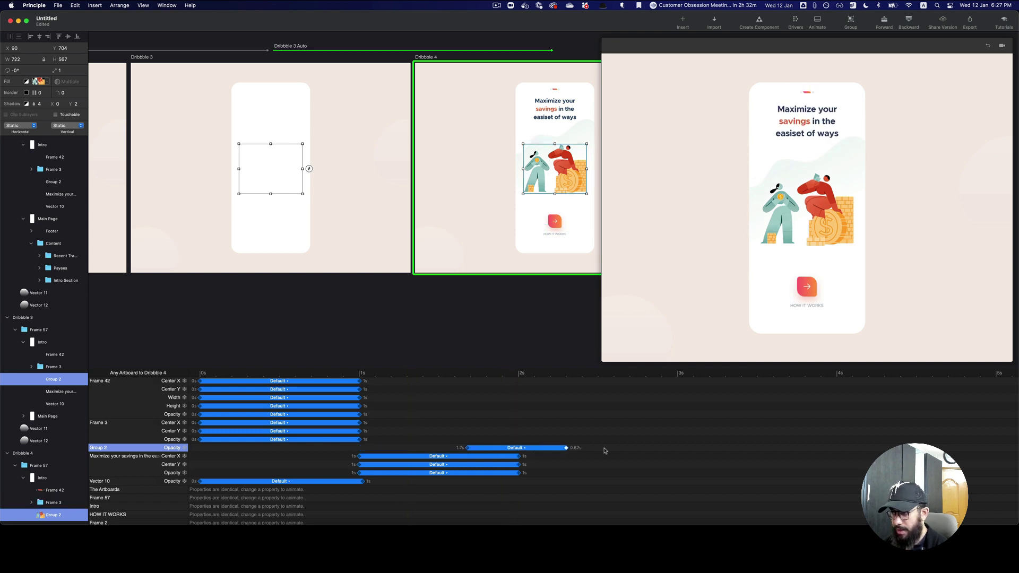
left_click_drag(604, 451, 671, 454)
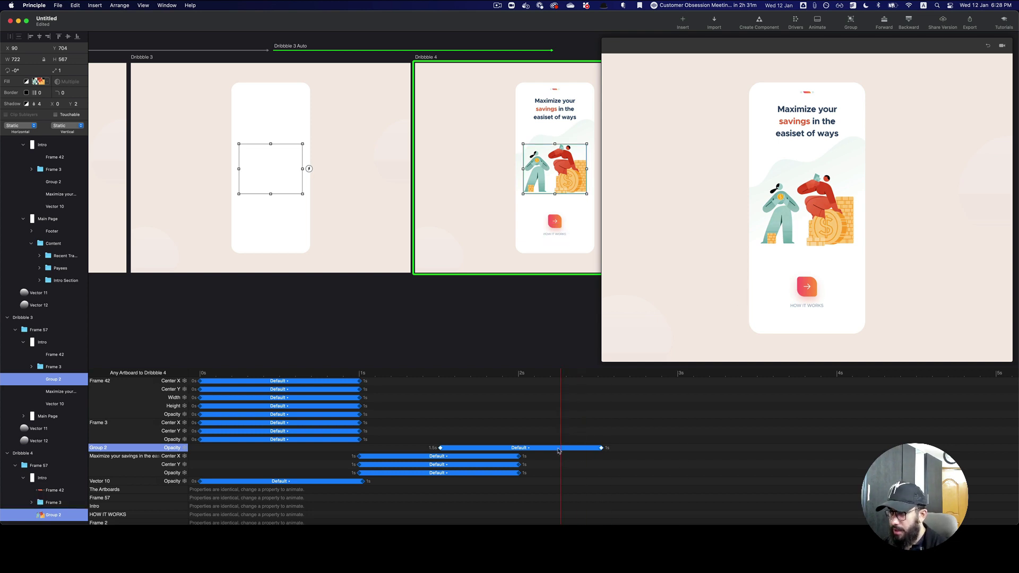
left_click_drag(559, 450, 635, 448)
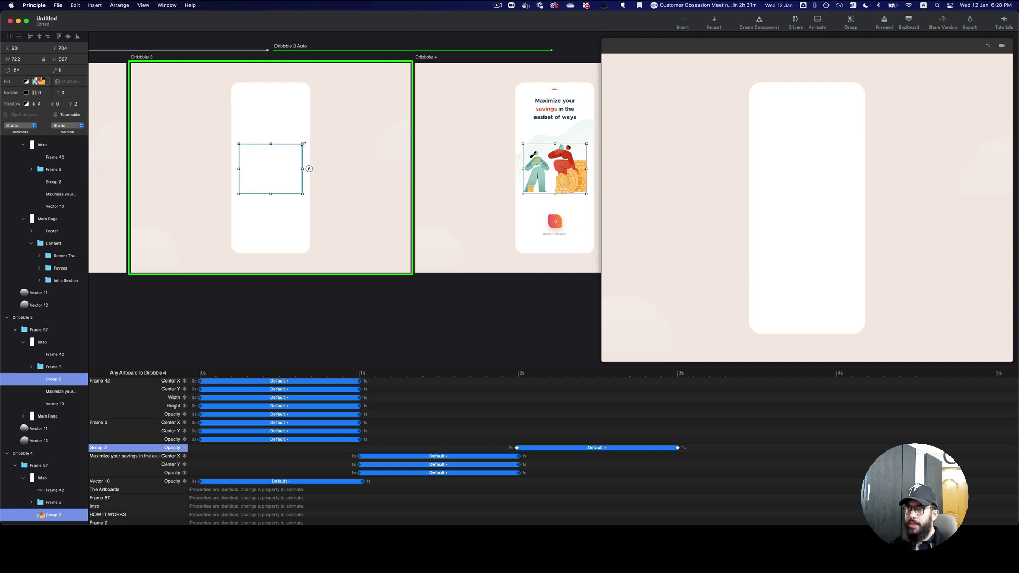
Enlarge Group 2 around its center in Dribbble 3 and run its Width and Height tracks from 2s to 3s.
left_click_drag(303, 143, 357, 128)
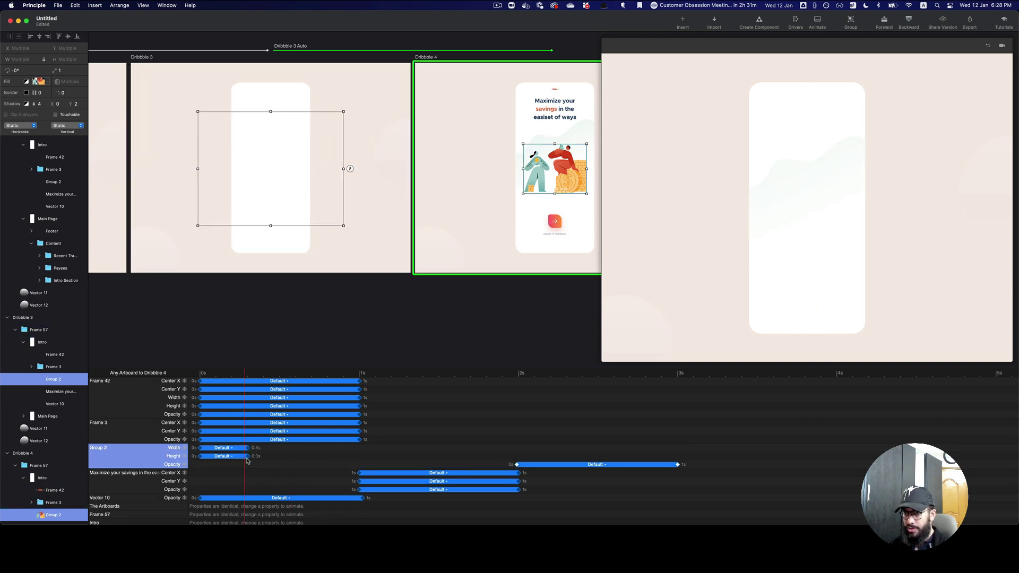
left_click_drag(249, 448, 650, 454)
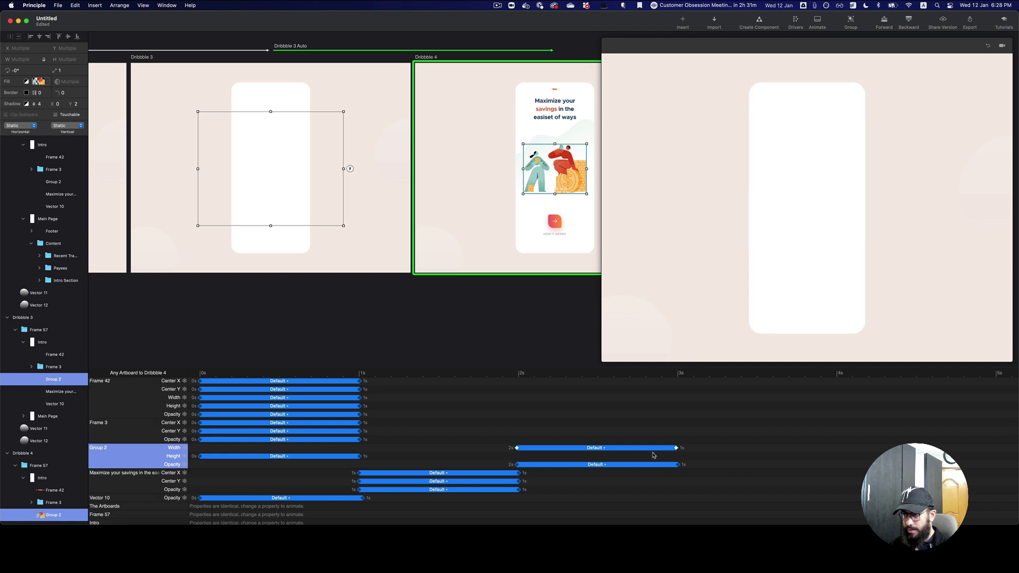
left_click_drag(289, 456, 619, 469)
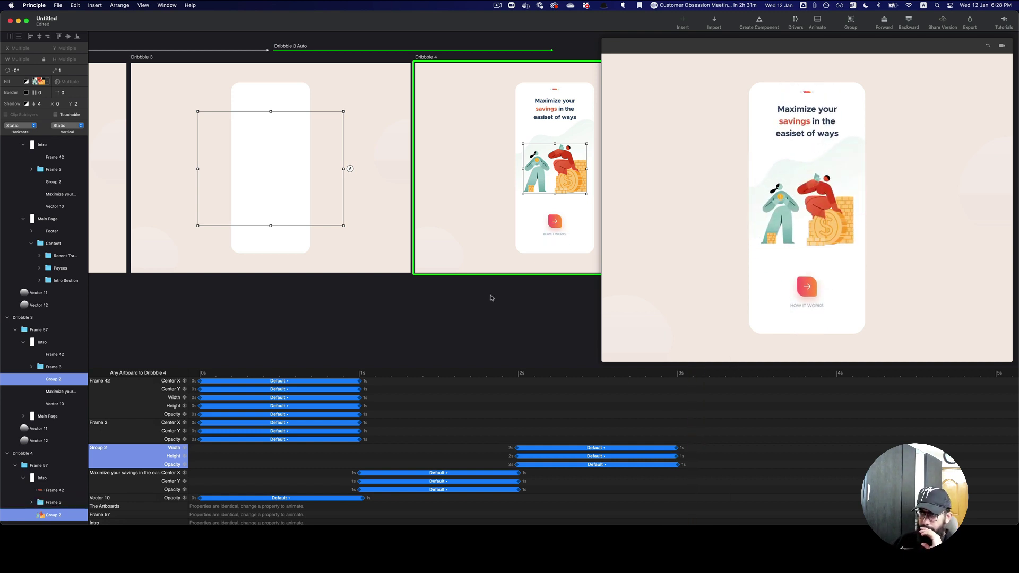
Close the Dribbble 3 Auto timeline and duplicate the Dribbble 4 artboard.
left_click(473, 291)
scroll(504, 290, "down", 3)
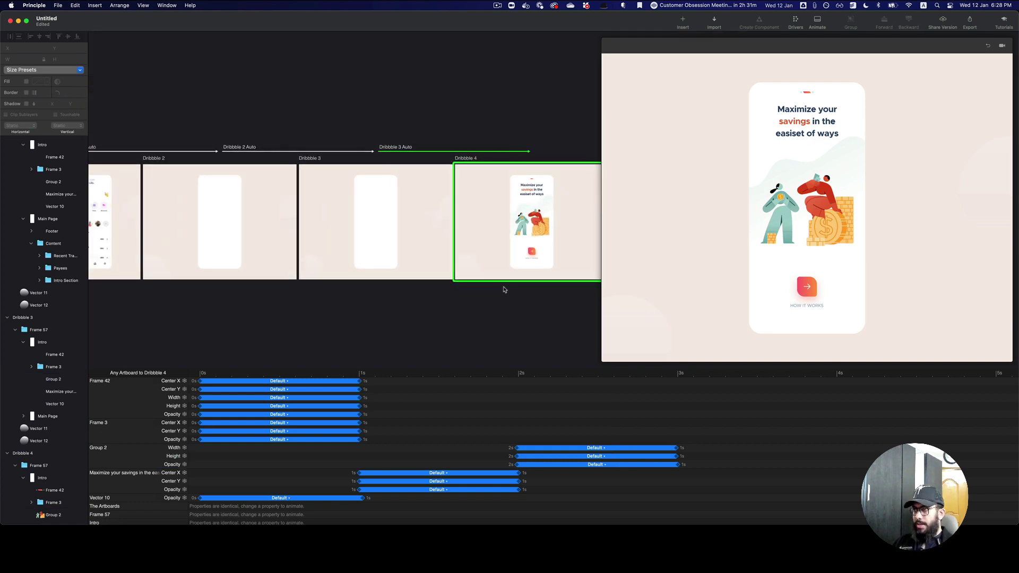
left_click_drag(510, 286, 362, 293)
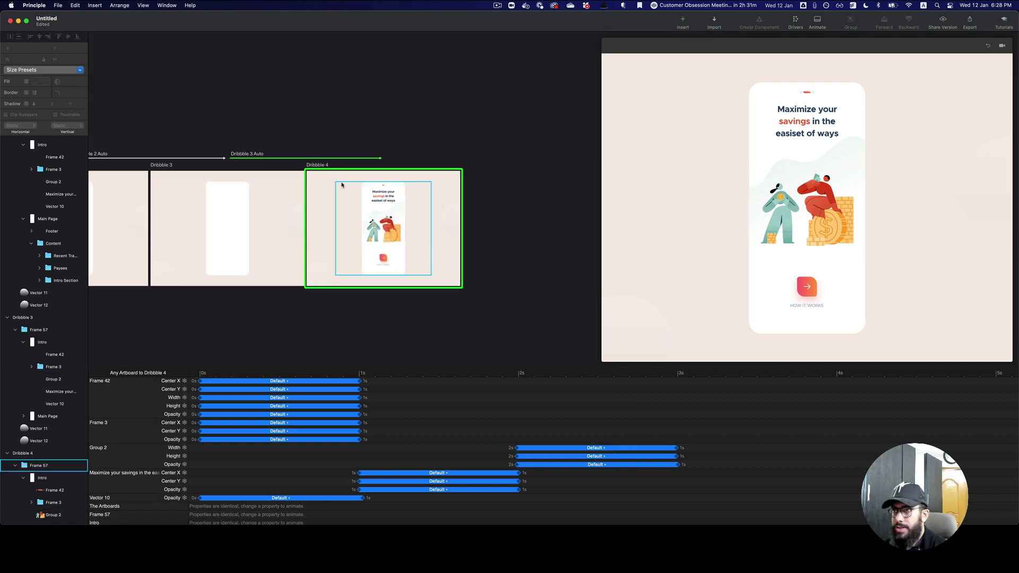
left_click(314, 158)
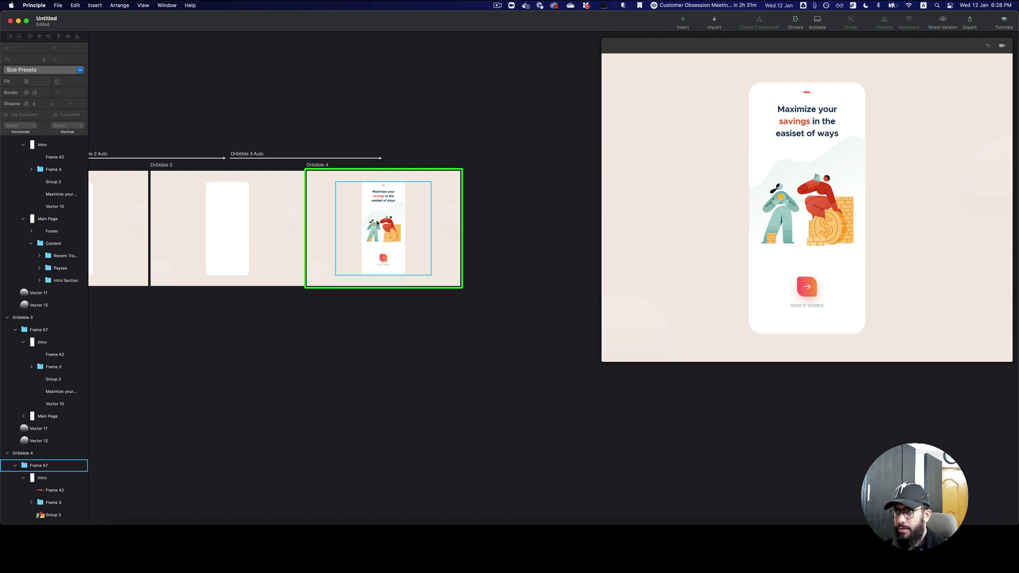
left_click(327, 166)
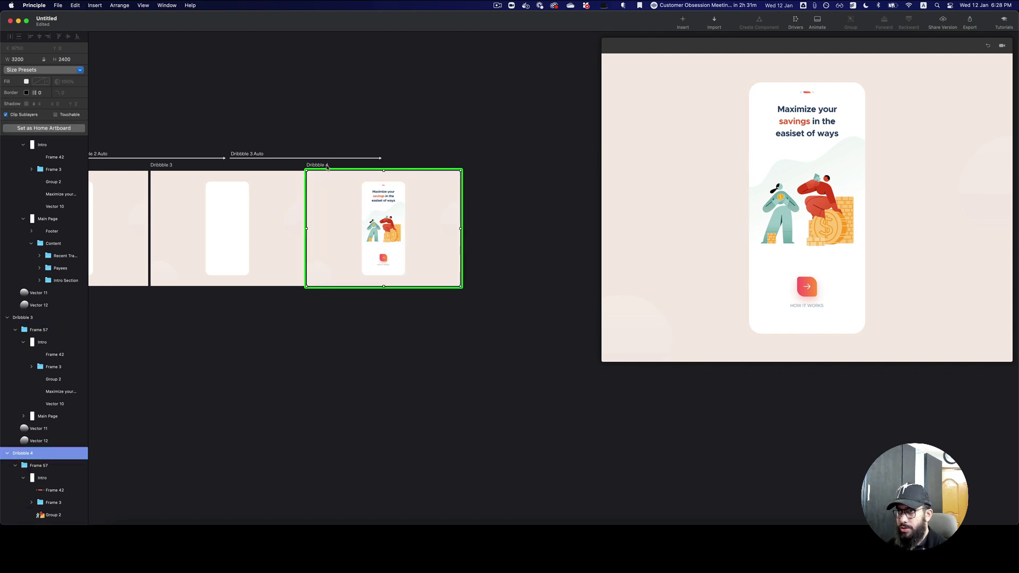
key("super+d")
Place the Intro card at X 0 and the Main Page card at X 1000 side by side in Dribbble 5.
left_click(530, 212)
left_click(531, 212)
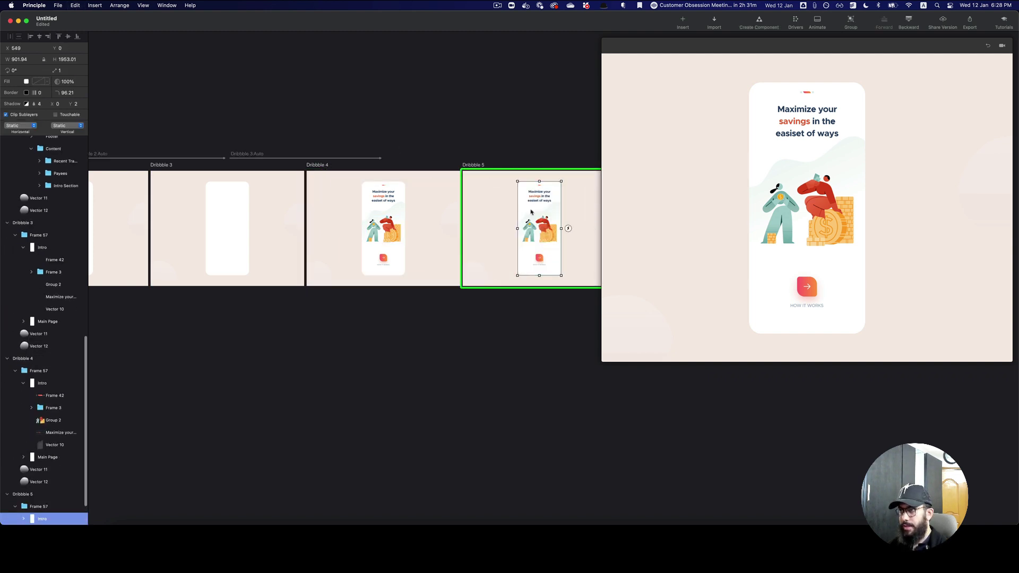
left_click_drag(531, 212, 508, 215)
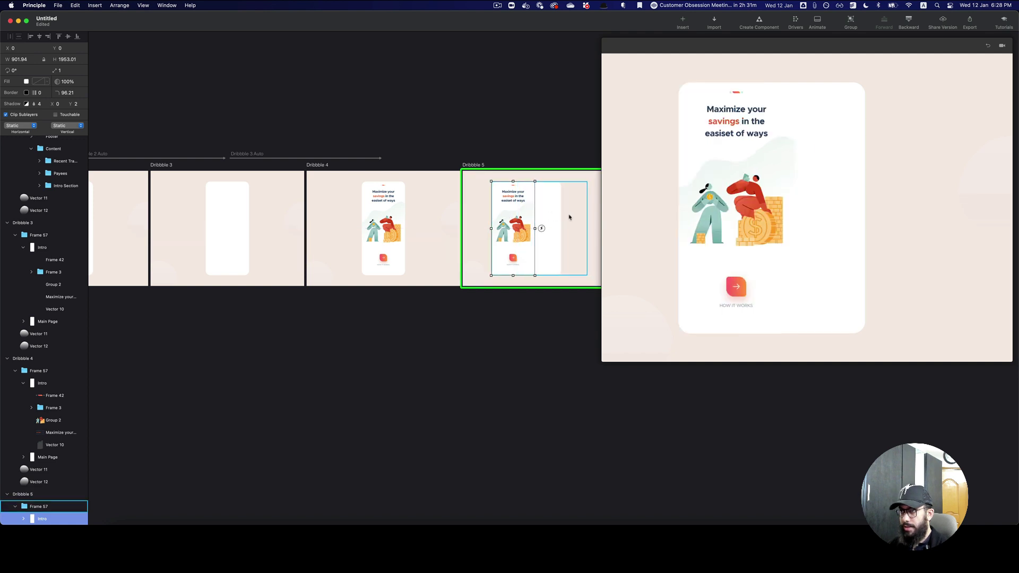
left_click(547, 219)
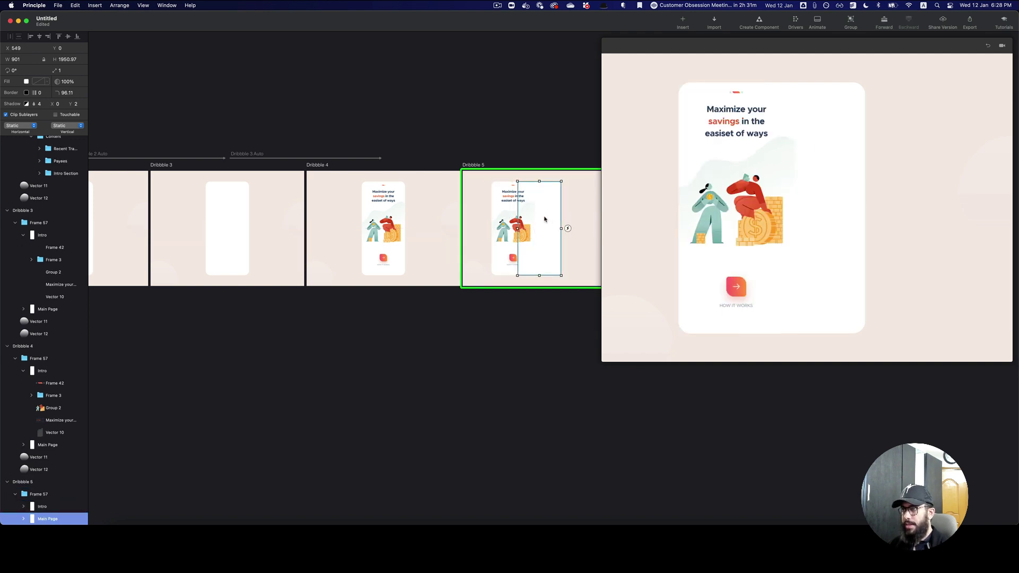
left_click_drag(545, 219, 568, 218)
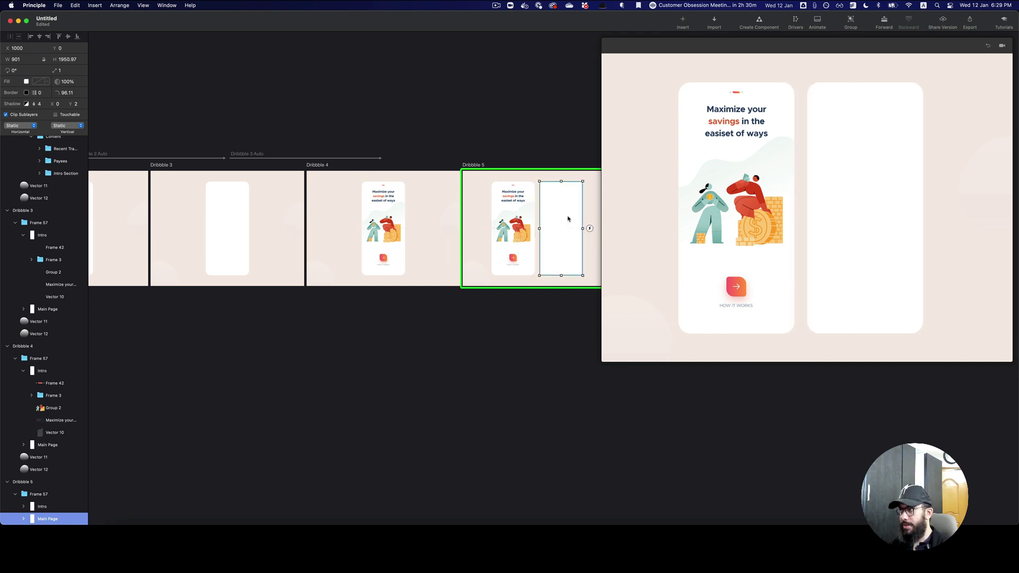
Try linking Dribbble 4 to Dribbble 5 with a Tap transition, and undo it.
left_click(430, 251)
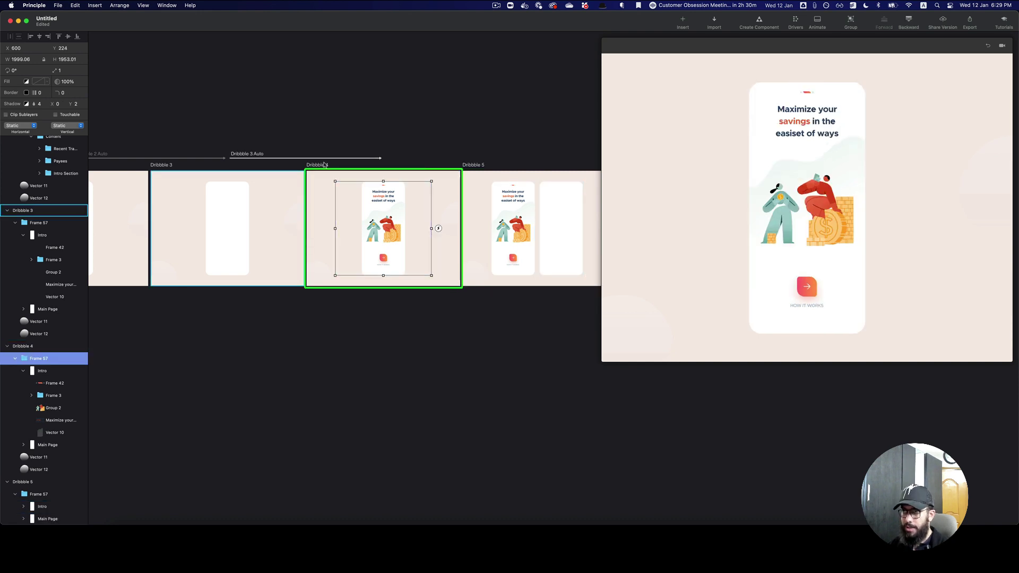
left_click(335, 178)
left_click(466, 228)
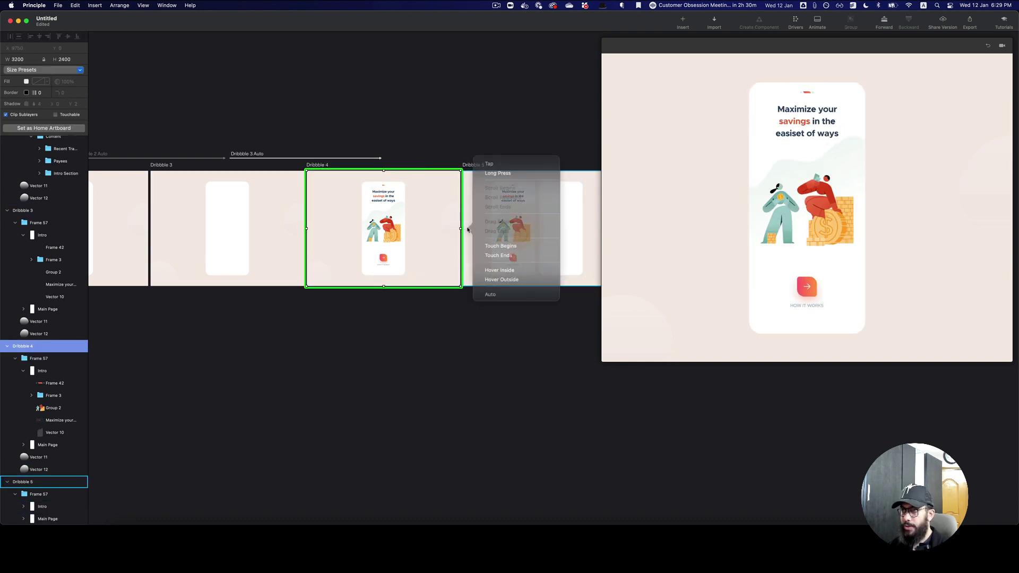
left_click(493, 170)
left_click(500, 194)
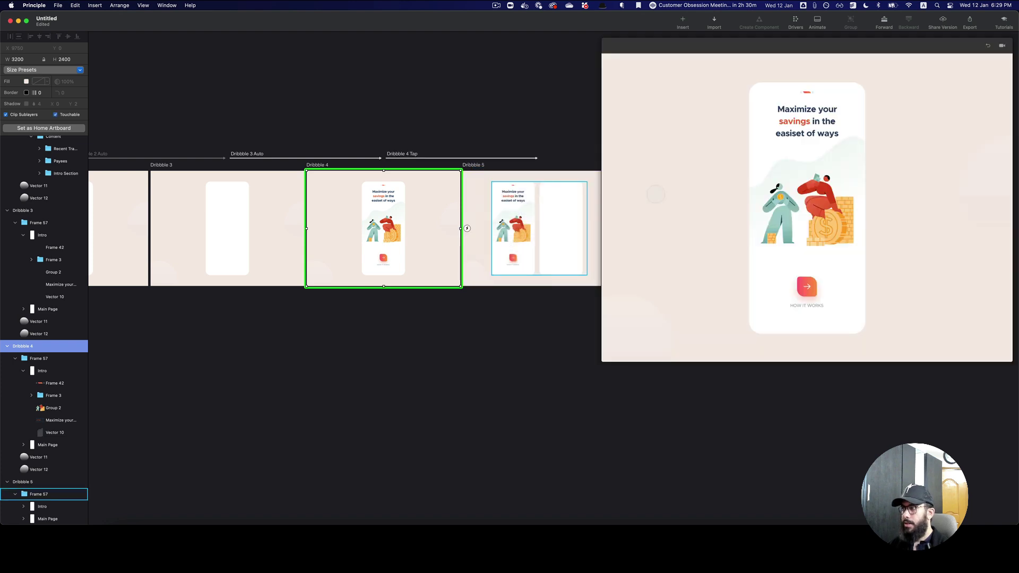
key("super+z")
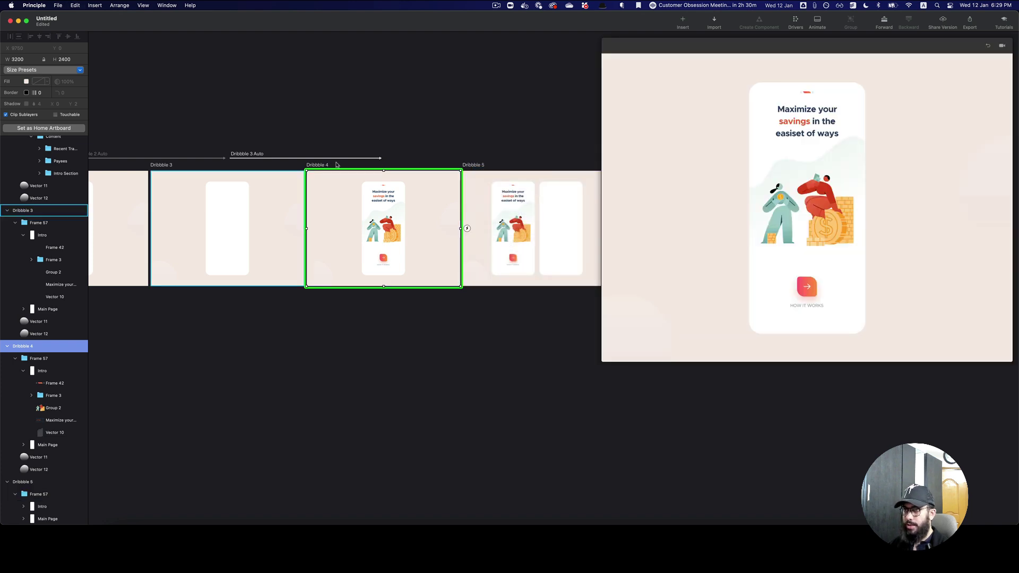
Link Dribbble 4 to Dribbble 5 with an Auto transition and open its animation timeline.
left_click(467, 232)
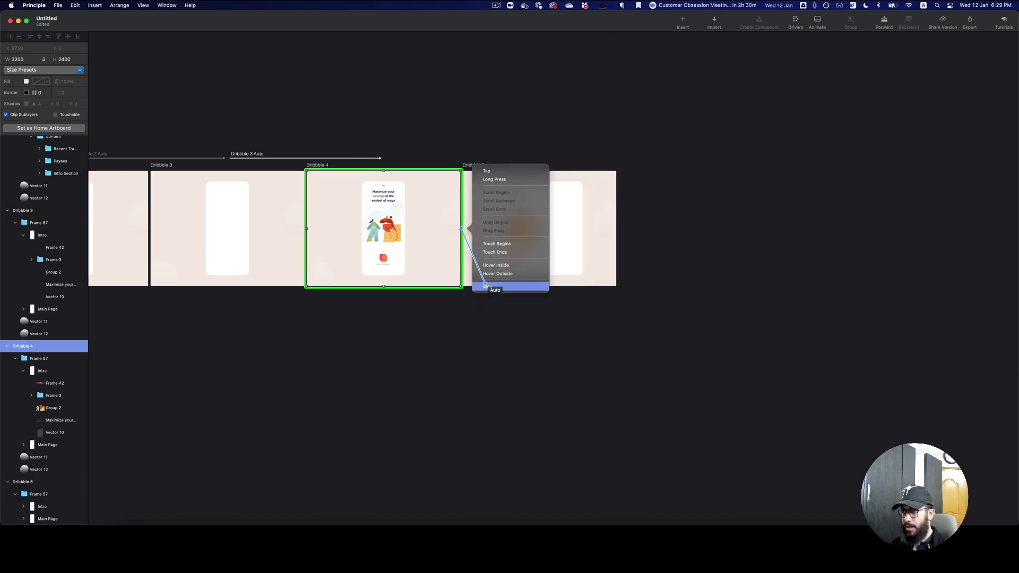
left_click(494, 287)
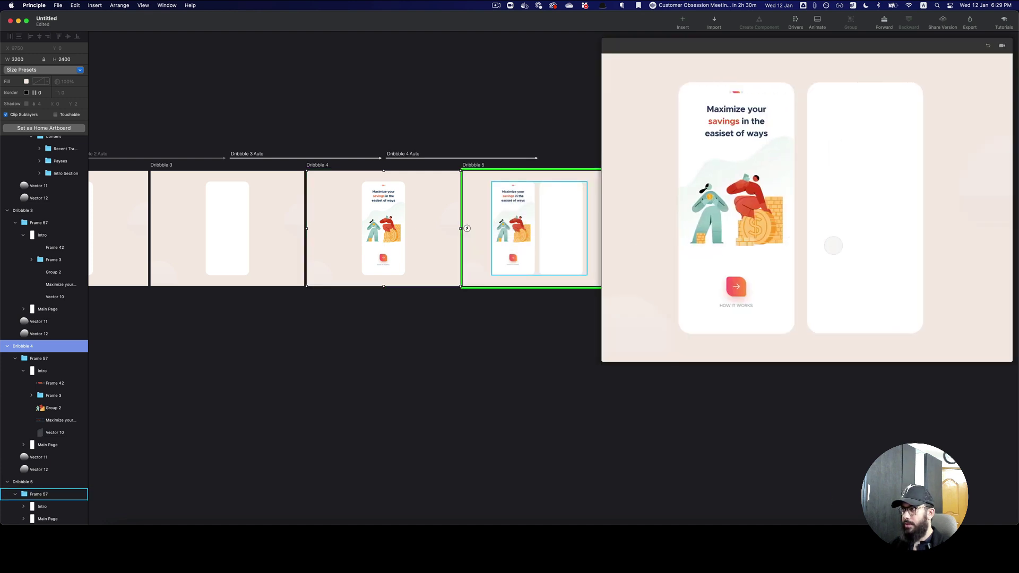
left_click(494, 159)
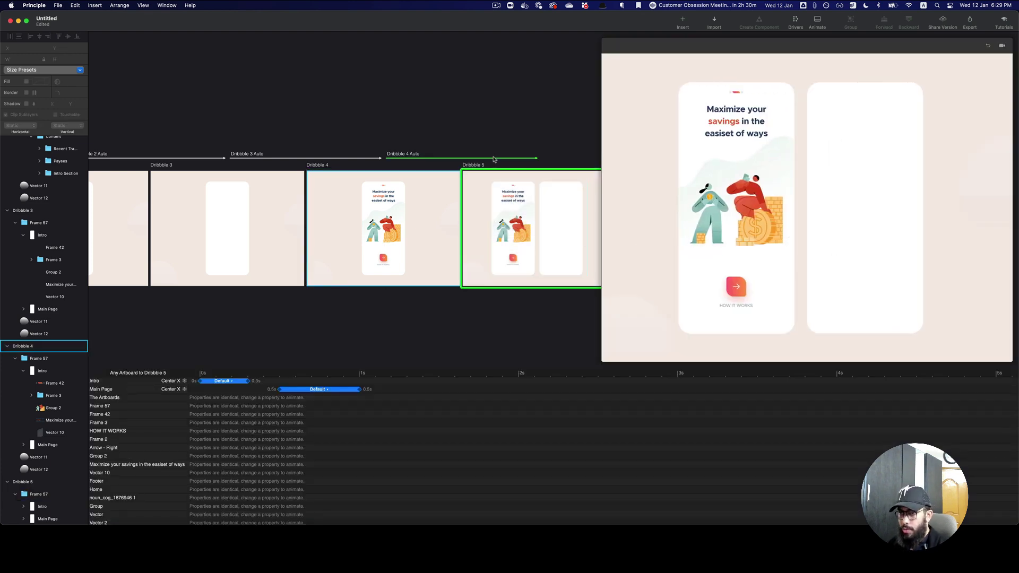
Start the Main Page Center X track at 0s alongside the Intro track in the Dribbble 4 Auto timeline, and replay the preview.
left_click_drag(308, 391, 239, 392)
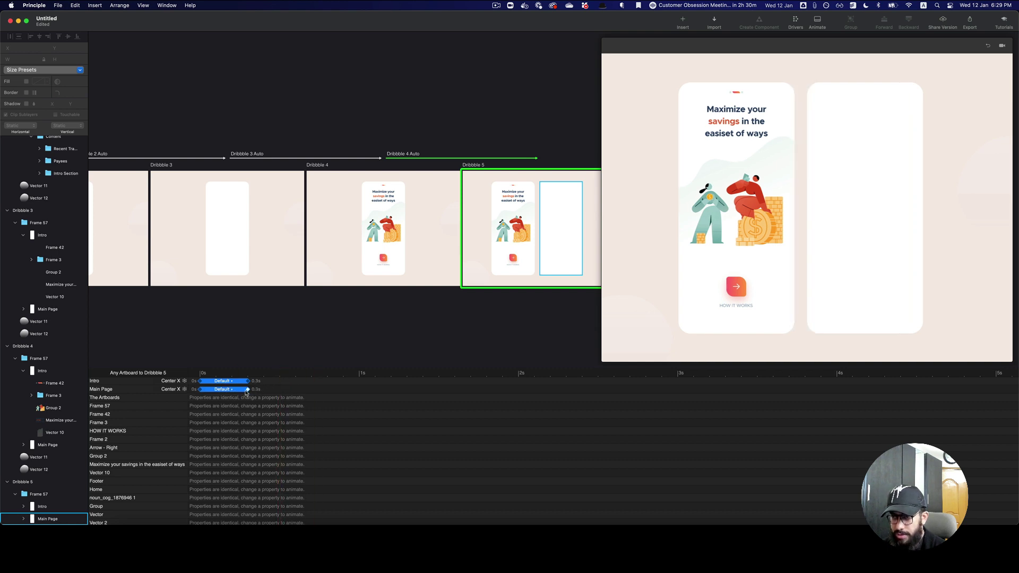
key("w")
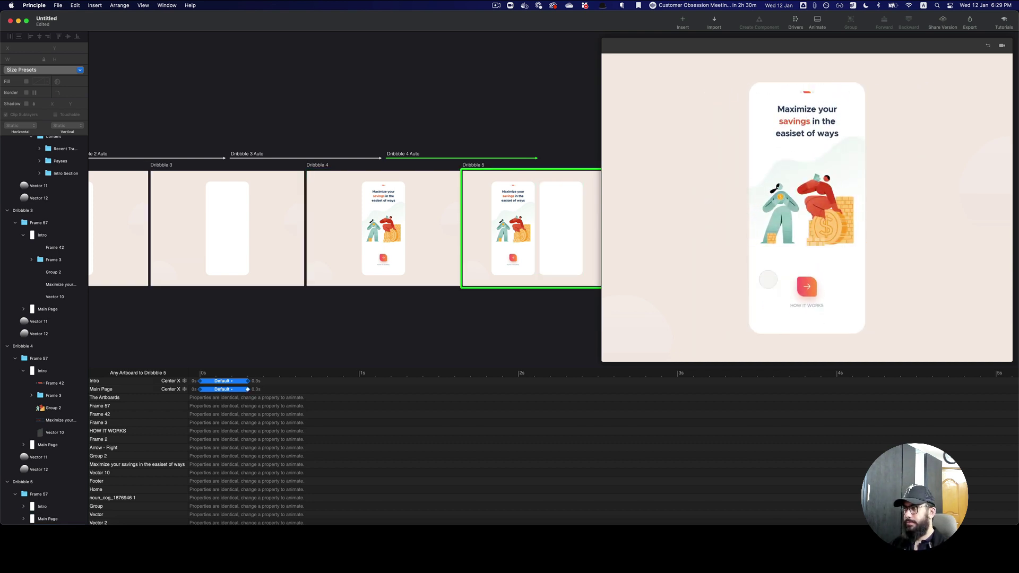
Shift Group 2's Height track to start at 2s, aligned with its Width and Opacity tracks, in the Dribbble 3 Auto timeline.
left_click(410, 229)
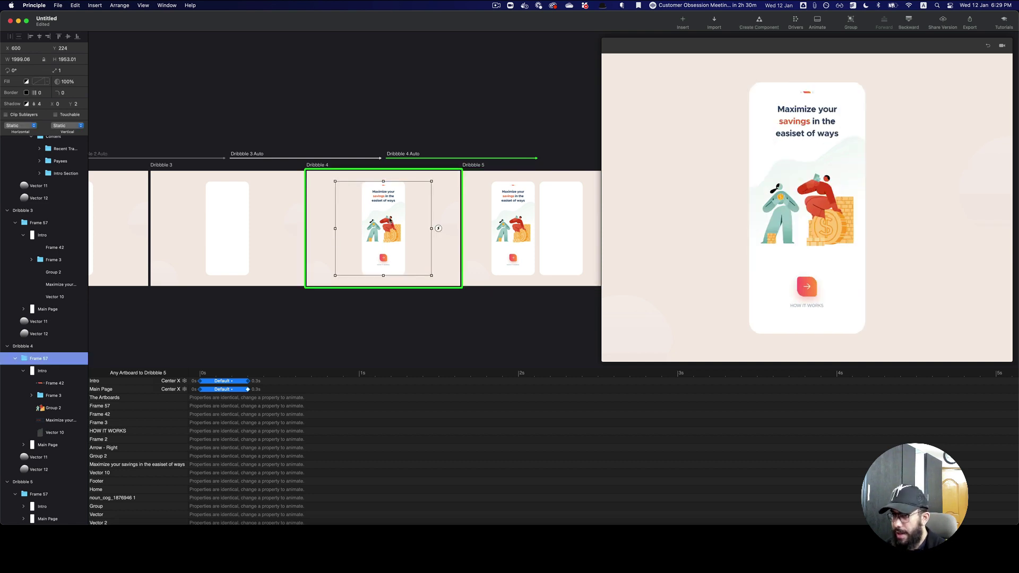
left_click(357, 158)
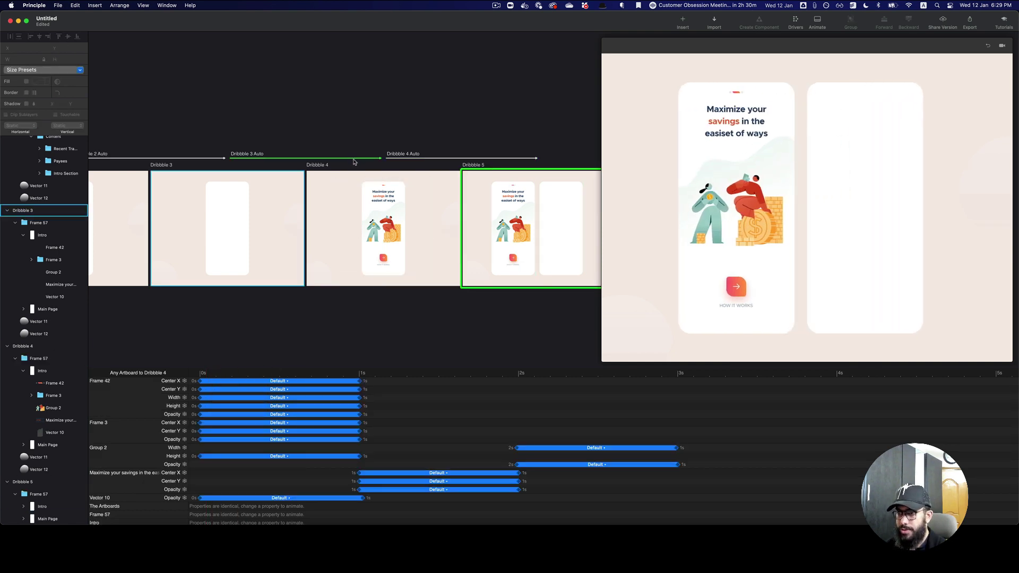
left_click_drag(297, 458, 616, 462)
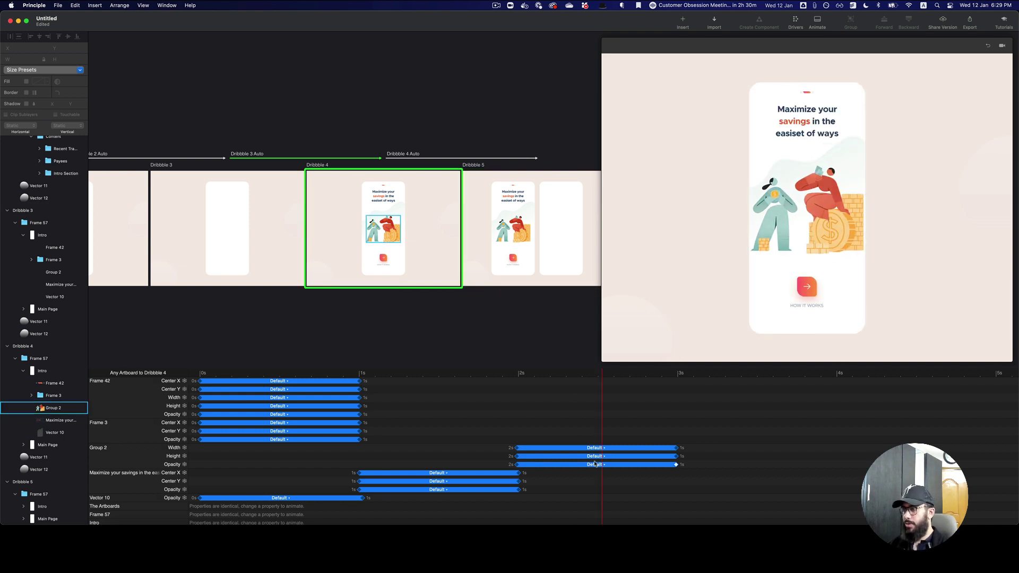
Replay the prototype preview and compare the Dribbble 3 Auto and Dribbble 4 Auto timelines.
left_click(505, 184)
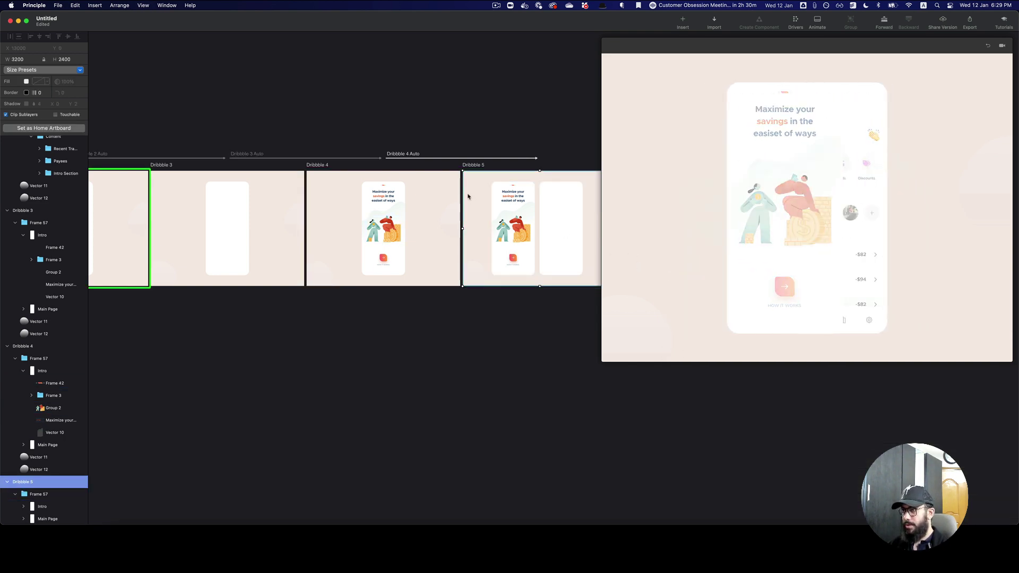
left_click(470, 158)
left_click(466, 158)
left_click(466, 158)
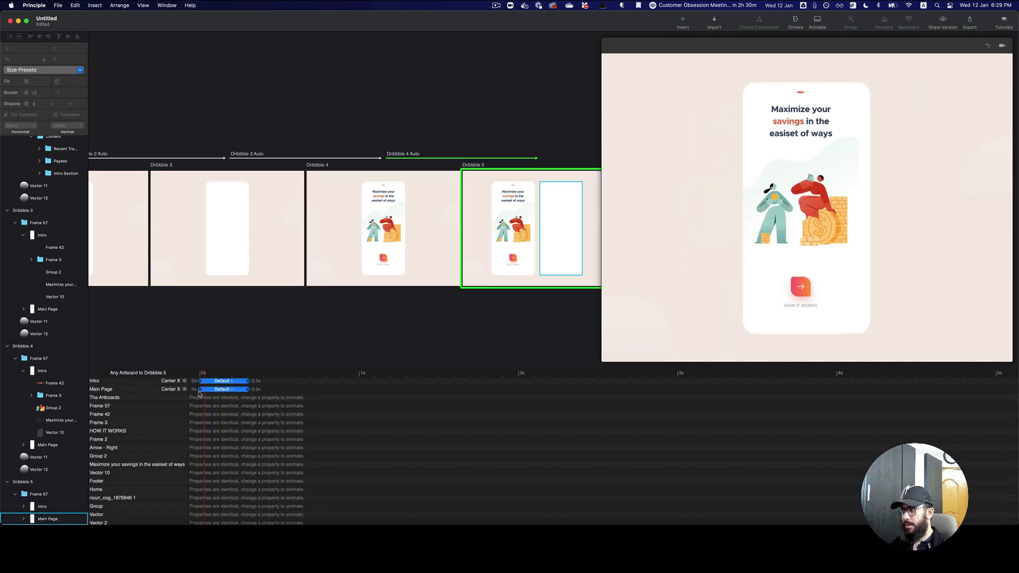
left_click(326, 165)
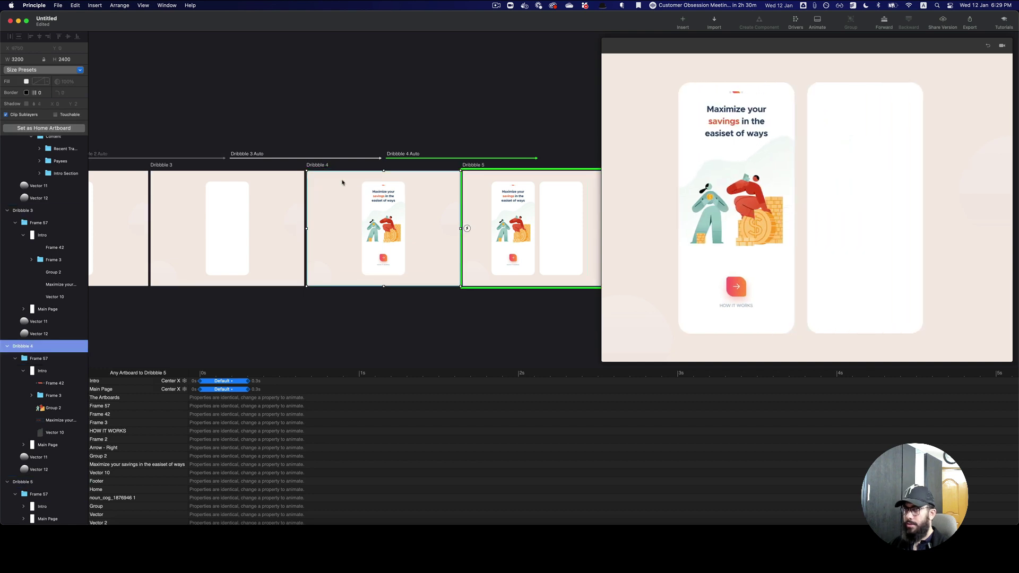
left_click(262, 158)
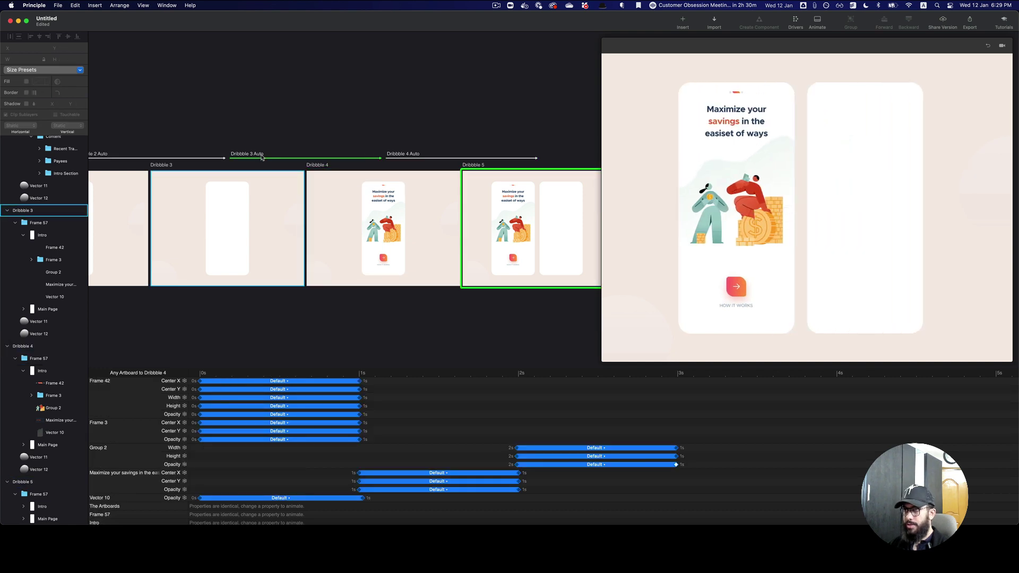
left_click(170, 168)
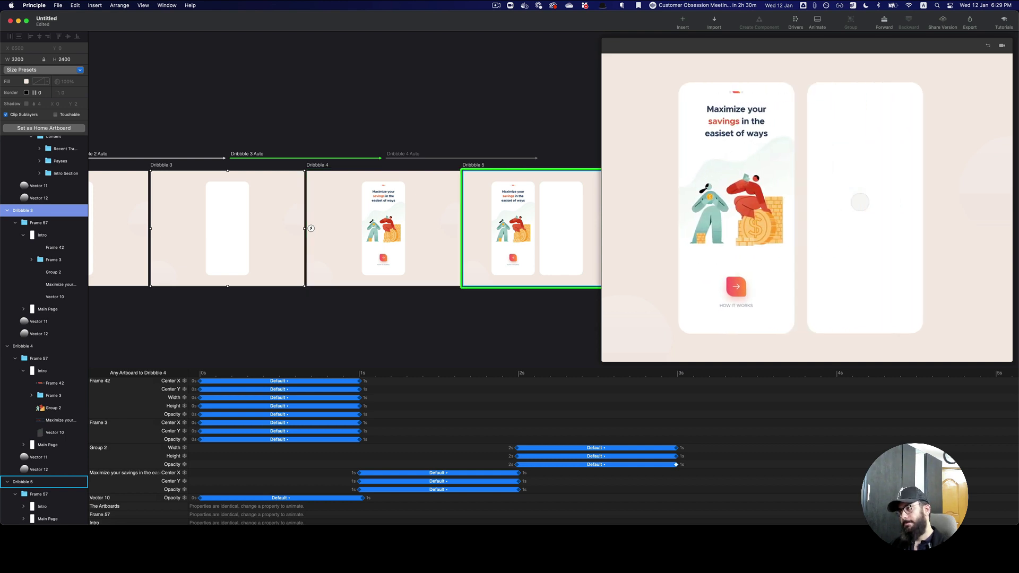
Extend the Intro and Main Page Center X tracks to 0.5s in the Dribbble 4 Auto timeline and set their easing to Spring.
left_click(453, 158)
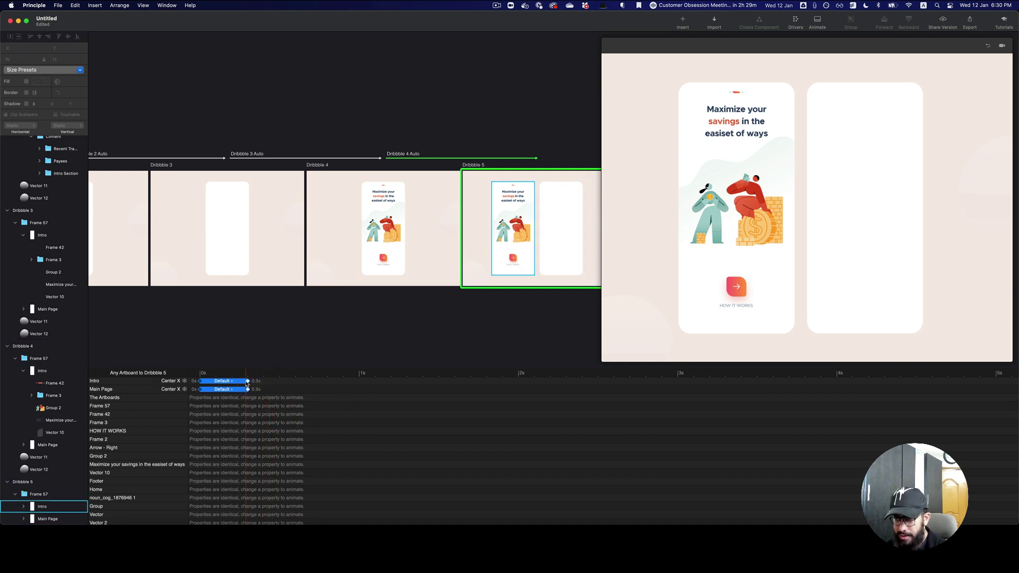
left_click_drag(268, 384, 281, 386)
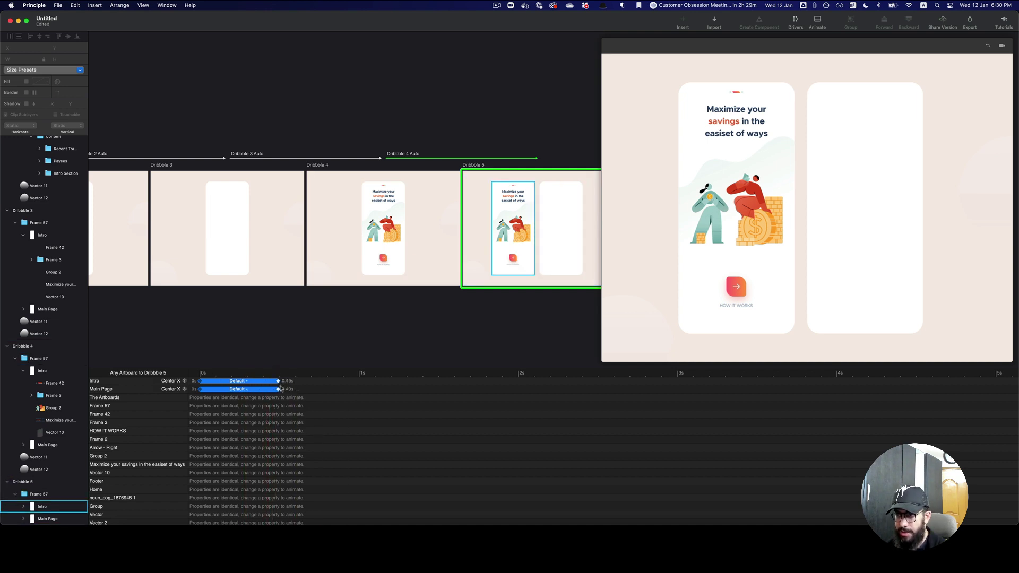
left_click(248, 382)
left_click(245, 390)
left_click(245, 390)
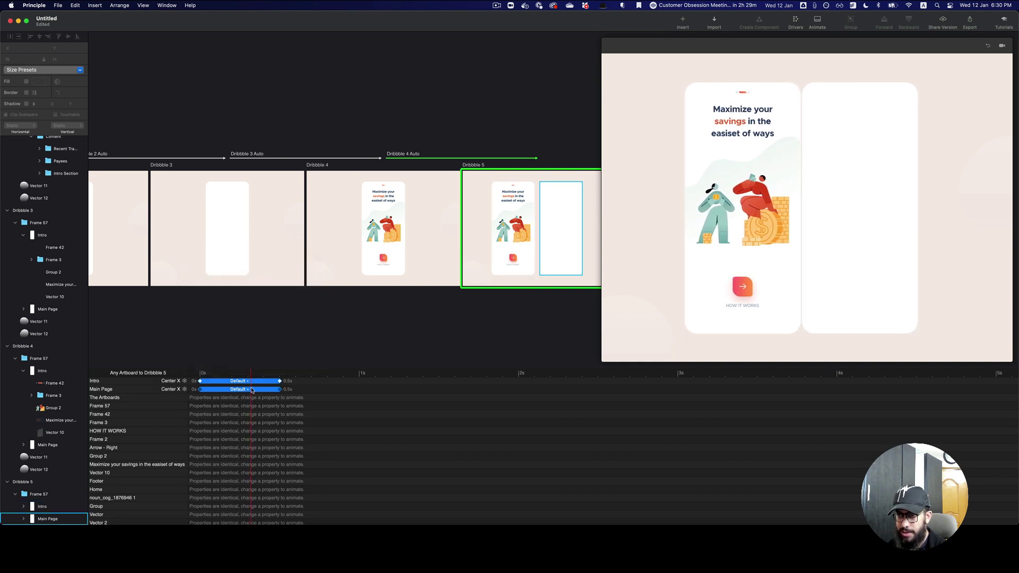
left_click(244, 390)
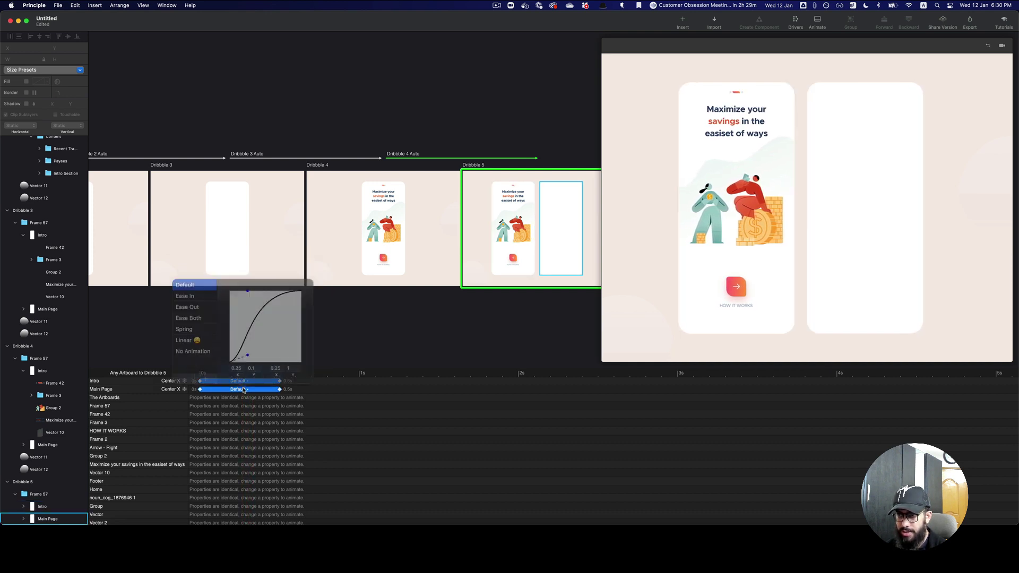
left_click(197, 333)
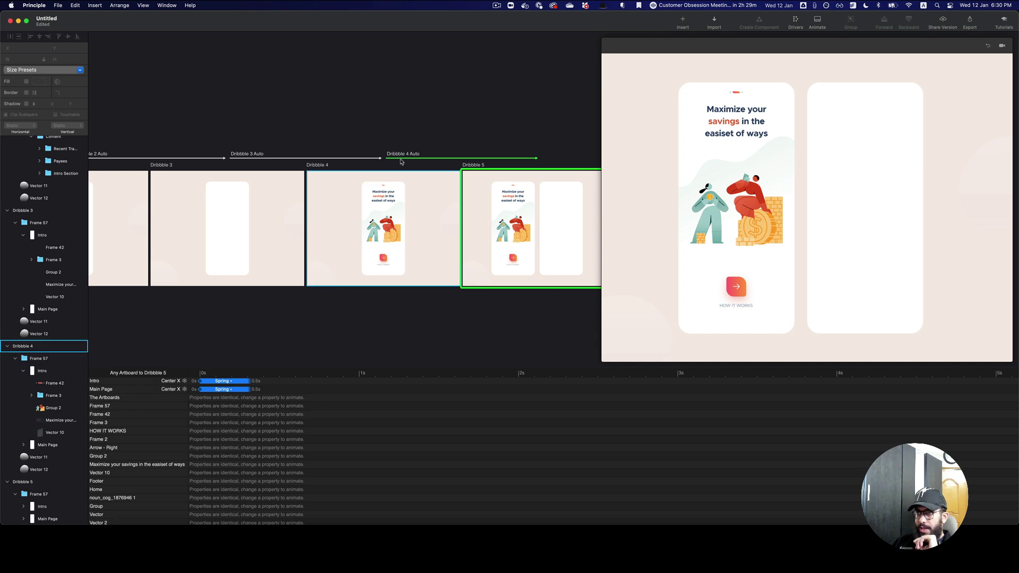
Try Spring easing on Group 2's Width, Height and Opacity tracks in the Dribbble 3 Auto timeline, and undo it.
left_click(317, 156)
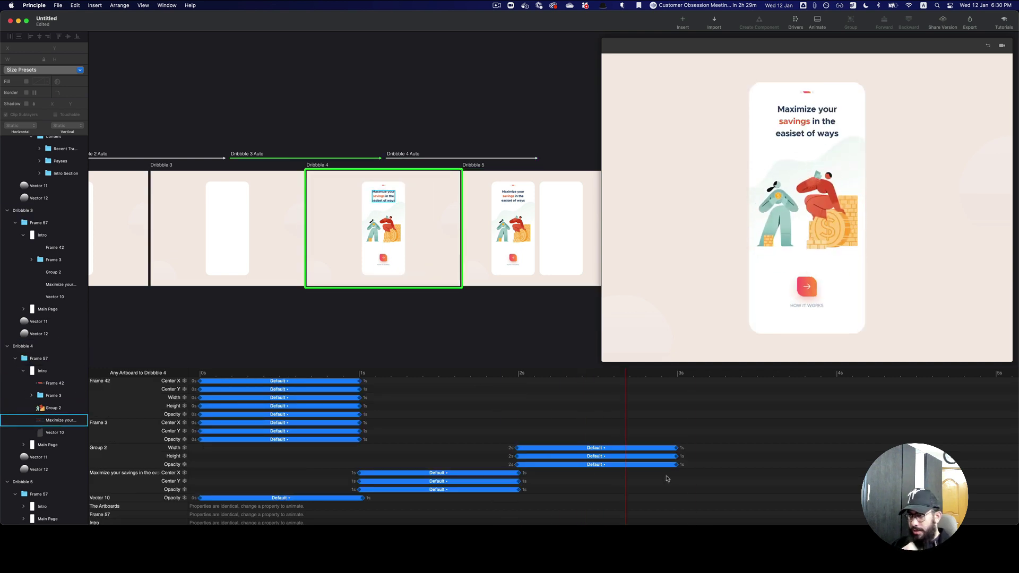
left_click(603, 449)
left_click(600, 460)
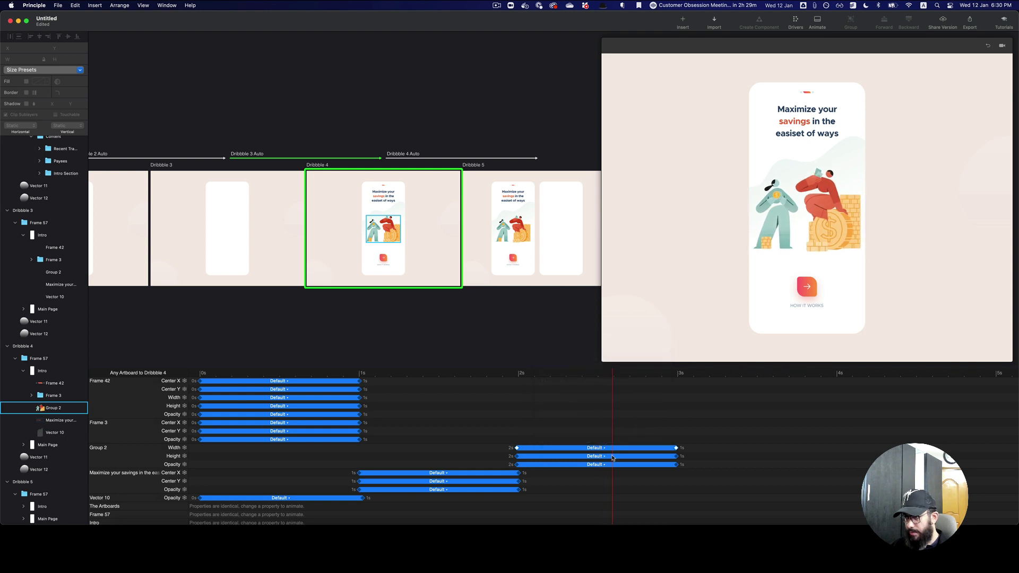
left_click(610, 456, "shift")
left_click(610, 464, "shift")
left_click(604, 464)
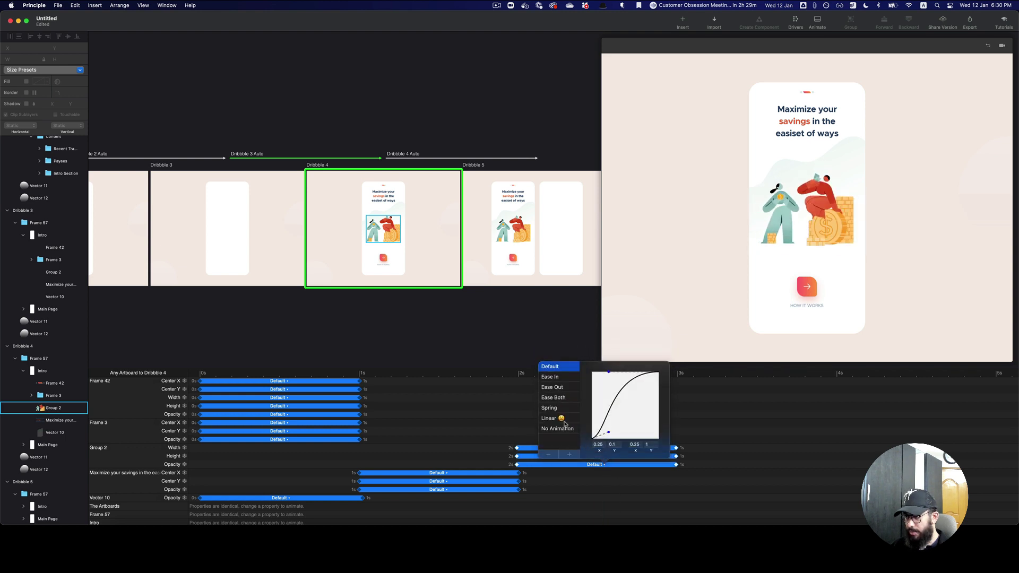
left_click(549, 408)
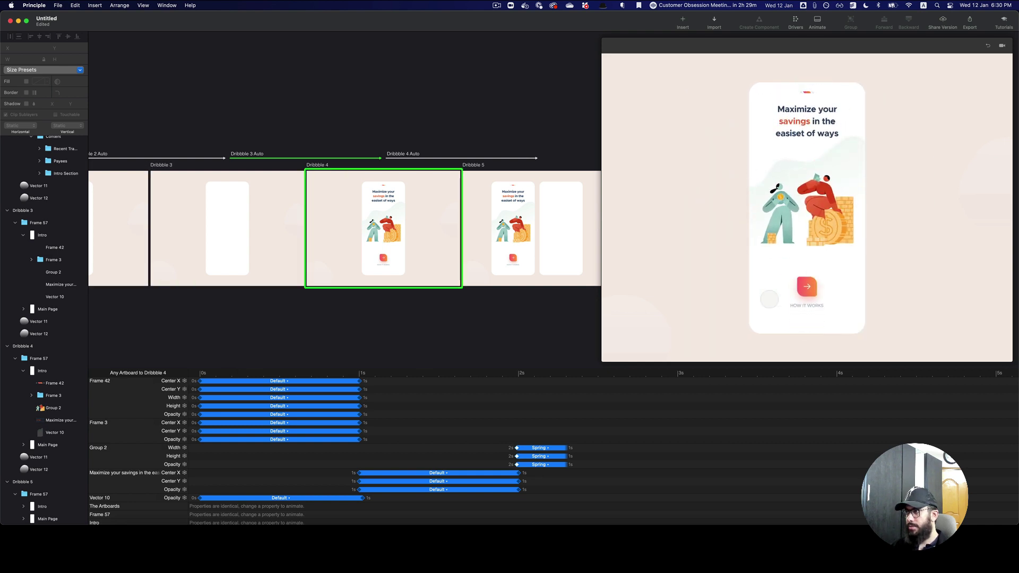
key("super+z")
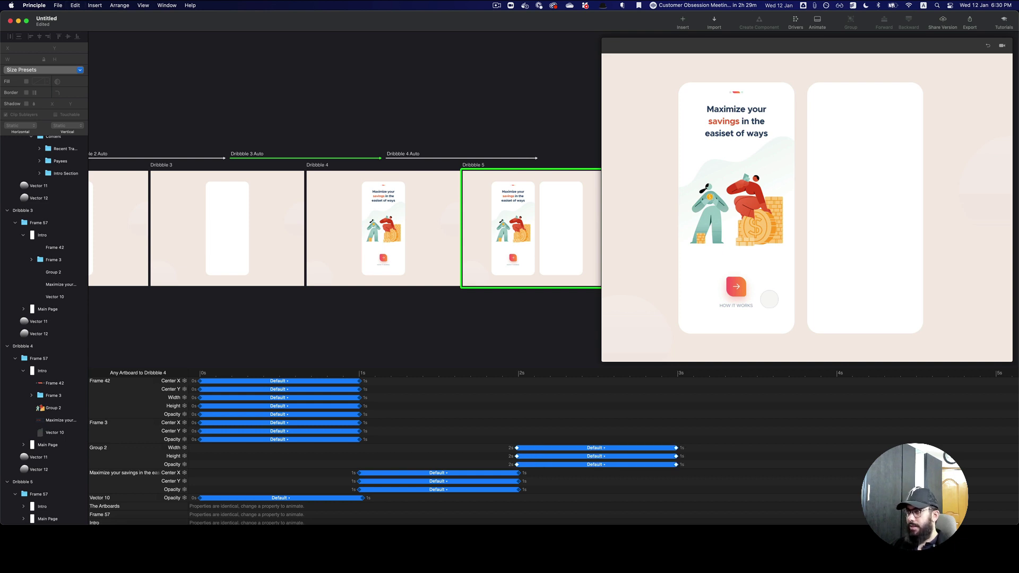
Duplicate the Dribbble 5 artboard.
scroll(510, 152, "right", 5)
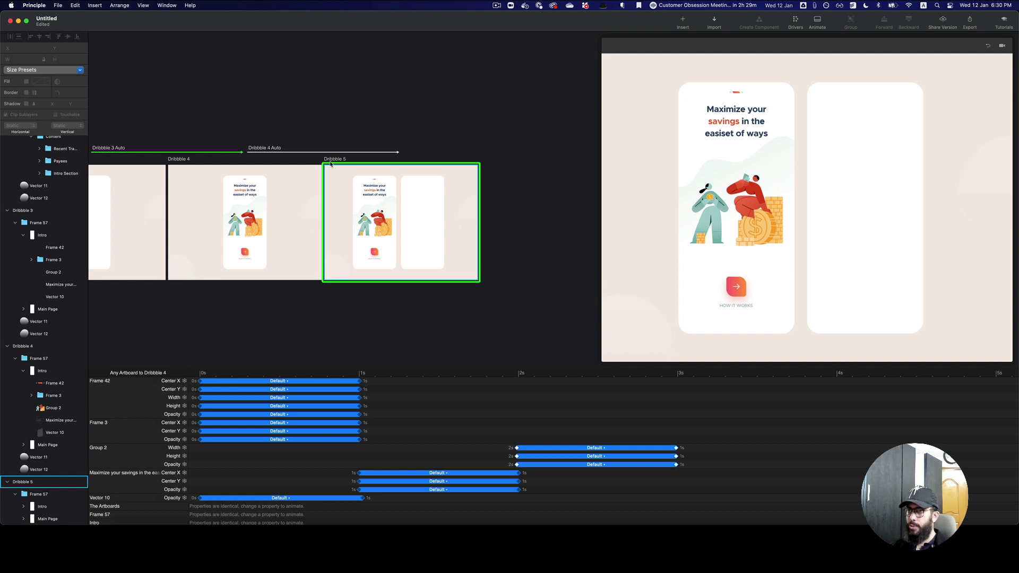
left_click(333, 159)
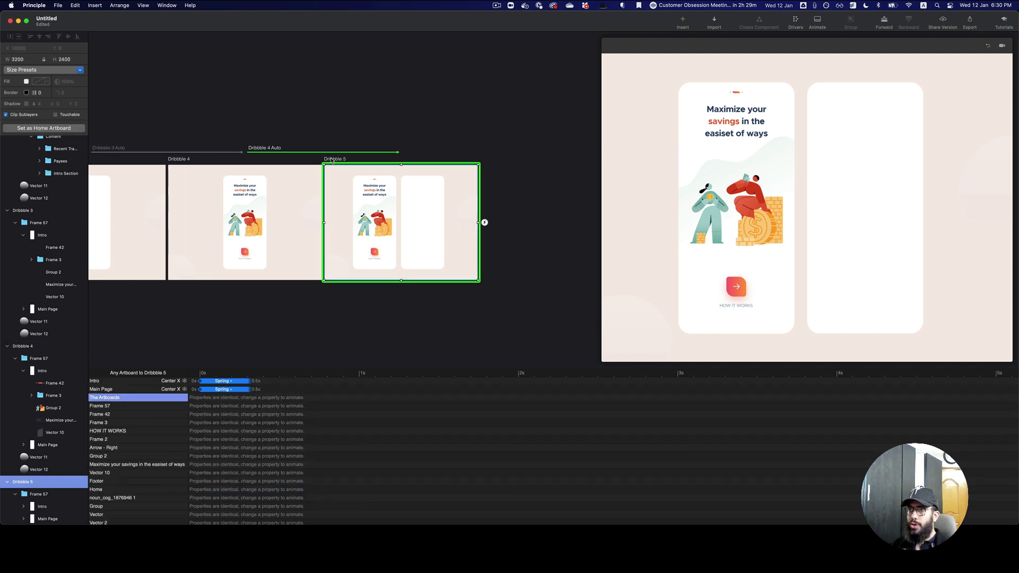
key("super+d")
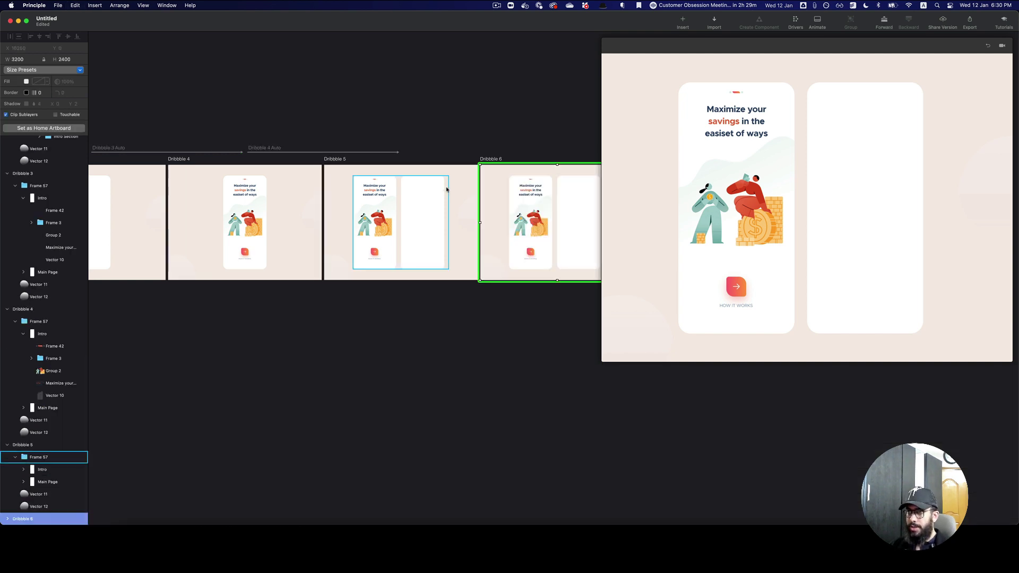
Link Dribbble 5 to Dribbble 6 with an Auto transition.
scroll(337, 164, "right", 4)
left_click(226, 174)
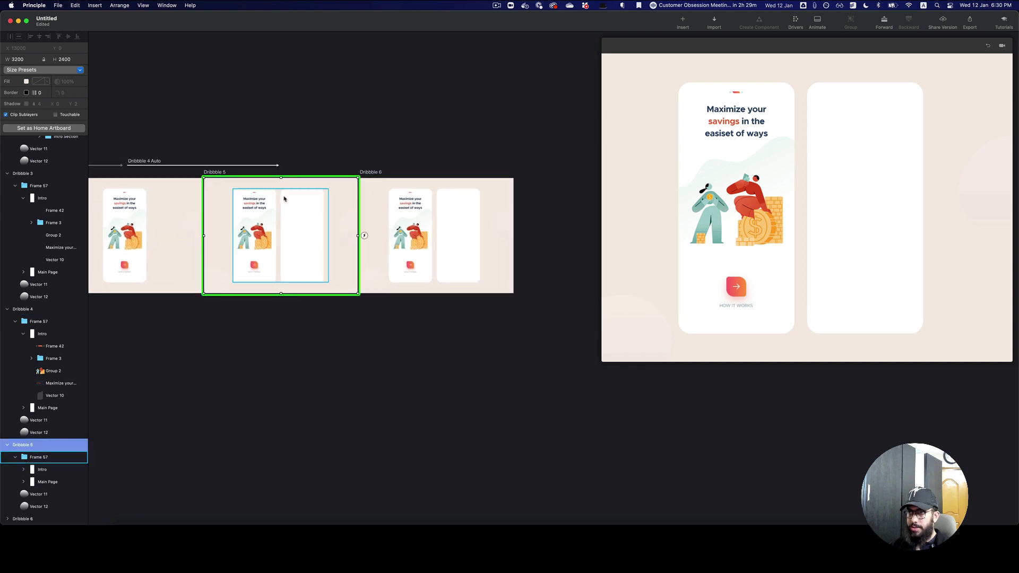
left_click(365, 237)
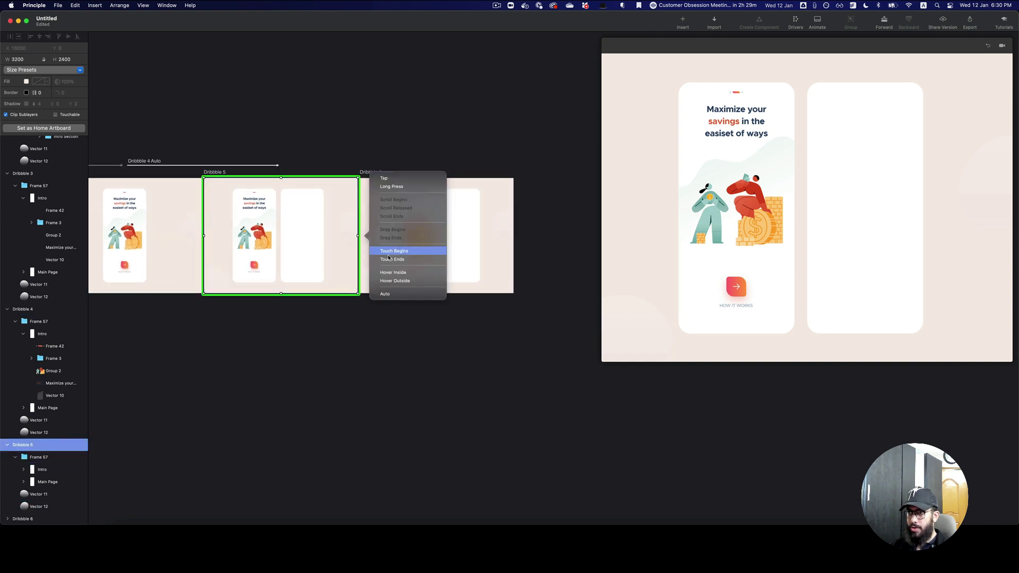
left_click(411, 291)
left_click(430, 256)
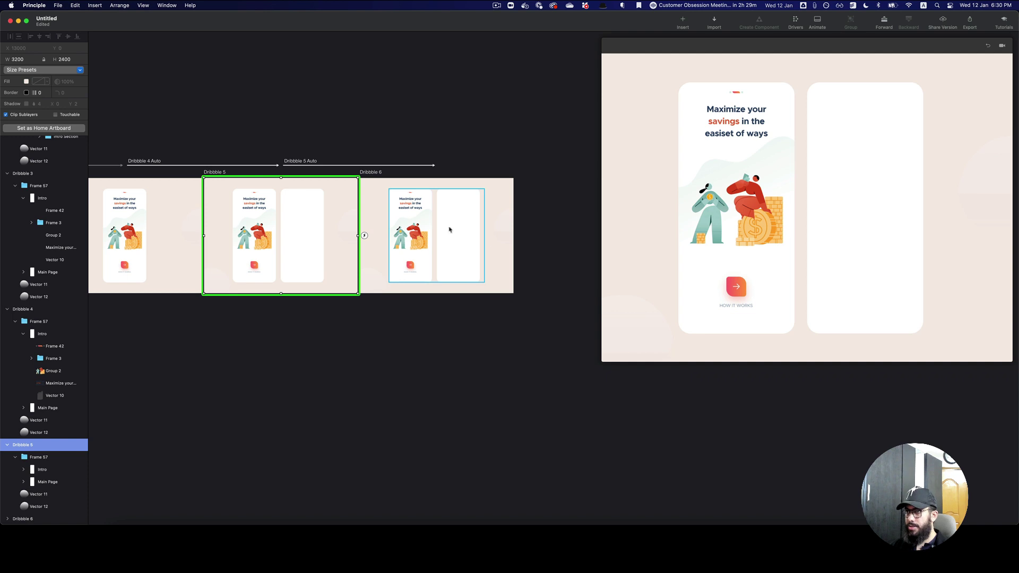
Reveal the Main Page's Footer and its three Content groups at 100% opacity in Dribbble 6, and replay the preview.
left_click(455, 206)
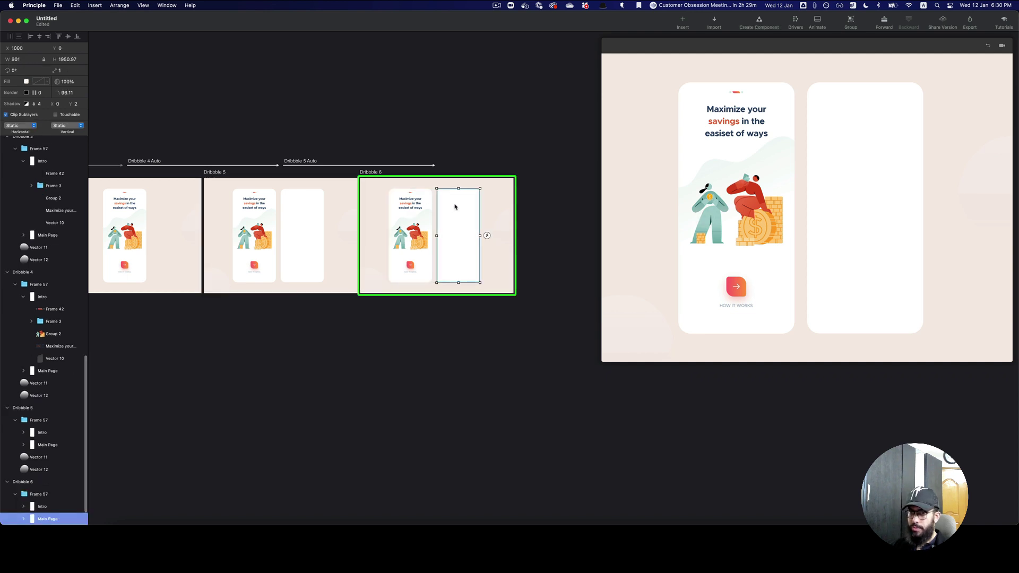
scroll(52, 425, "down", 3)
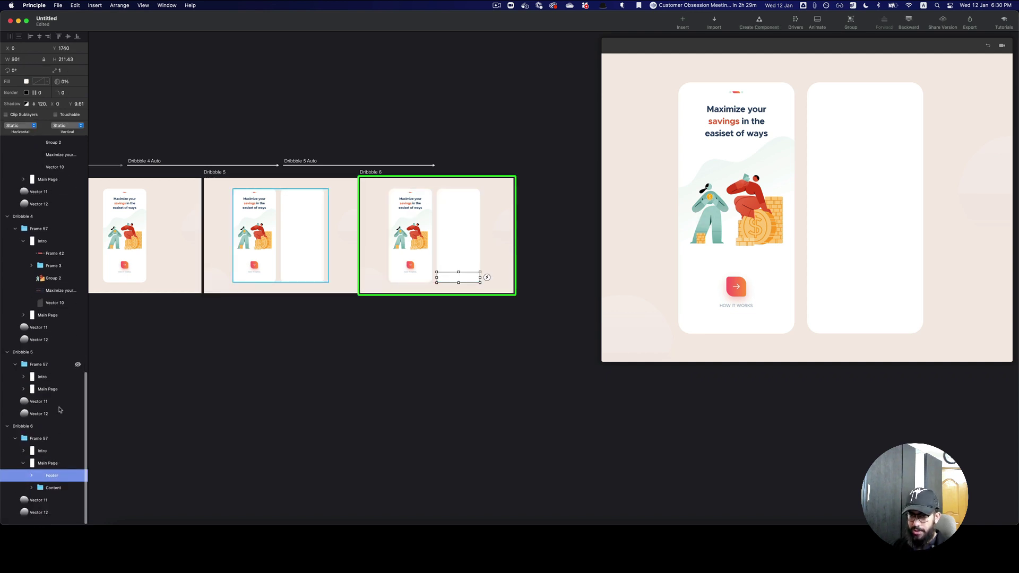
left_click(47, 492)
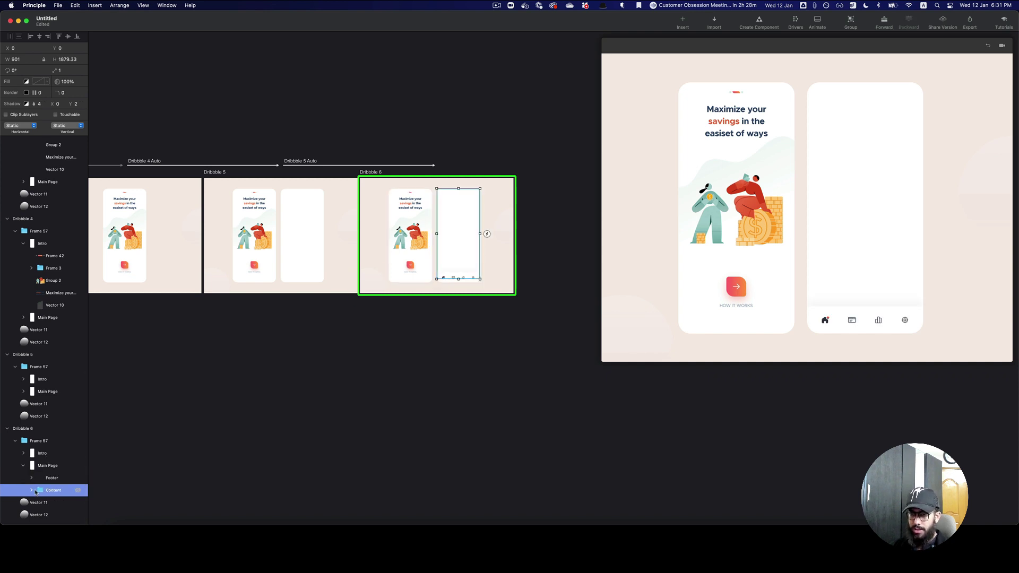
scroll(55, 483, "down", 3)
left_click(59, 465)
left_click(63, 492, "shift")
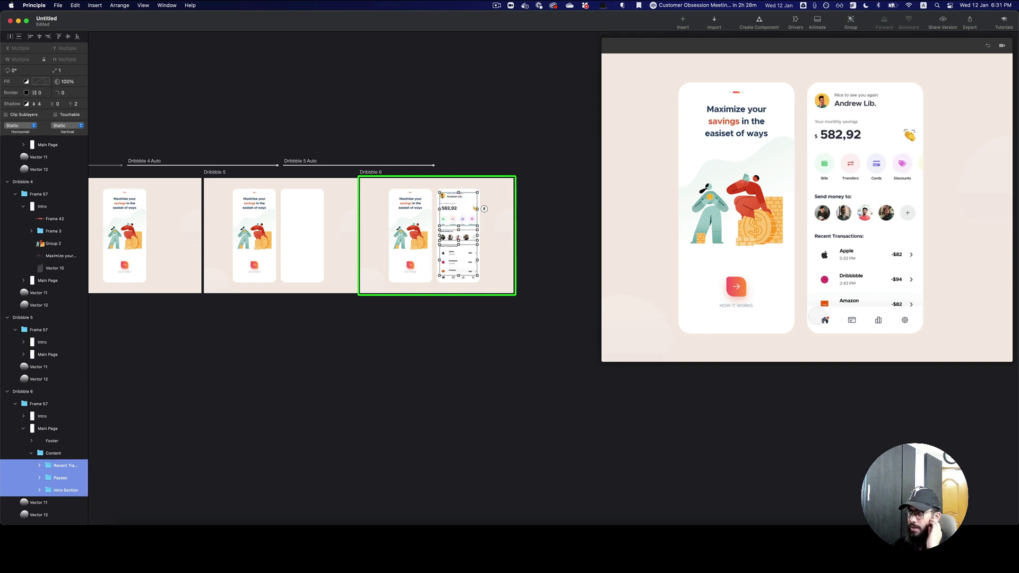
key("super+r")
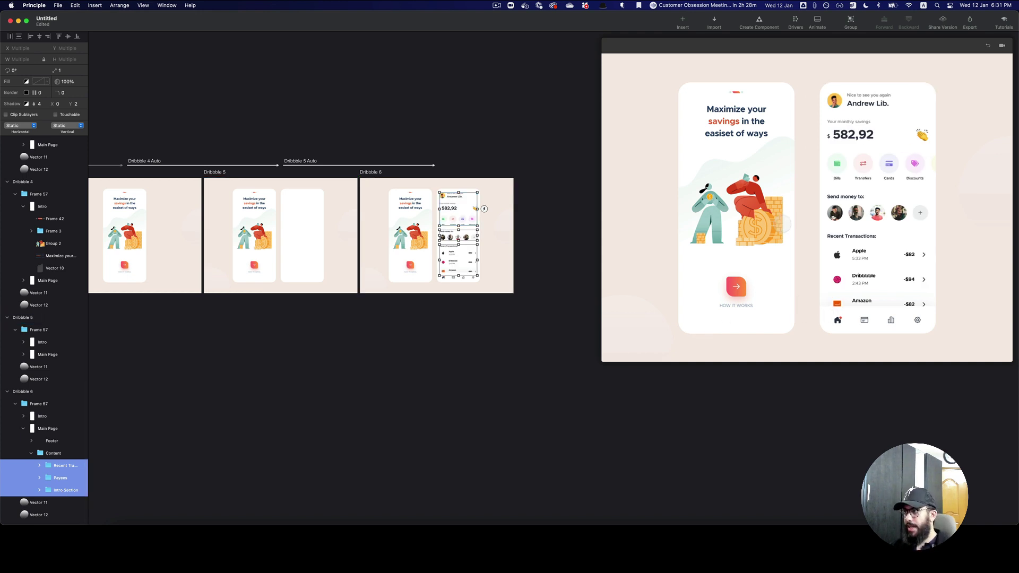
key("super+r")
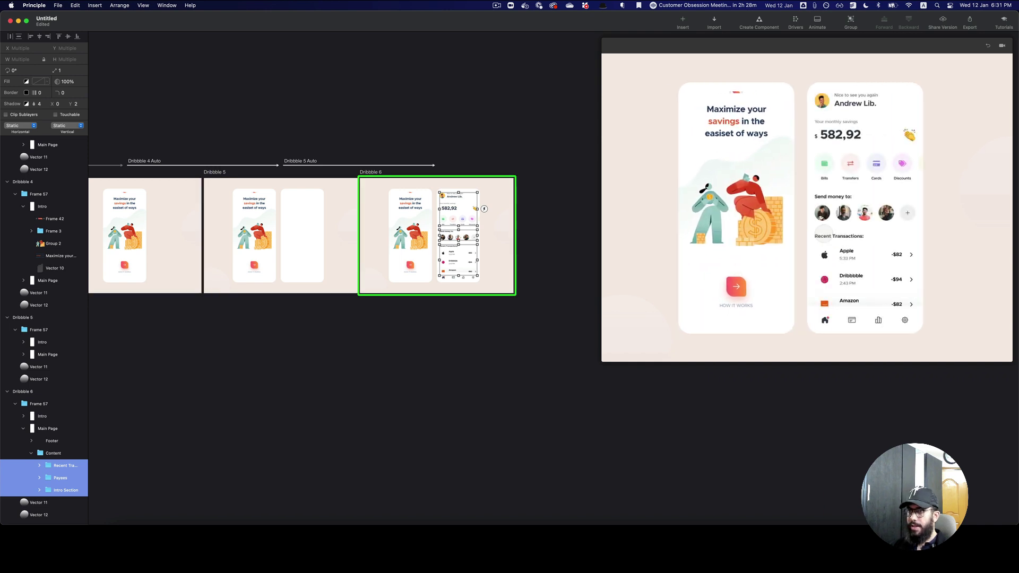
Set the Recent Transactions, Payees and Intro Section groups of the Main Page in Dribbble 5 to 100% opacity.
left_click(299, 210)
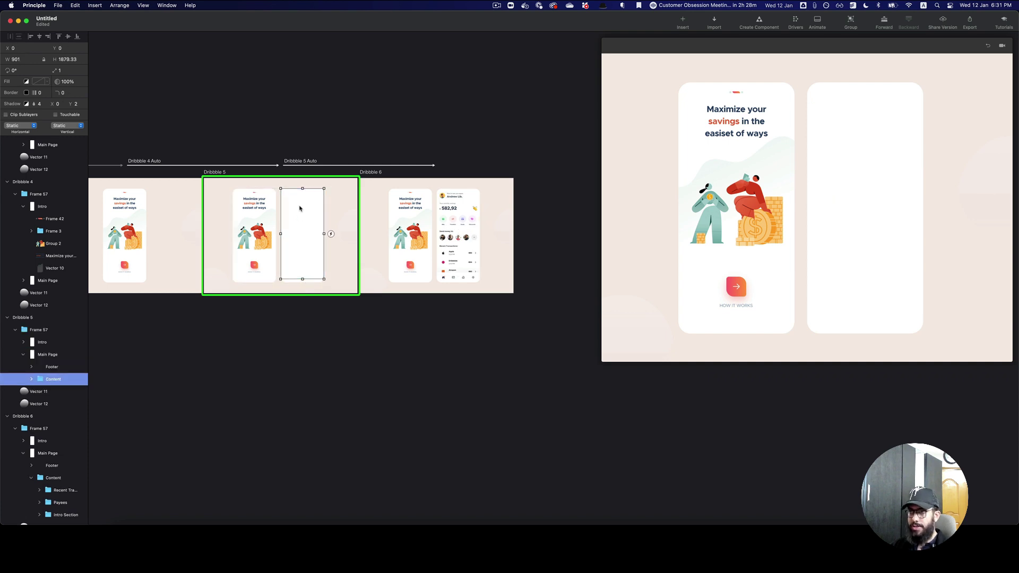
double_click(302, 200)
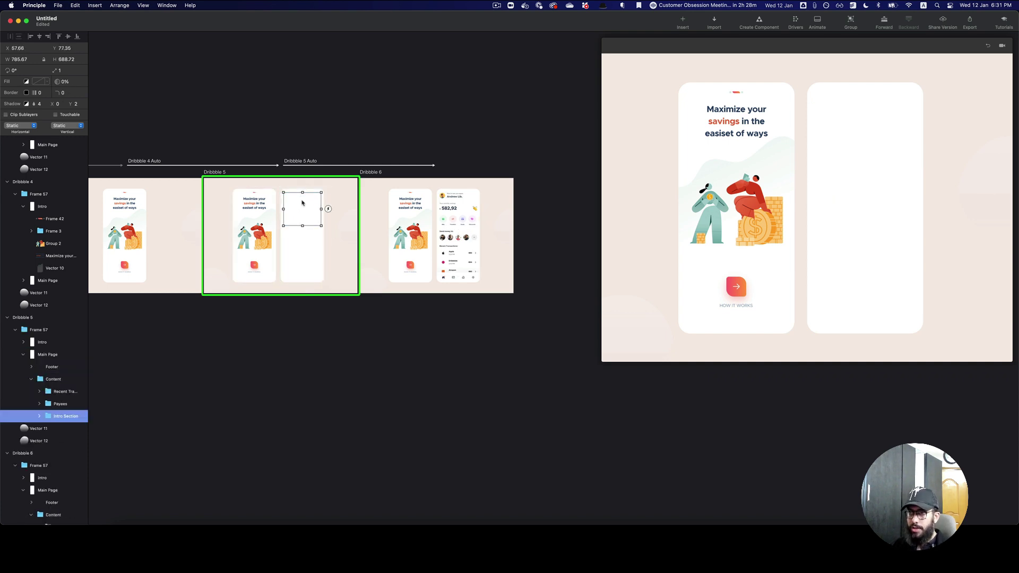
left_click(59, 391, "shift")
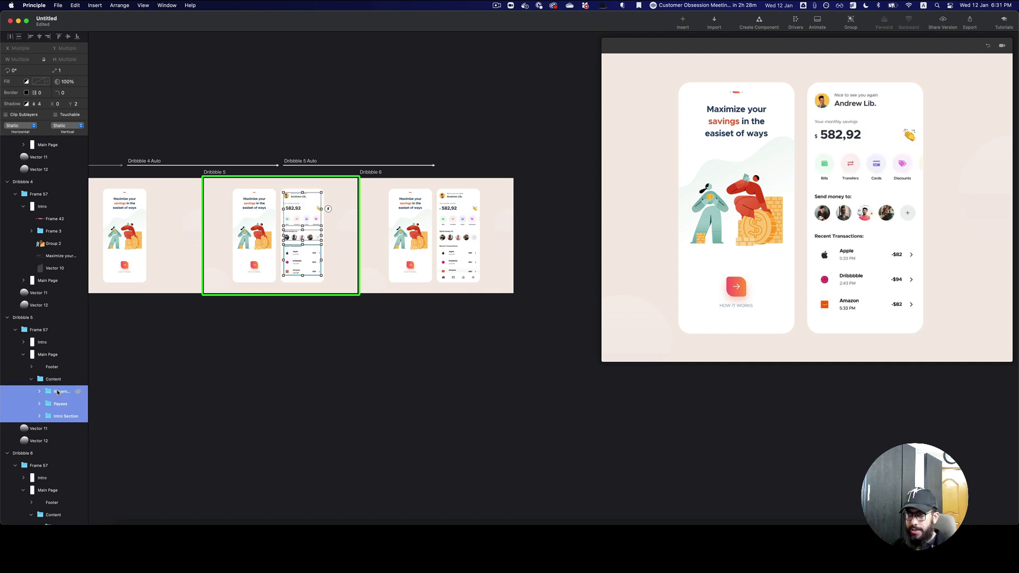
Move the Main Page's Footer in Dribbble 5 down below the artboard, to about Y 2529.
left_click(303, 277)
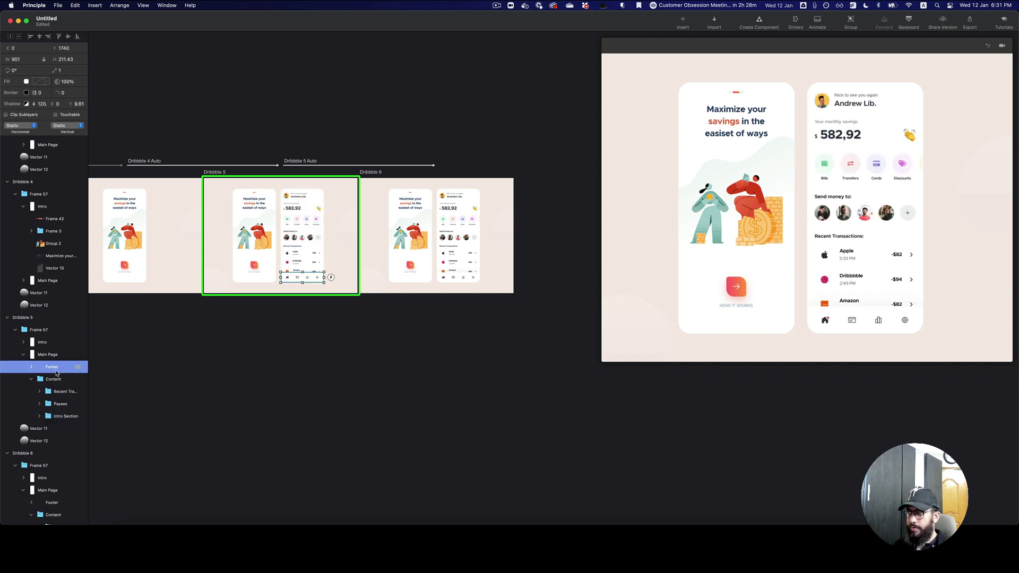
scroll(283, 275, "up", 3)
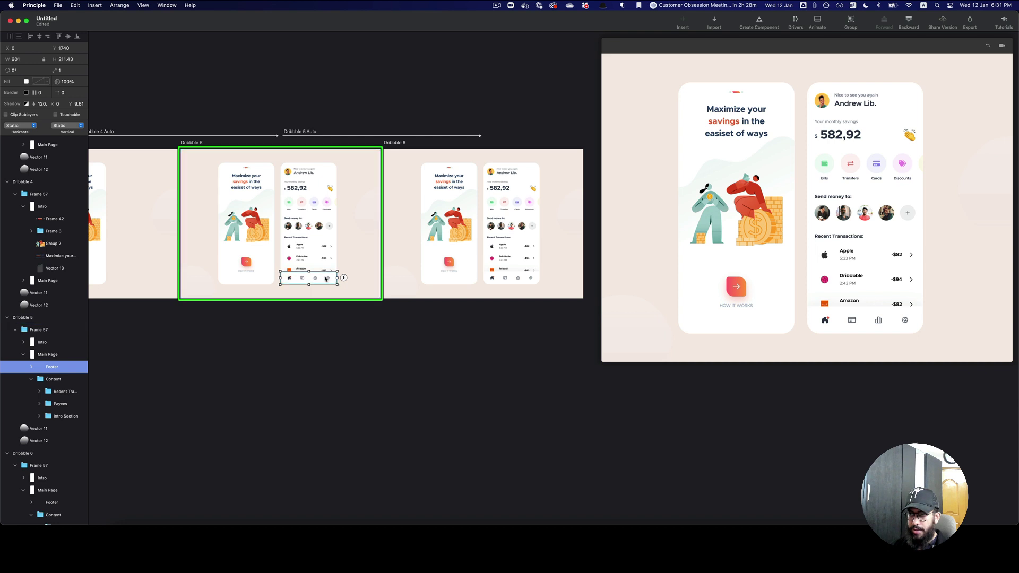
left_click_drag(321, 284, 324, 325)
Move the Main Page's Welcome group to about Y -1129 and the Savings group also up above the artboard in Dribbble 5.
left_click(301, 181)
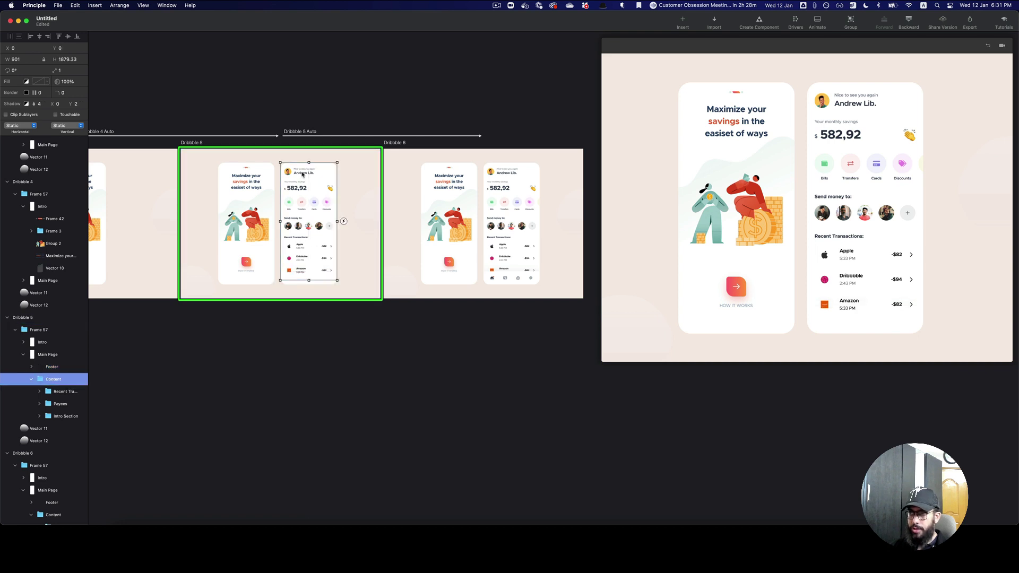
left_click(305, 173)
left_click(307, 173)
left_click_drag(308, 173, 317, 103)
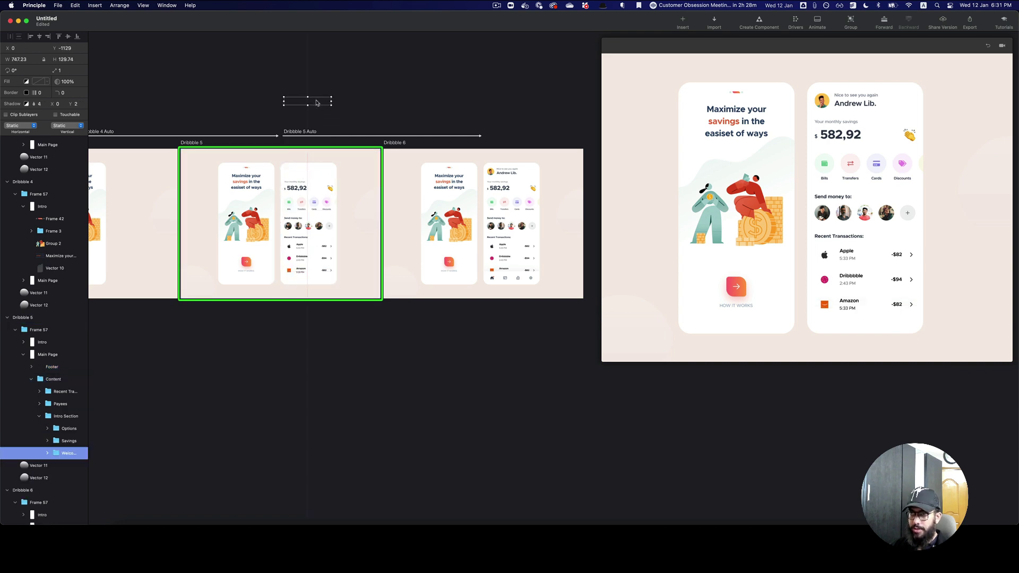
left_click(303, 188)
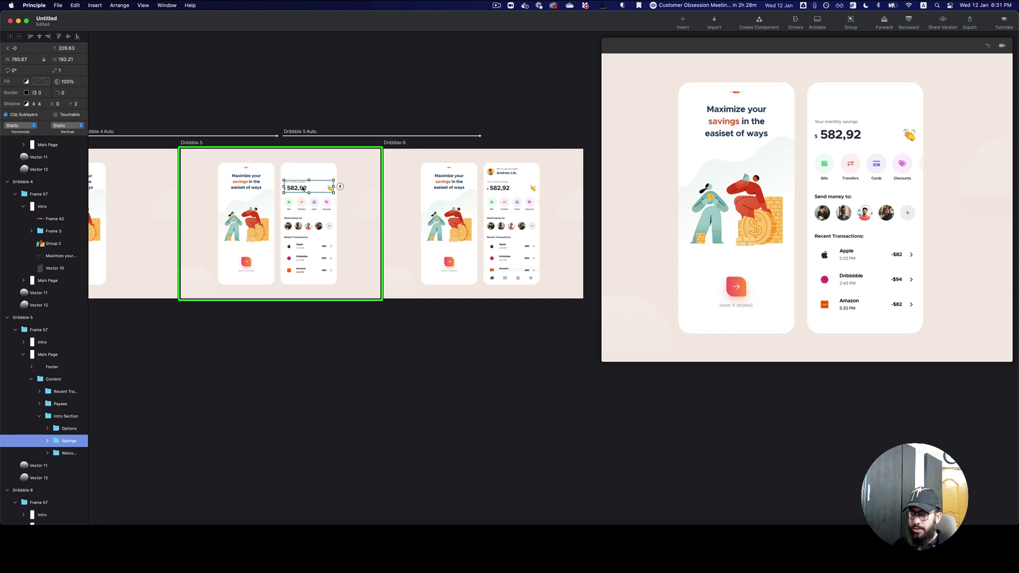
left_click_drag(303, 188, 306, 111)
Shift the Options group right to about X 917 and the Payees group left to about X -1023 in Dribbble 5's Main Page.
left_click(306, 205)
left_click(307, 204)
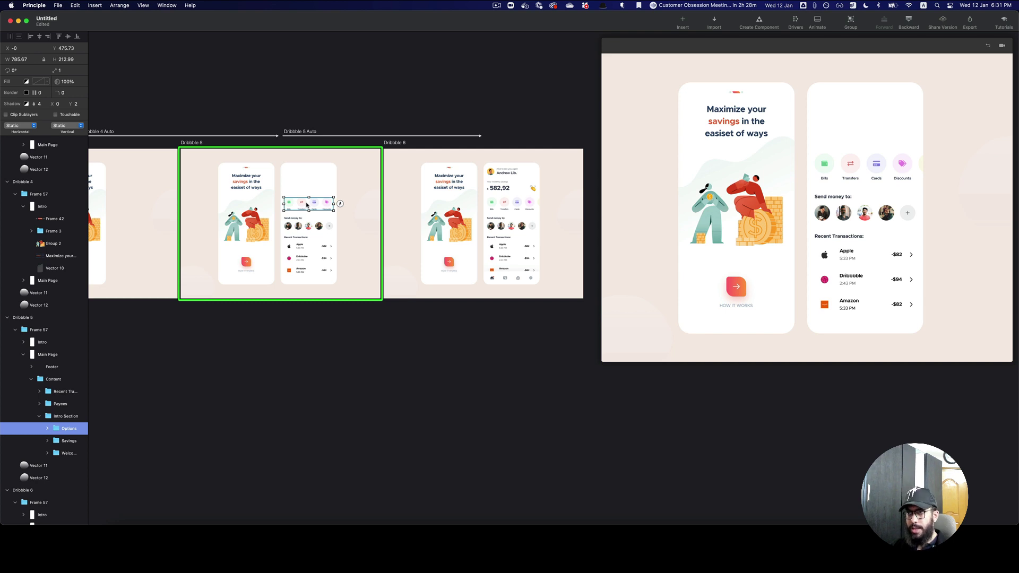
left_click_drag(307, 205, 358, 204)
left_click(313, 228)
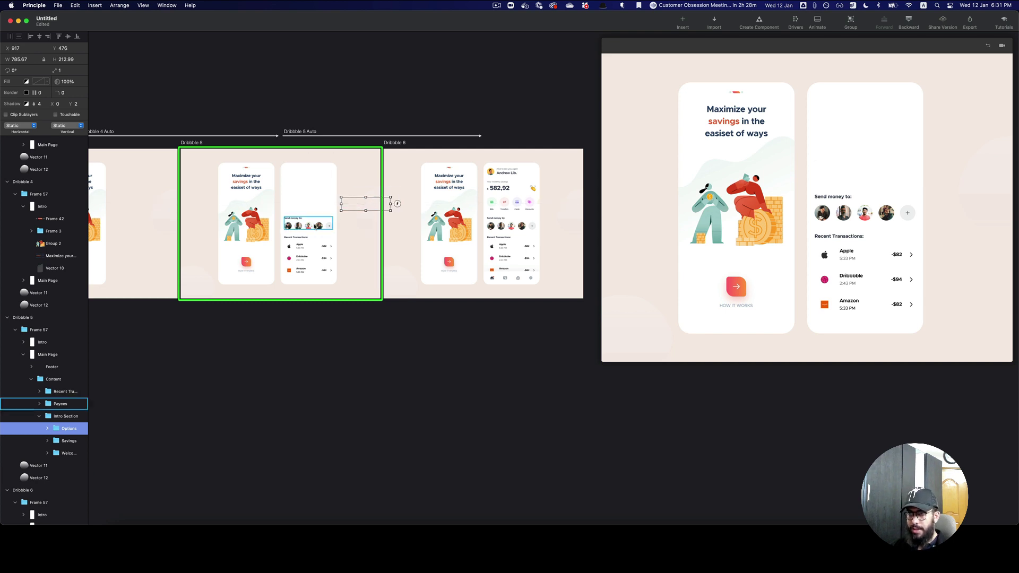
left_click_drag(313, 228, 246, 229)
Move the Amazon transaction item to about Y 1824 and the Dribbble item to about Y 1535, below the Dribbble 5 artboard.
left_click(297, 253)
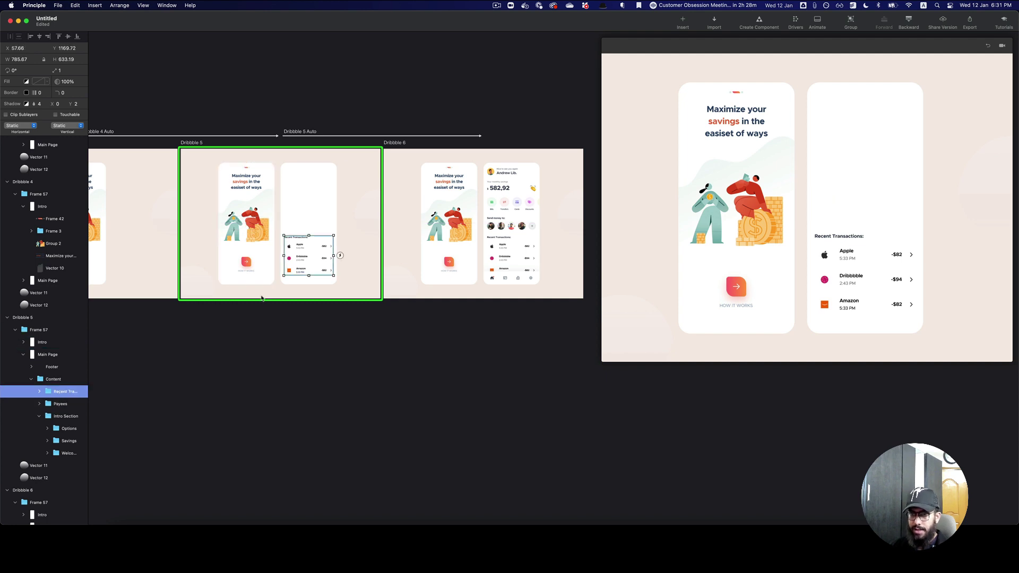
left_click(38, 393)
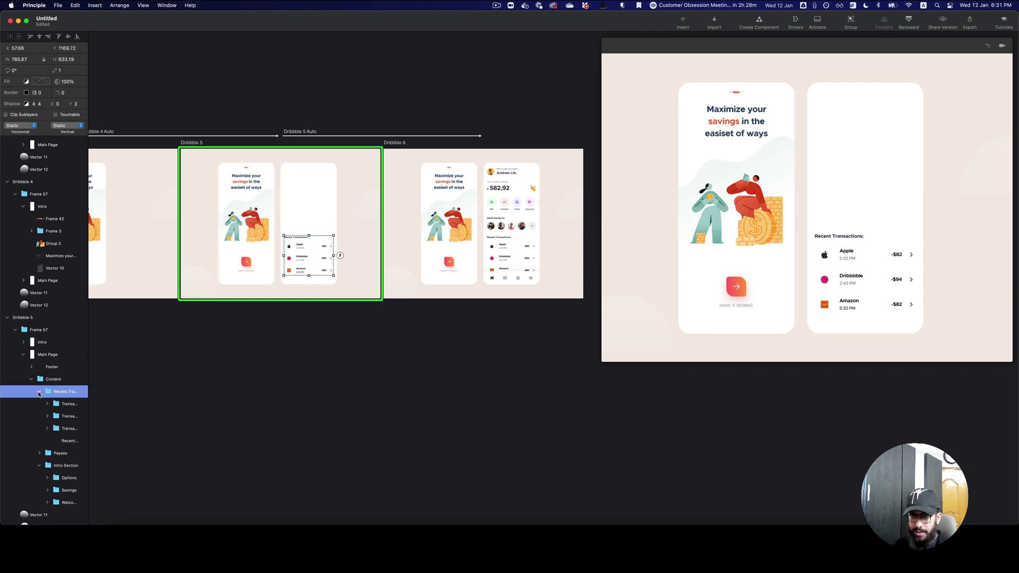
left_click(308, 270)
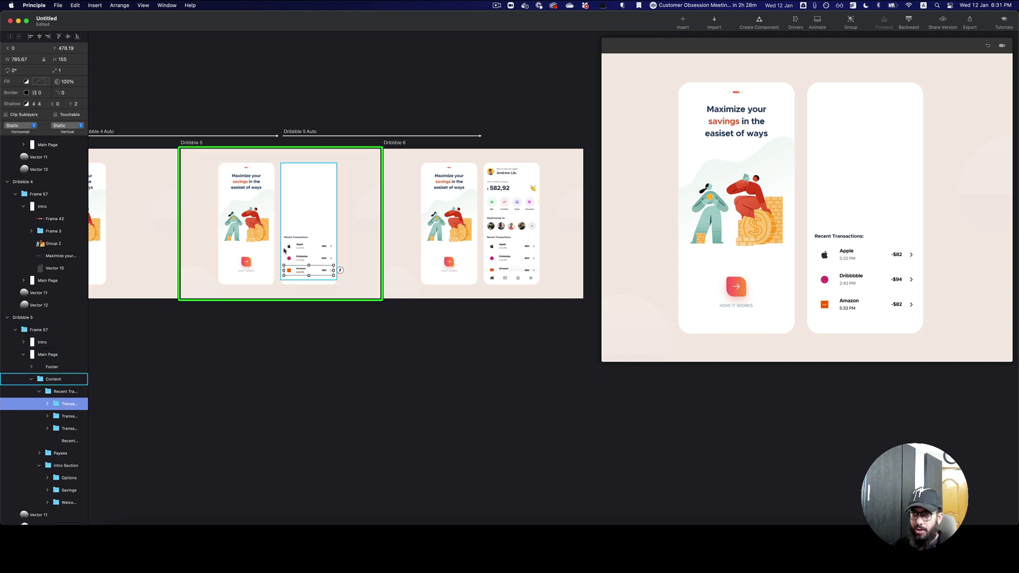
scroll(365, 275, "up", 5)
left_click_drag(321, 306, 321, 490)
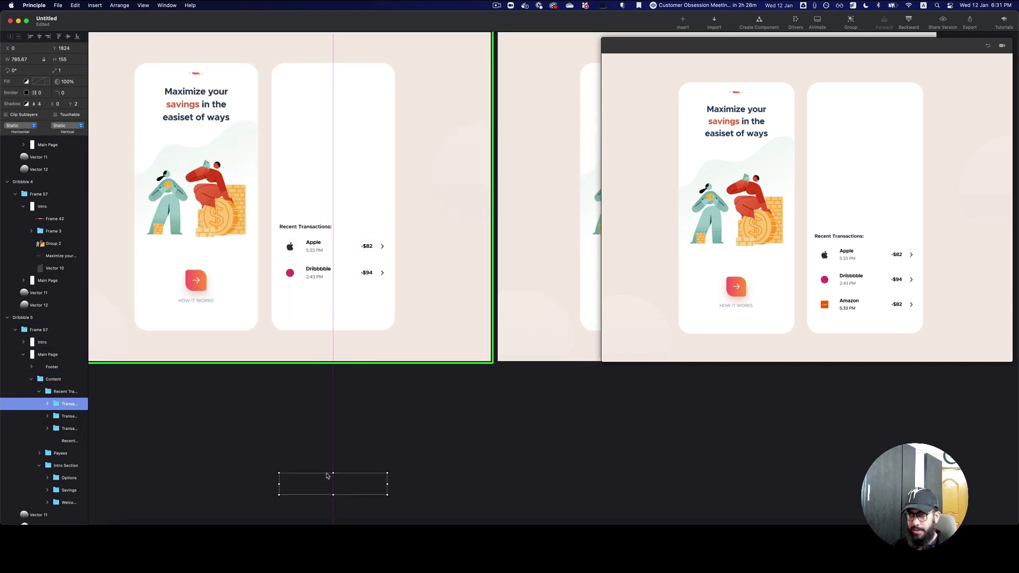
left_click(331, 269)
left_click_drag(331, 269, 333, 441)
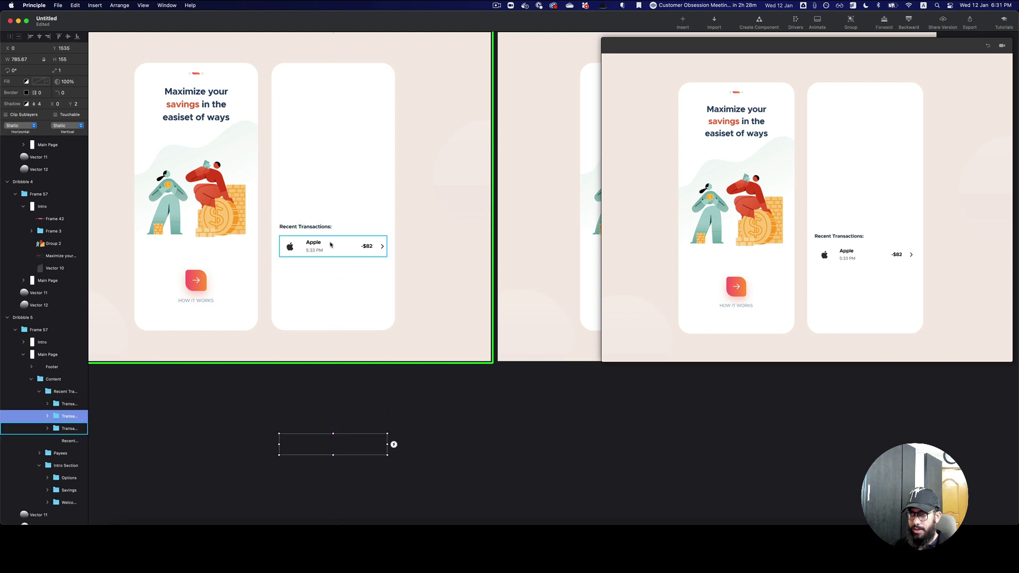
Move the Apple transaction item and the Recent Transactions heading below the Dribbble 5 artboard, with the heading at about Y 1195.
left_click_drag(331, 244, 331, 408)
left_click(330, 229)
left_click_drag(329, 230, 338, 389)
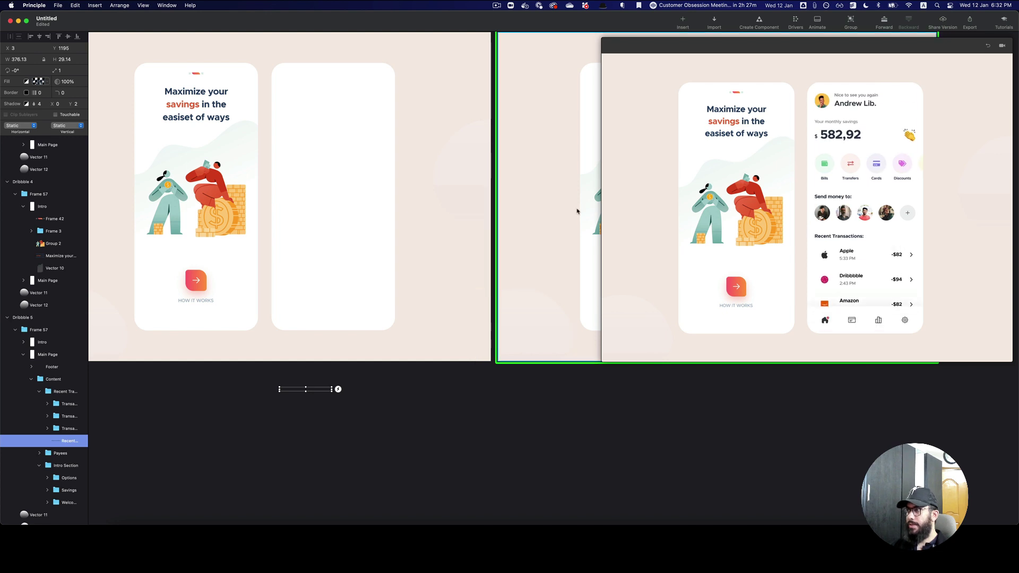
Open the Dribbble 5 Auto transition's timeline and examine how the Main Page layers animate between Dribbble 5 and Dribbble 6.
scroll(557, 199, "up", 3)
scroll(557, 199, "down", 8)
scroll(557, 199, "up", 2)
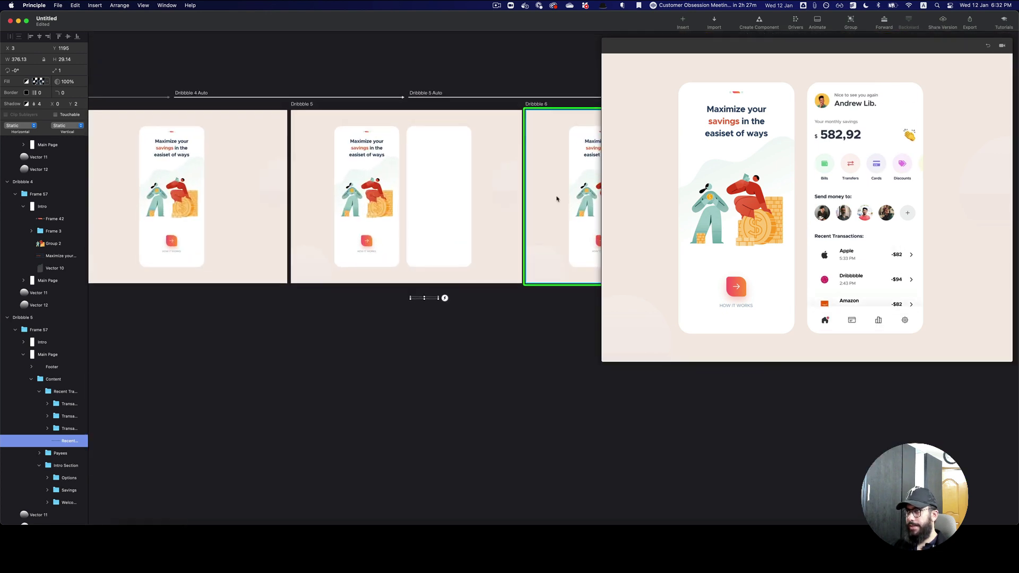
left_click_drag(557, 199, 370, 226)
left_click(236, 130)
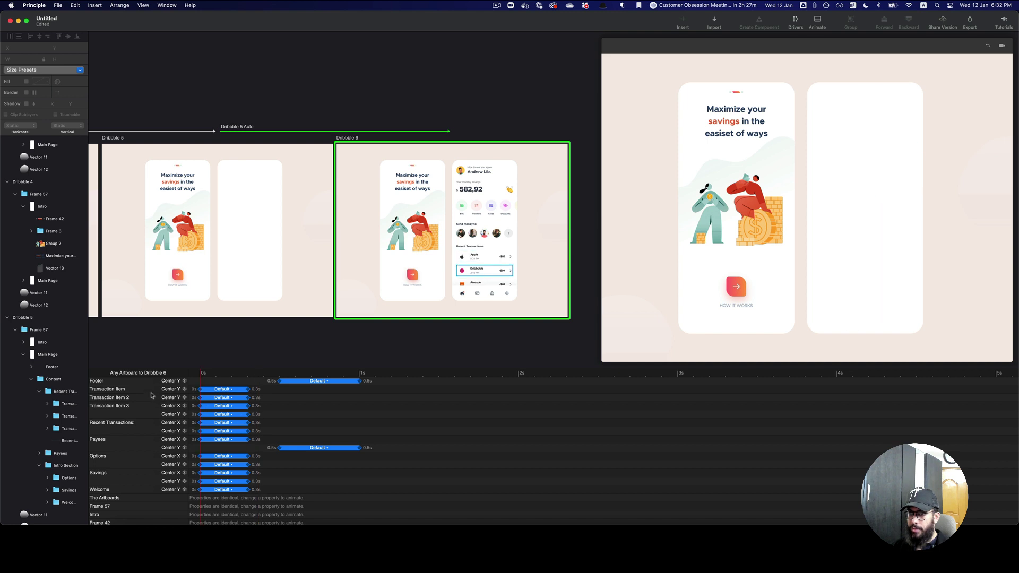
left_click(481, 176)
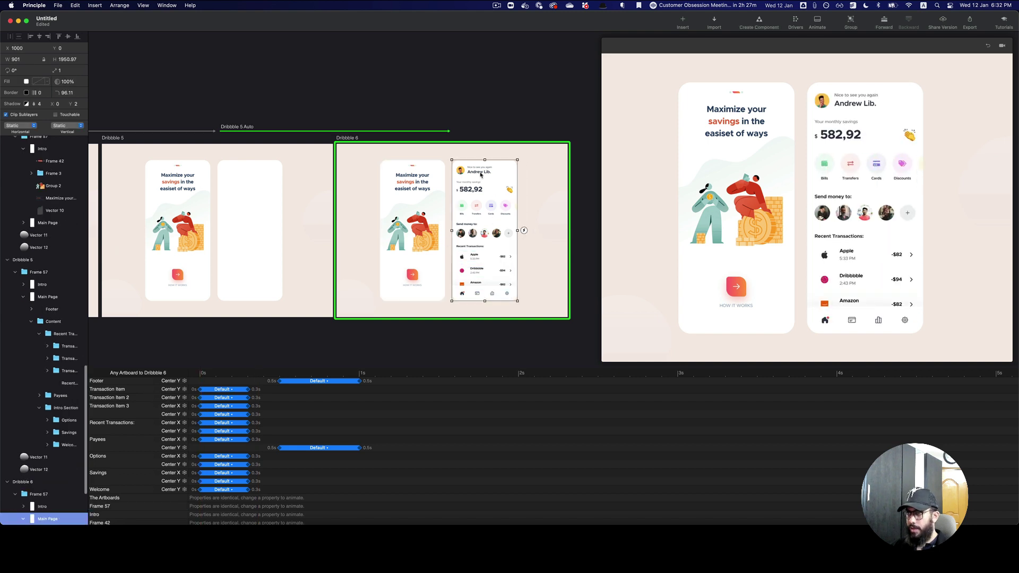
double_click(481, 175)
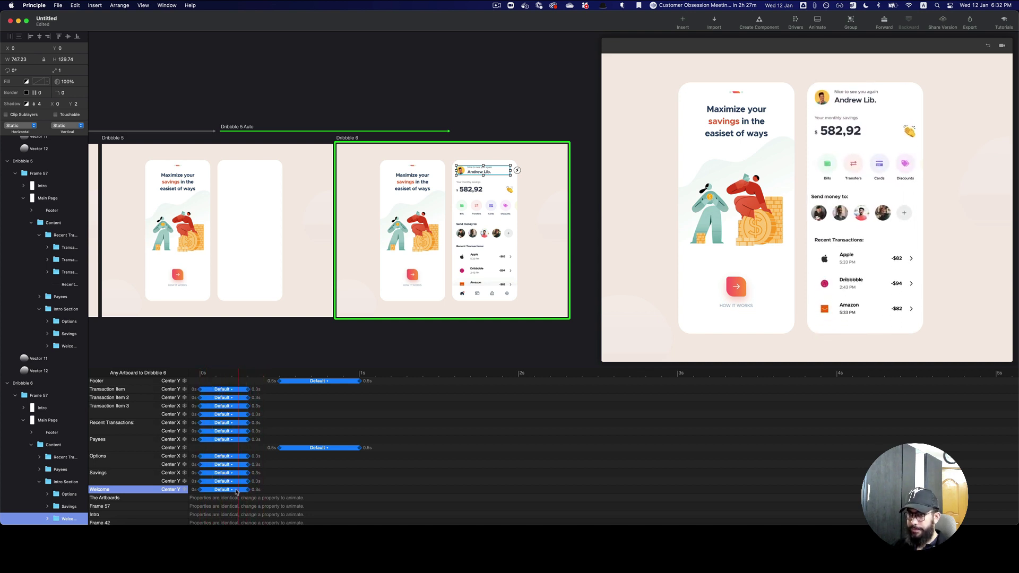
left_click(237, 268)
left_click(237, 267)
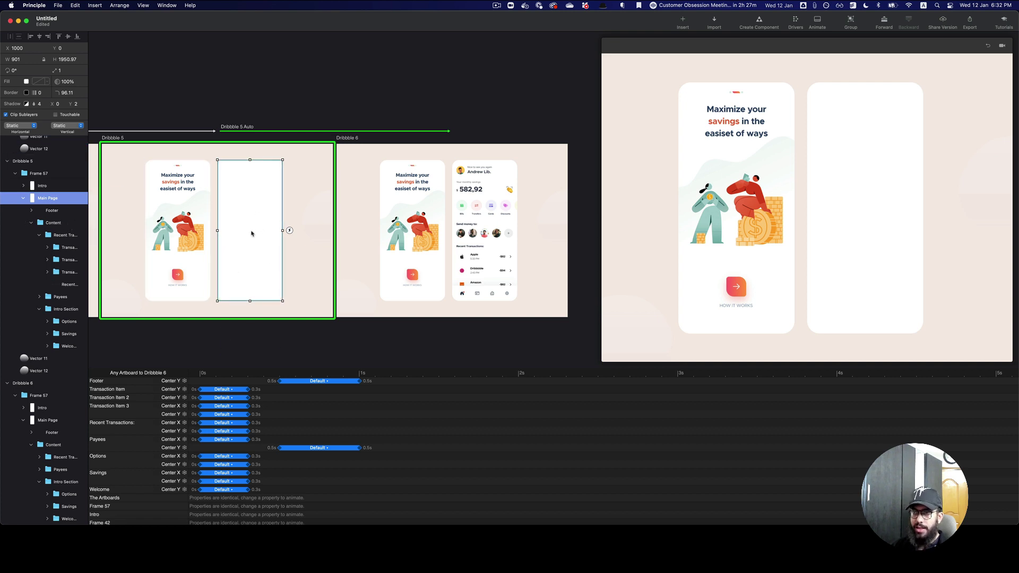
Set the Main Page's Footer in Dribbble 5 to 0% opacity.
left_click(57, 213)
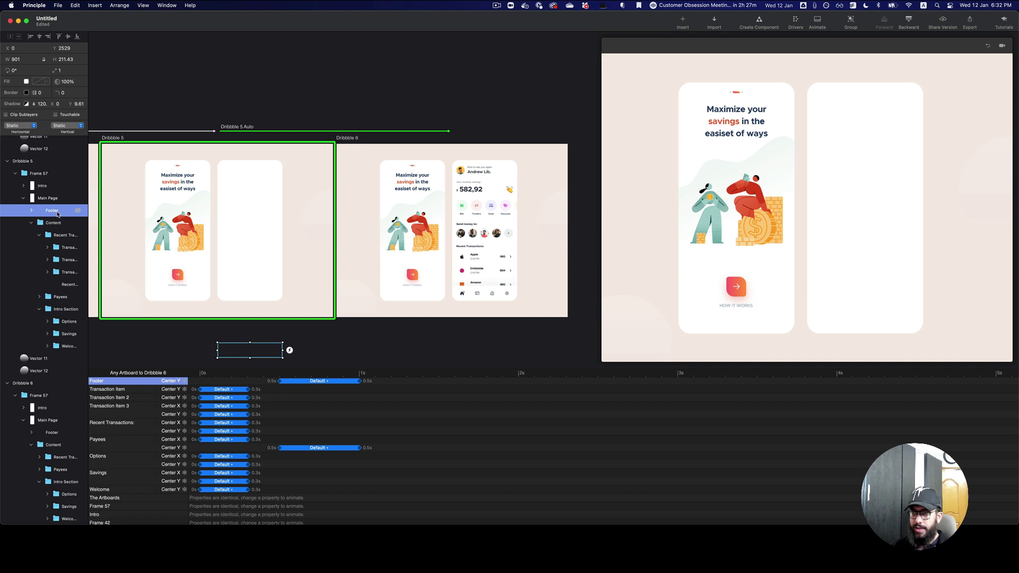
key("0")
key("0")
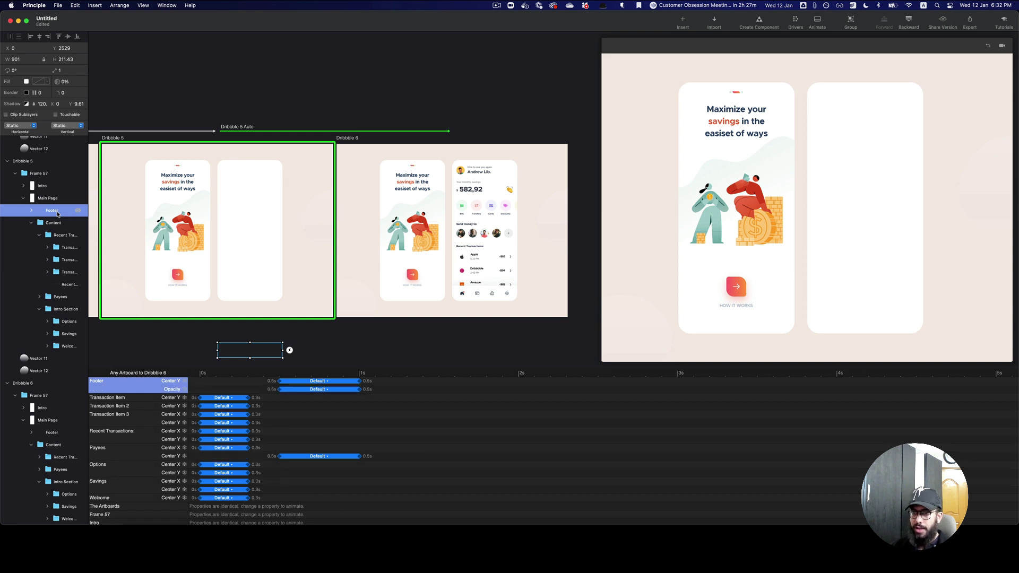
Set the three Transaction items, the Payees group and the Intro Section of Dribbble 5's Main Page to 0% opacity.
left_click(58, 248)
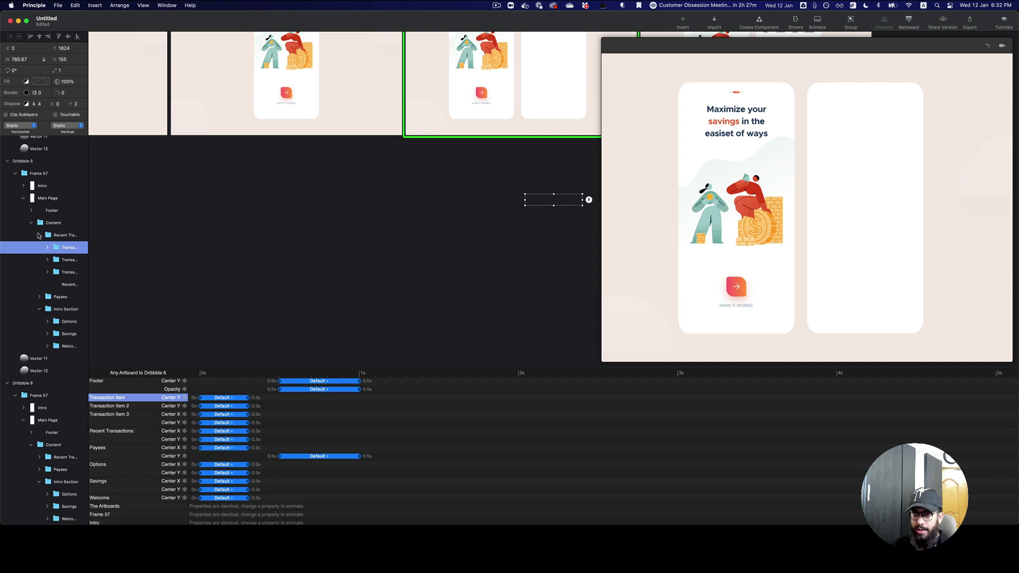
left_click(39, 235)
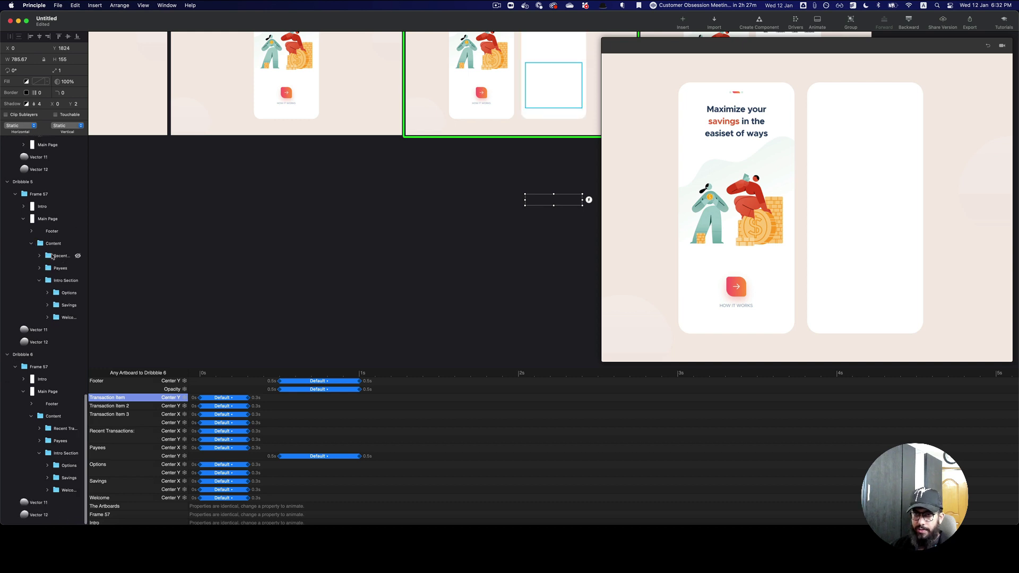
left_click(39, 281)
left_click(60, 295)
left_click(60, 317, "shift")
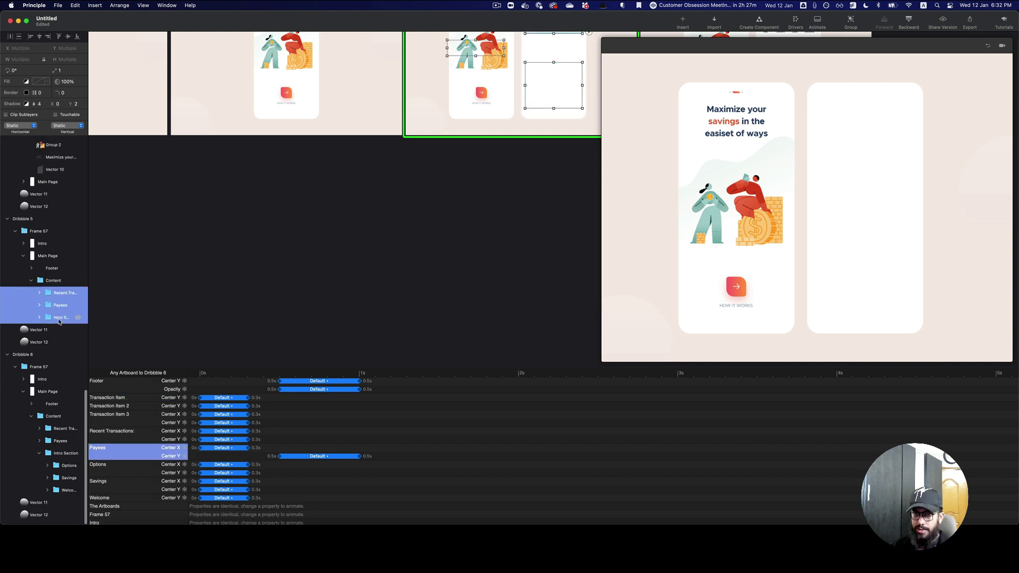
left_click(38, 293)
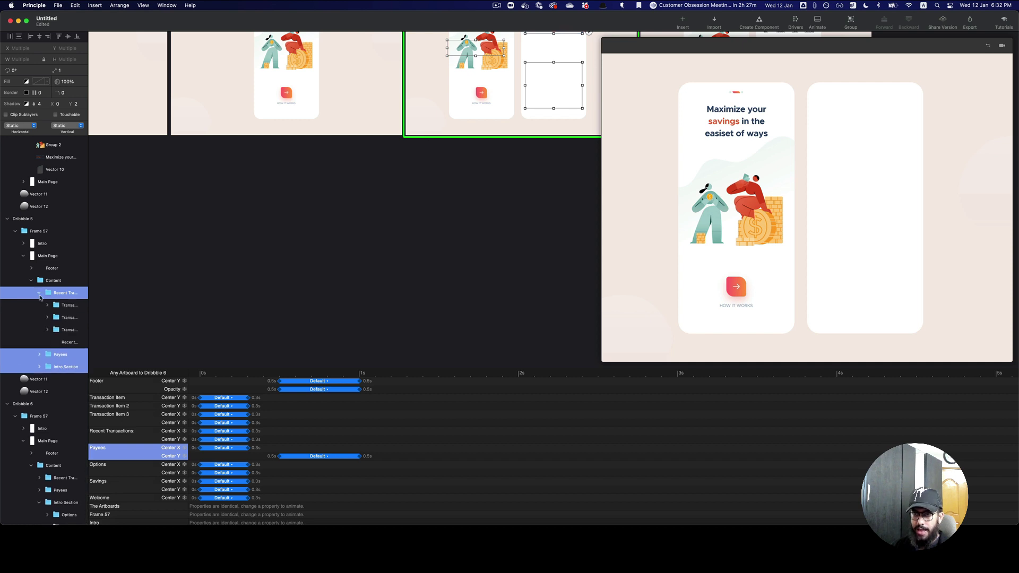
left_click(63, 305)
left_click(59, 330, "shift")
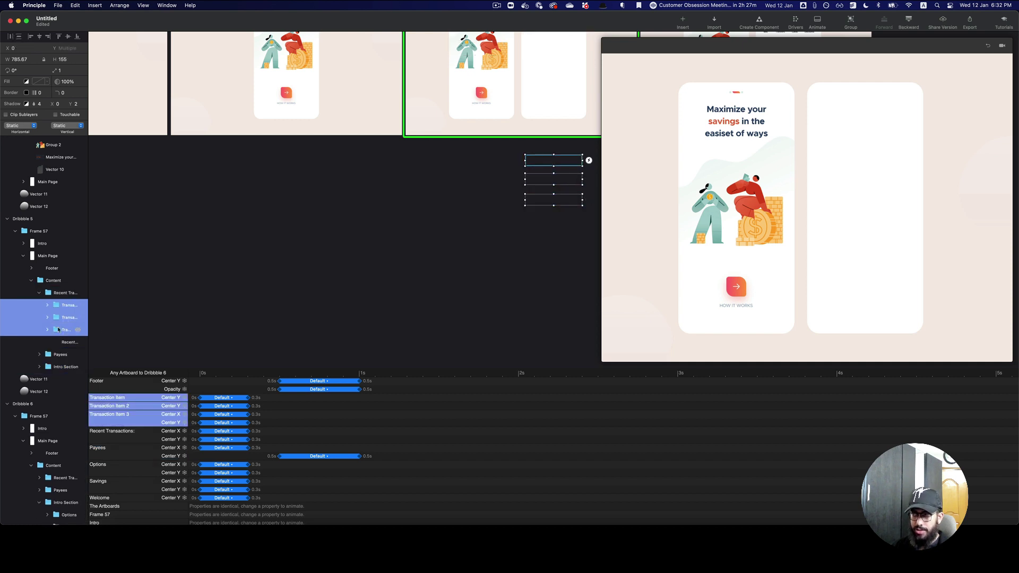
left_click(48, 353)
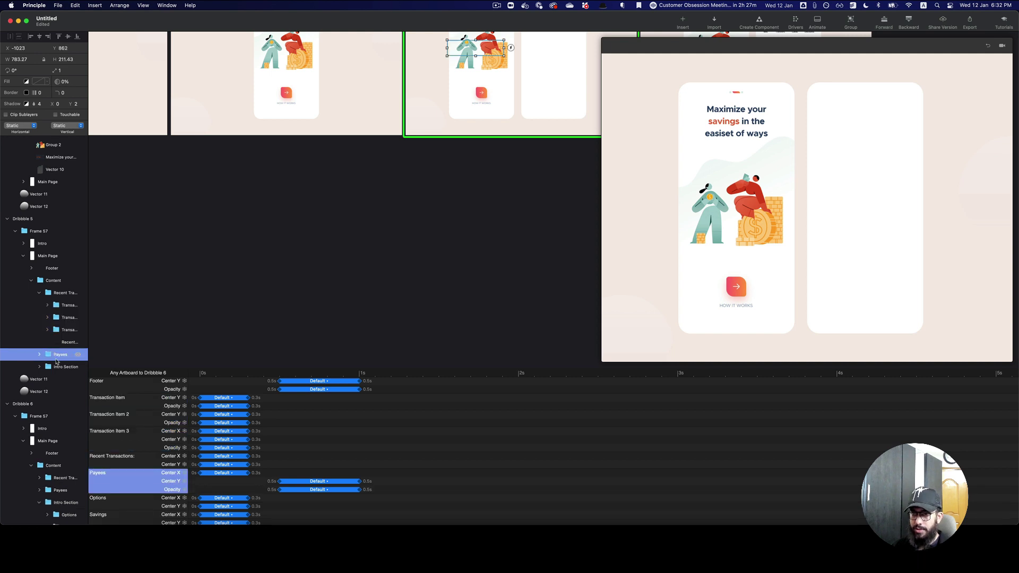
left_click(58, 366)
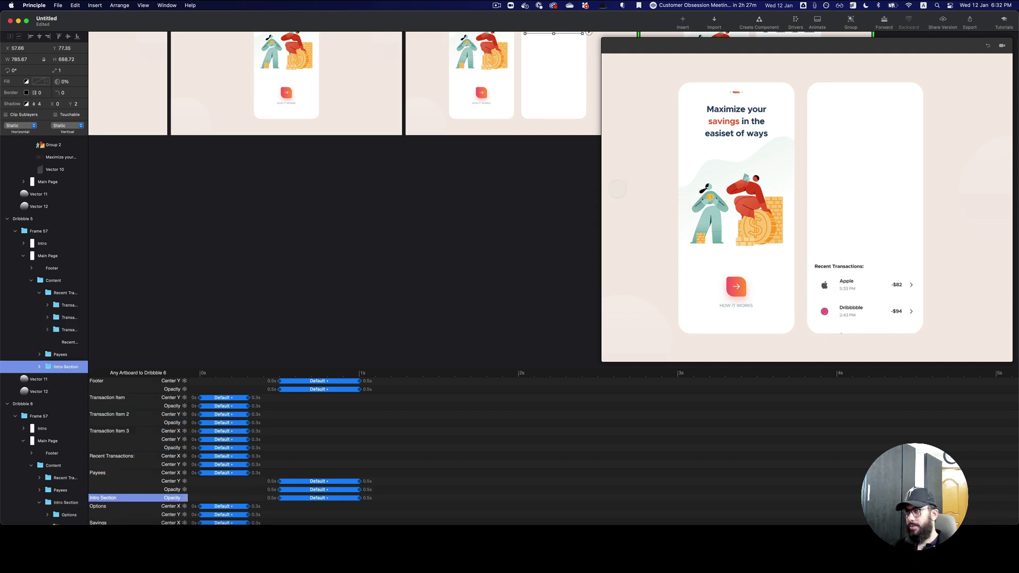
Retime the Footer's Center Y and Opacity animations in the Dribbble 5 Auto transition to start at 0s and last 1s.
left_click(518, 208)
scroll(419, 314, "up", 4)
scroll(419, 314, "right", 10)
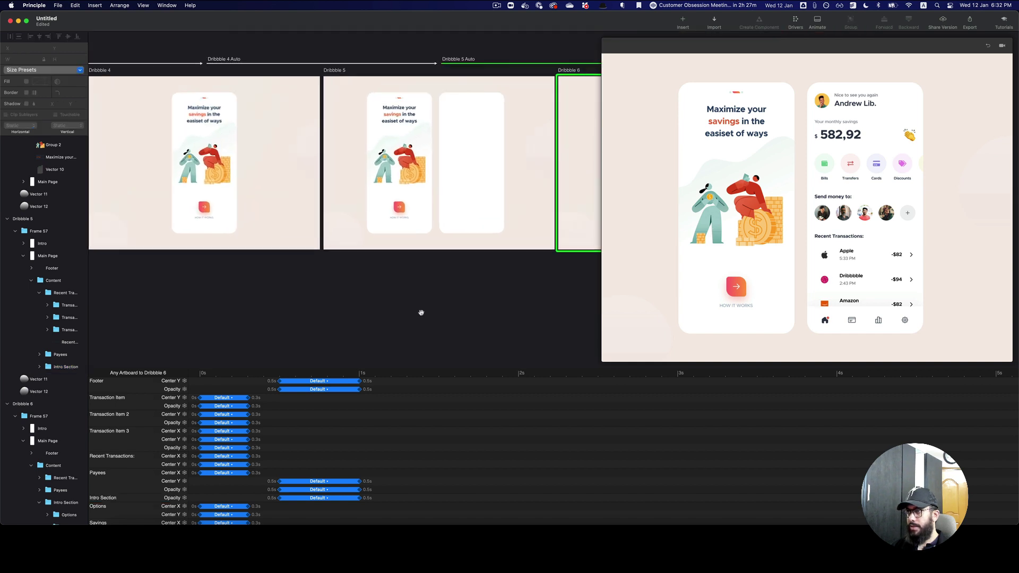
left_click(308, 80)
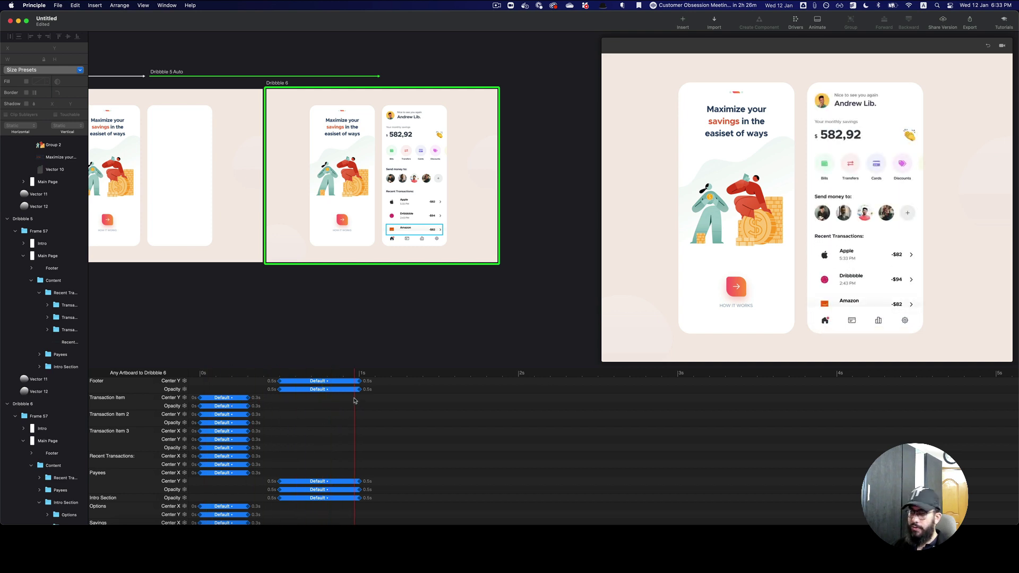
left_click(106, 381)
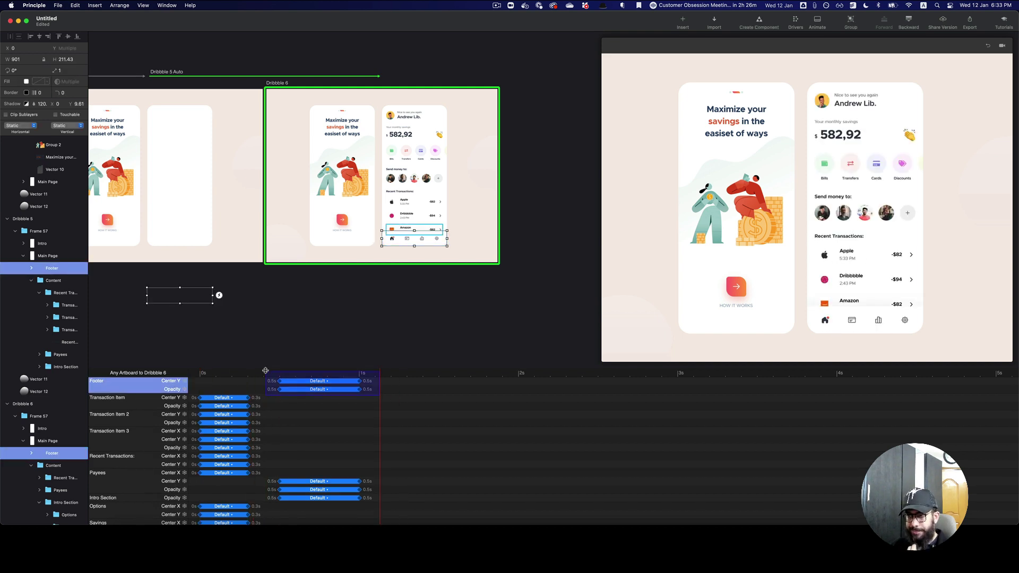
left_click_drag(337, 381, 264, 383)
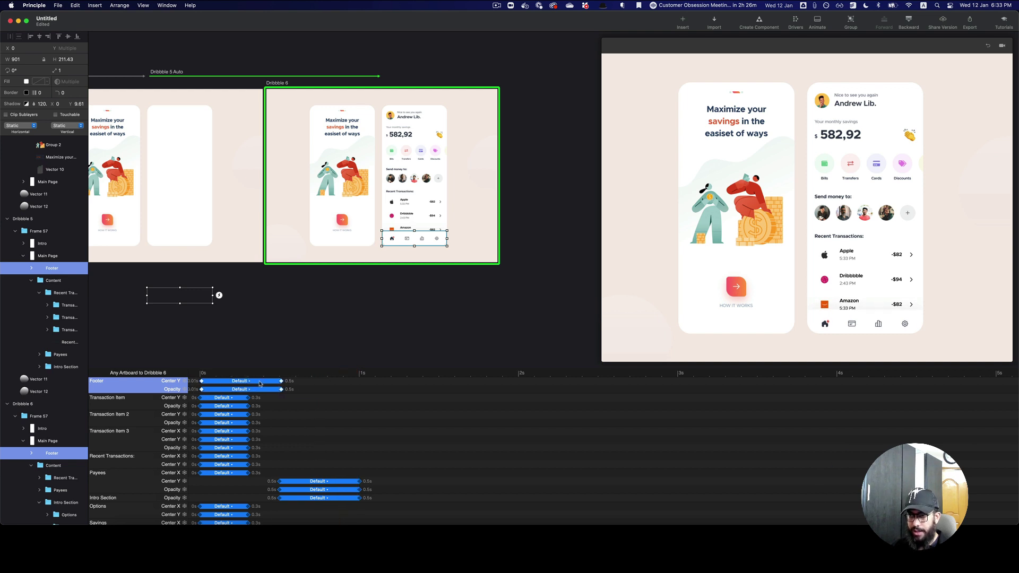
key("Left")
left_click_drag(294, 394, 357, 385)
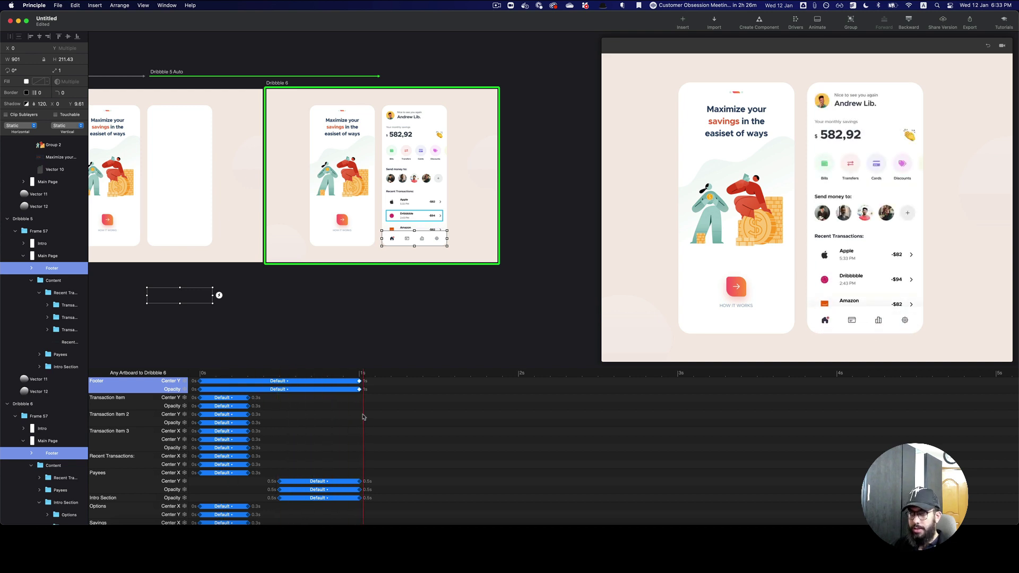
Set the Welcome group in Dribbble 5's Intro Section to 0% opacity and make its Center Y and Opacity animations last 1s.
left_click(417, 118)
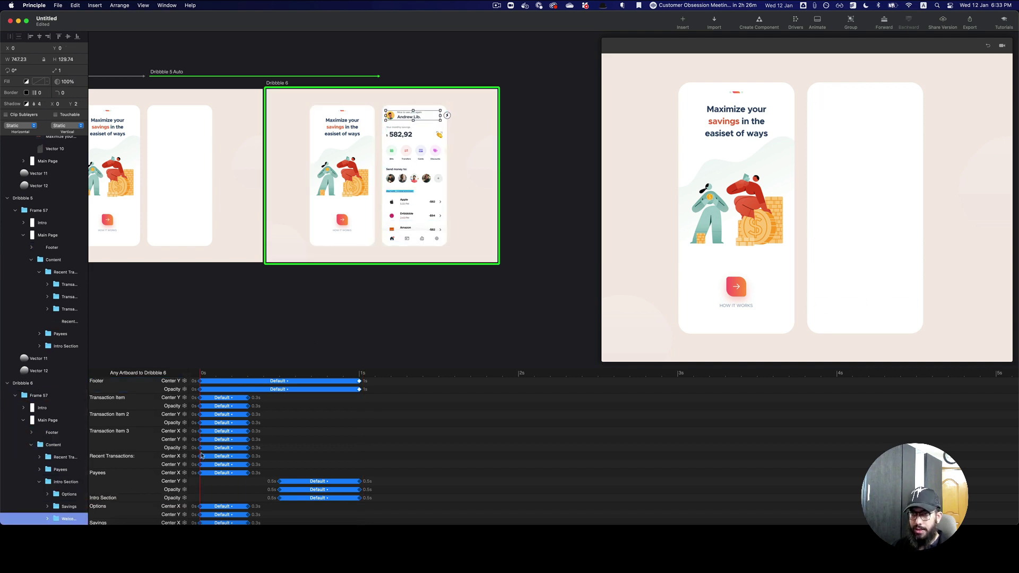
scroll(140, 429, "down", 5)
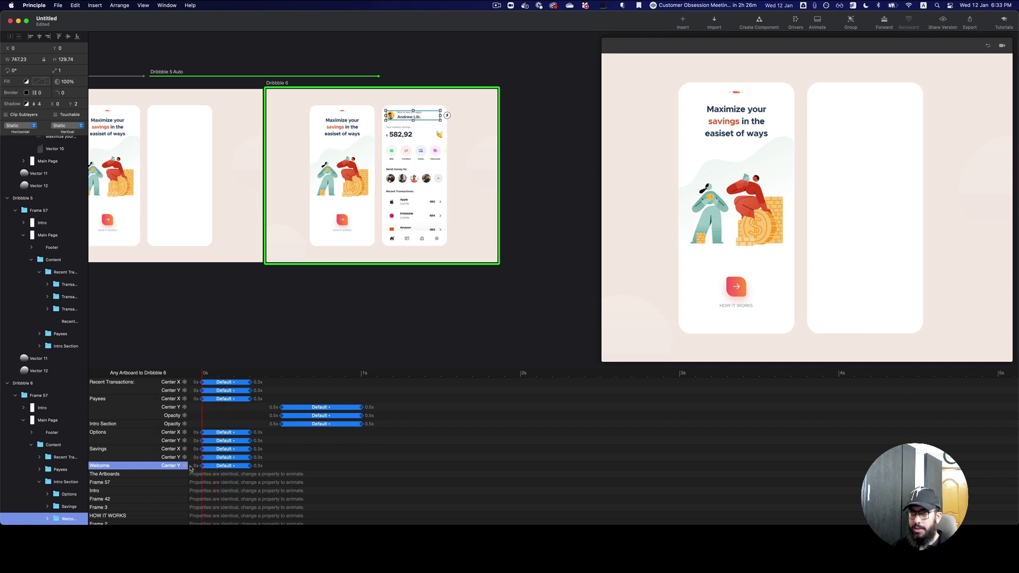
left_click(161, 122)
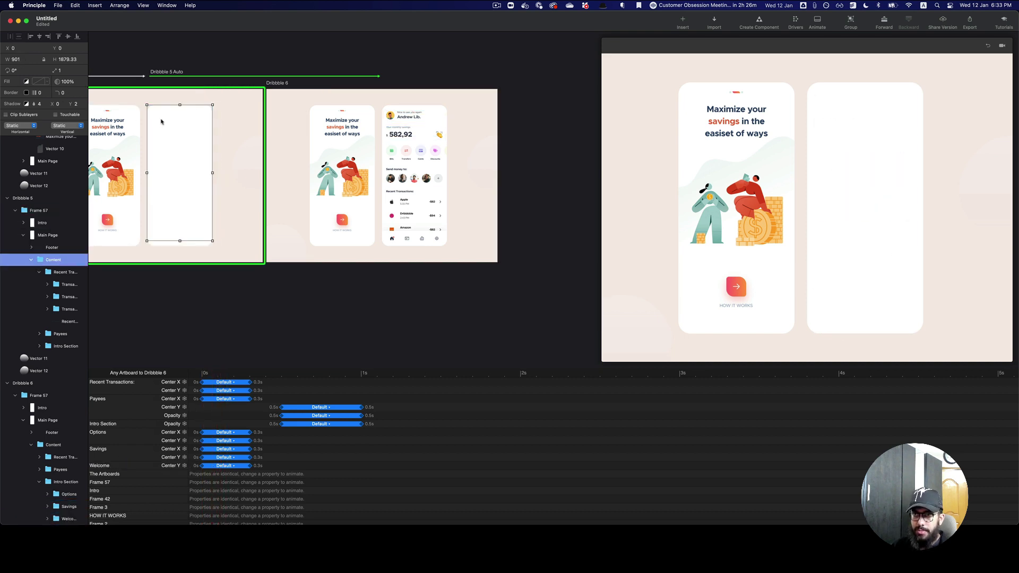
left_click(161, 121)
left_click(40, 346)
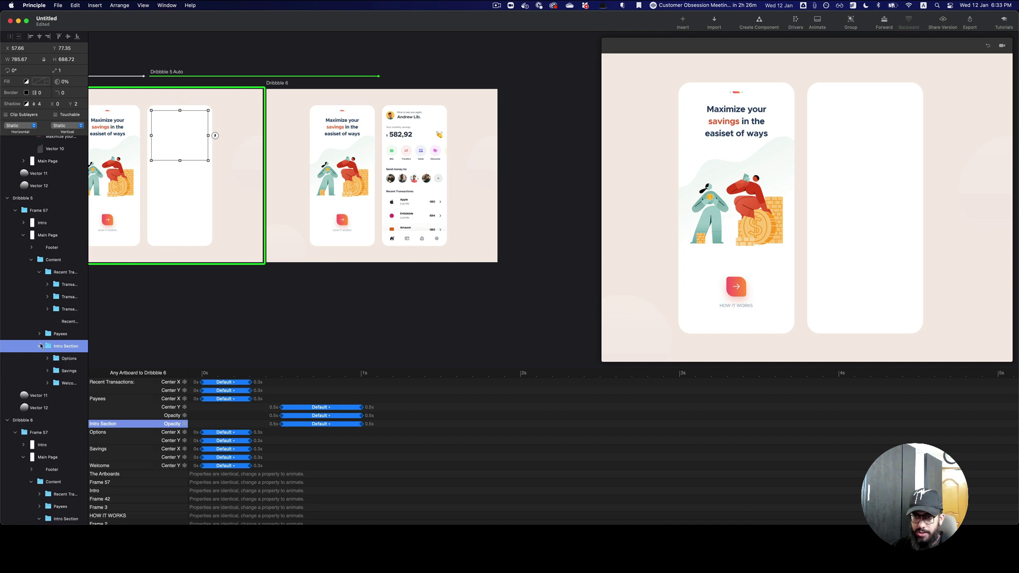
left_click(61, 383)
key("0")
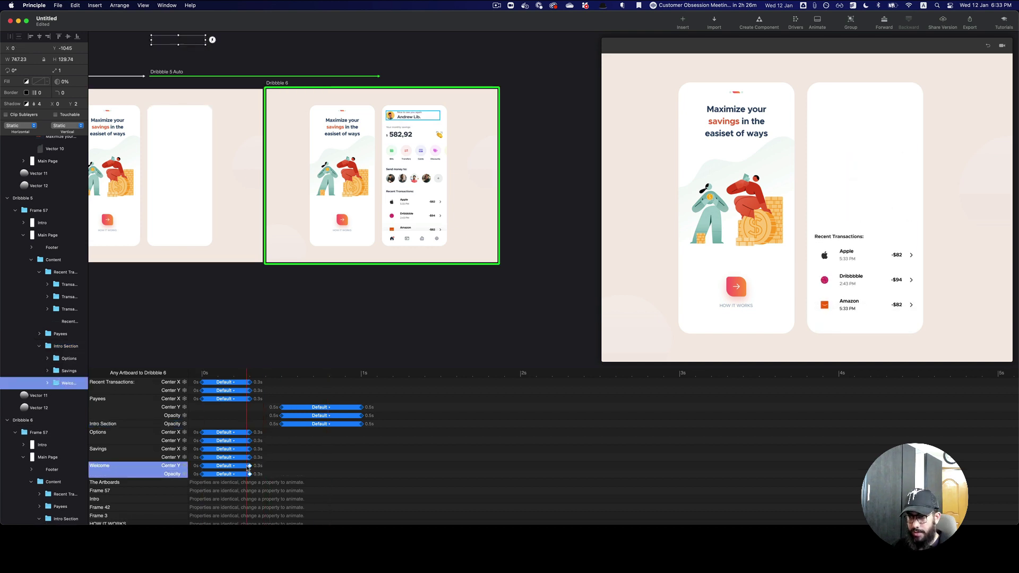
left_click_drag(250, 470, 352, 470)
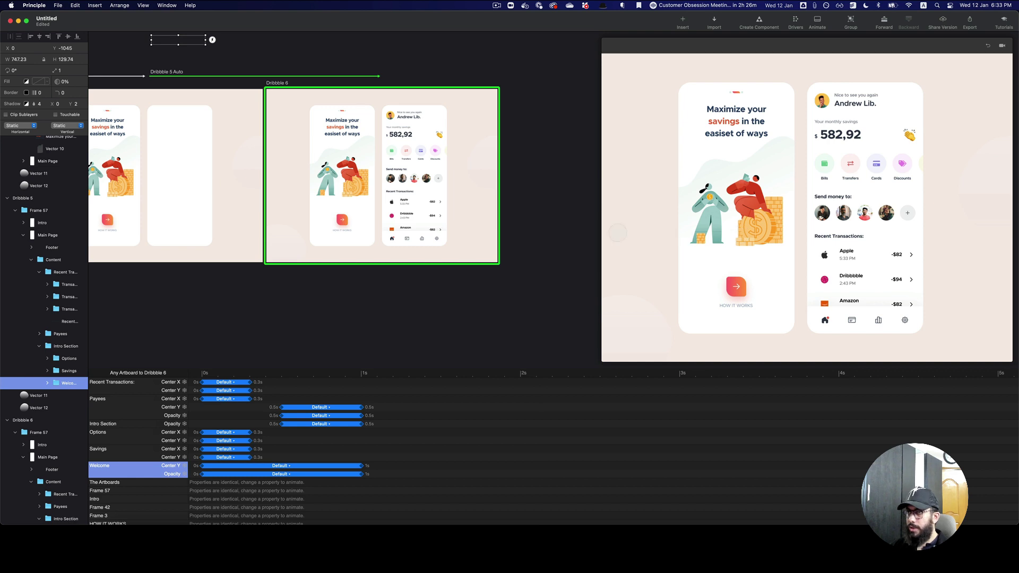
Set the Savings group in Dribbble 5's Intro Section to 0% opacity.
left_click(411, 135)
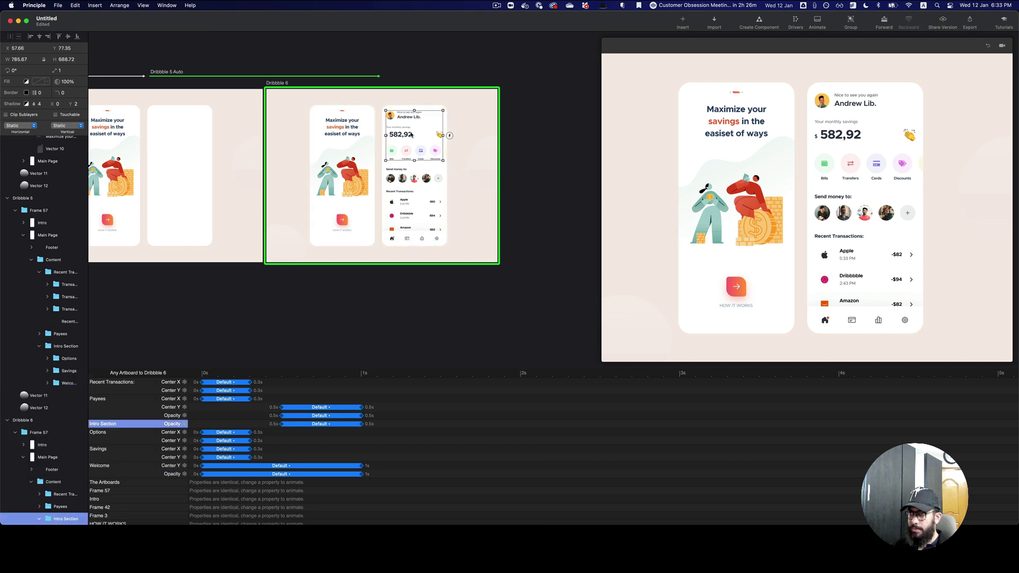
left_click(195, 458)
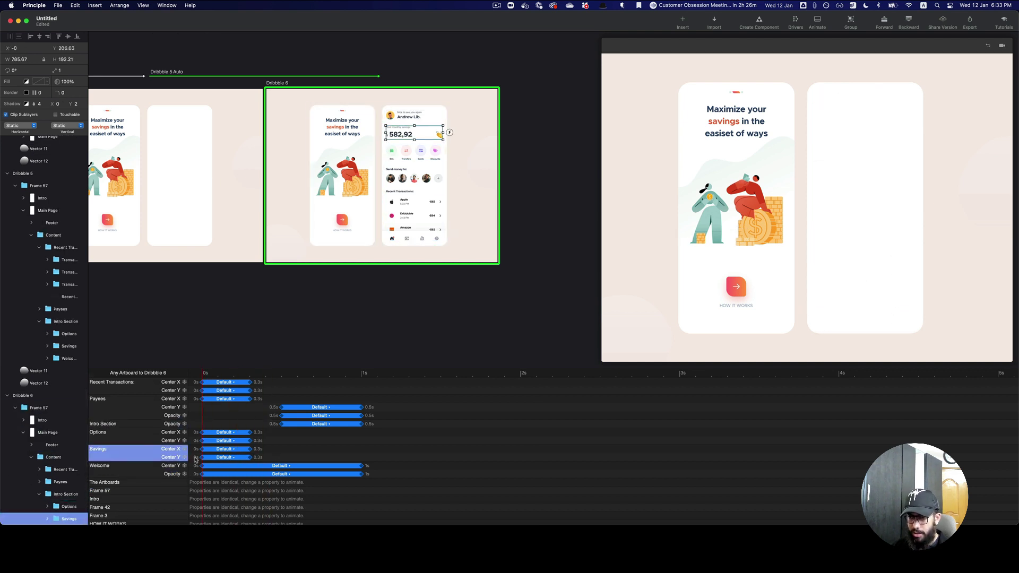
triple_click(187, 172)
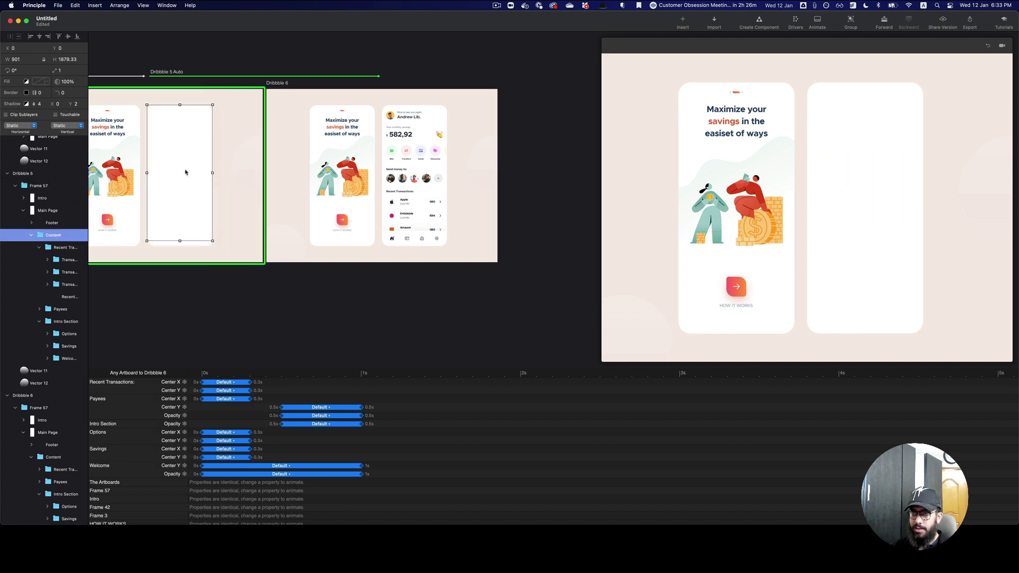
left_click(57, 346)
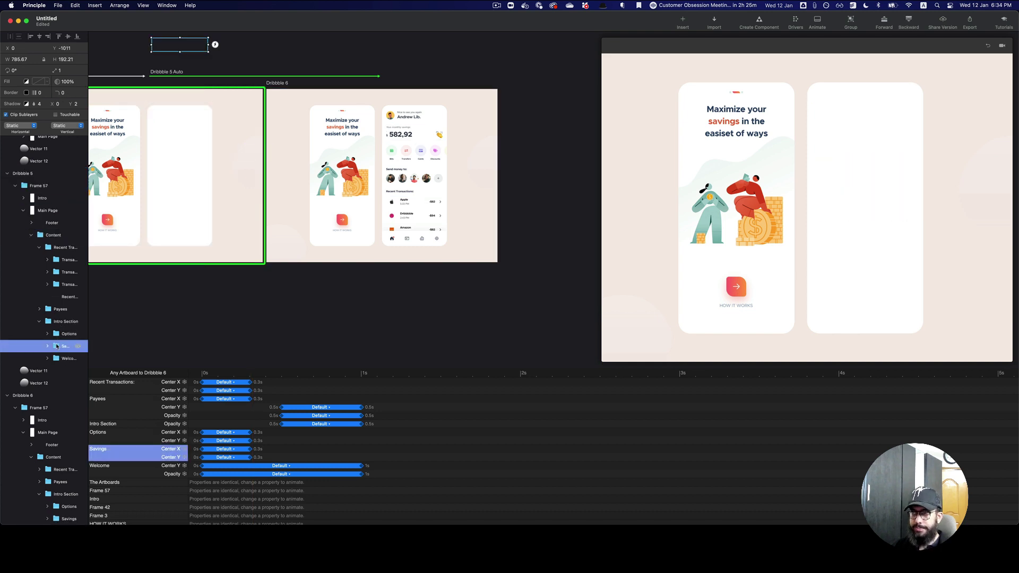
key("0")
key("0")
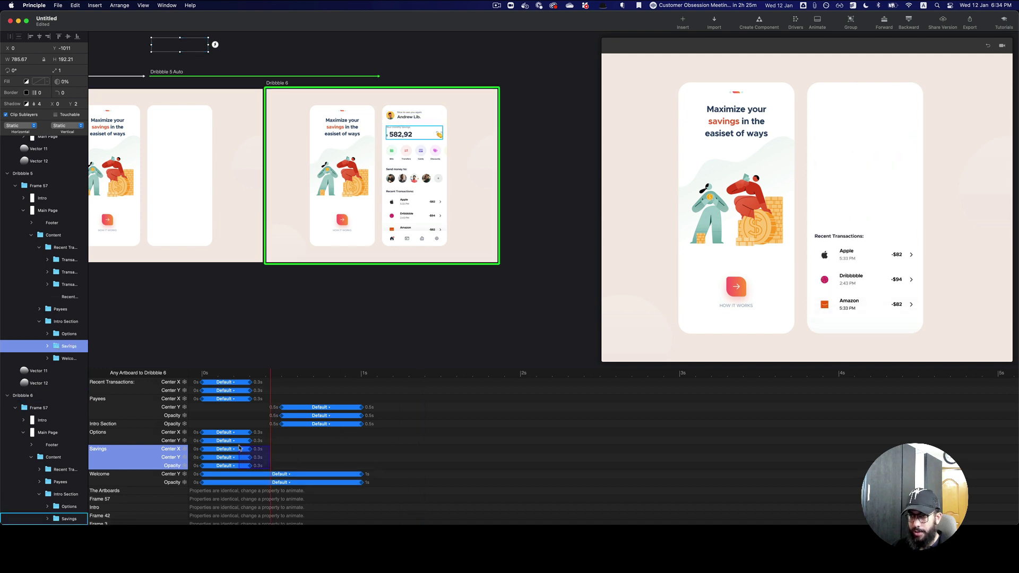
Retime the Savings Center X, Center Y and Opacity animations in the Dribbble 5 Auto transition to start at 1s and last 1s.
left_click_drag(253, 452, 364, 461)
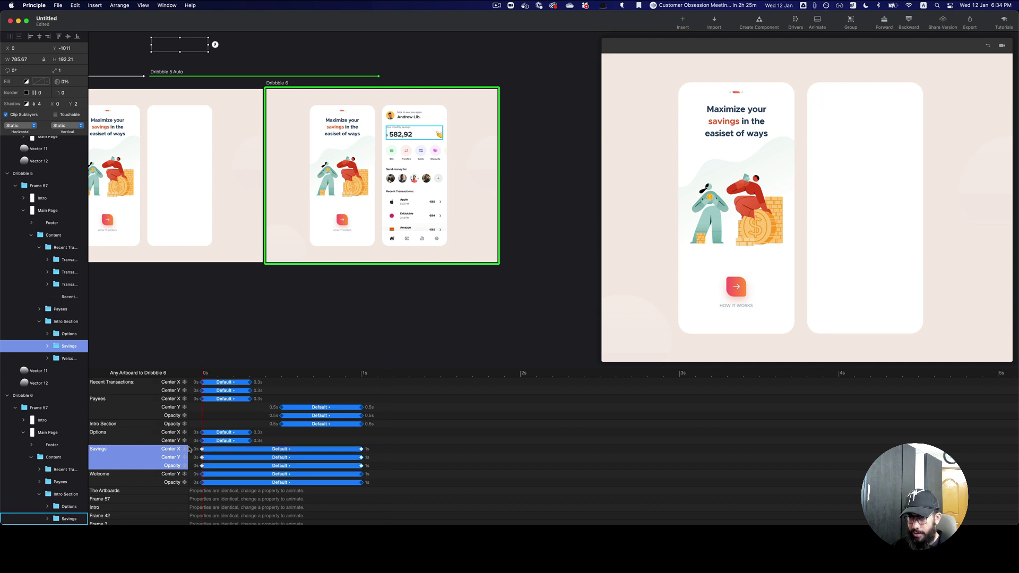
left_click(132, 455)
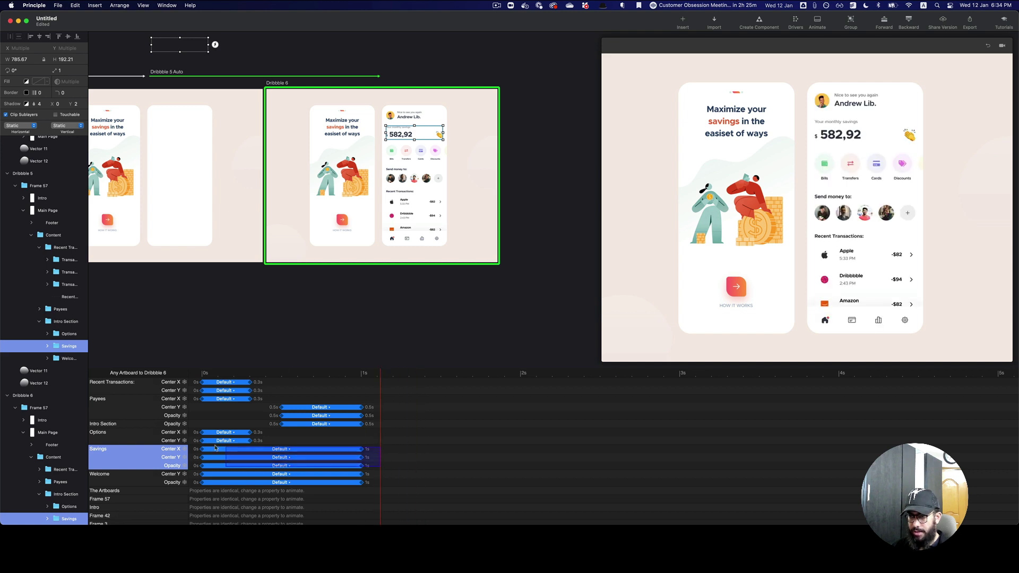
left_click_drag(238, 449, 398, 453)
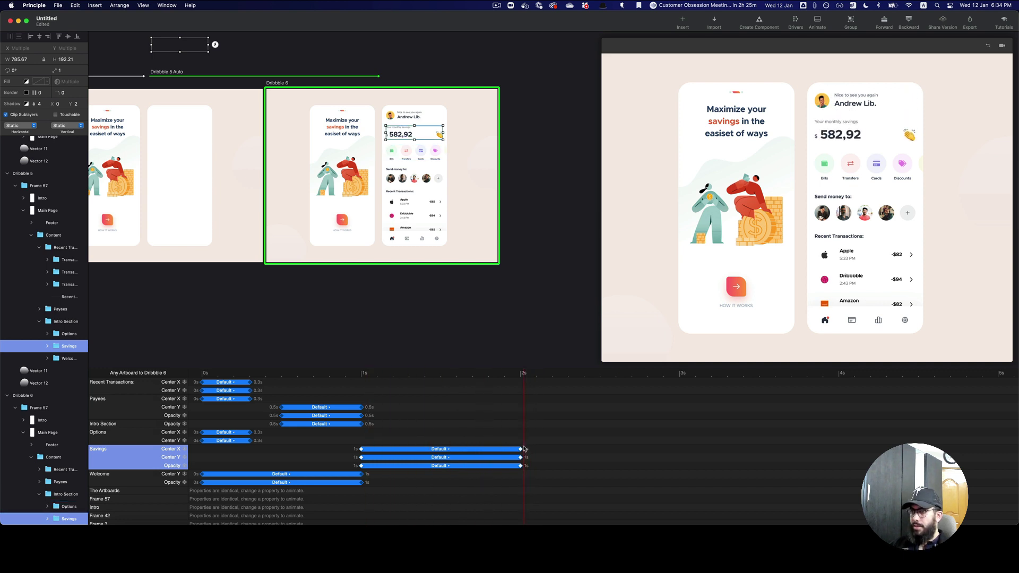
Set the Options group in Dribbble 5's Intro Section to 0% opacity.
left_click(139, 437)
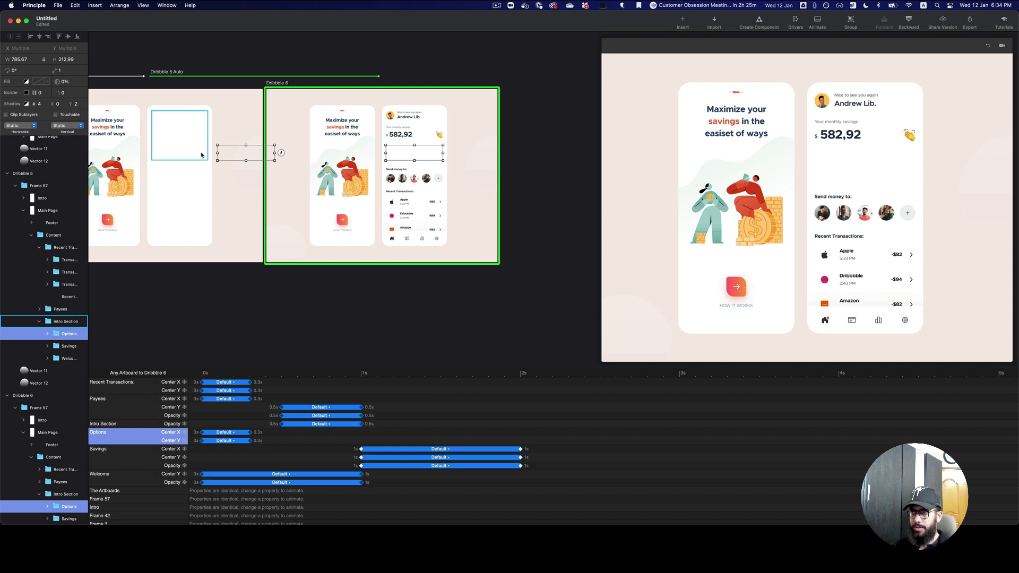
left_click(65, 335)
key("0")
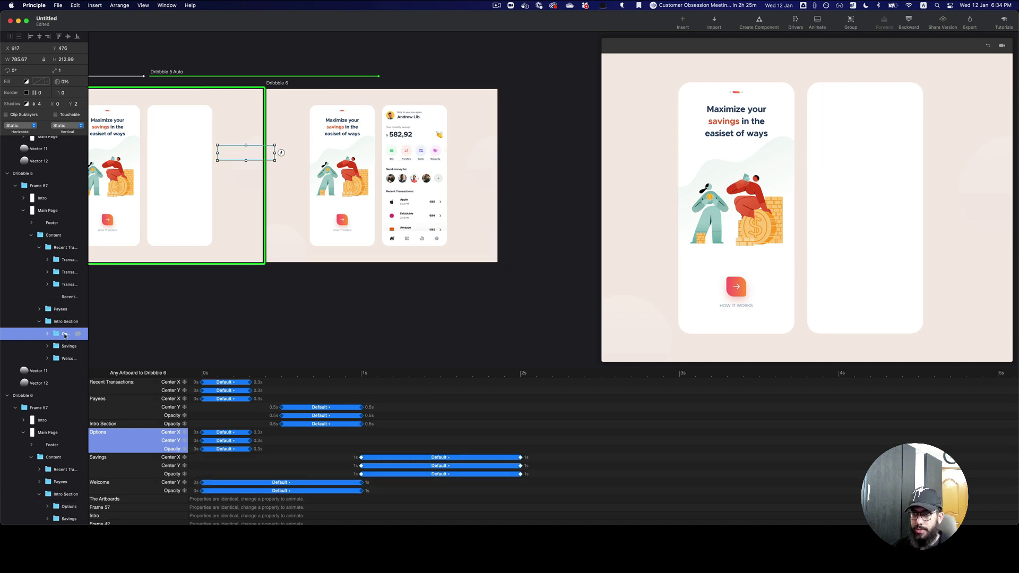
Stretch the Options group's Center X, Center Y and Opacity animations to last 1s, starting at 0s.
scroll(66, 510, "down", 2)
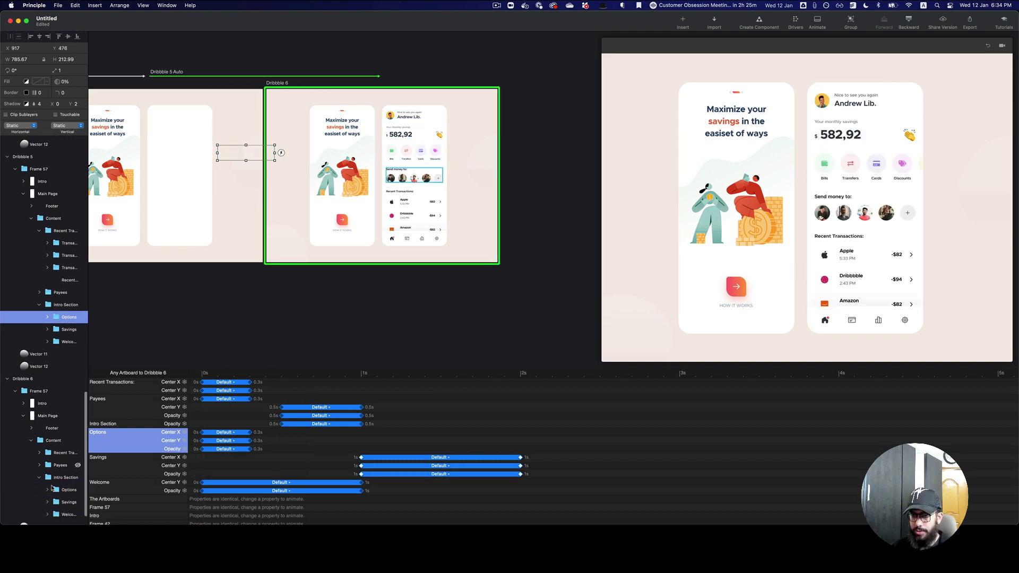
left_click(66, 489)
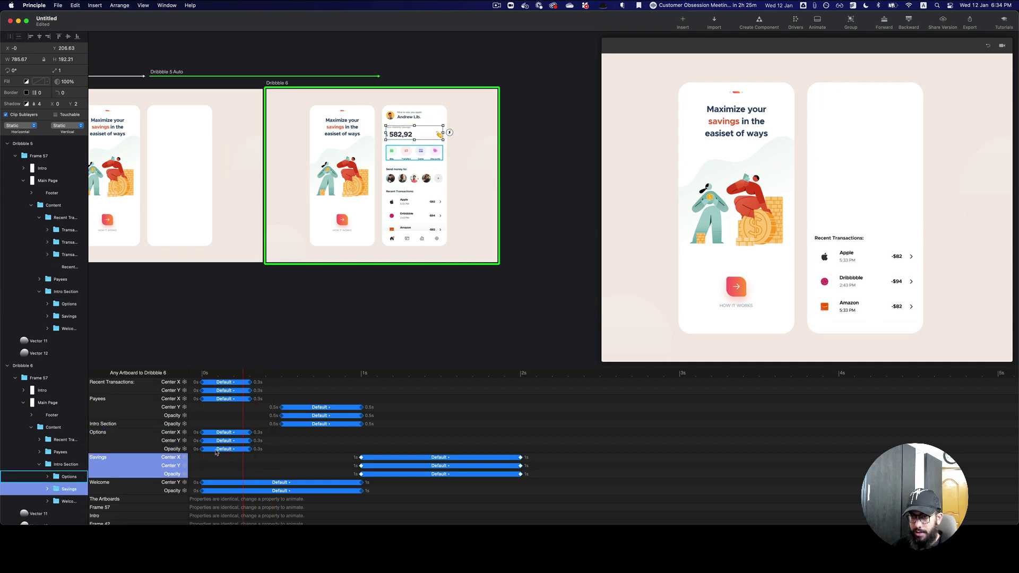
key("Up")
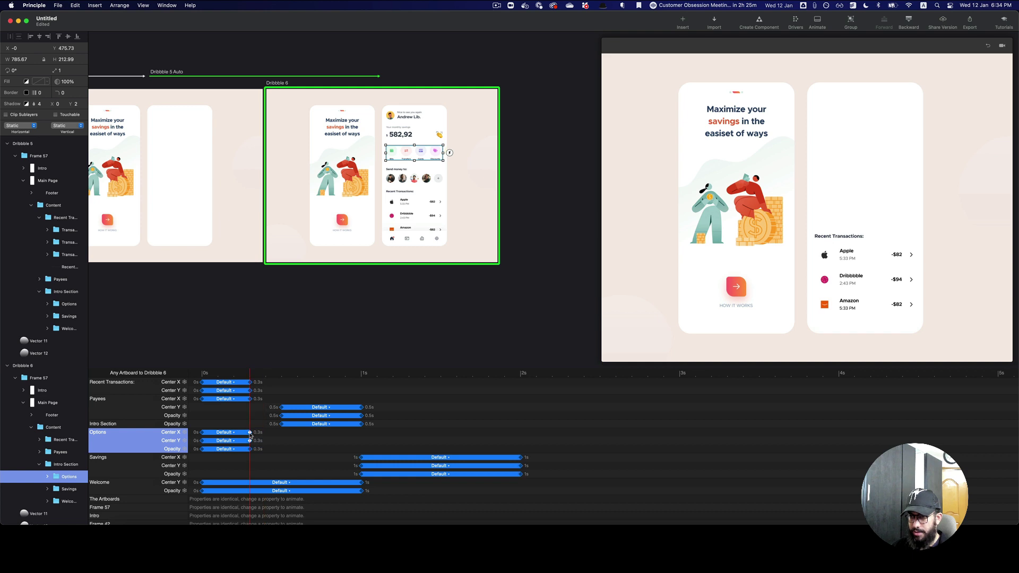
left_click_drag(271, 435, 358, 437)
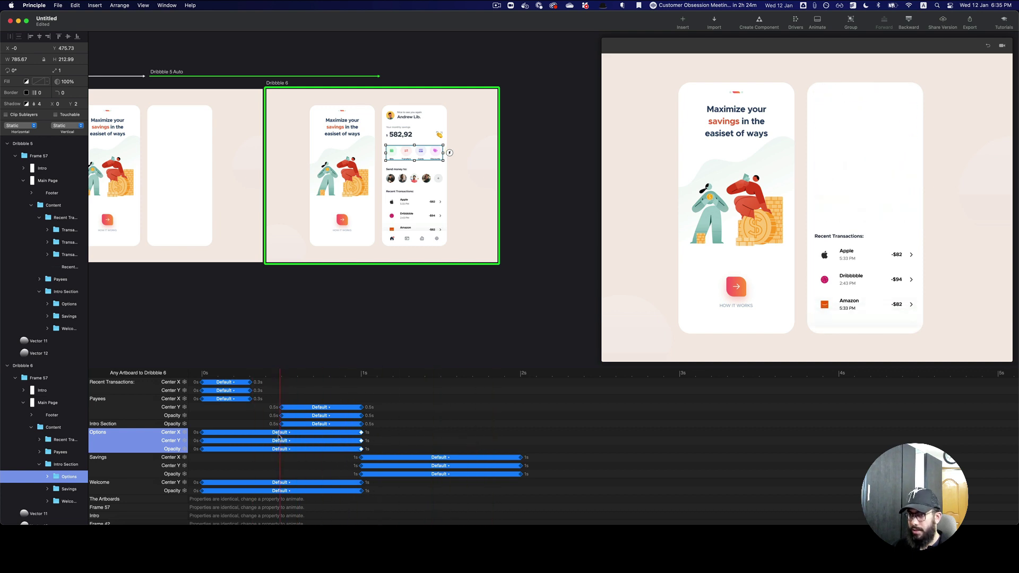
Select the off-screen Options group in the Intro Section of Dribbble 5's Main Page.
left_click(182, 159)
left_click(182, 159)
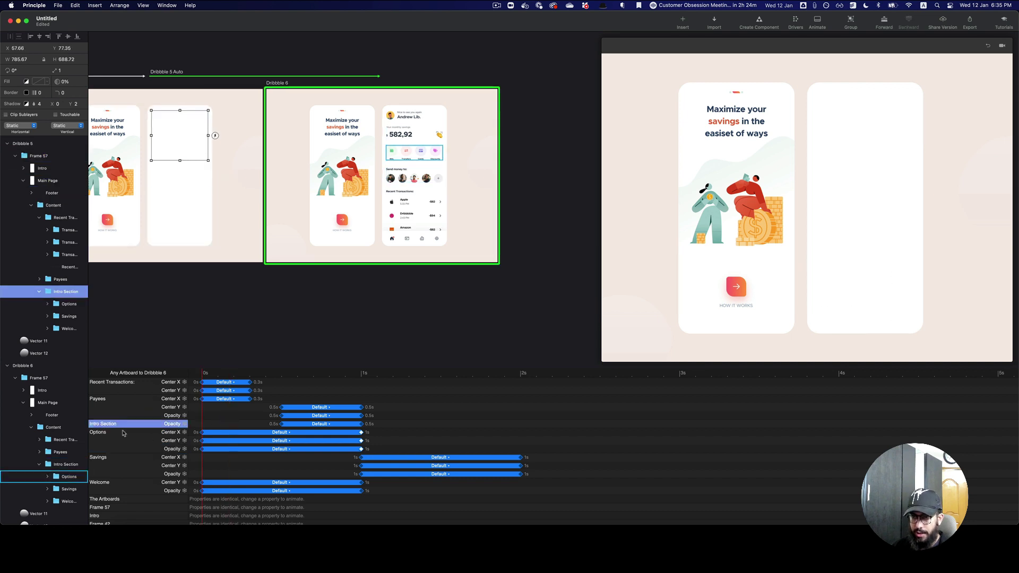
left_click(68, 476)
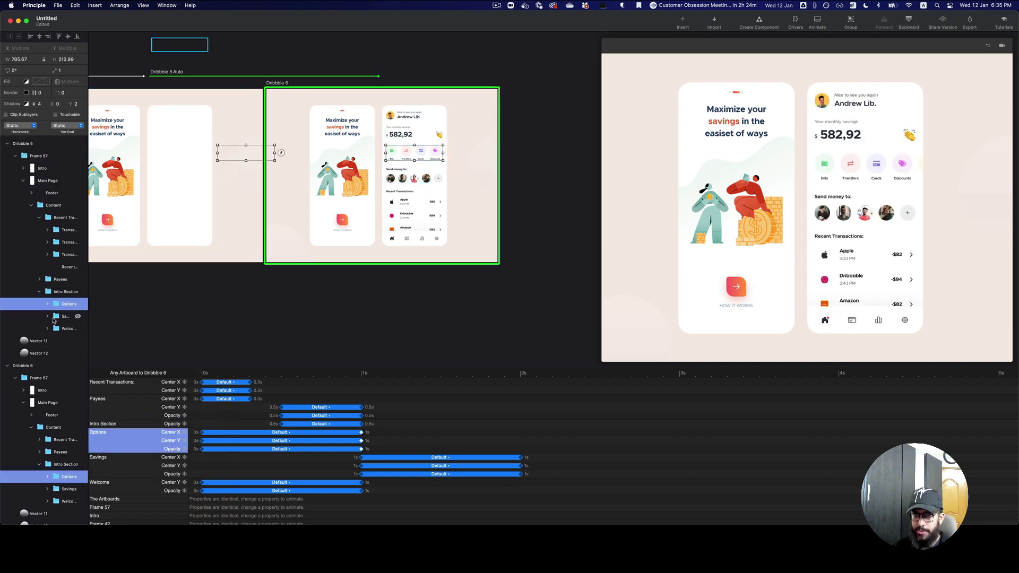
left_click(62, 307)
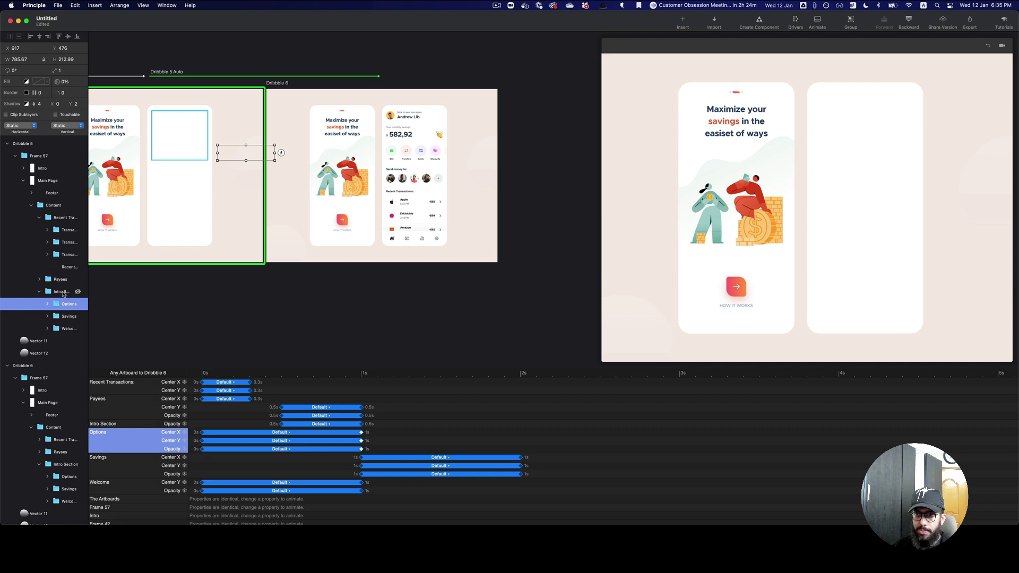
left_click(241, 154)
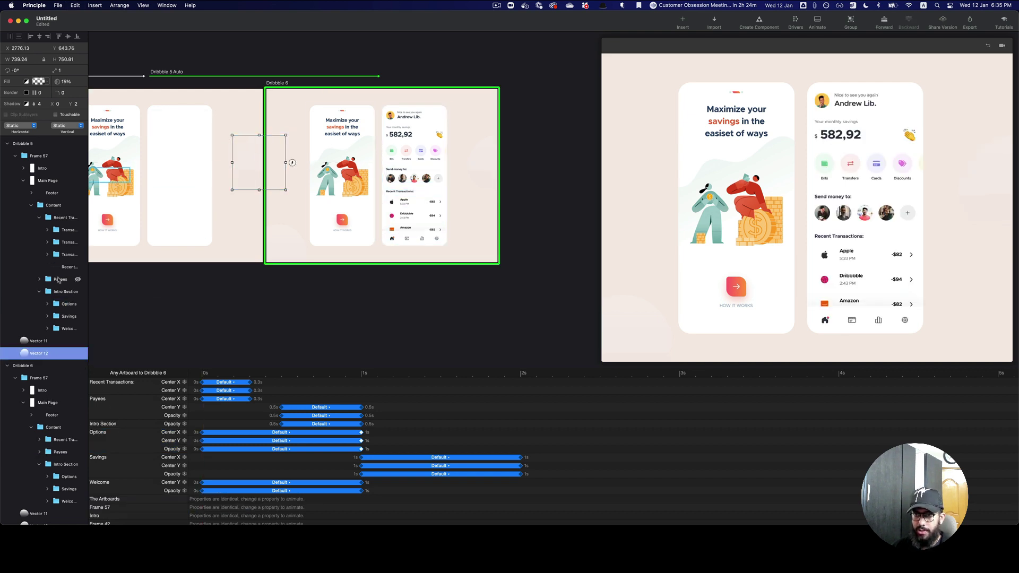
left_click(59, 306)
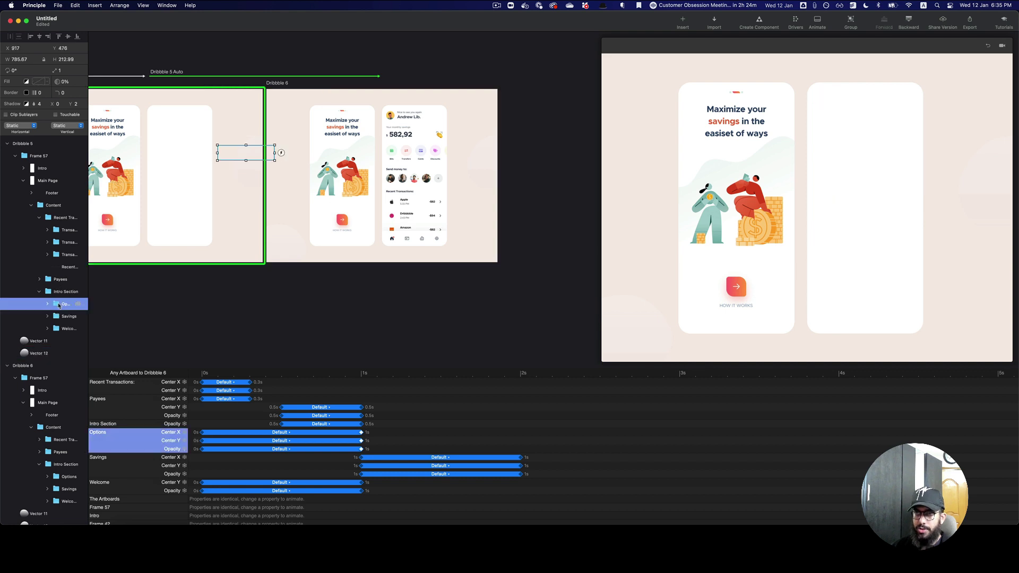
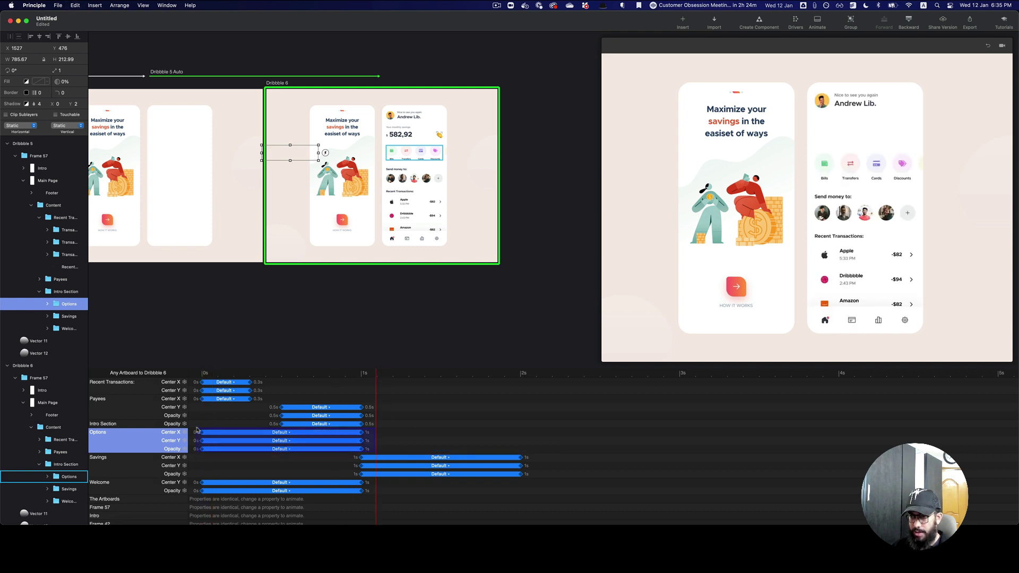
Move the Options group's Center X, Center Y and Opacity animations to start at 1.5s.
left_click_drag(225, 440, 474, 441)
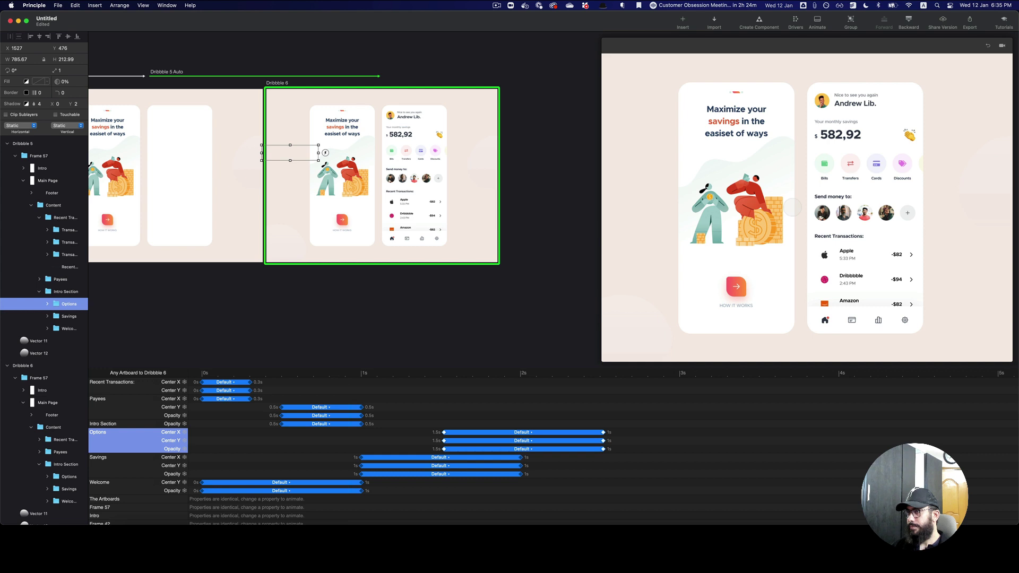
left_click(203, 196)
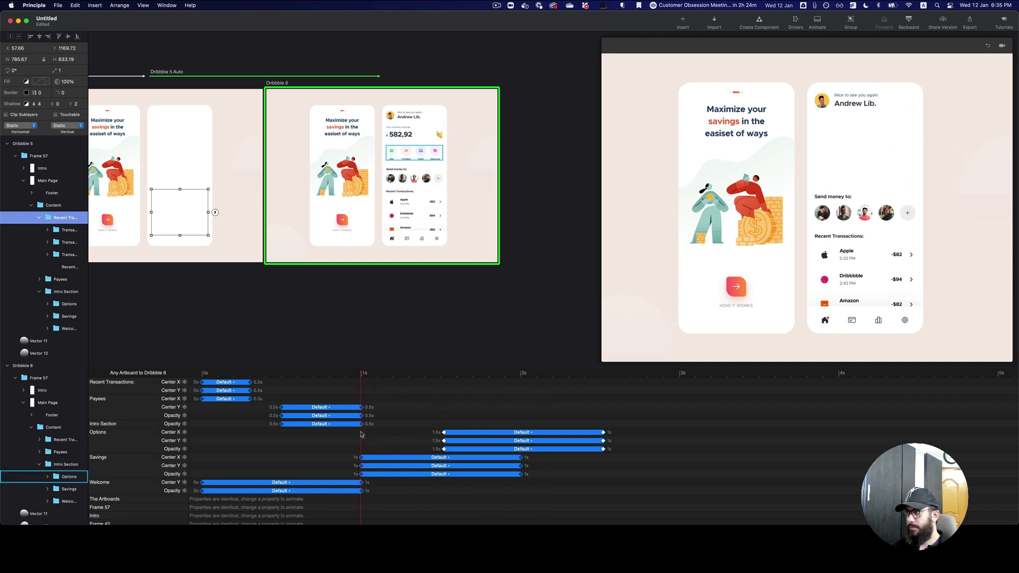
left_click(413, 136)
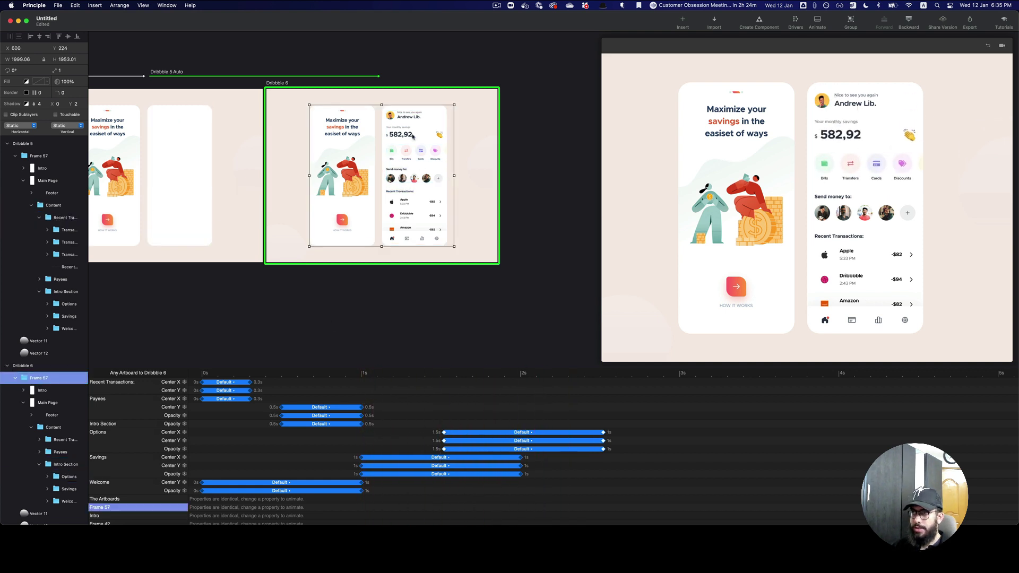
left_click(414, 137)
left_click(414, 136)
left_click(414, 136)
left_click(413, 136)
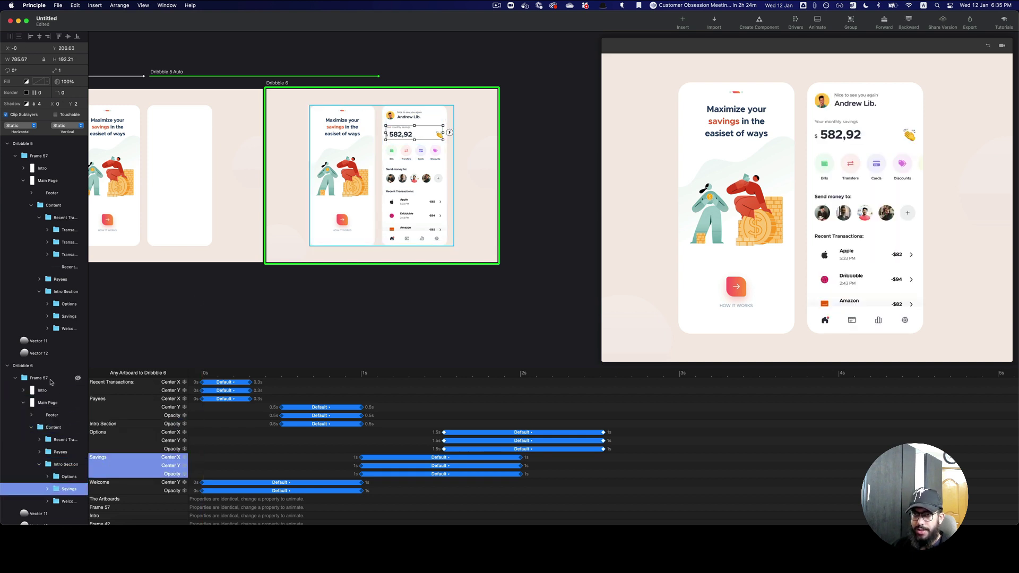
scroll(52, 382, "up", 10)
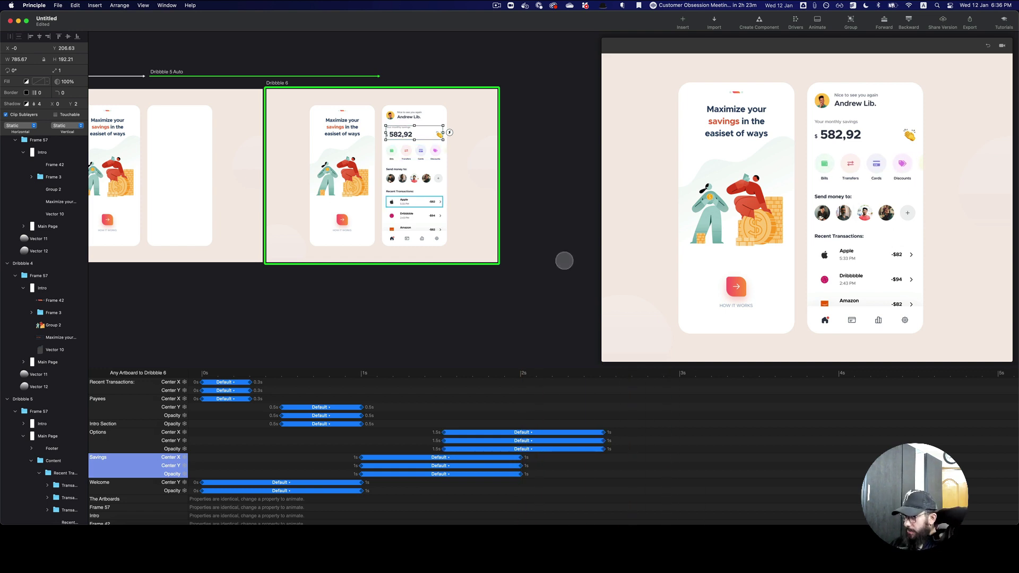
Retime the Payees Center Y and Opacity animations and the Intro Section Opacity animation to start at 2s and last 1s.
left_click(414, 178)
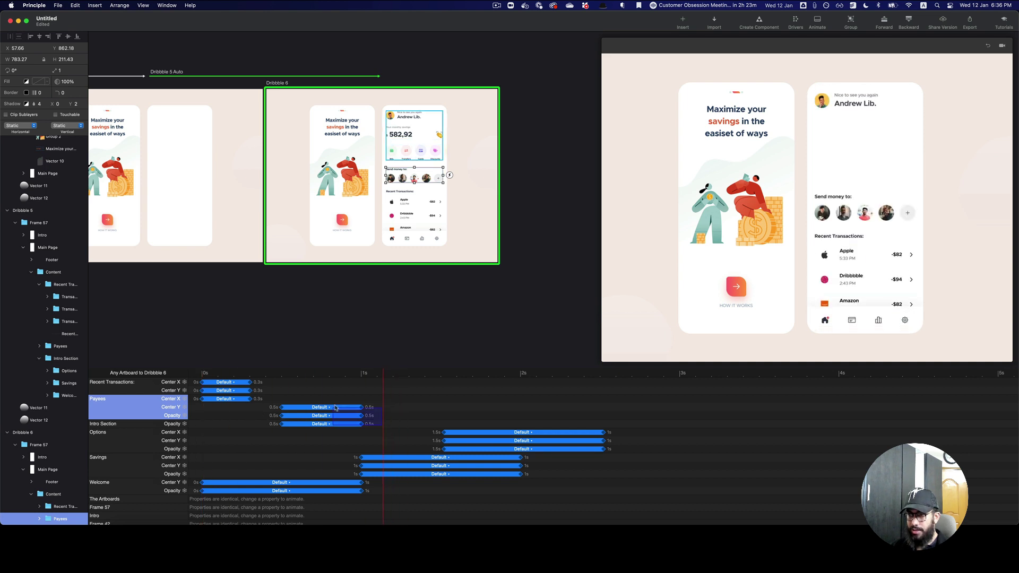
left_click_drag(363, 409, 450, 418)
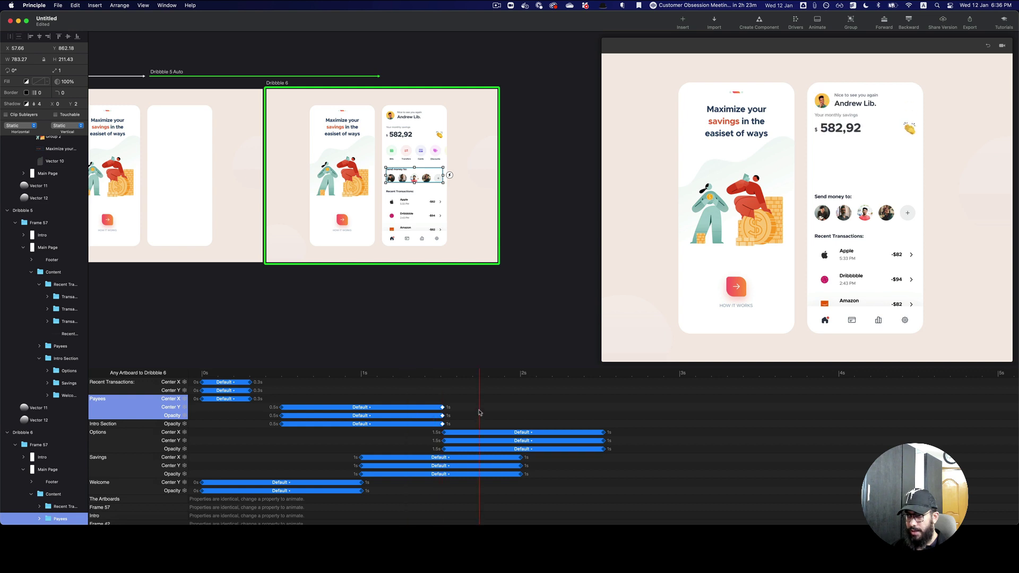
left_click_drag(322, 426, 572, 434)
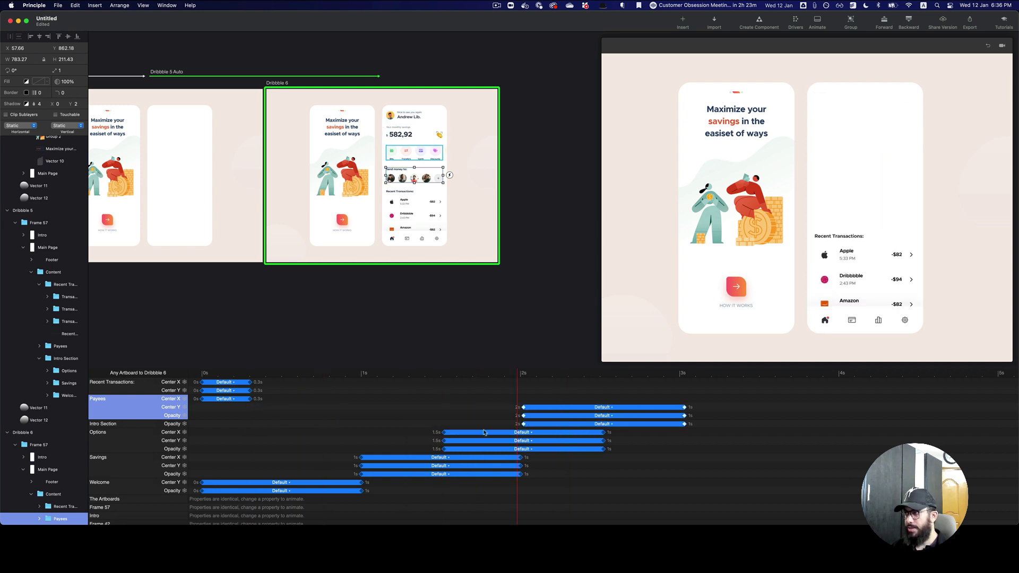
Review the staggered timings in the Dribbble 5 Auto timeline, from the footer through the transaction items to the Savings group.
key("w")
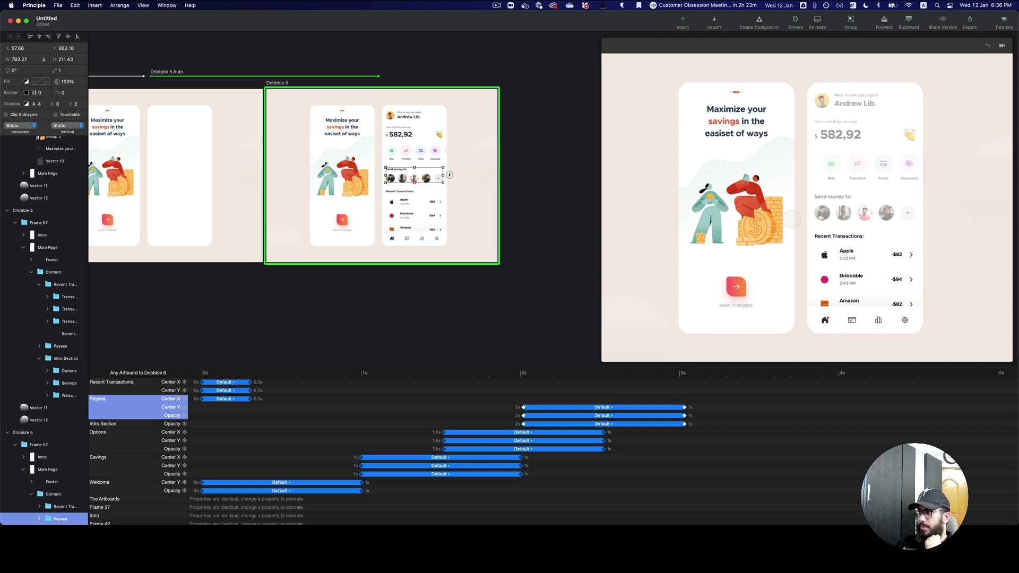
left_click(458, 383)
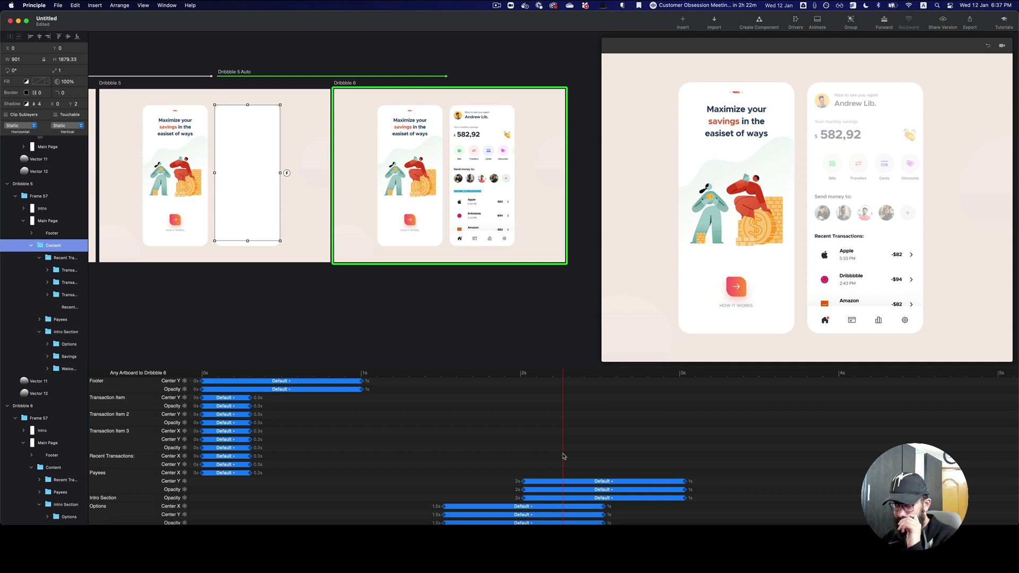
scroll(564, 456, "down", 10)
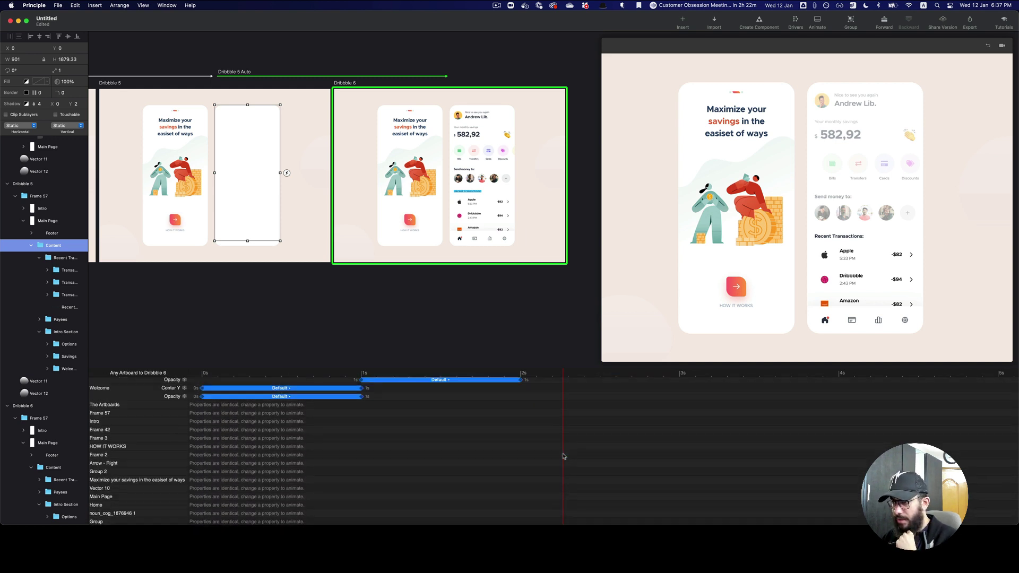
scroll(563, 457, "up", 9)
scroll(563, 456, "up", 1)
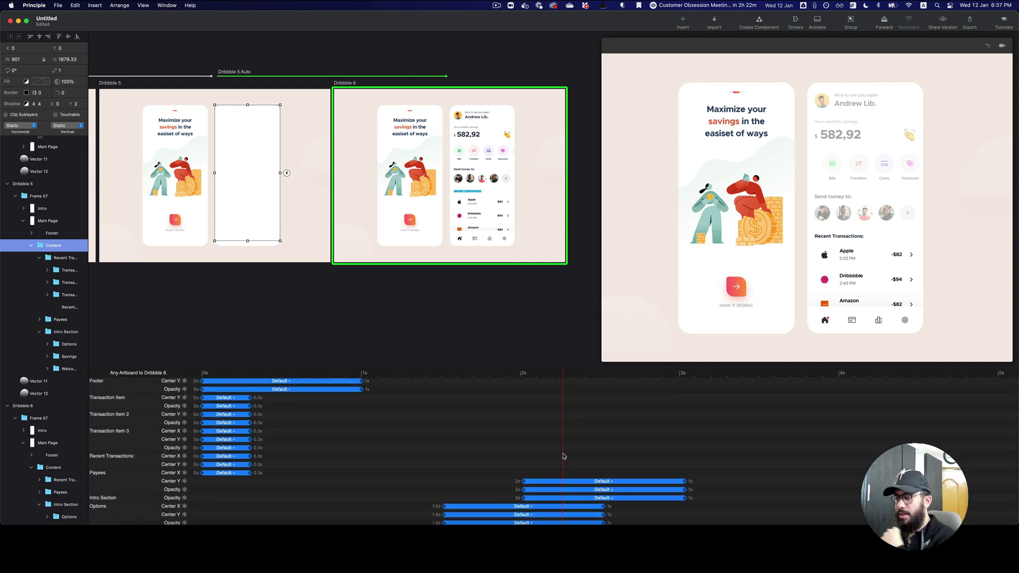
scroll(563, 456, "down", 1)
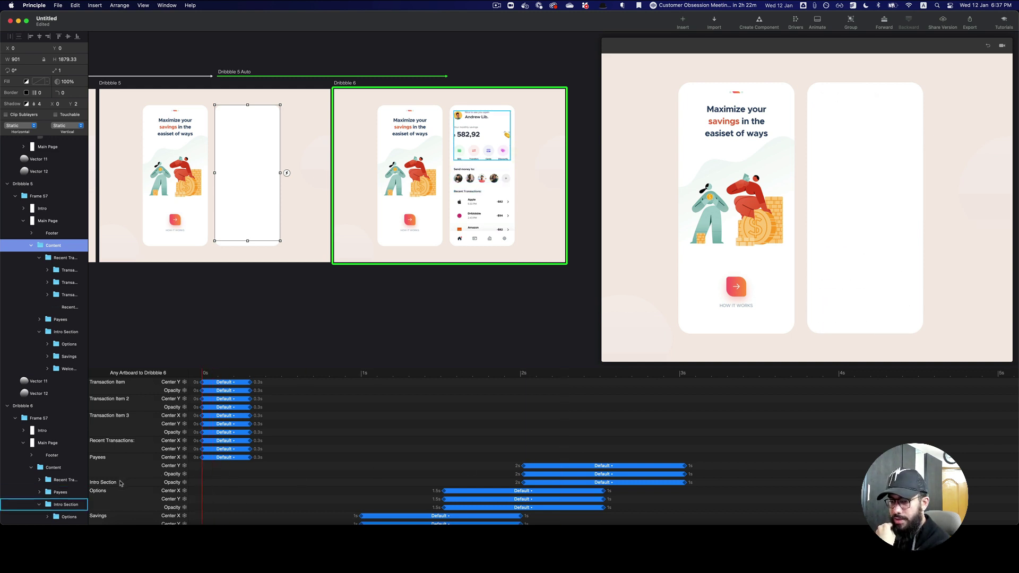
left_click(467, 134)
left_click(467, 134)
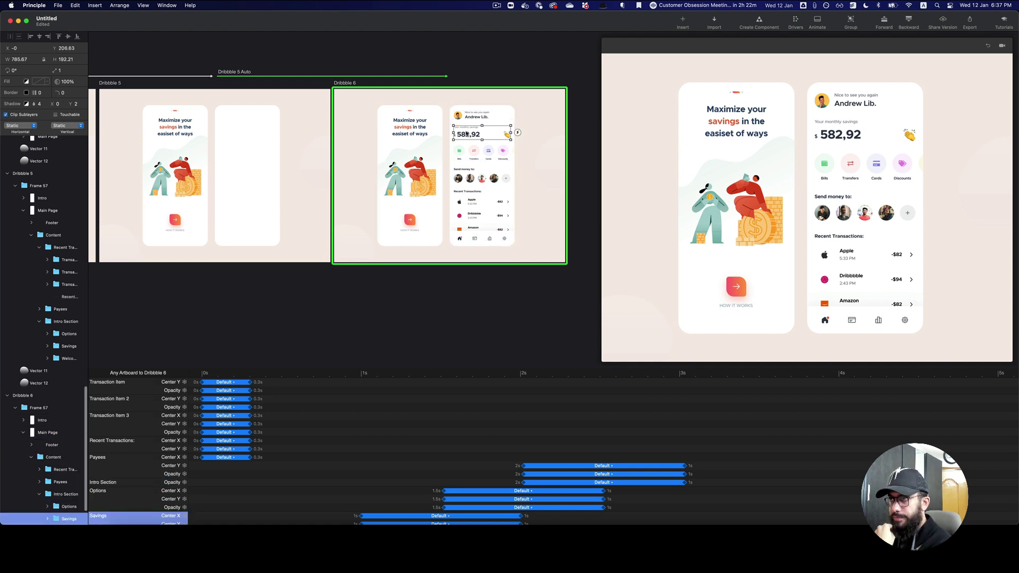
left_click(467, 130)
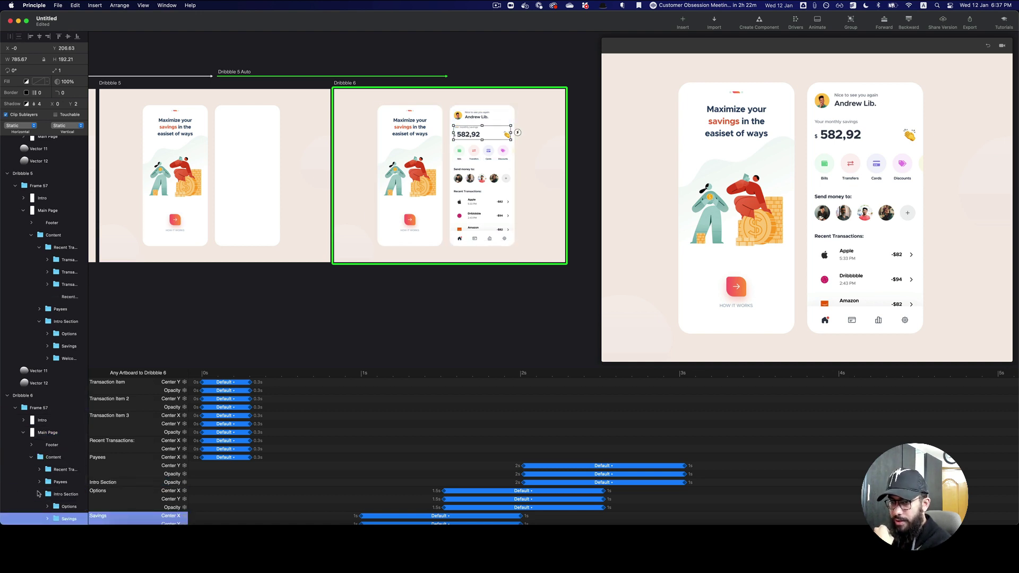
Try to delete the Intro Section's Opacity animation in the Dribbble 5 Auto transition, and undo the deletion.
left_click(60, 496)
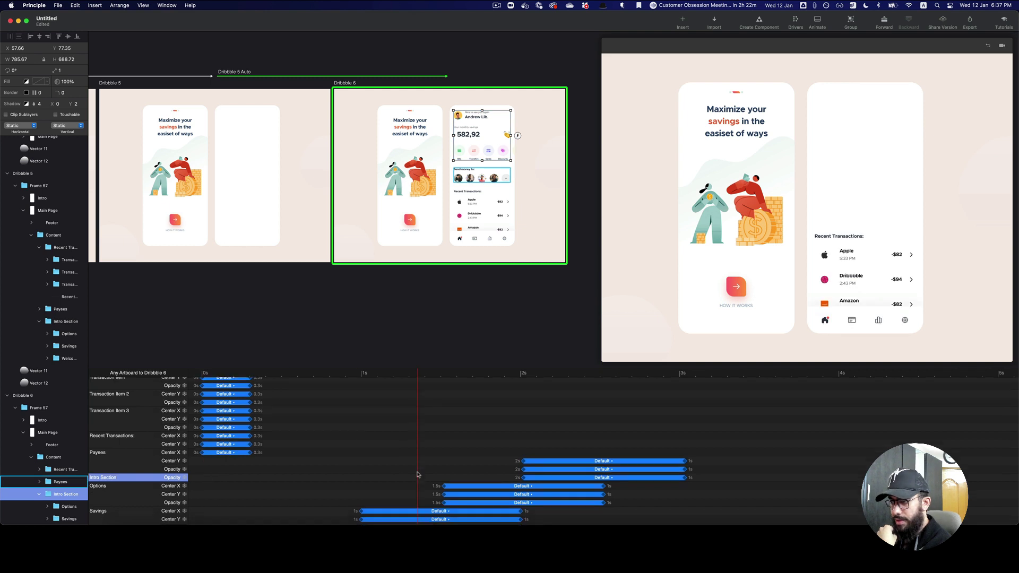
scroll(412, 474, "down", 1)
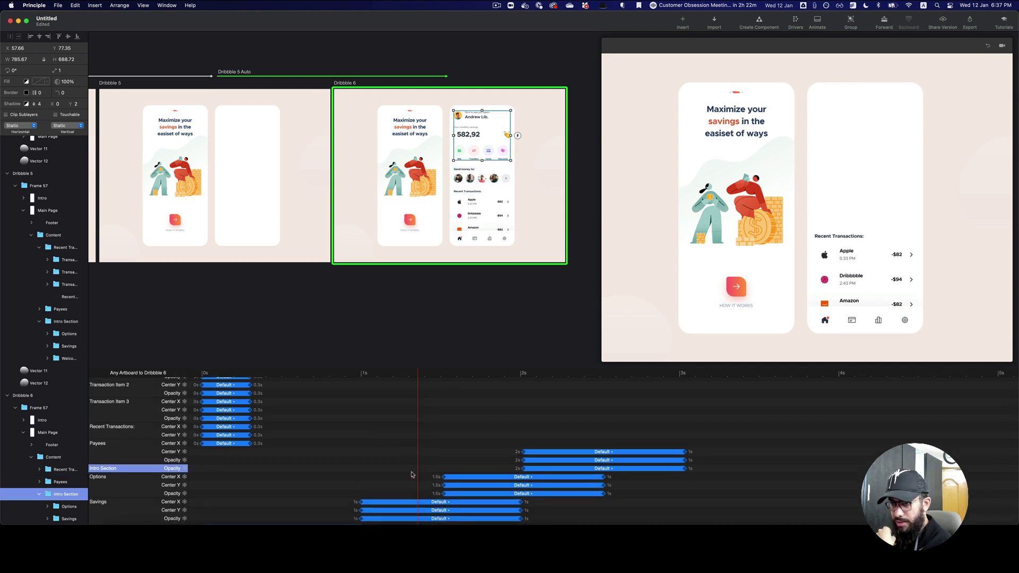
left_click(556, 470)
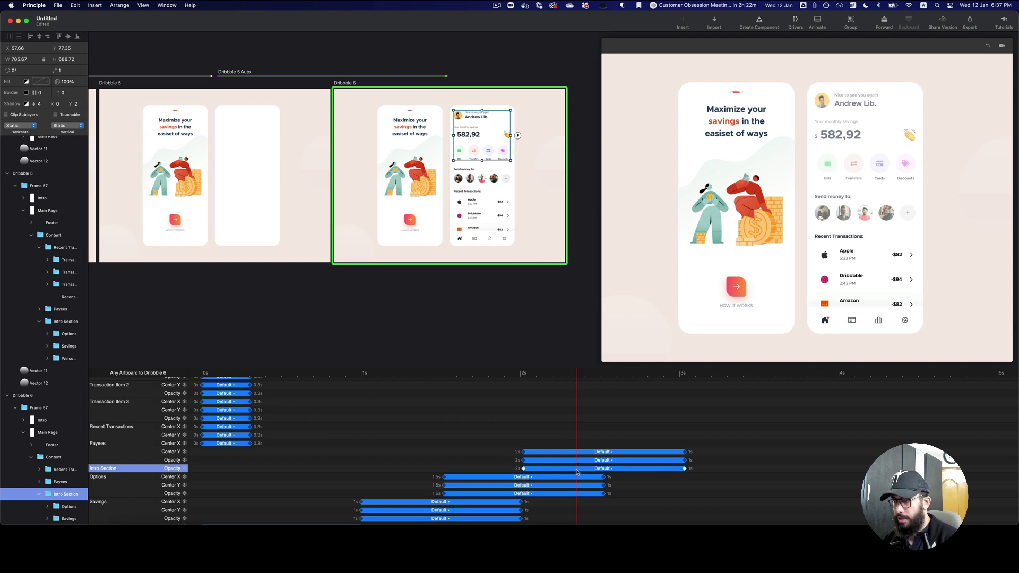
key("Delete")
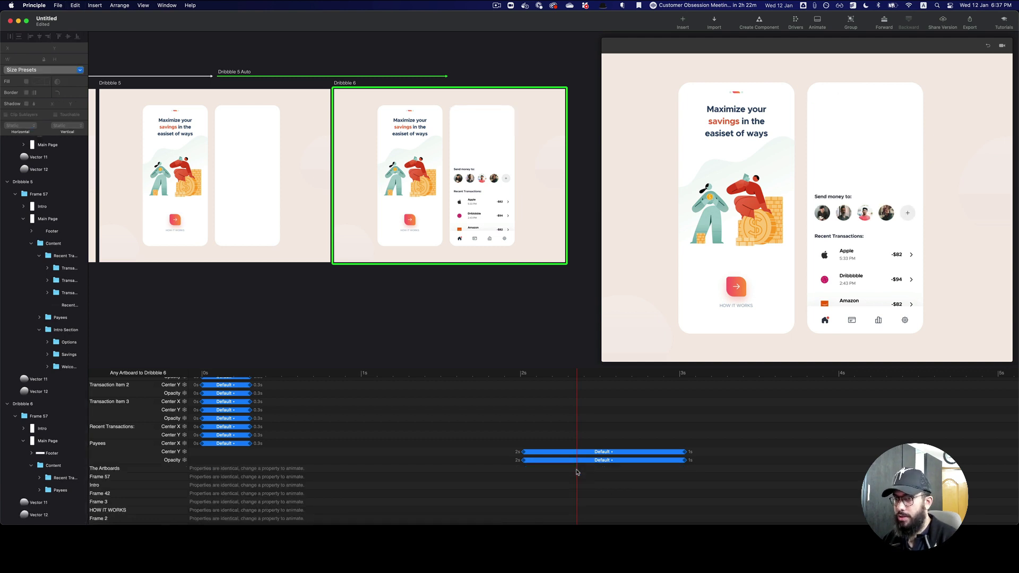
key("super+z")
Set the Intro Section group in Dribbble 5 to 100% opacity.
left_click(258, 159)
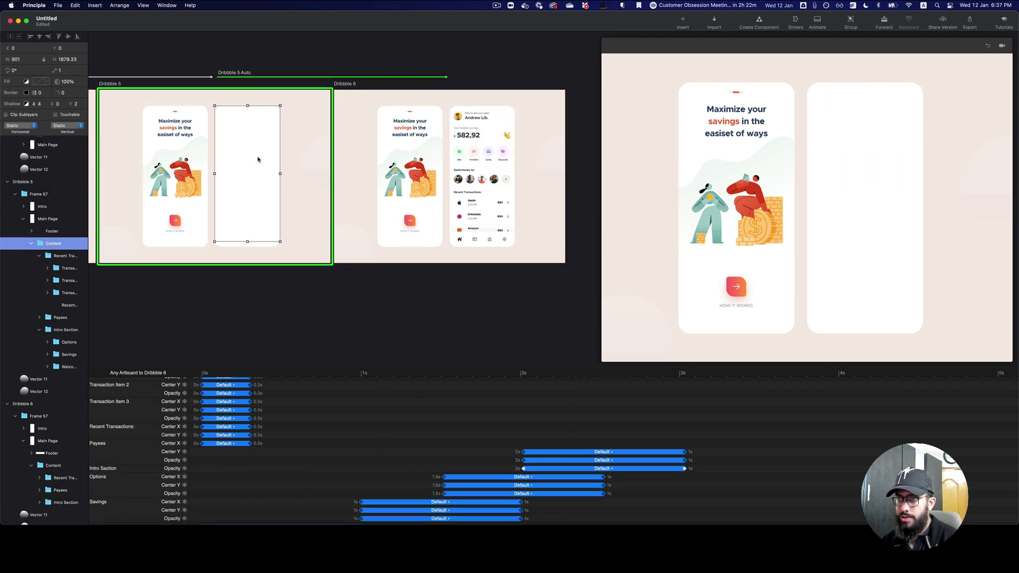
left_click(84, 332)
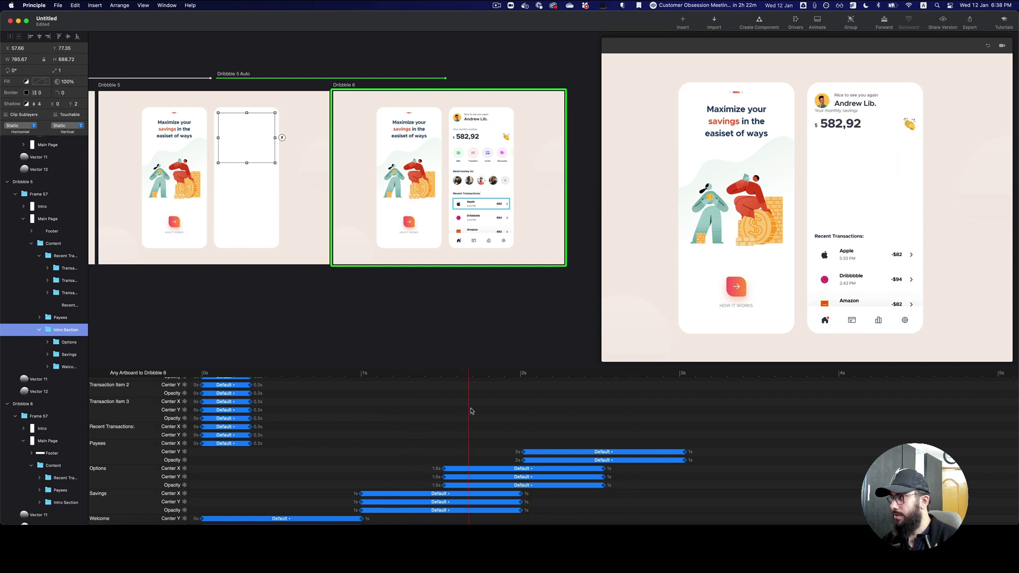
Set the Options, Savings and Welcome groups in Dribbble 5's Intro Section to 0% opacity.
left_click(62, 343)
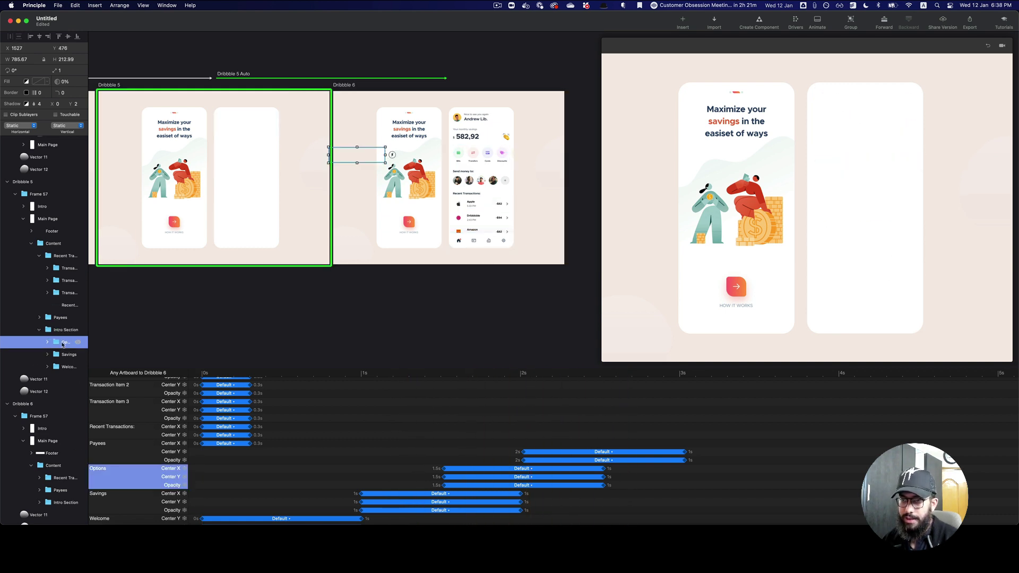
left_click(59, 366, "shift")
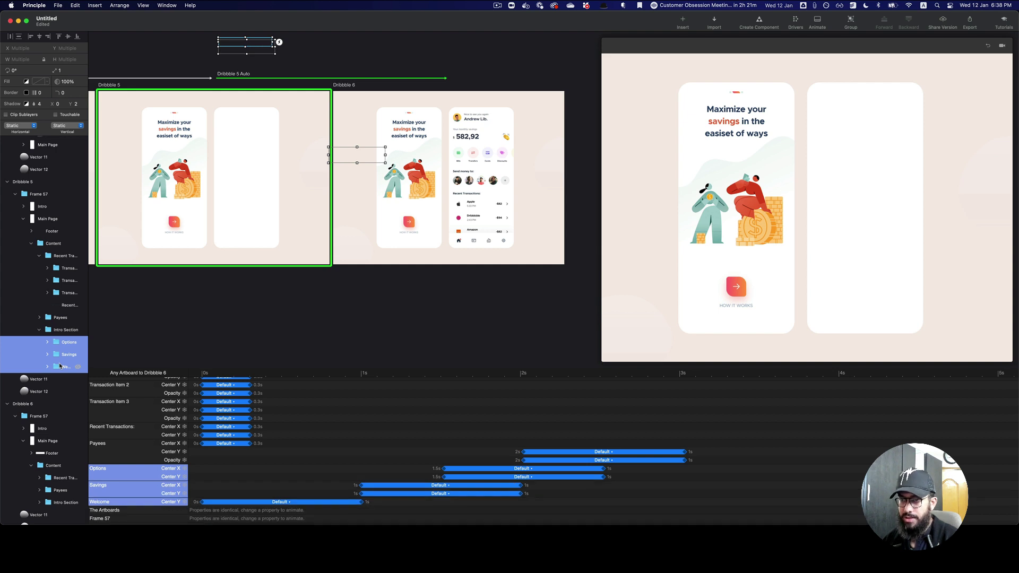
key("0")
key("0")
scroll(412, 476, "down", 3)
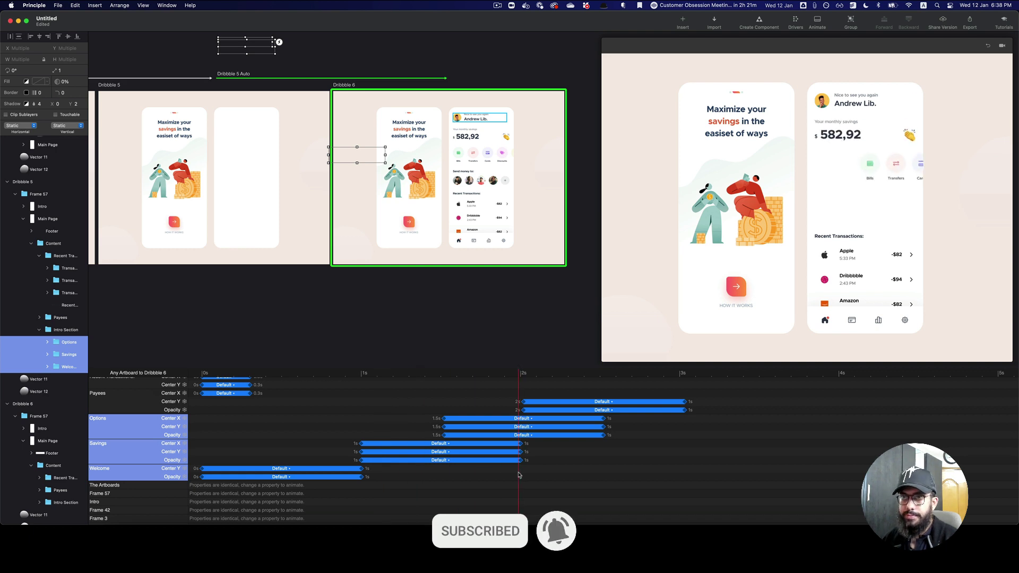
key("super+z")
key("super+shift+z")
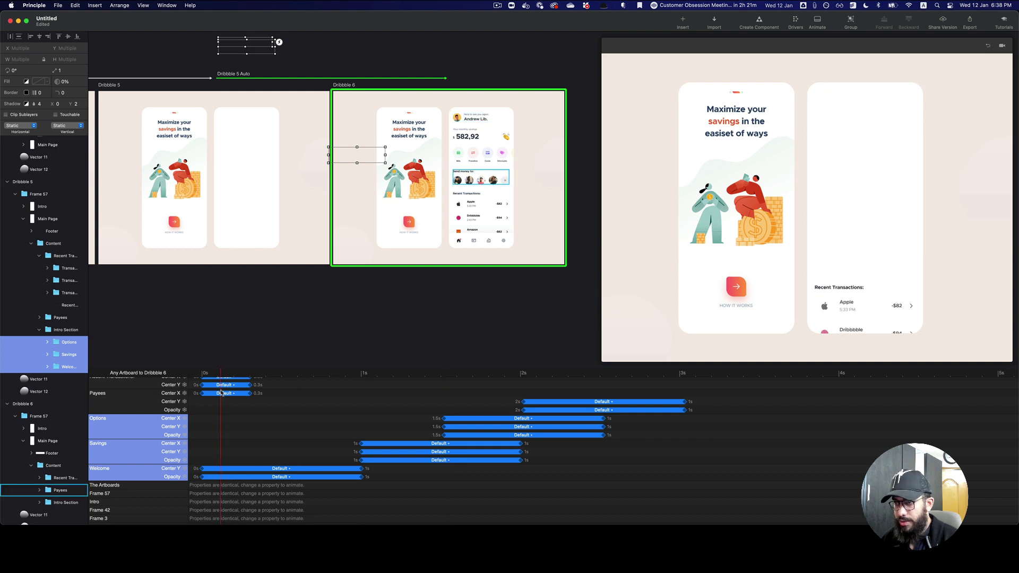
Check the Options, Savings and Welcome groups in Dribbble 5 for their opacity and animation timings.
left_click(289, 171)
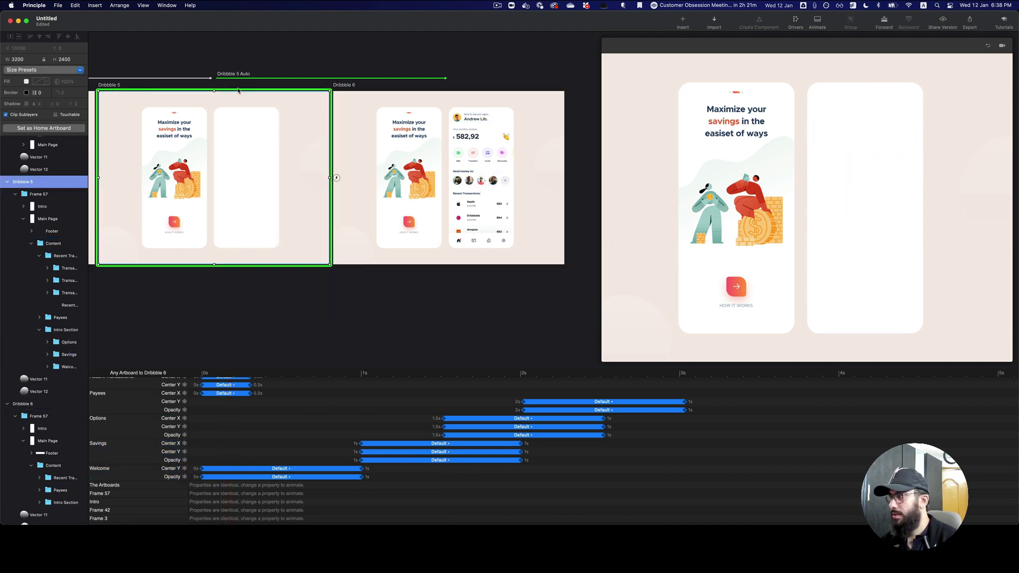
left_click(343, 178)
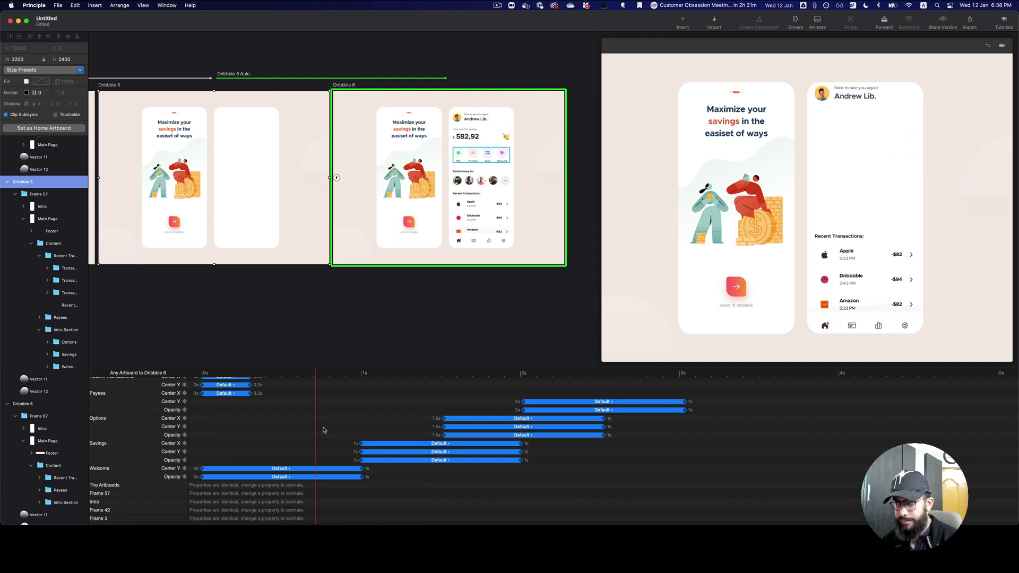
scroll(325, 430, "up", 3)
scroll(327, 430, "down", 2)
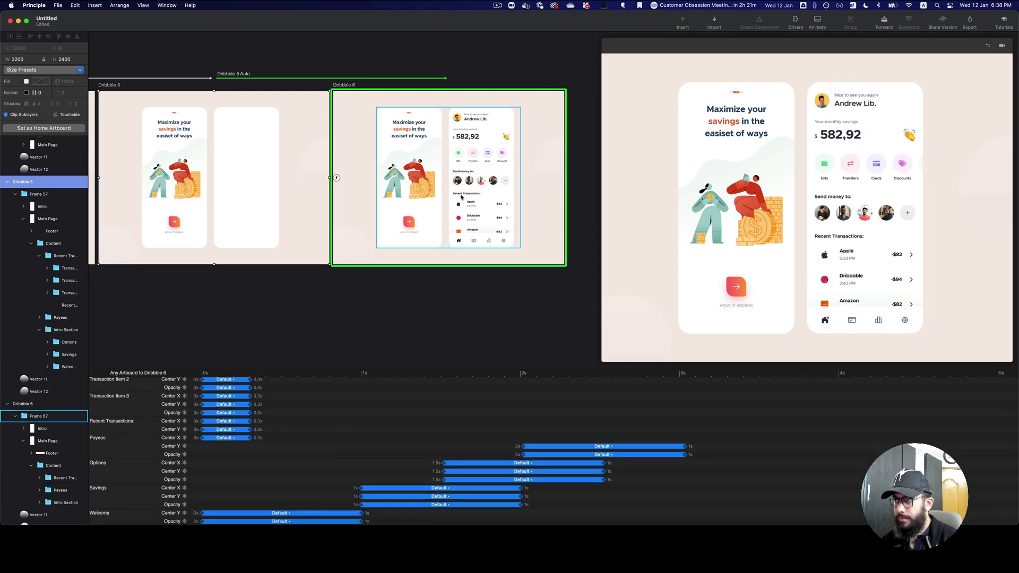
left_click(244, 190)
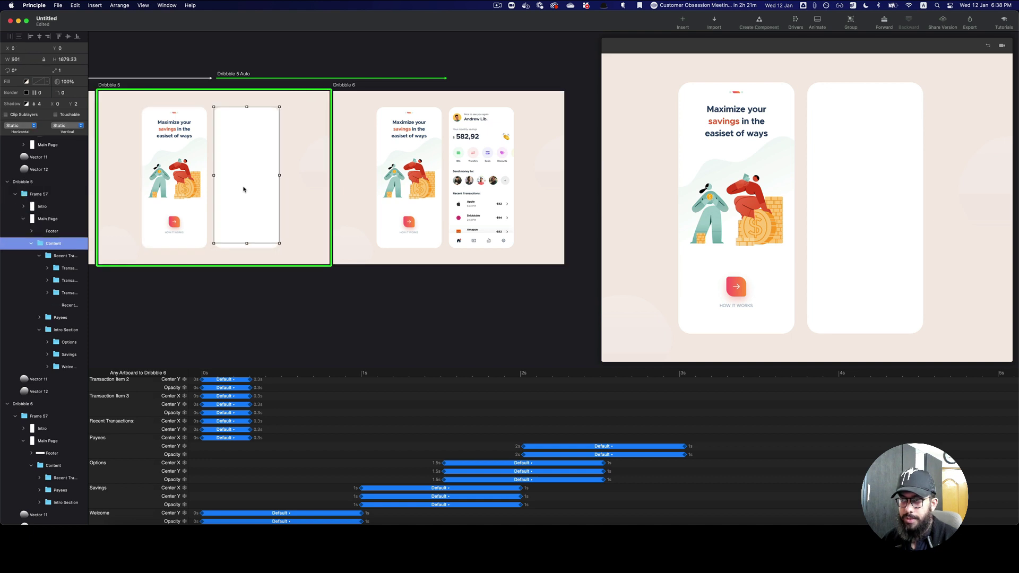
left_click(59, 342)
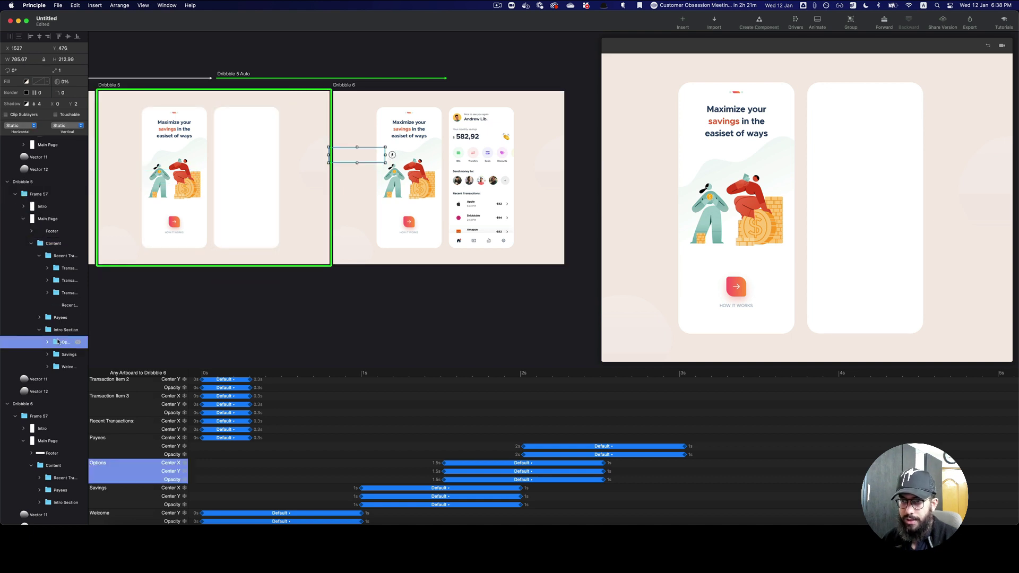
left_click(58, 355)
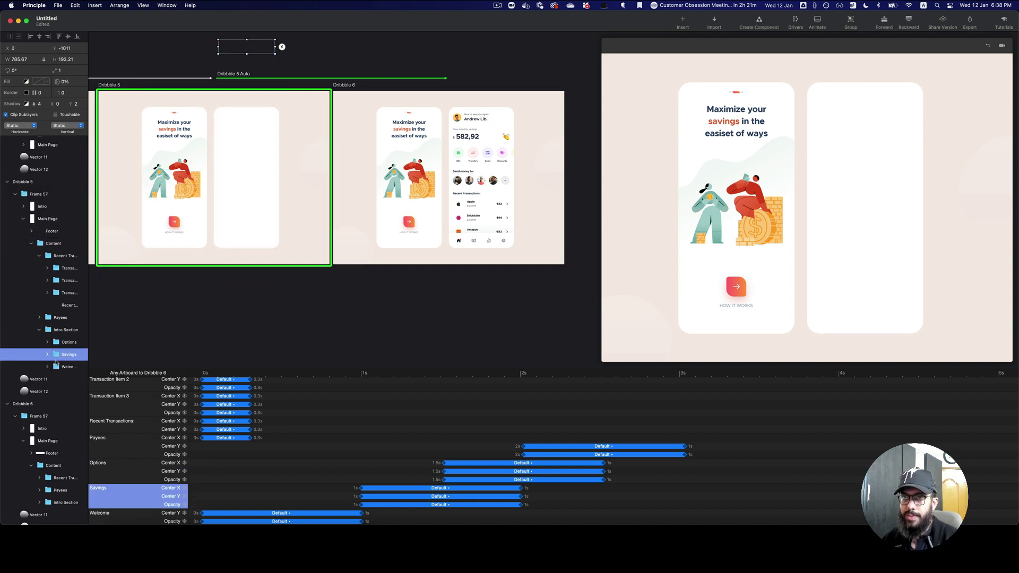
left_click(57, 365)
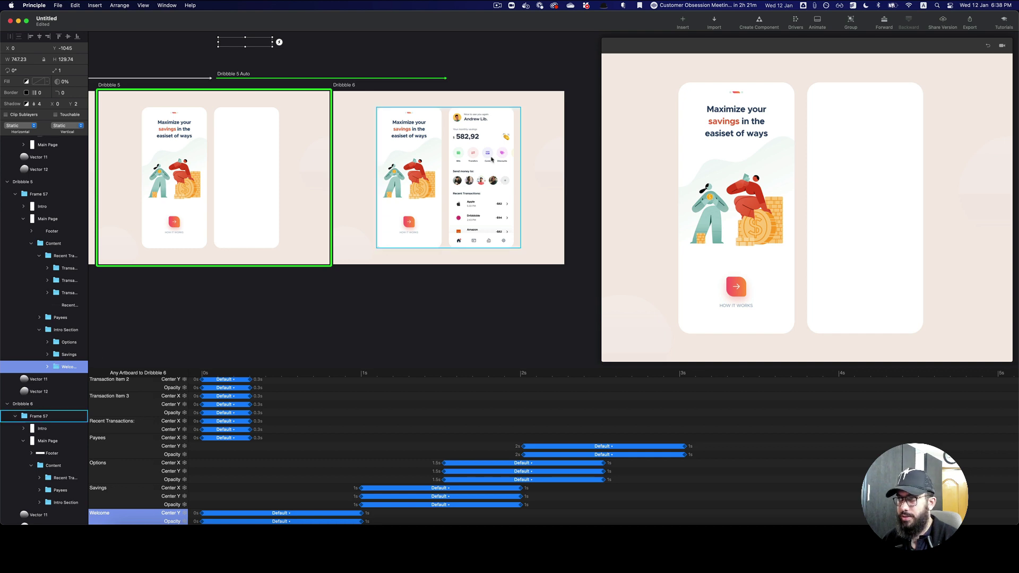
Inspect the Welcome, Savings and Options groups in Dribbble 6's Main Page against their timeline animations.
left_click(474, 122)
left_click(474, 119)
left_click(474, 118)
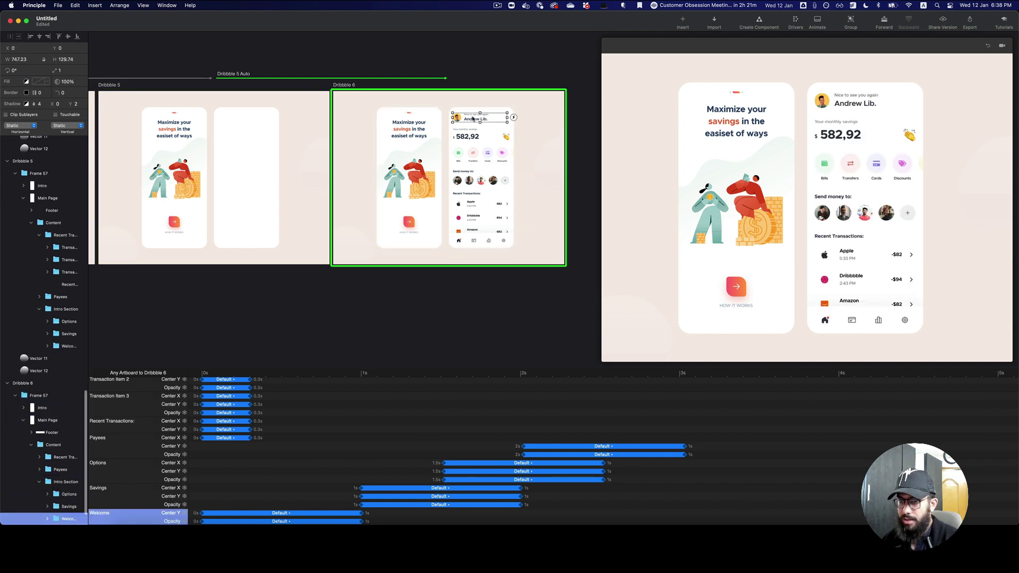
left_click(467, 135)
left_click(470, 152)
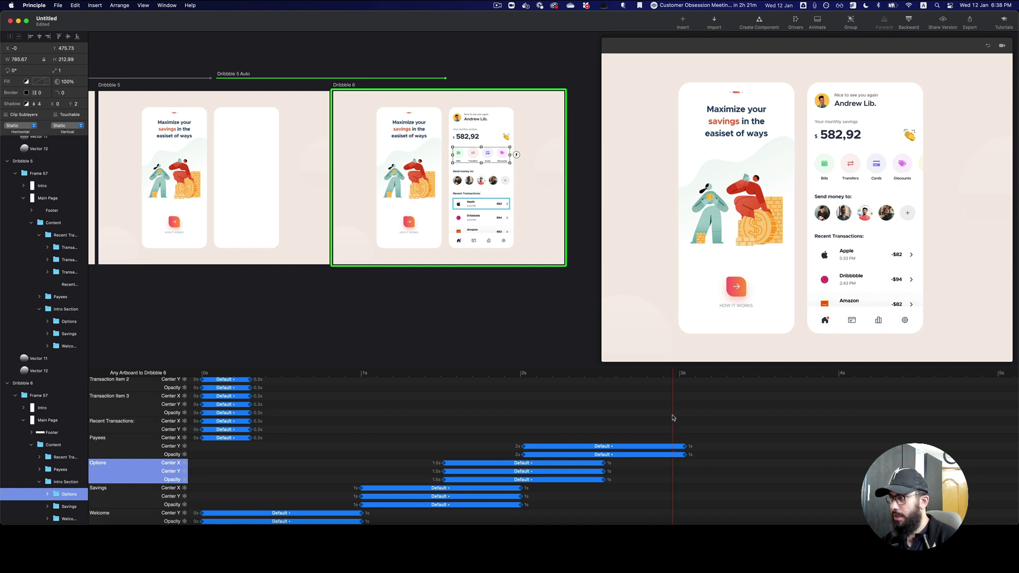
left_click(479, 136)
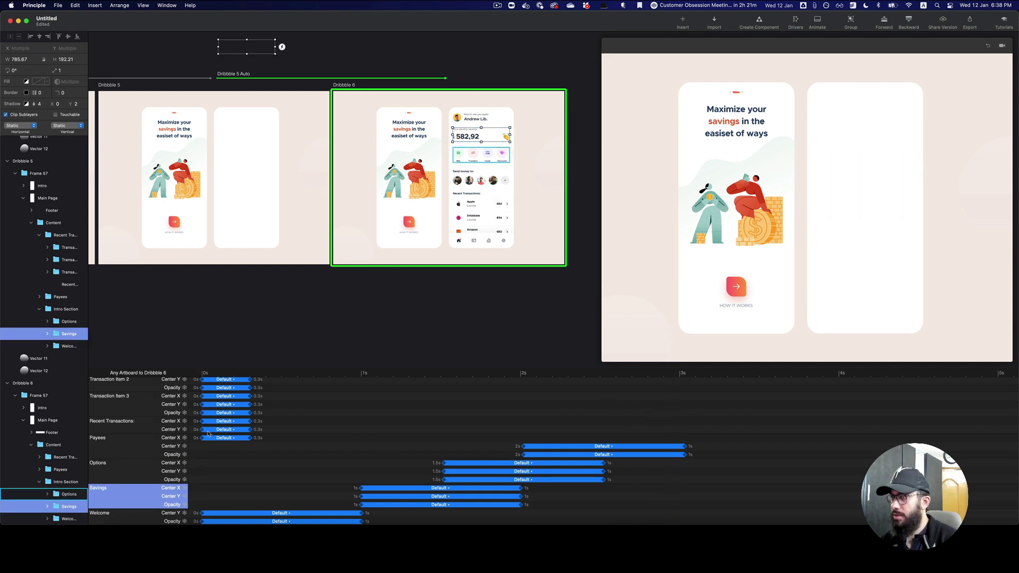
Retime the Payees group's Center X animation to start at 2s and last 1s, matching its Center Y and Opacity.
left_click(481, 180)
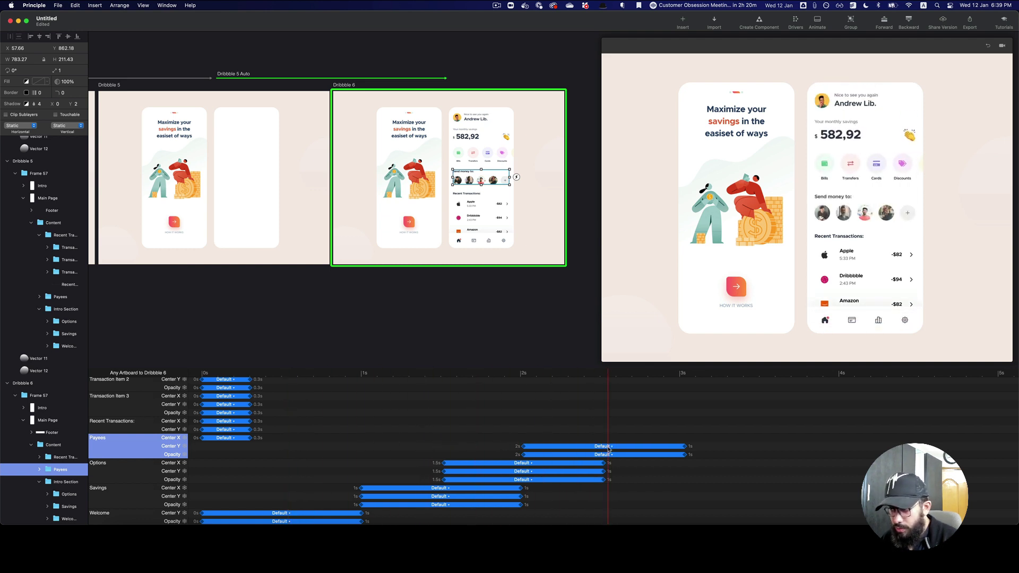
left_click(584, 455)
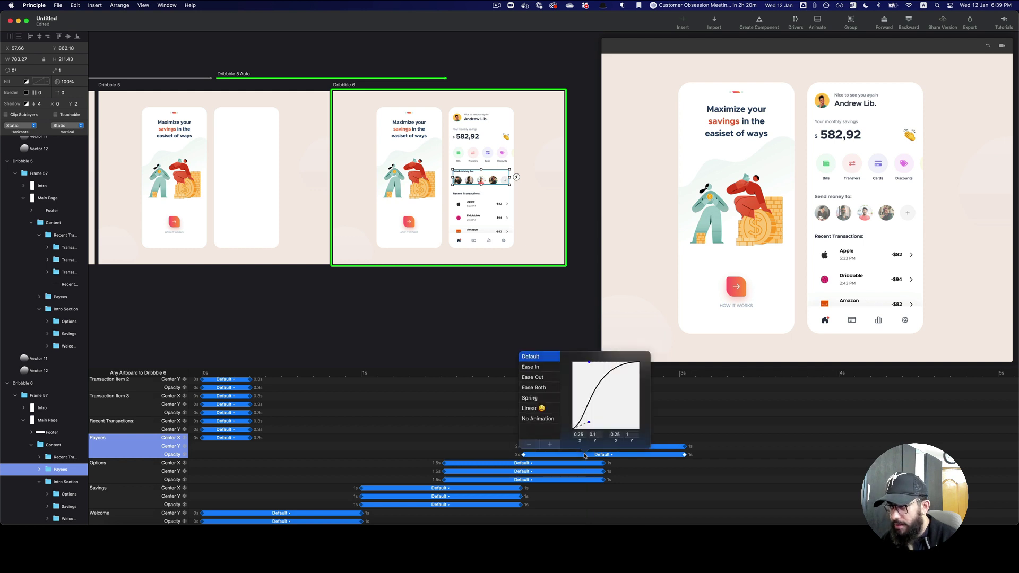
left_click(585, 455)
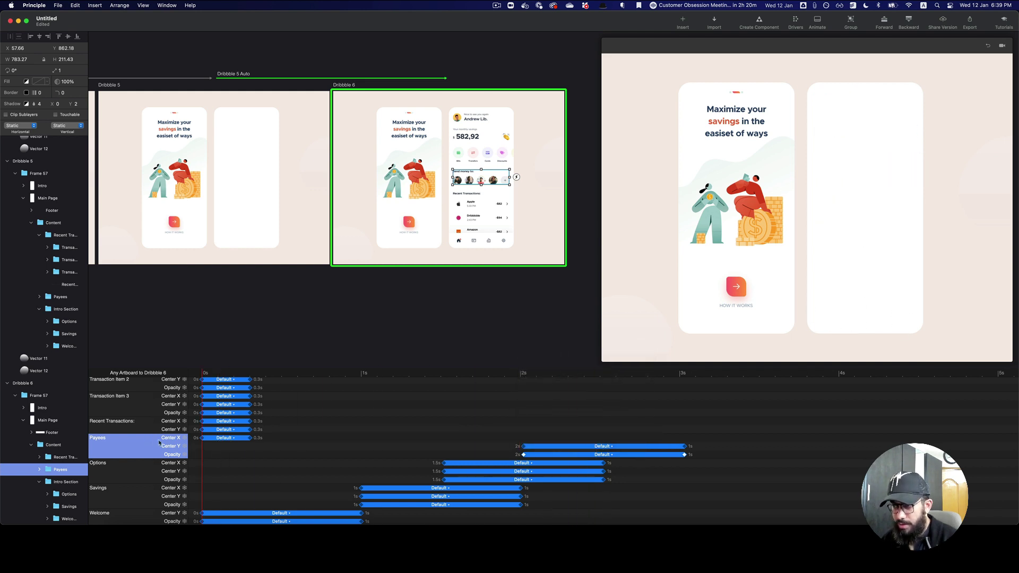
left_click(251, 182)
left_click(248, 167)
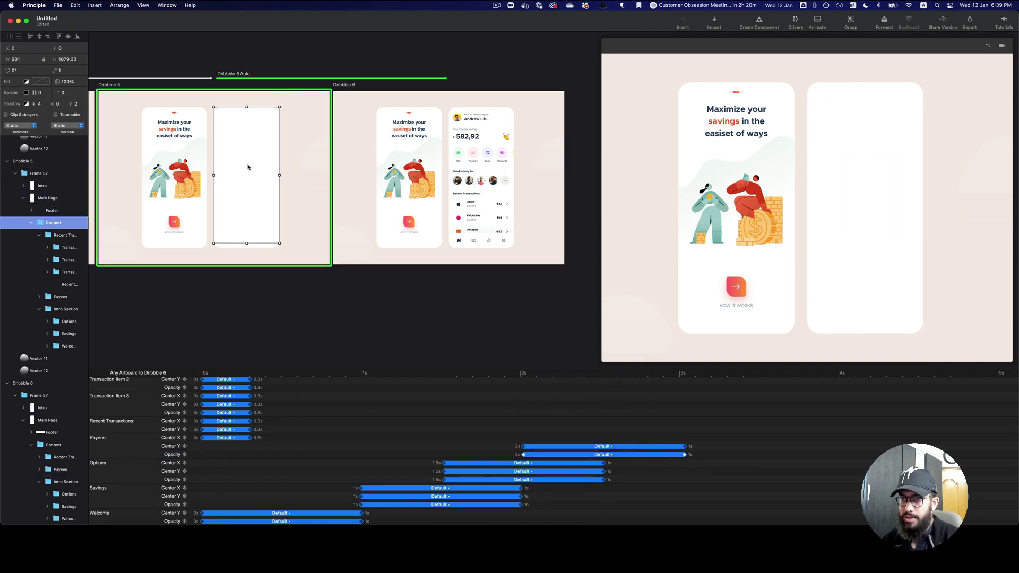
left_click(59, 298)
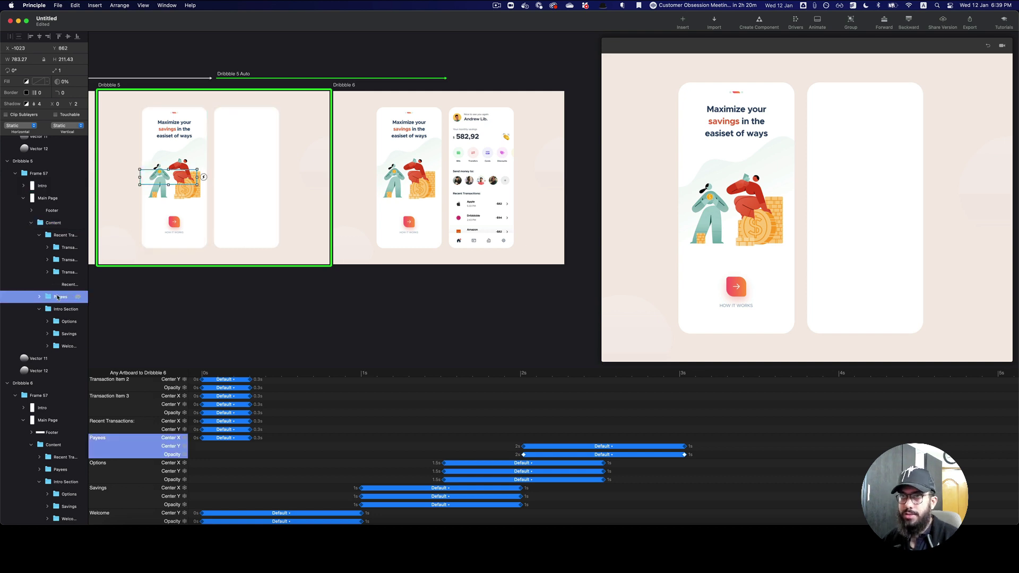
left_click(232, 438)
left_click(232, 440)
left_click_drag(232, 439, 556, 438)
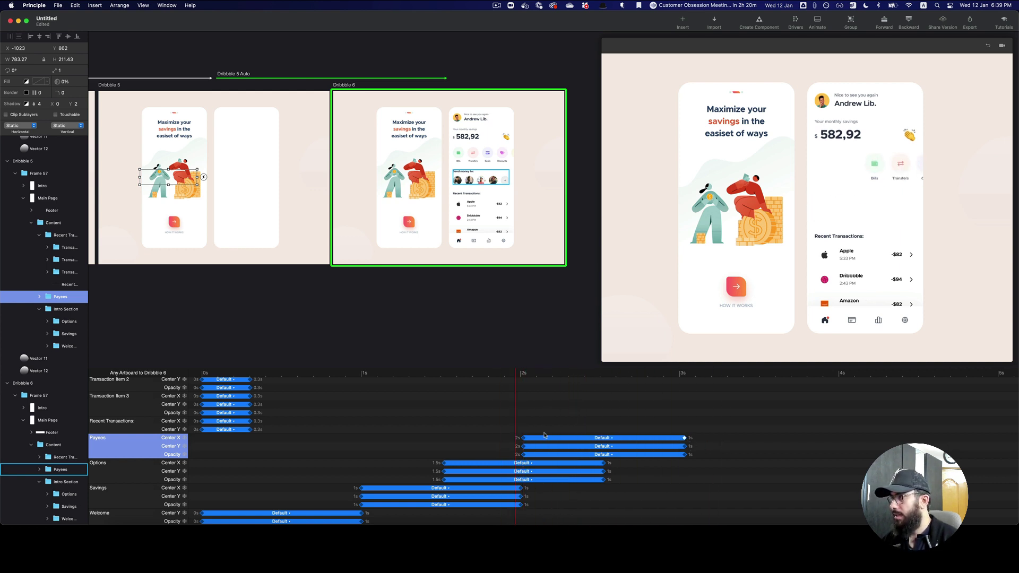
left_click(310, 154)
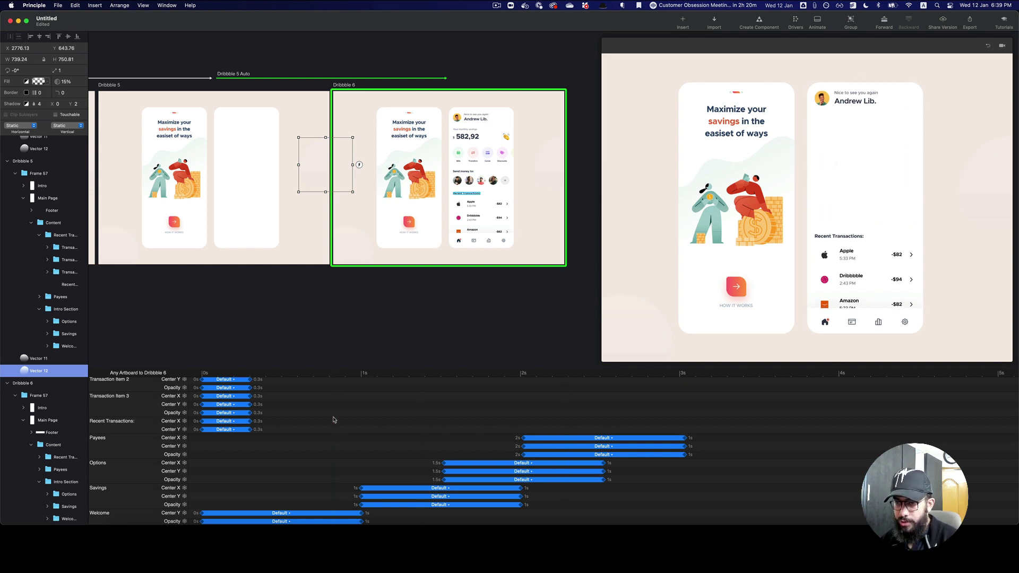
Retime the Recent Transactions heading's Center X and Center Y animations to start at 2.5s and last 1s.
scroll(331, 420, "up", 1)
scroll(318, 425, "up", 2)
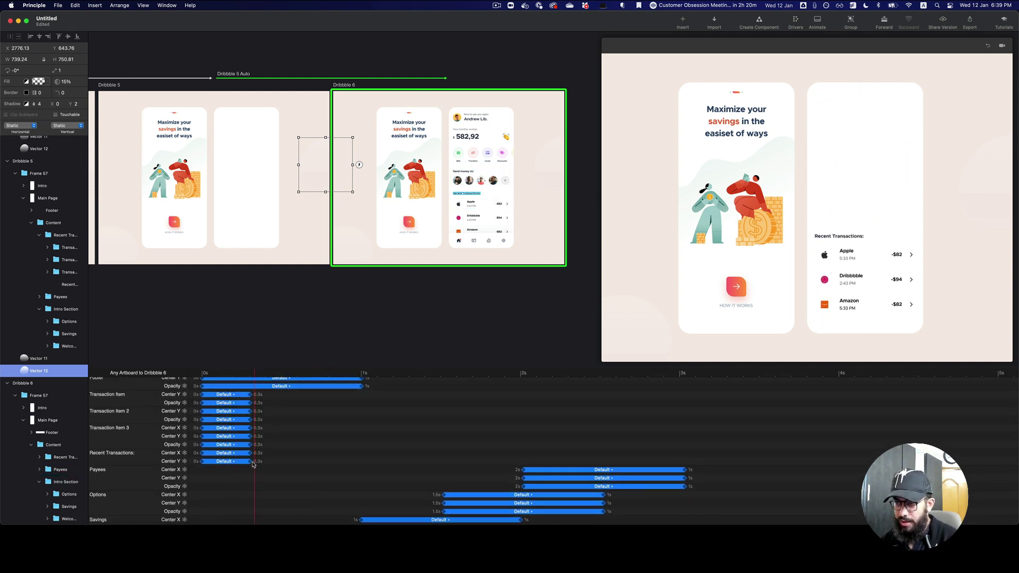
left_click(222, 461)
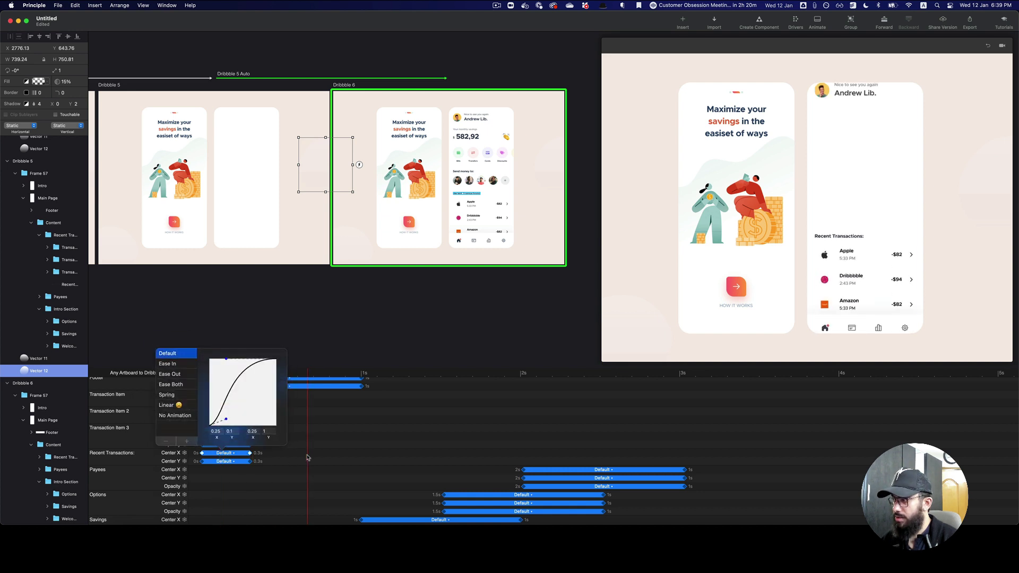
left_click(241, 461)
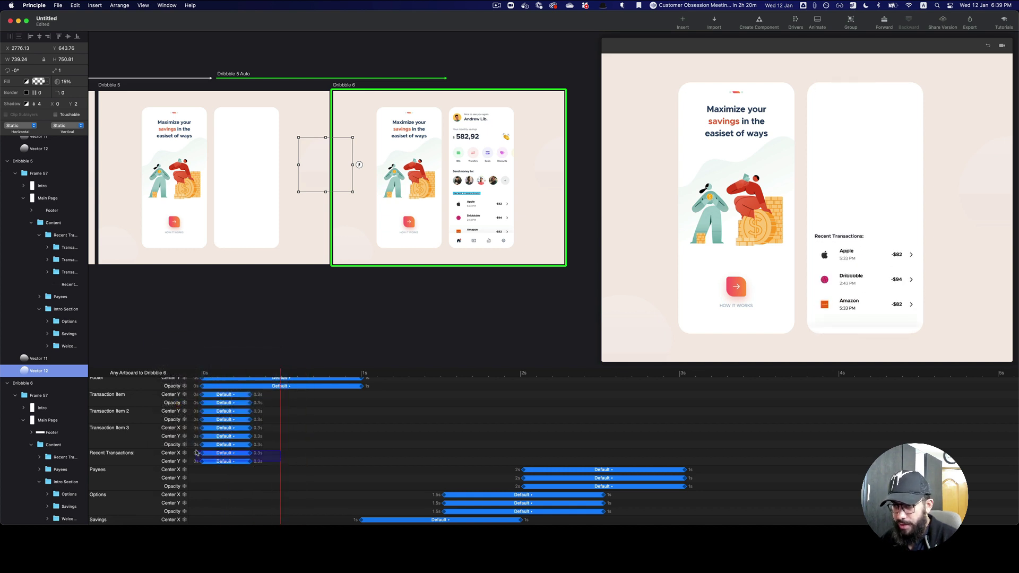
left_click_drag(248, 454, 653, 454)
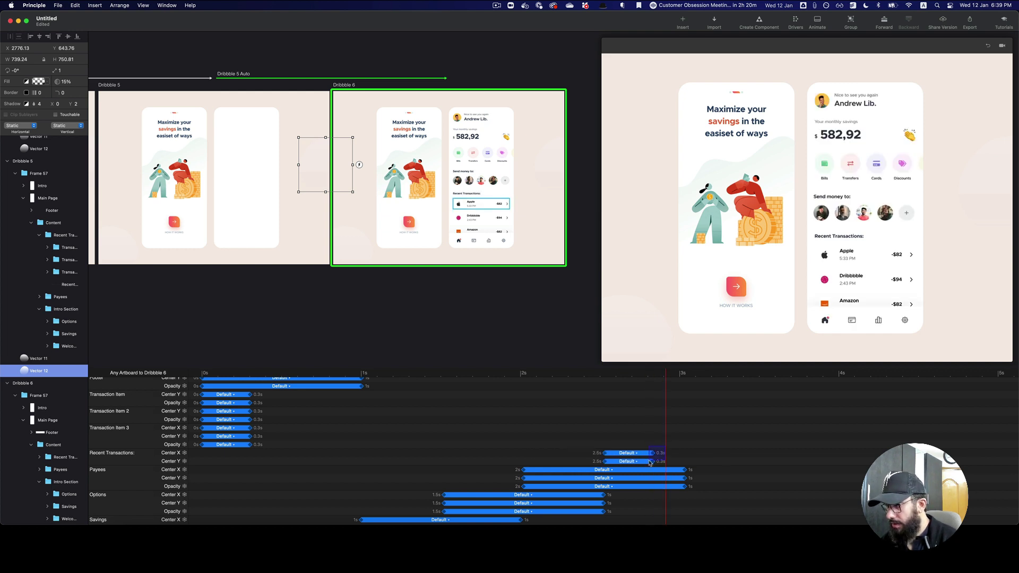
left_click_drag(651, 462, 761, 463)
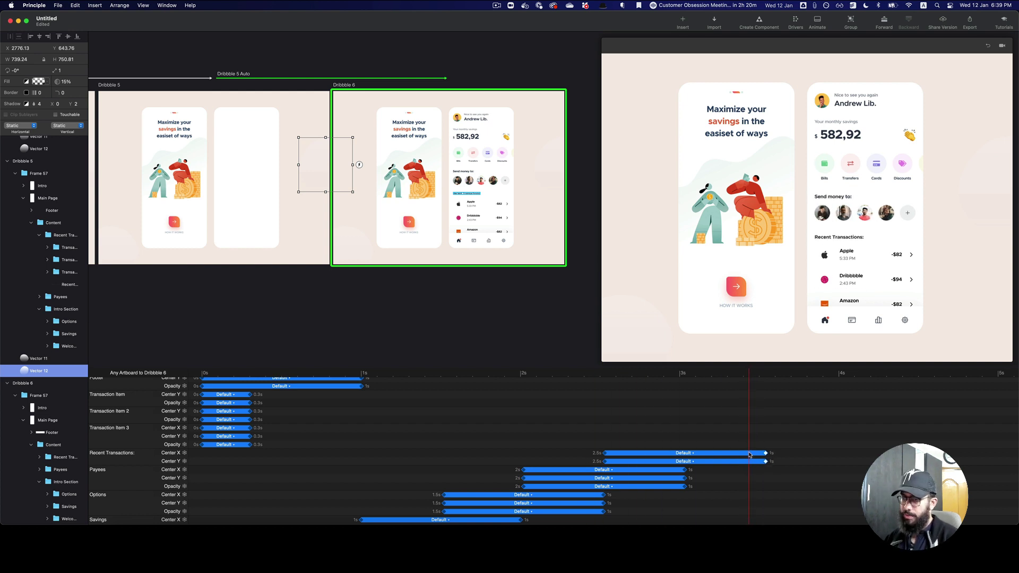
Retime all animations of Transaction Item, Transaction Item 2 and Transaction Item 3 to start at 3s and last 1s.
scroll(337, 456, "up", 1)
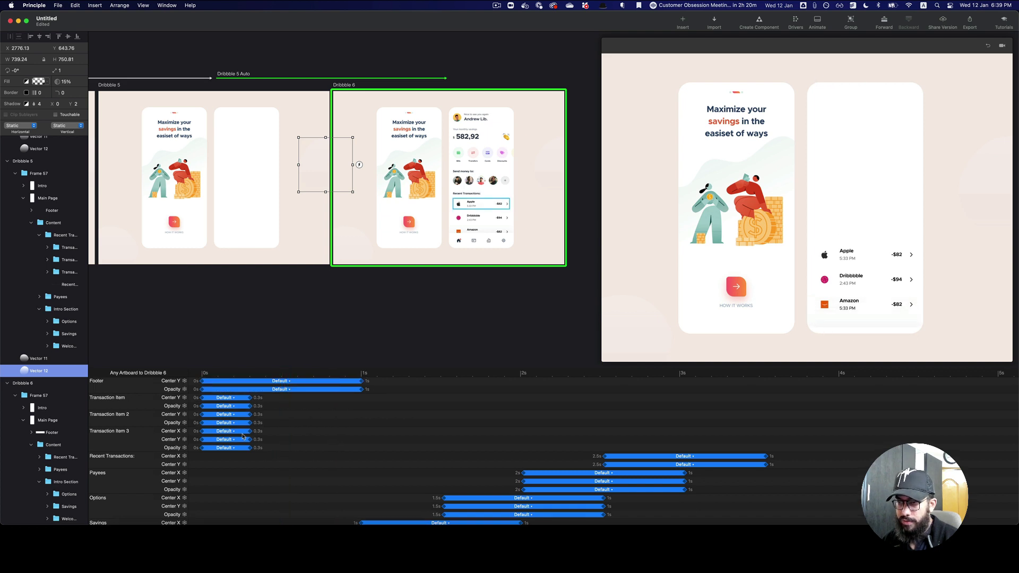
left_click_drag(244, 437, 270, 436)
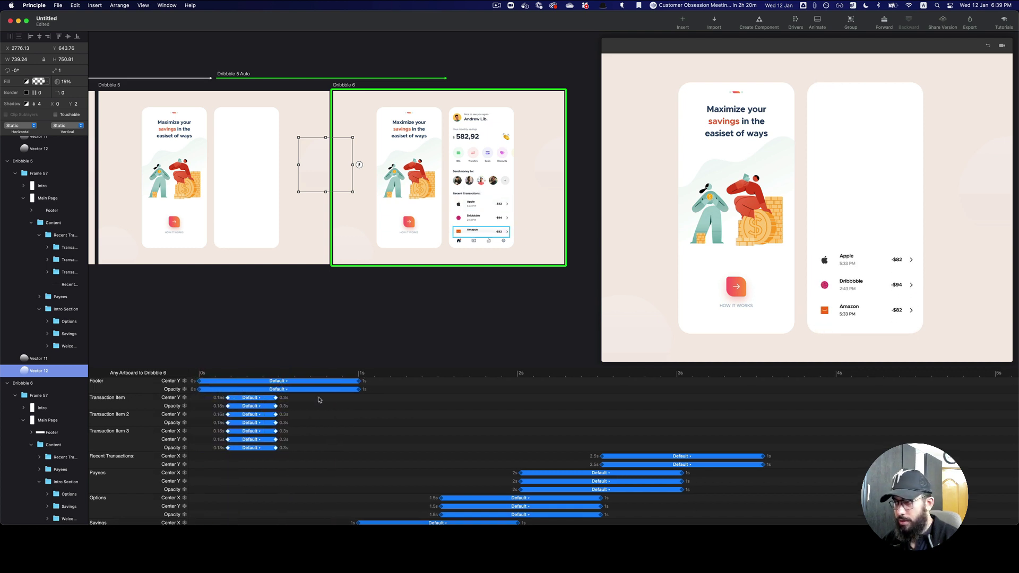
left_click_drag(265, 400, 720, 404)
left_click(758, 399)
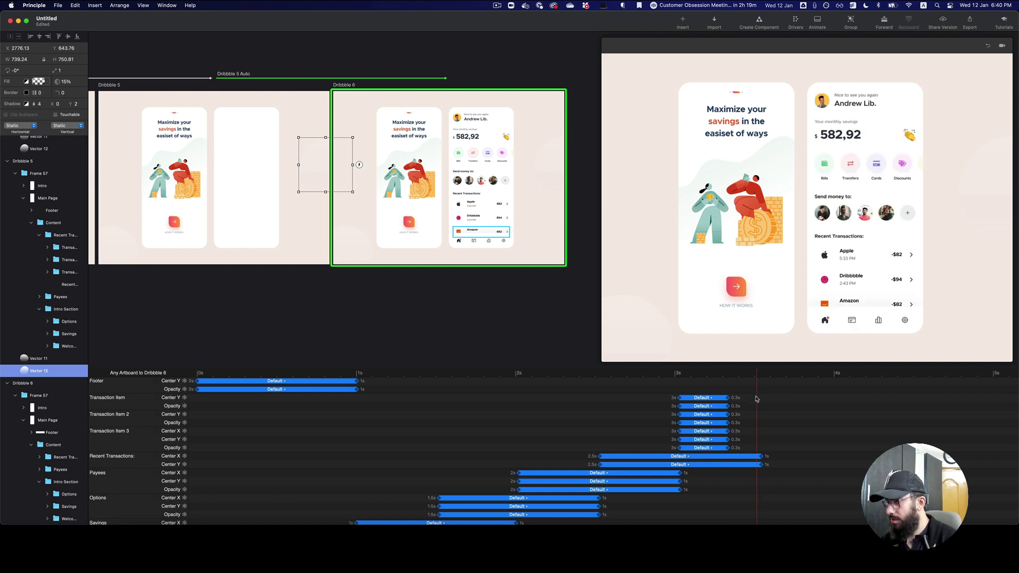
left_click_drag(725, 449, 841, 442)
scroll(836, 444, "down", 1)
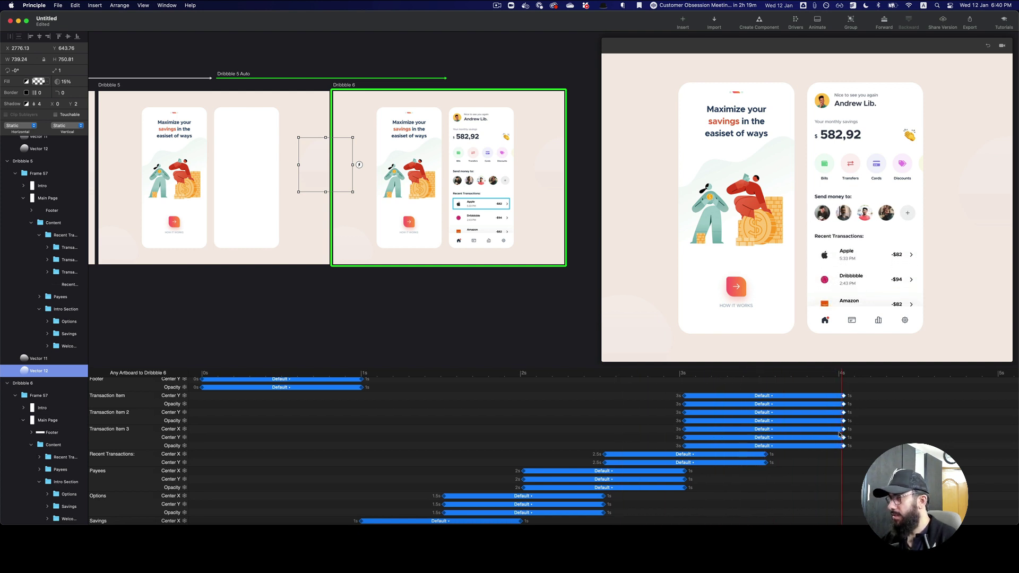
scroll(852, 433, "up", 1)
left_click(884, 433)
Check which transaction row in Dribbble 6 each of the three Transaction Item timeline entries controls.
left_click(117, 401)
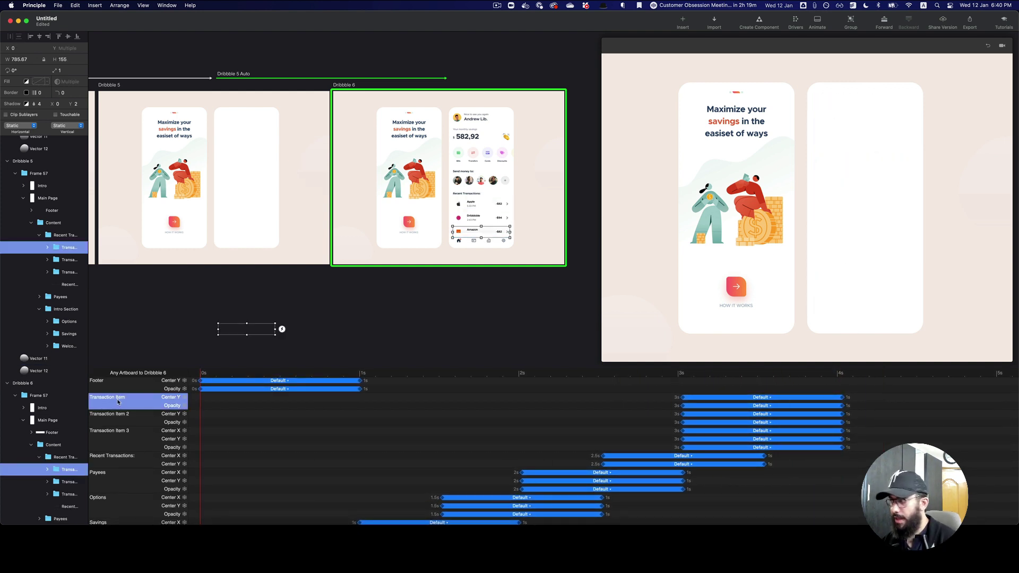
left_click(118, 417)
left_click(122, 432)
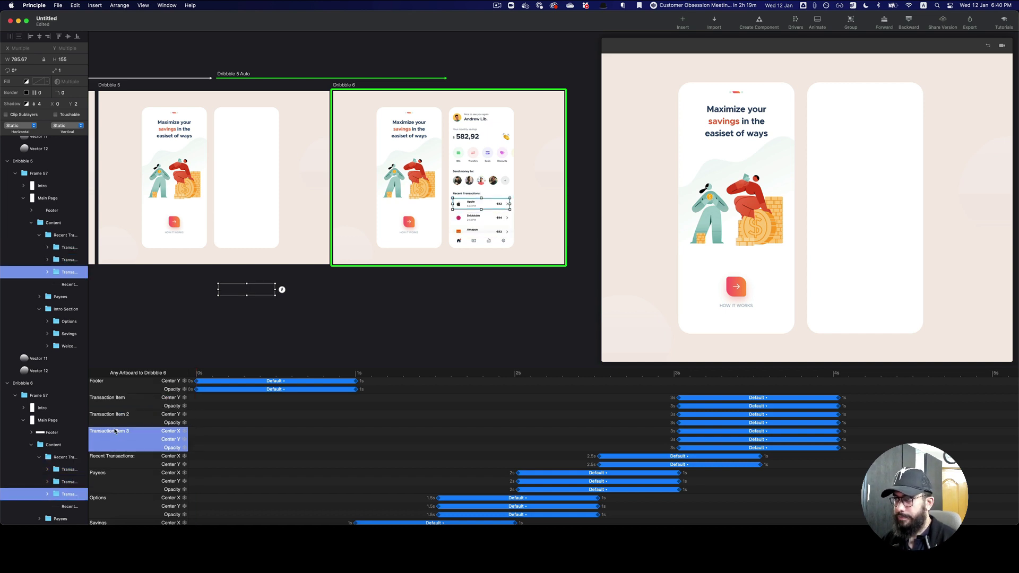
scroll(545, 410, "right", 5)
scroll(544, 410, "right", 1)
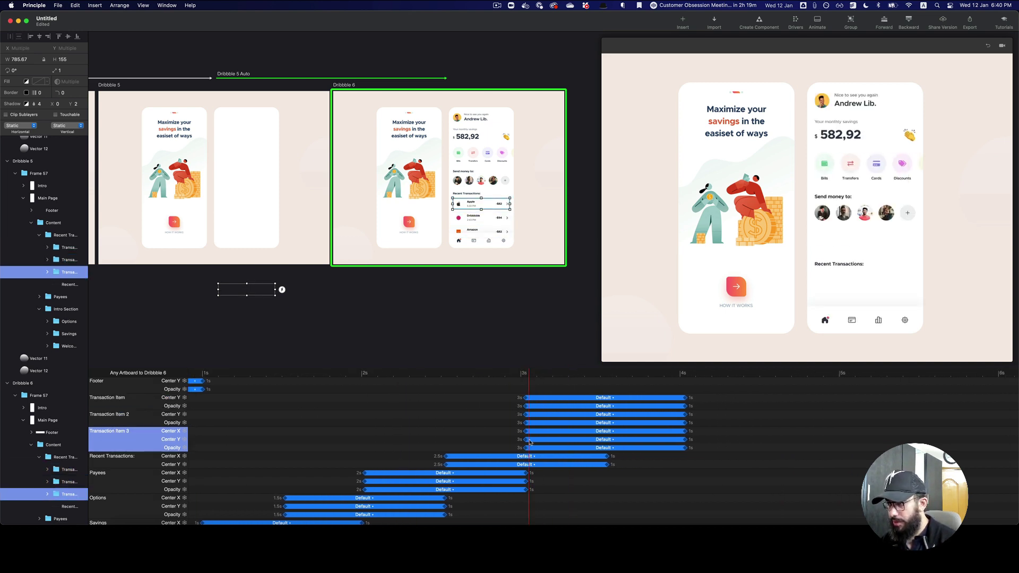
left_click_drag(634, 424, 514, 392)
key("super+z")
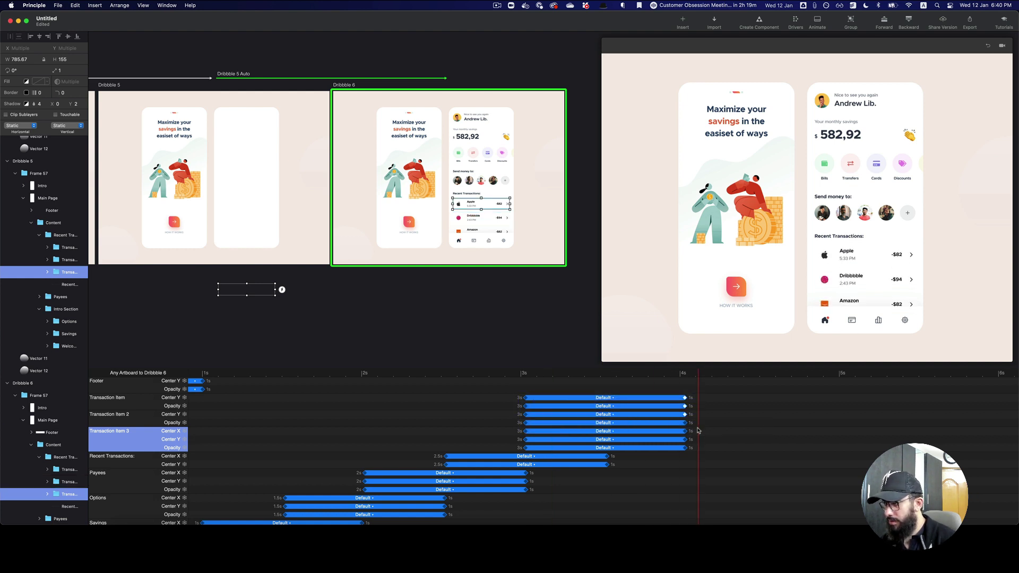
left_click(665, 431)
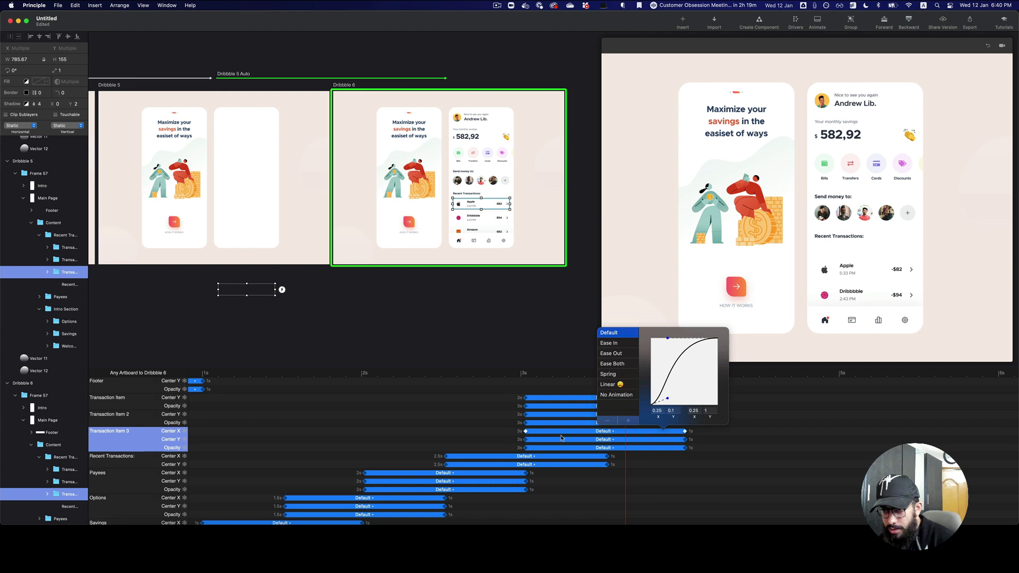
left_click(302, 441)
left_click_drag(700, 434, 579, 421)
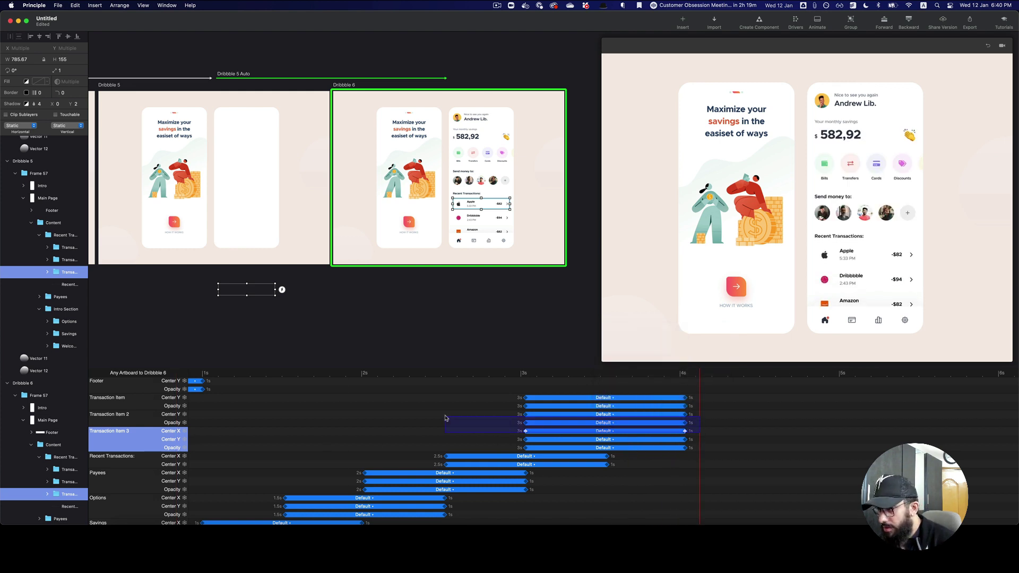
left_click_drag(444, 418, 444, 416)
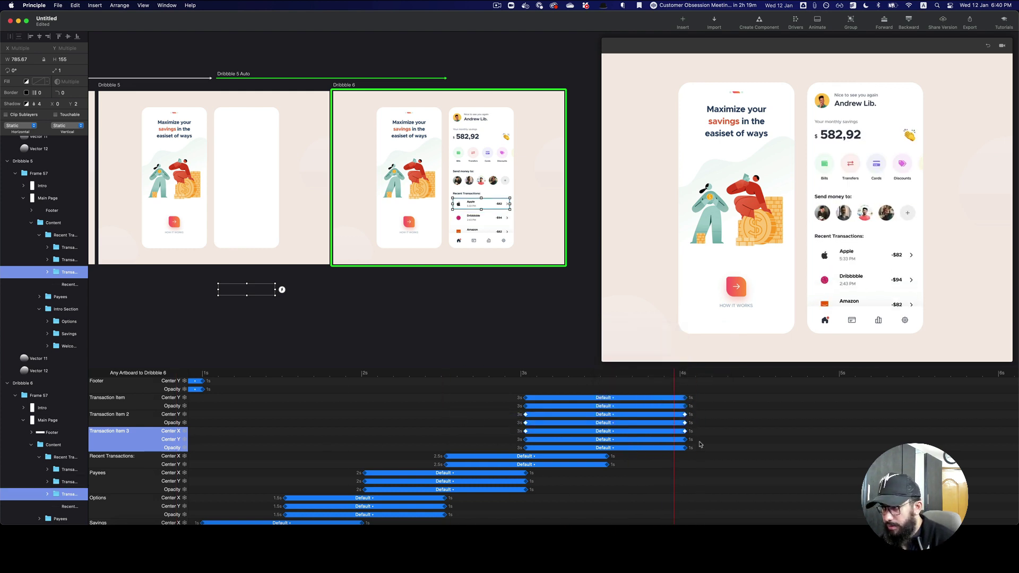
mouse_move(704, 442)
left_mouse_down()
mouse_move(216, 441)
mouse_move(753, 447)
mouse_move(697, 448)
left_mouse_up()
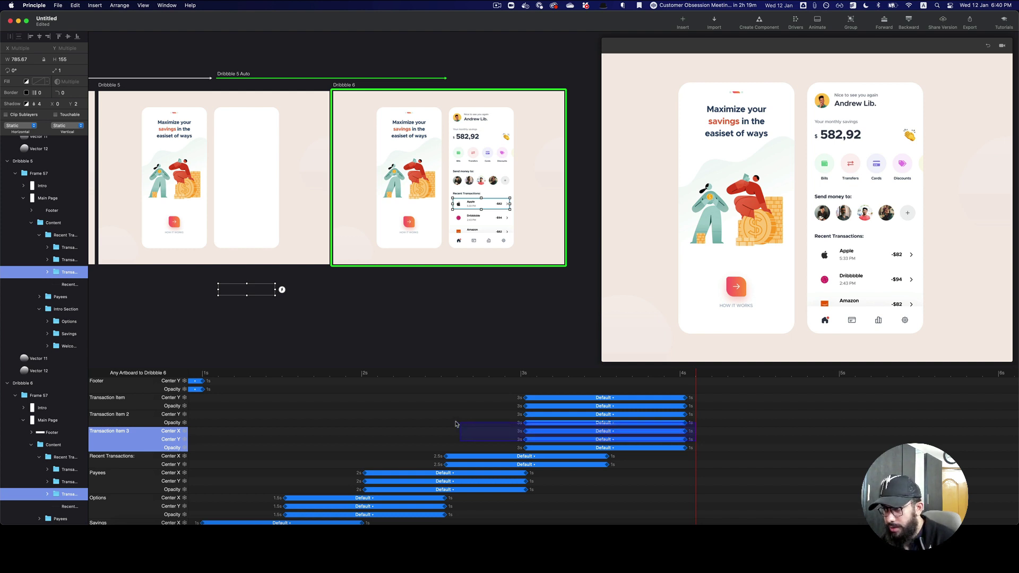
left_click_drag(456, 424, 193, 430)
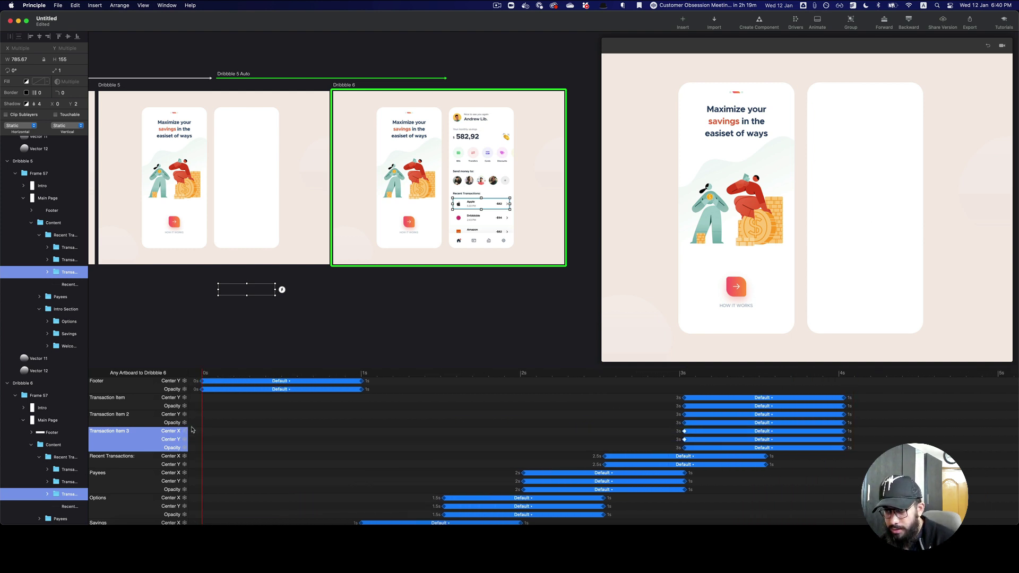
scroll(444, 440, "right", 10)
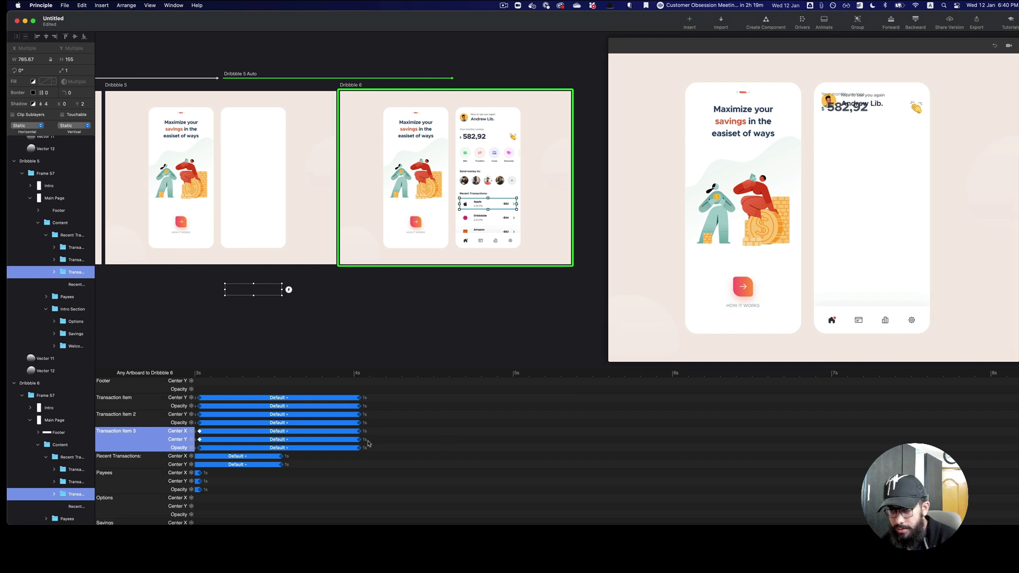
scroll(372, 445, "left", 1)
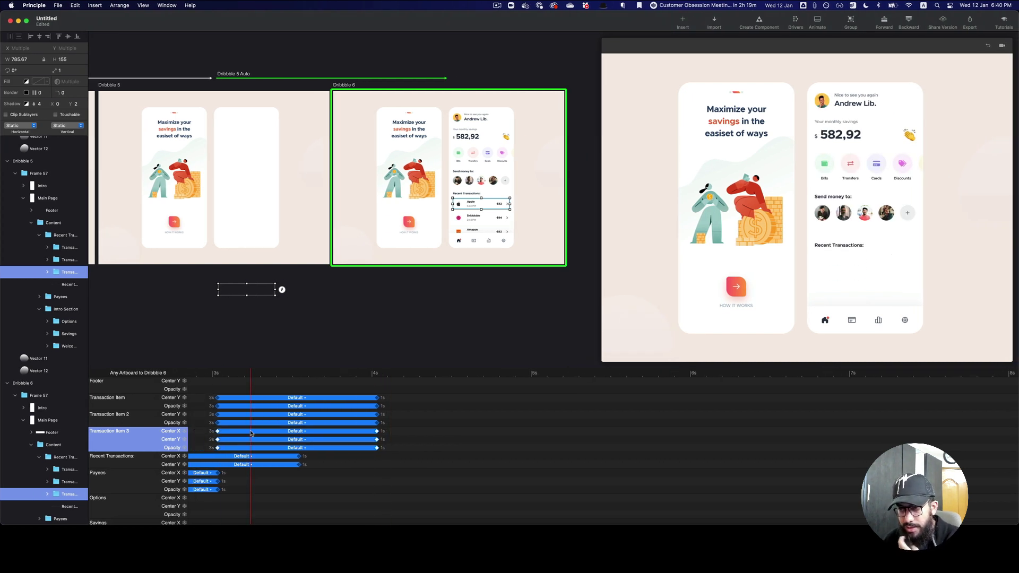
scroll(258, 436, "left", 4)
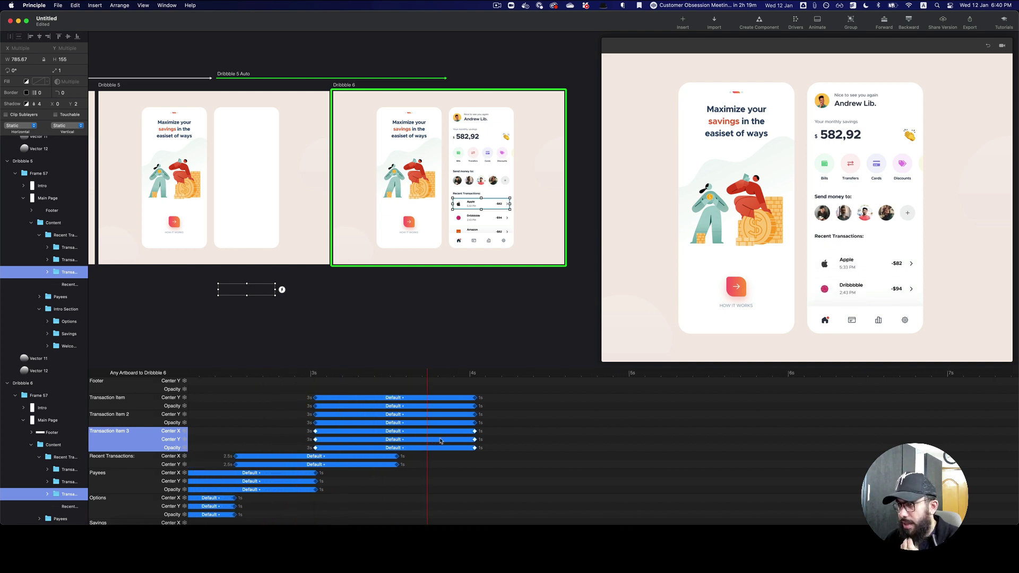
scroll(452, 441, "right", 2)
scroll(454, 440, "right", 1)
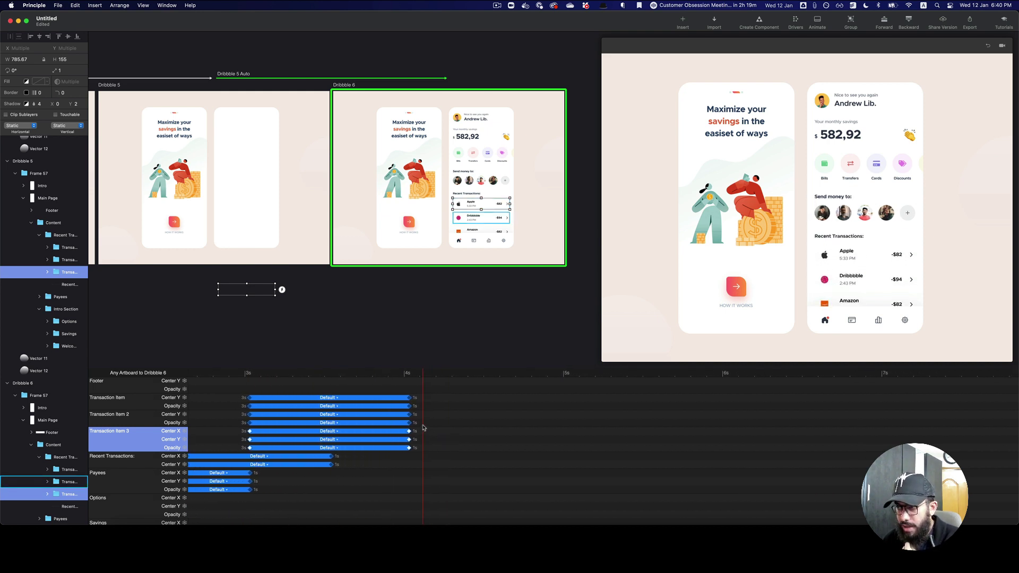
Stagger the transaction rows by starting Transaction Item 2's animations at 3.5s and Transaction Item's at 4s.
left_click(407, 423)
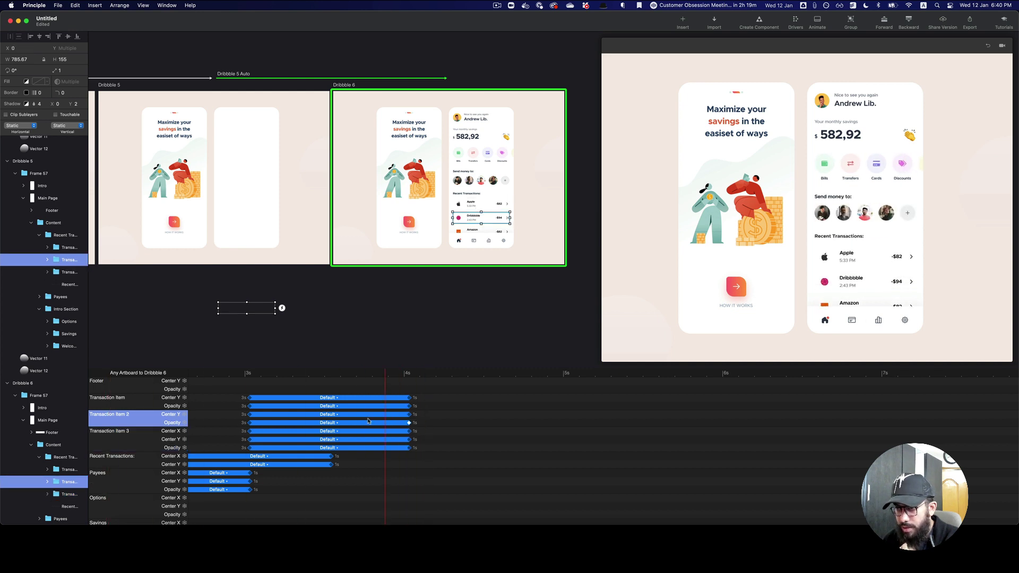
scroll(237, 417, "right", 2)
scroll(237, 417, "right", 2)
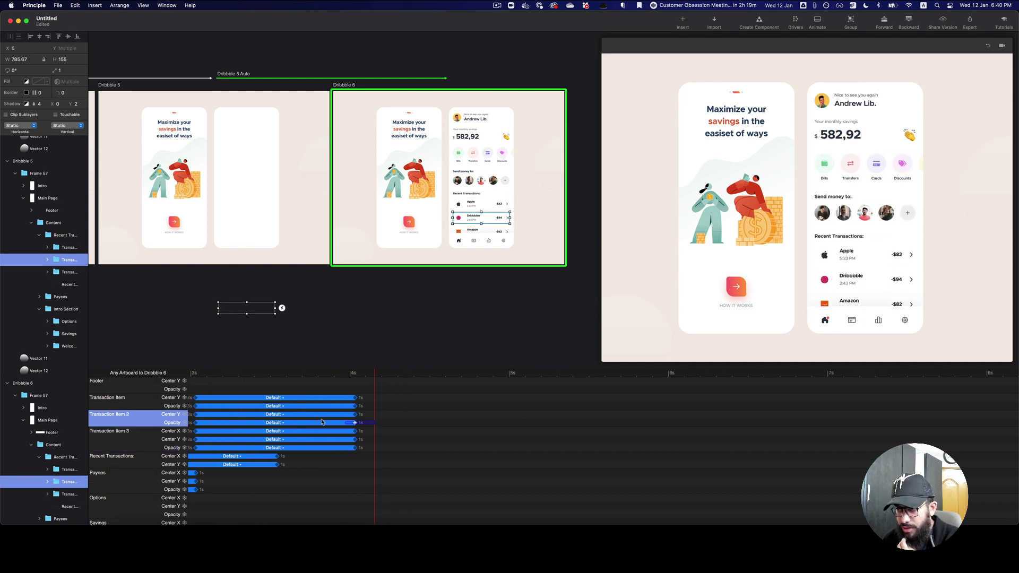
left_click_drag(193, 416, 286, 418)
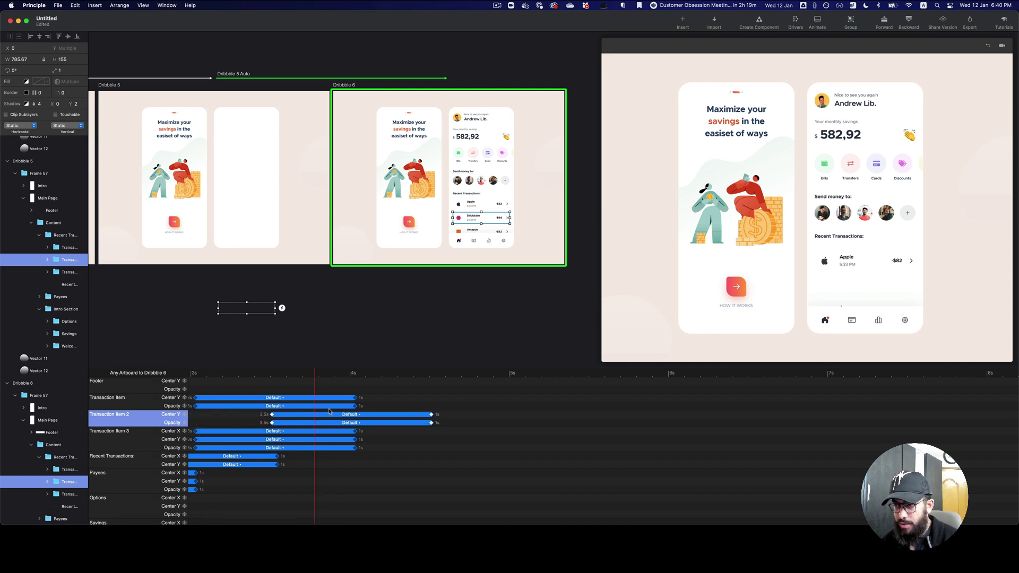
mouse_move(376, 408)
left_mouse_down()
mouse_move(189, 395)
mouse_move(374, 399)
left_mouse_up()
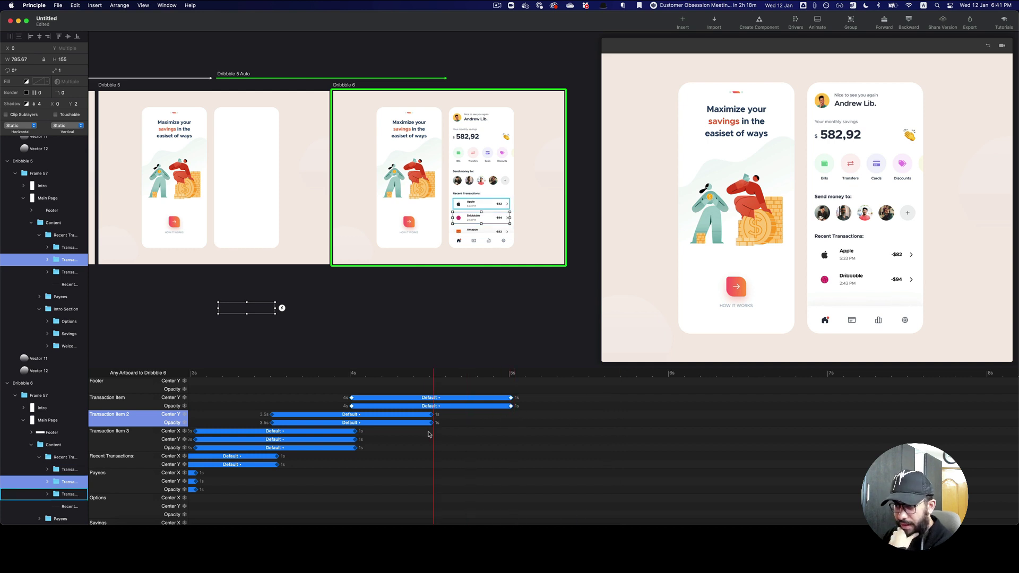
Shorten Transaction Item 3's Center X, Center Y and Opacity animations to 0.5s.
scroll(425, 425, "left", 2)
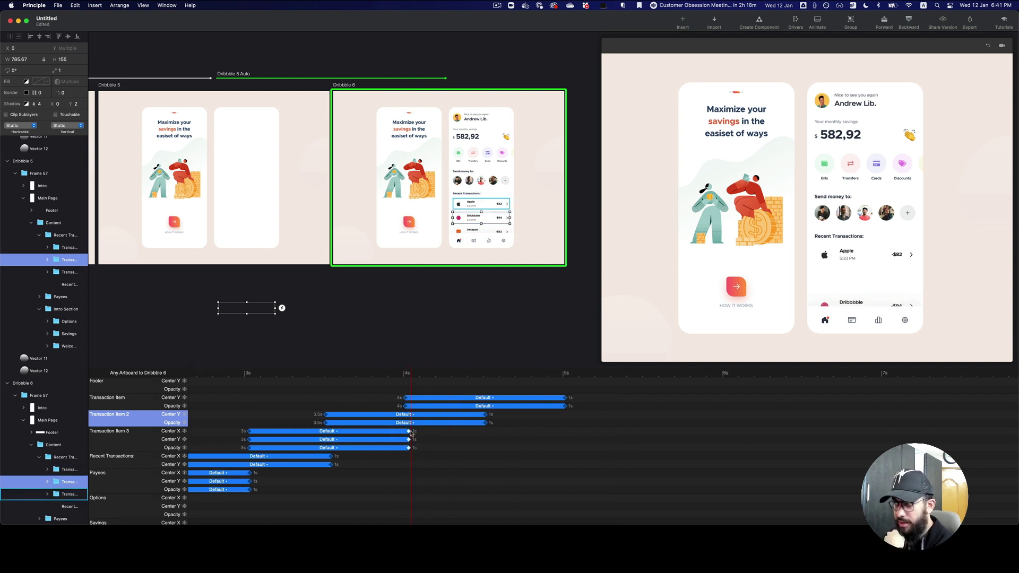
left_click_drag(410, 434, 384, 436)
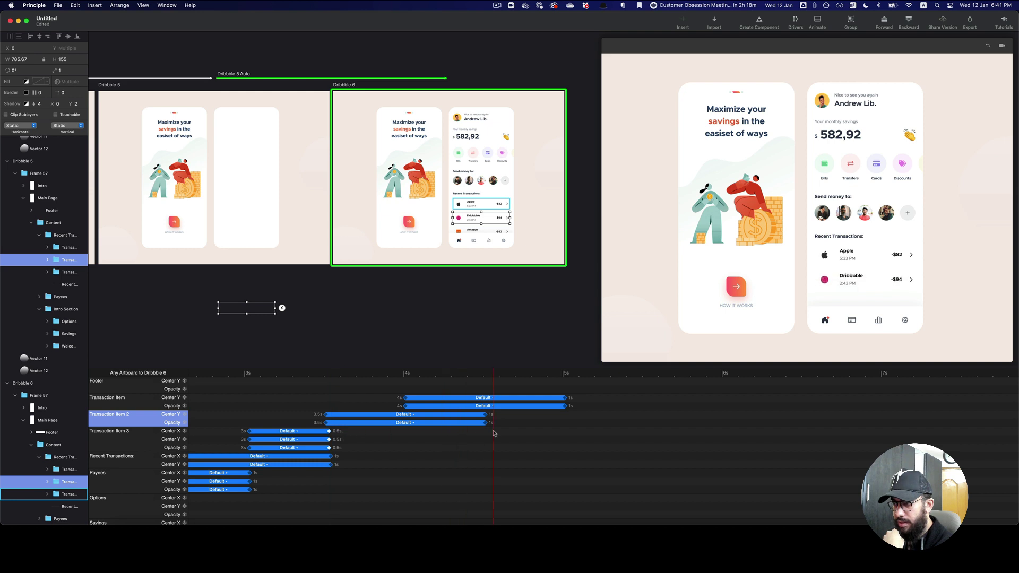
Shorten the Transaction Item 2 and Transaction Item animations to 0.5s and start them at 3.4s and 3.7s respectively.
left_click_drag(485, 415, 380, 425)
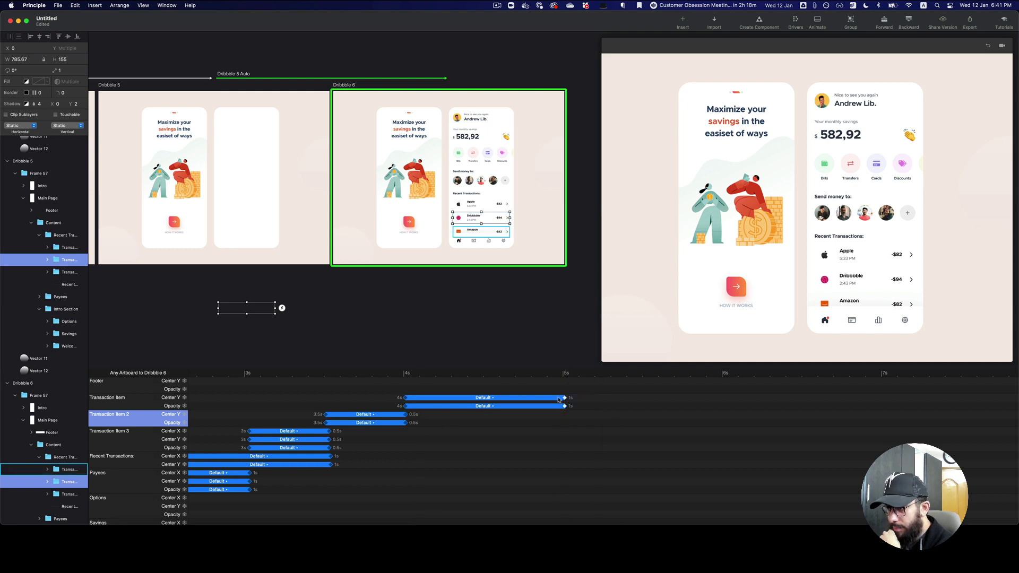
left_click_drag(563, 397, 471, 402)
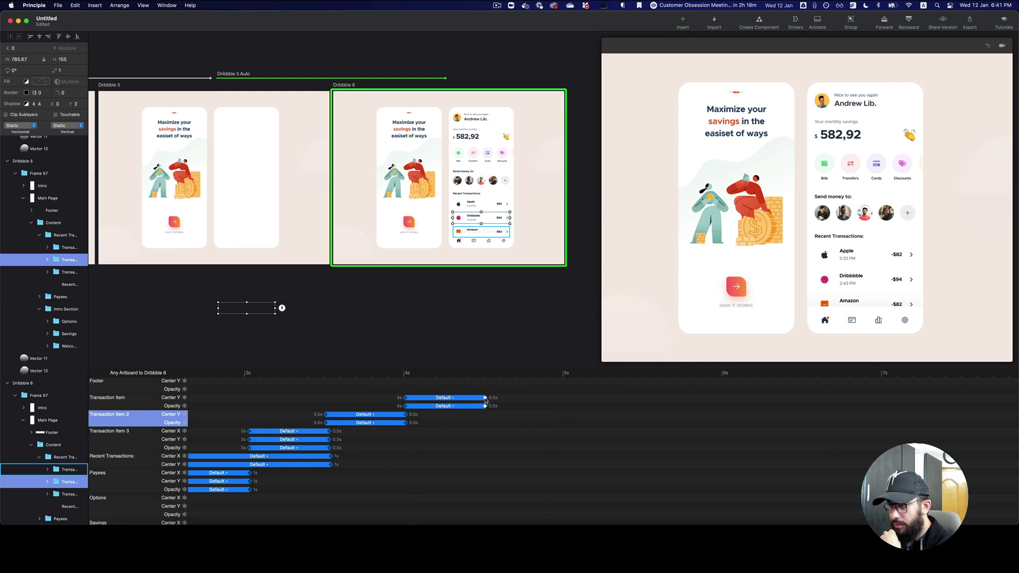
left_click(317, 199)
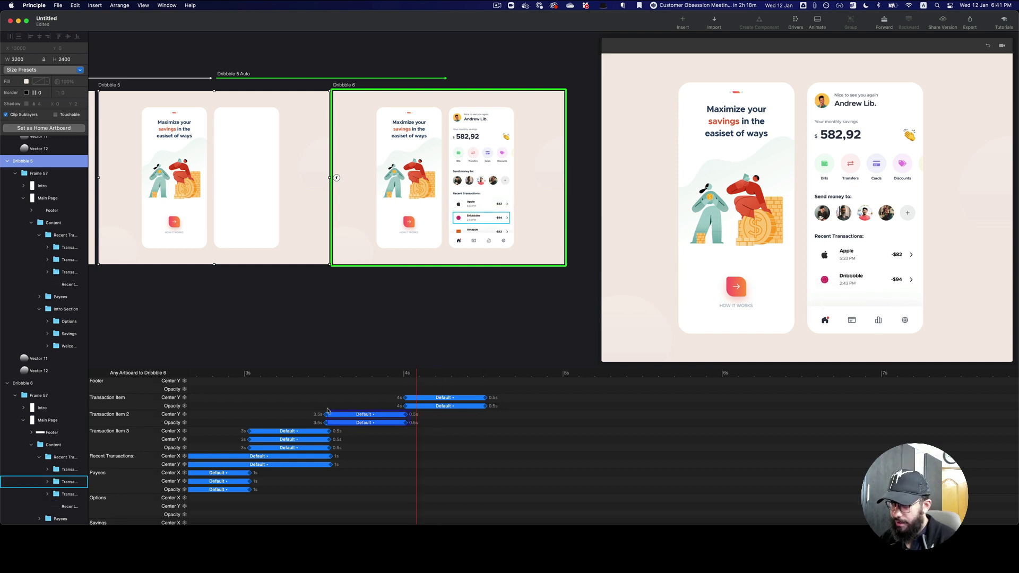
left_click_drag(341, 415, 316, 415)
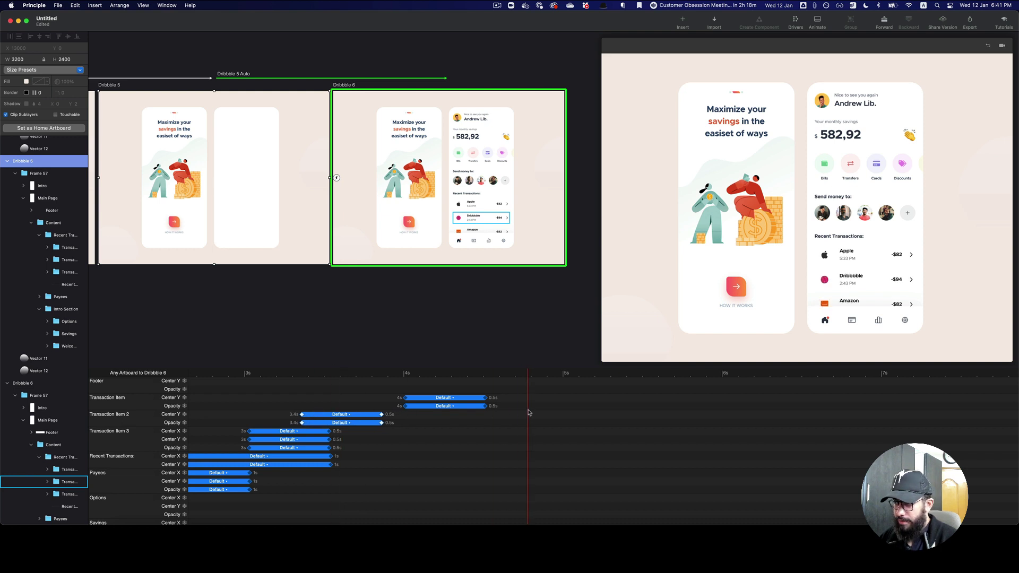
left_click_drag(399, 400, 351, 400)
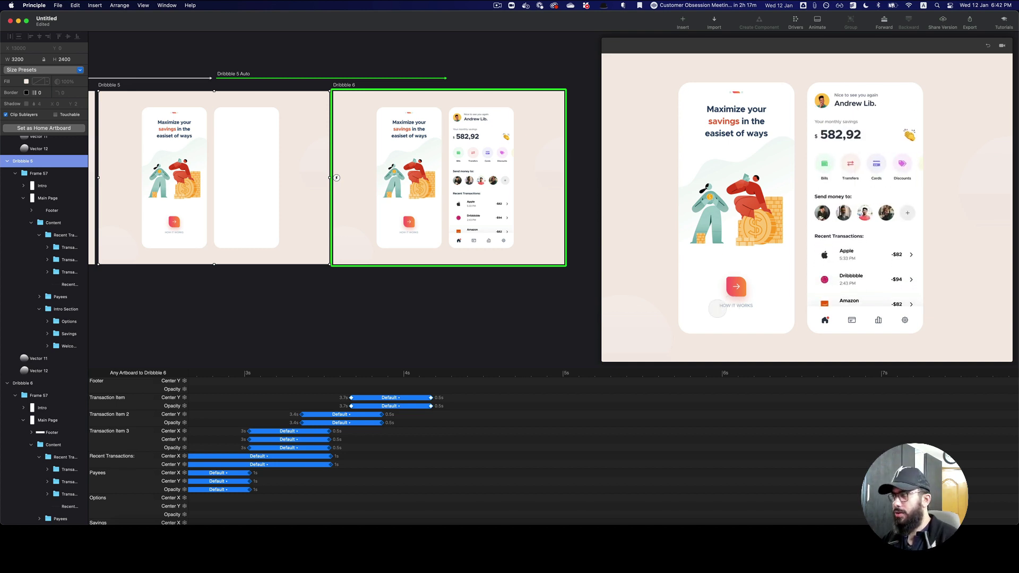
Compare the Main Page placement in the original Dribbble artboard with the one in Dribbble 6.
left_click(506, 330)
scroll(506, 330, "down", 10)
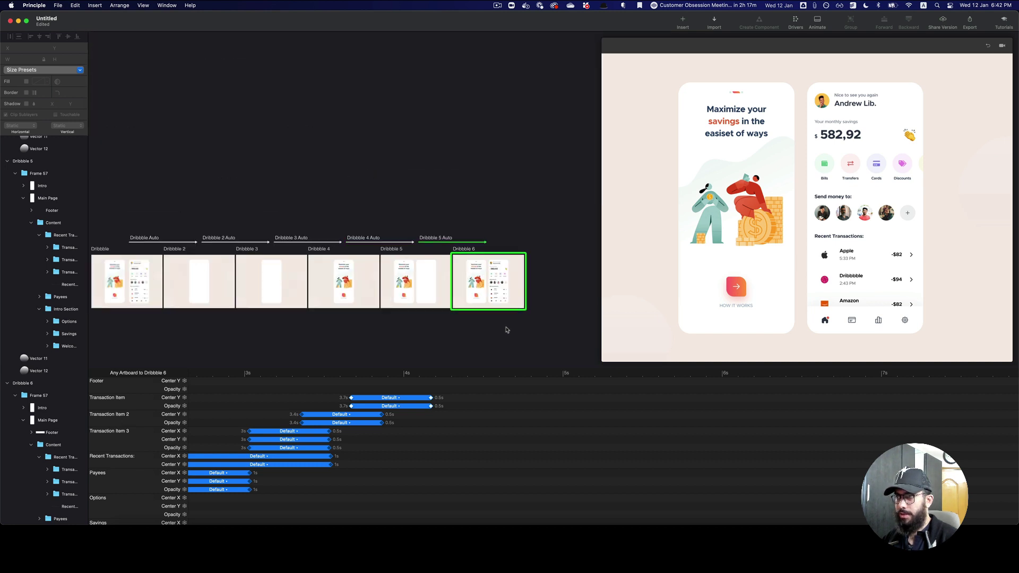
scroll(506, 331, "up", 4)
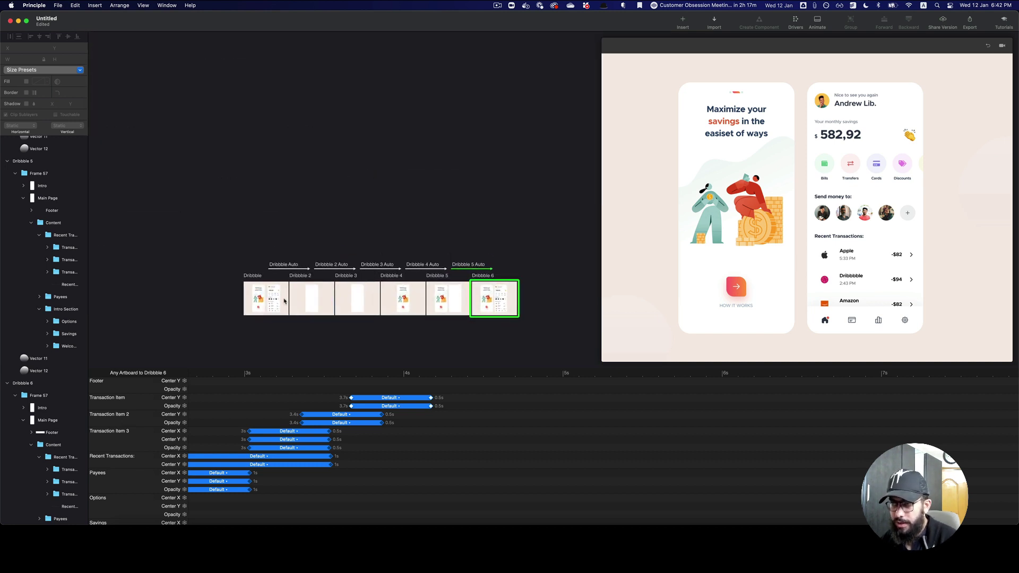
left_click(270, 300)
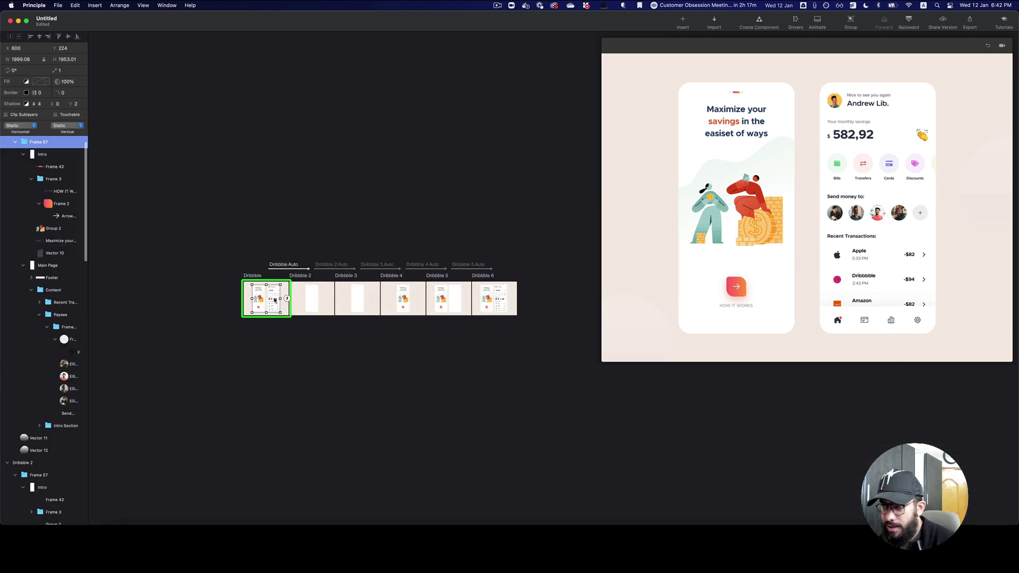
left_click(497, 298)
left_click(259, 301)
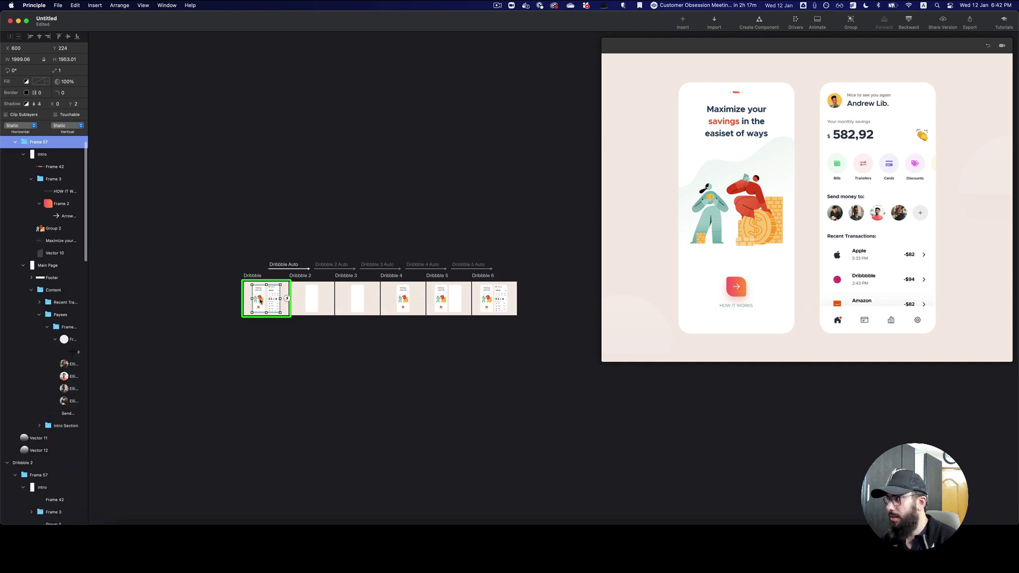
left_click(507, 298)
Align Dribbble 6's Main Page to the right edge of Frame 57 and replay the preview.
double_click(504, 300)
scroll(503, 300, "down", 3)
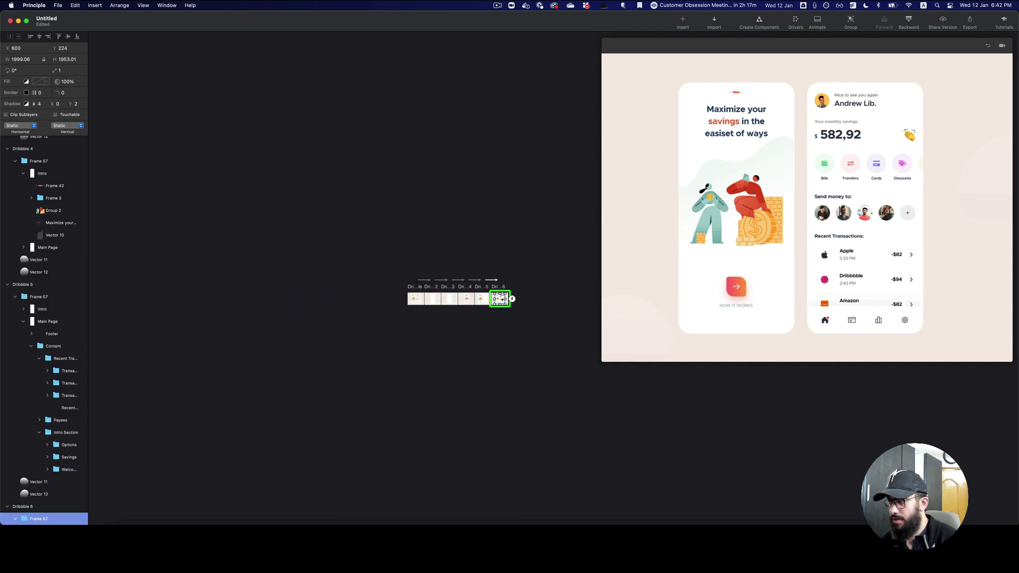
scroll(503, 301, "up", 8)
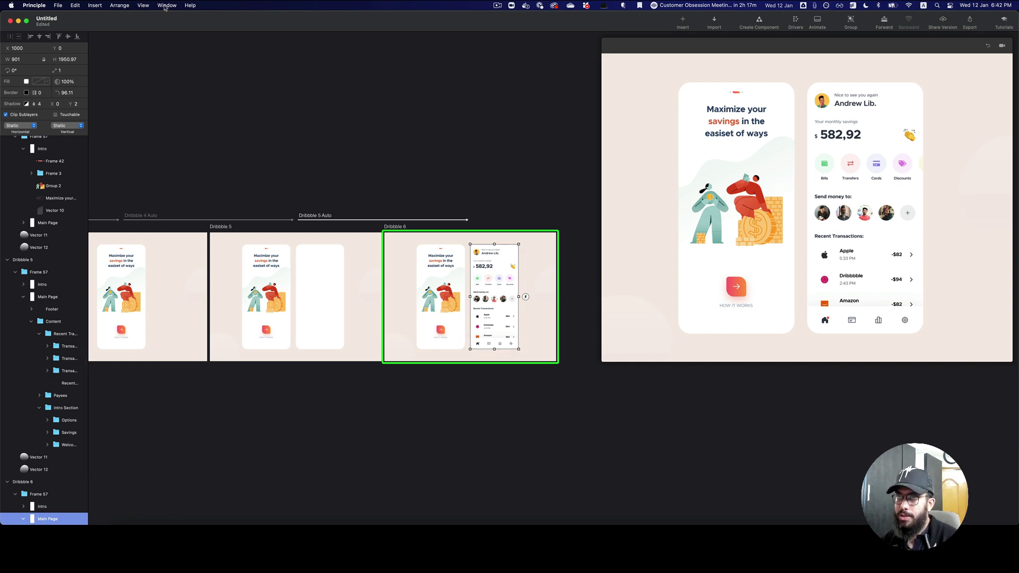
scroll(109, 47, "up", 1)
left_click(48, 37)
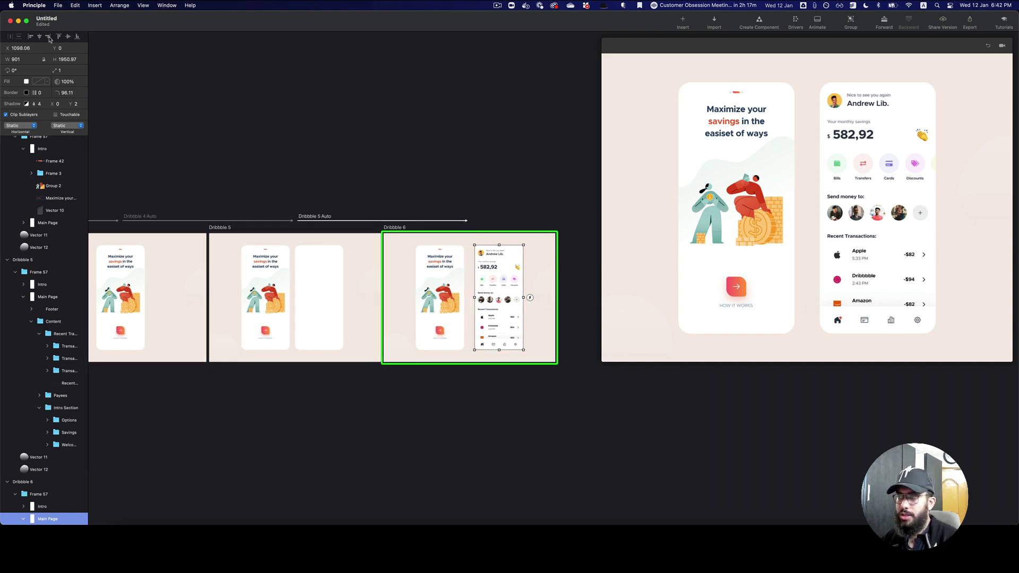
key("w")
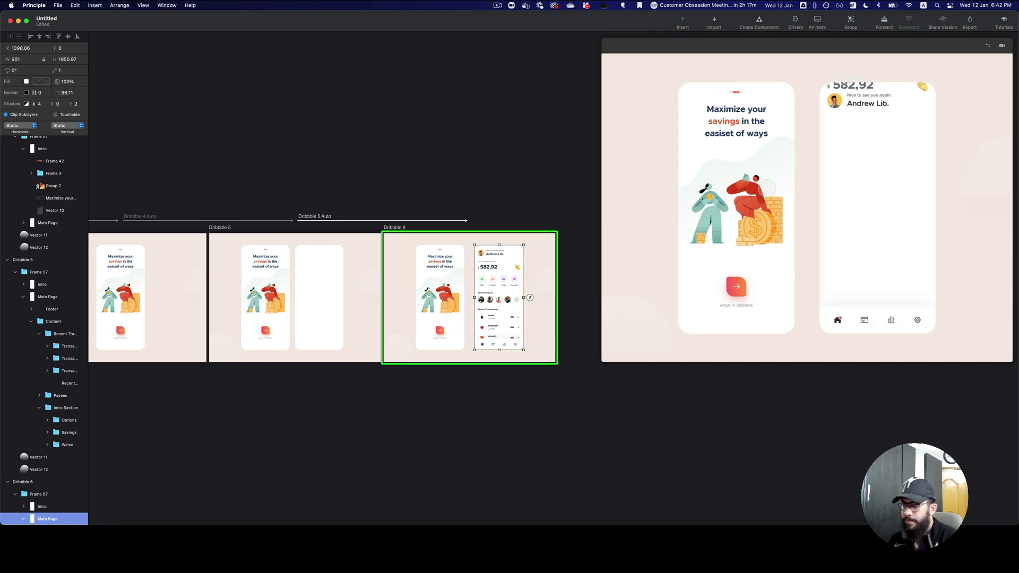
Align Dribbble 5's Main Page to the right edge of its Frame 57 and replay the preview.
left_click(321, 286)
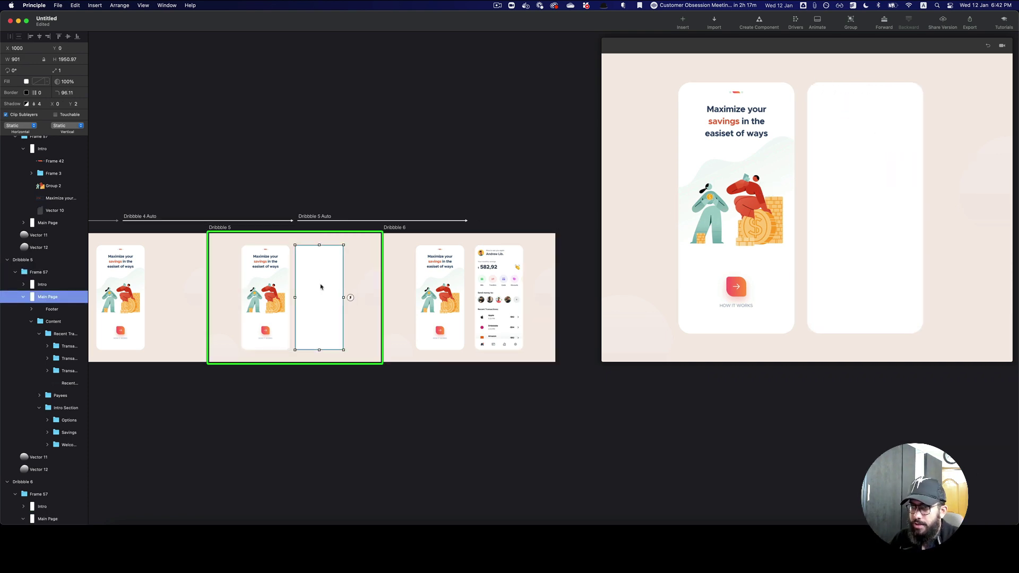
left_click(47, 36)
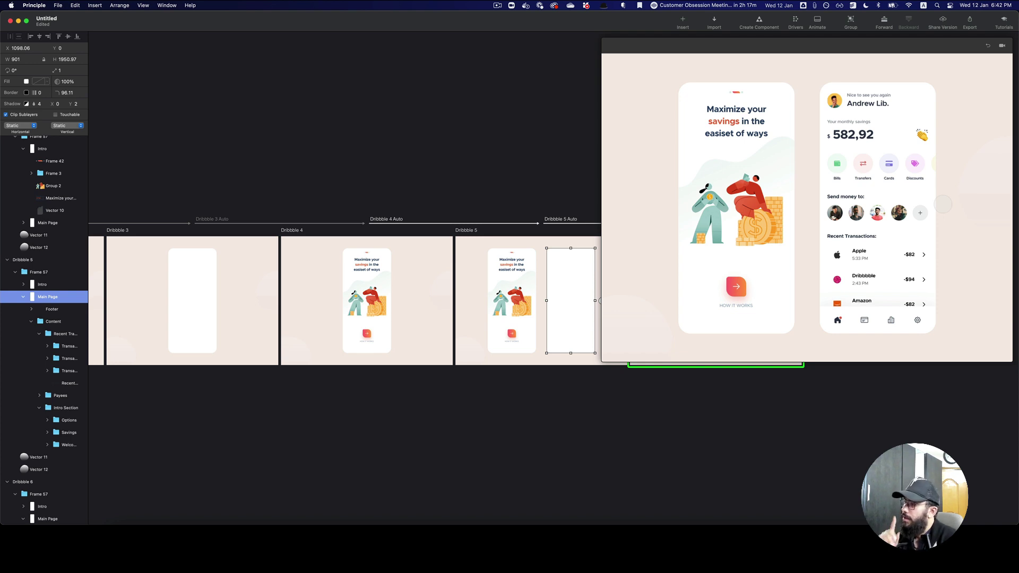
key("w")
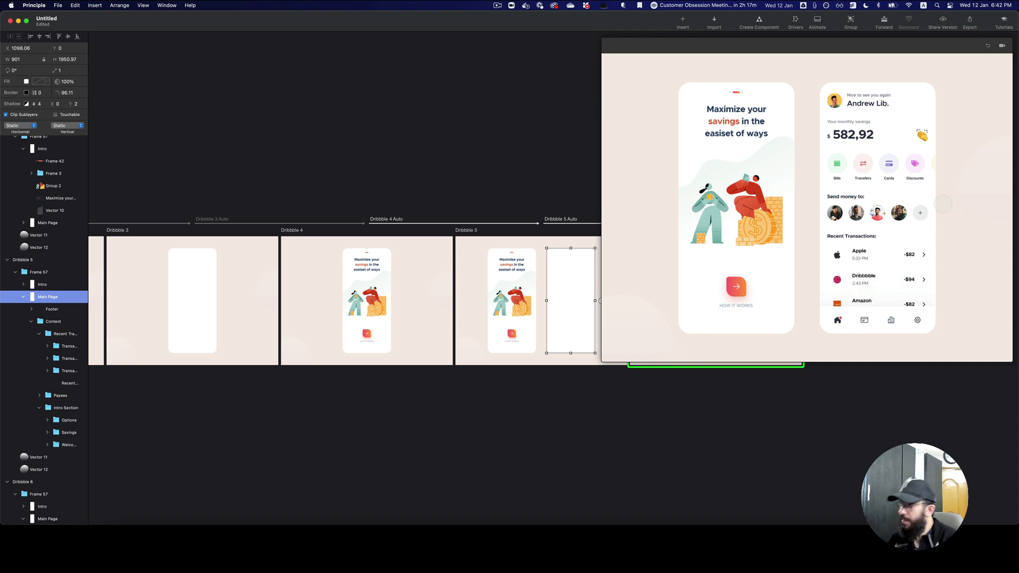
In the Dribbble 5 Auto transition, start the Payees animations at 2.5s and the Recent Transactions animations at 3.5s.
left_click(616, 415)
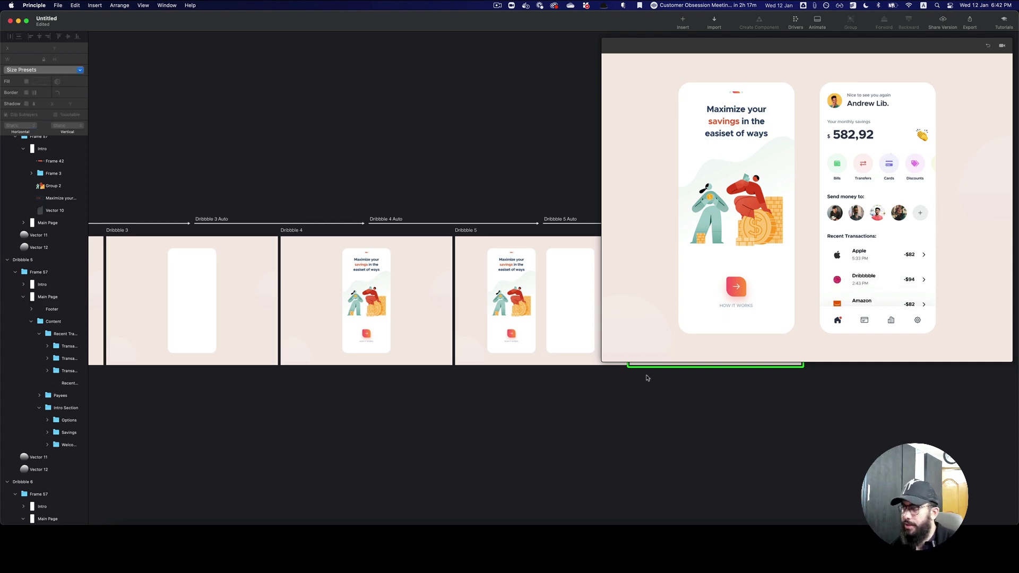
scroll(610, 378, "right", 5)
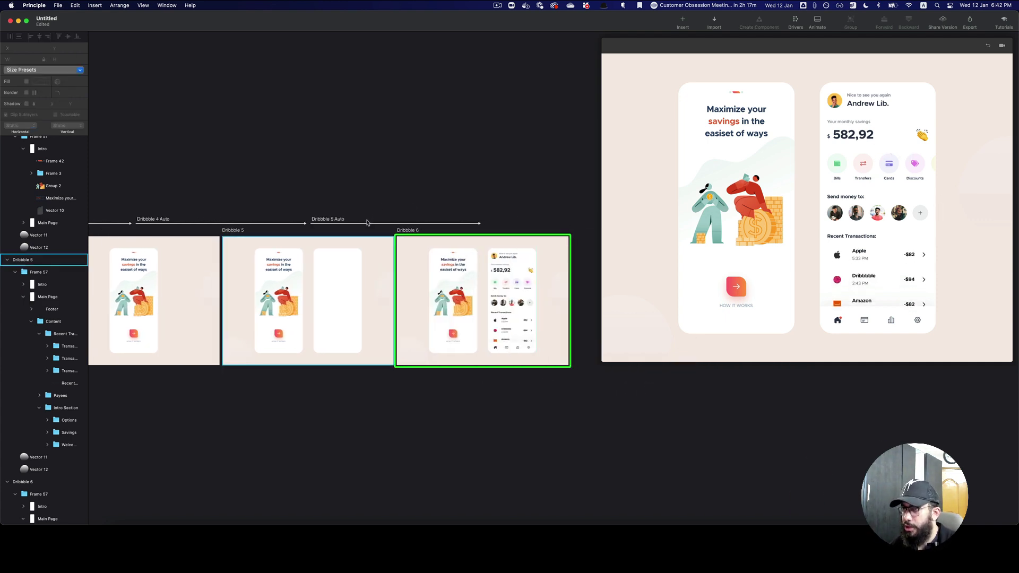
left_click(378, 222)
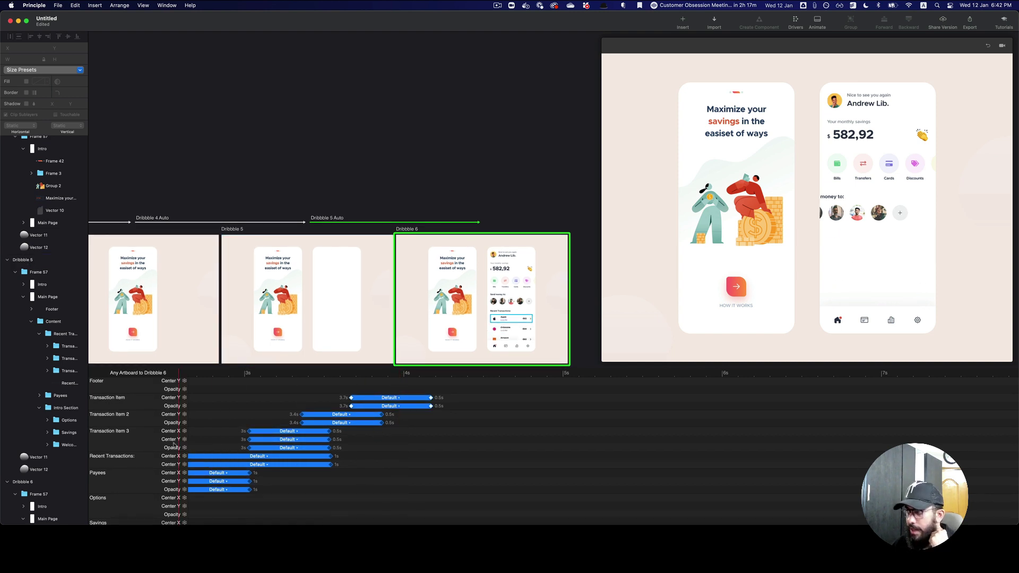
scroll(393, 434, "left", 6)
scroll(260, 430, "left", 2)
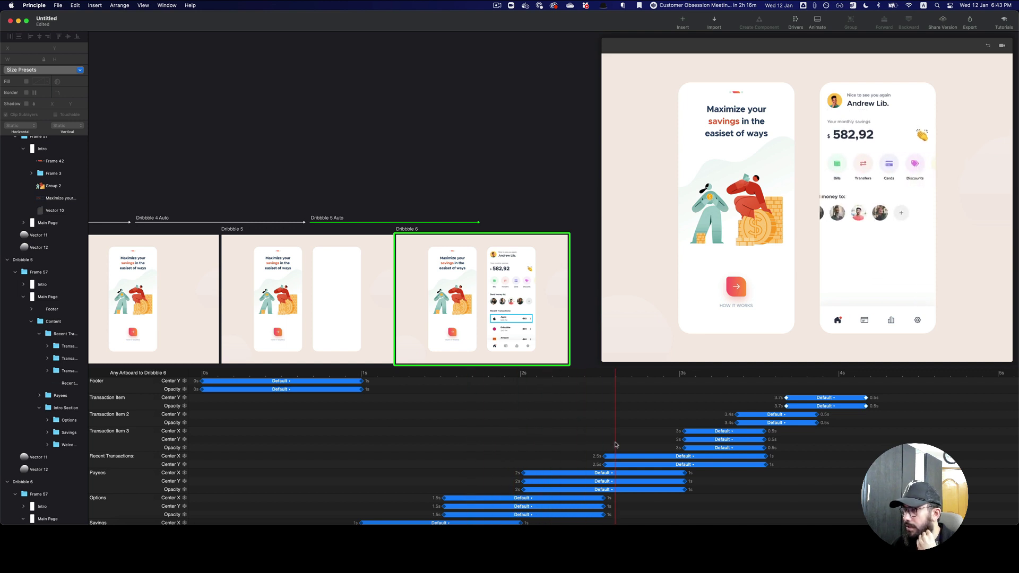
left_click_drag(711, 490, 645, 478)
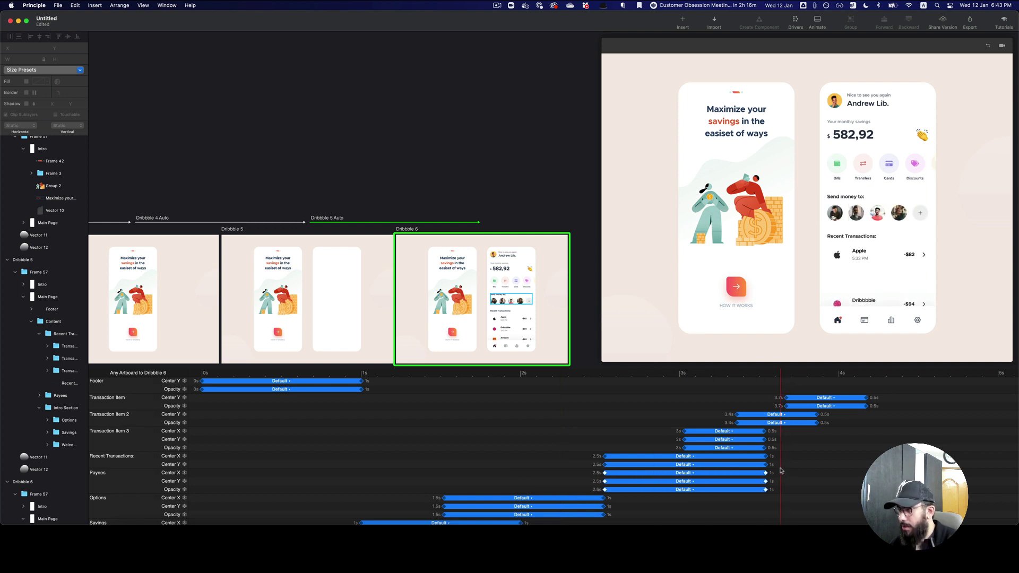
key("super+z")
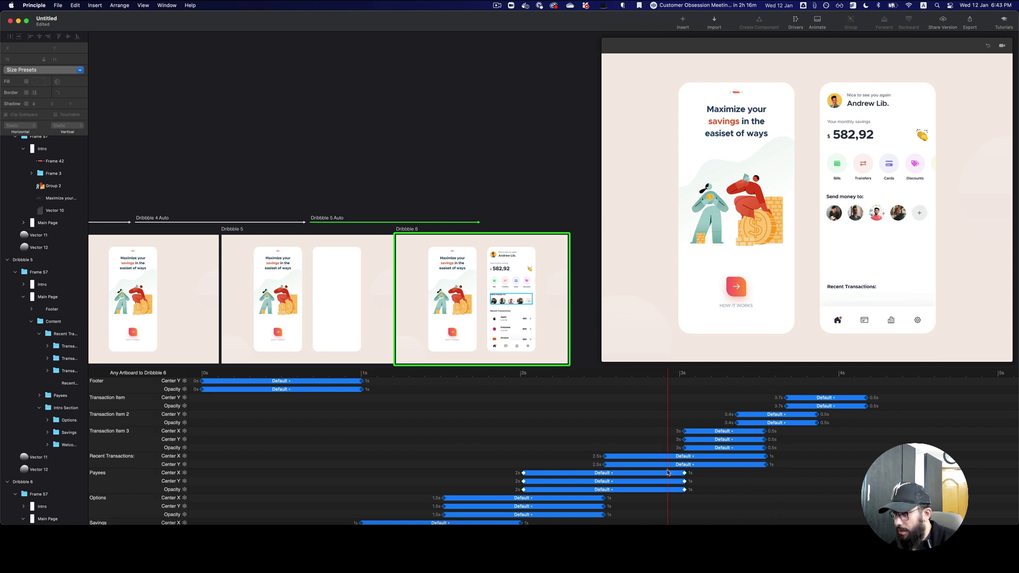
key("super+shift+z")
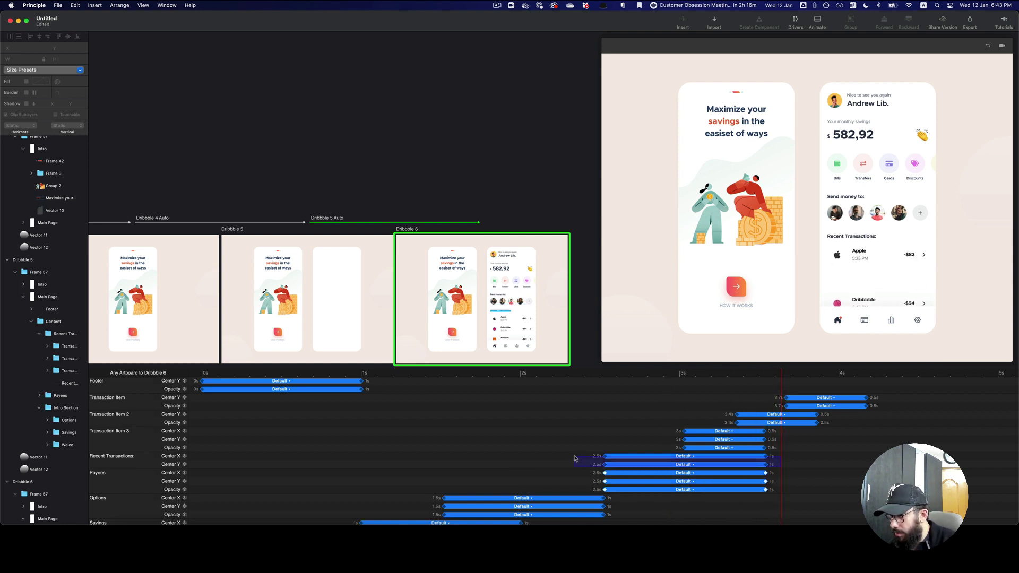
left_click_drag(693, 462, 802, 458)
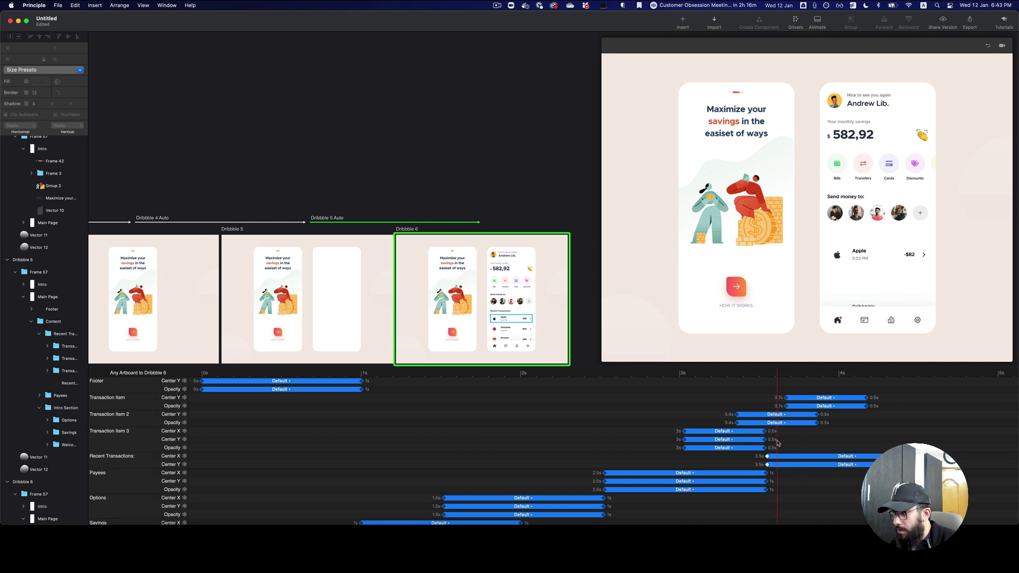
Shift the three transaction rows together so Transaction Item 3 starts at 4.6s, Item 2 at 4.9s and Transaction Item at 5.2s, then preview from Dribbble 5.
scroll(769, 454, "right", 2)
left_click_drag(752, 451, 596, 399)
left_click_drag(572, 446, 985, 412)
key("super+z")
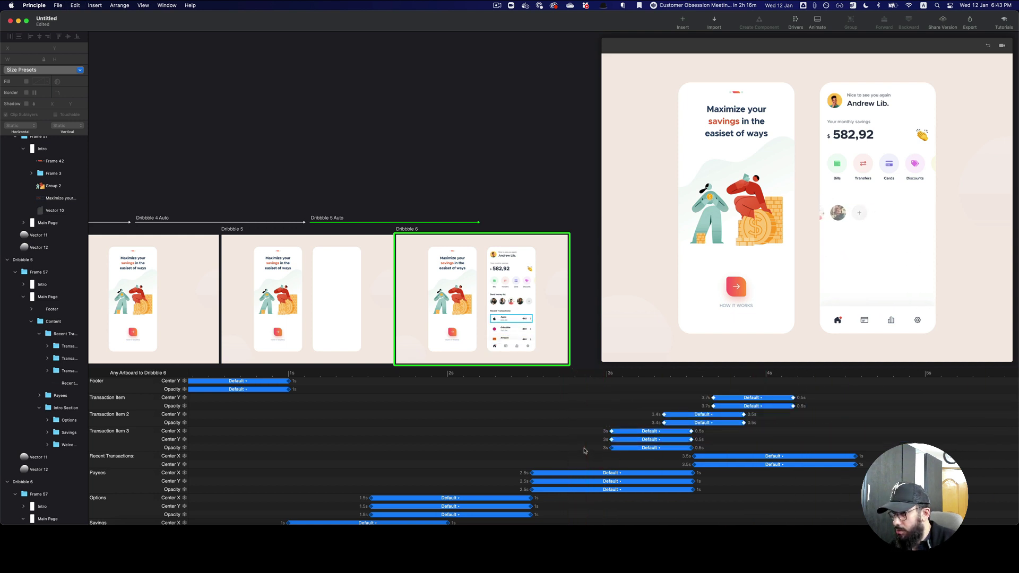
left_click_drag(585, 451, 869, 388)
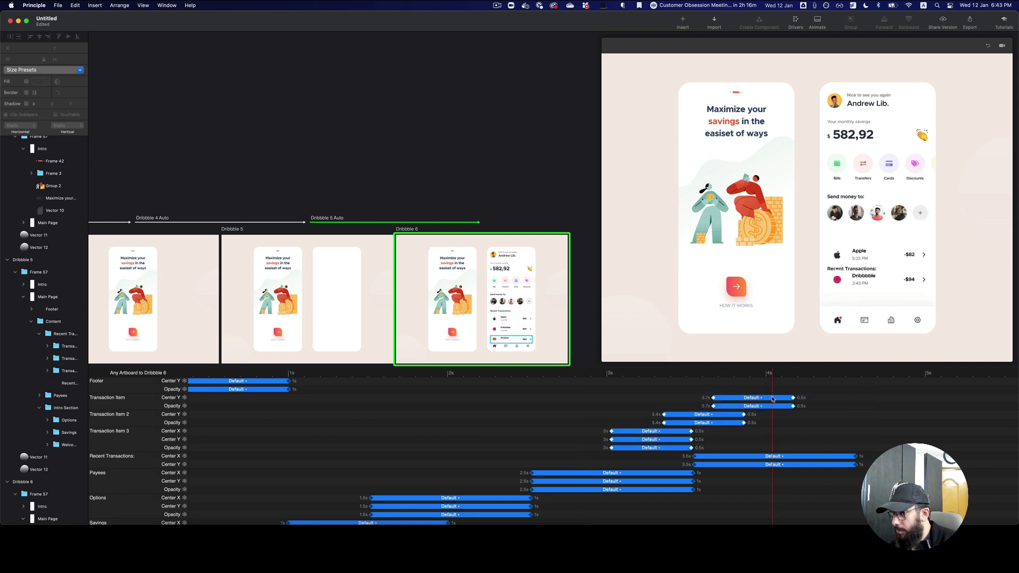
left_click_drag(773, 399, 1017, 407)
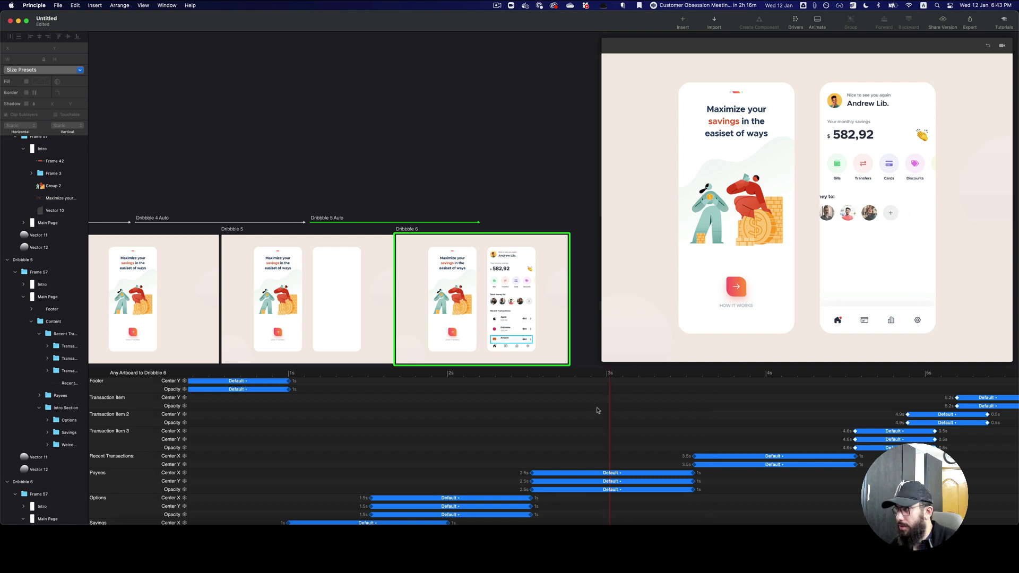
left_click(328, 258)
left_click(329, 259)
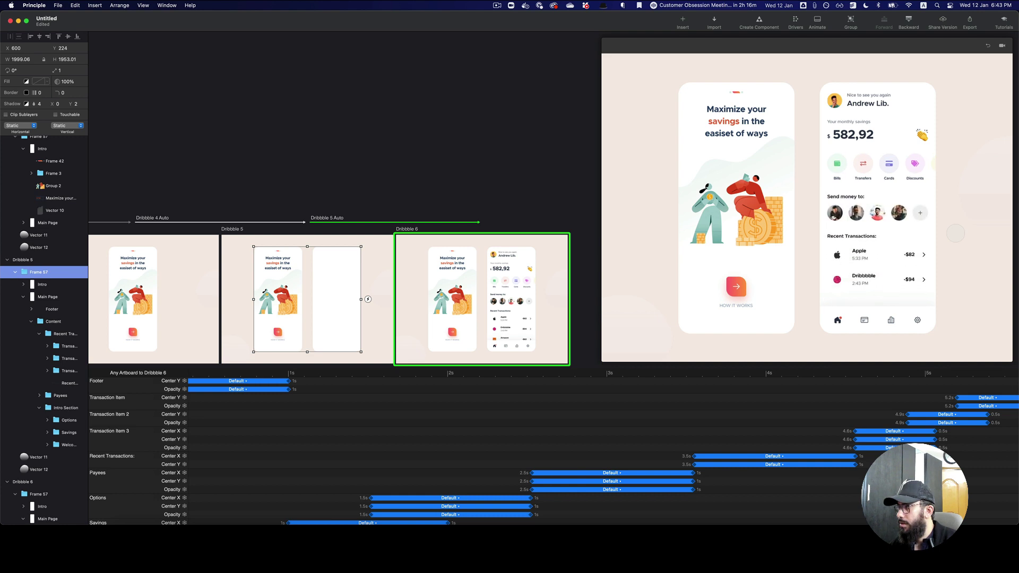
Lengthen all animations of Transaction Item 3, Transaction Item 2 and Transaction Item to 0.75s.
scroll(902, 414, "right", 5)
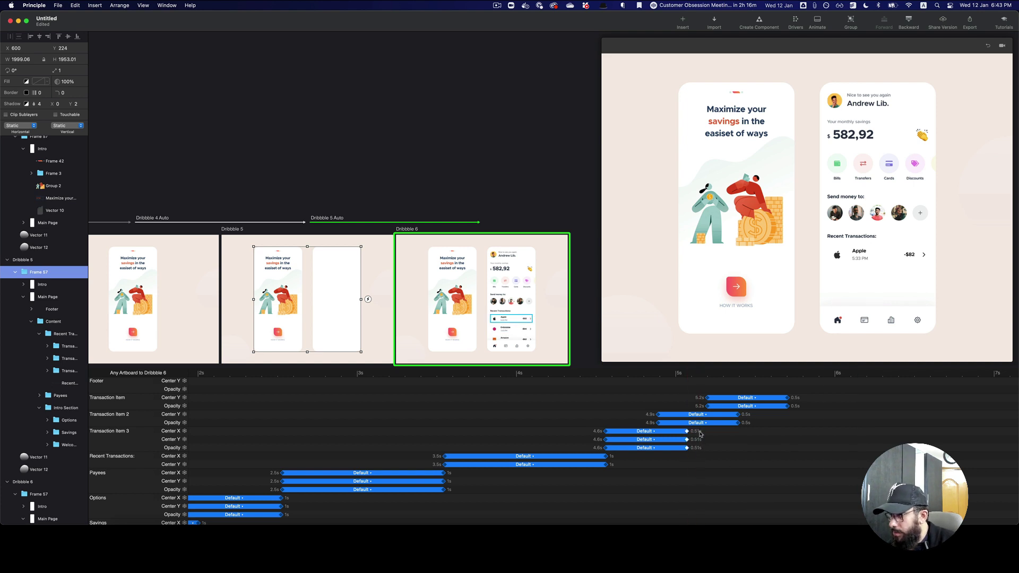
left_click_drag(700, 434, 770, 422)
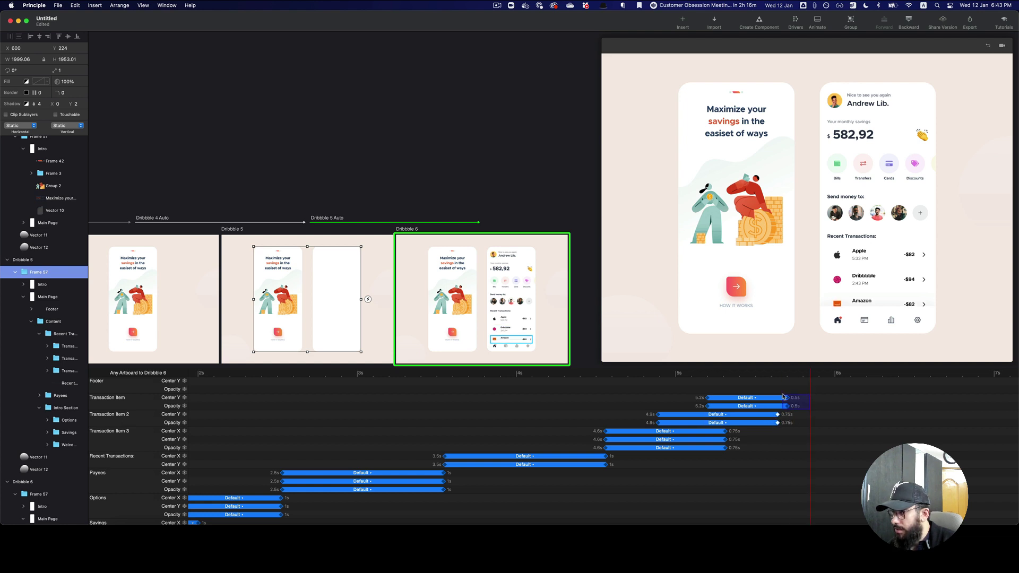
left_click_drag(788, 400, 824, 411)
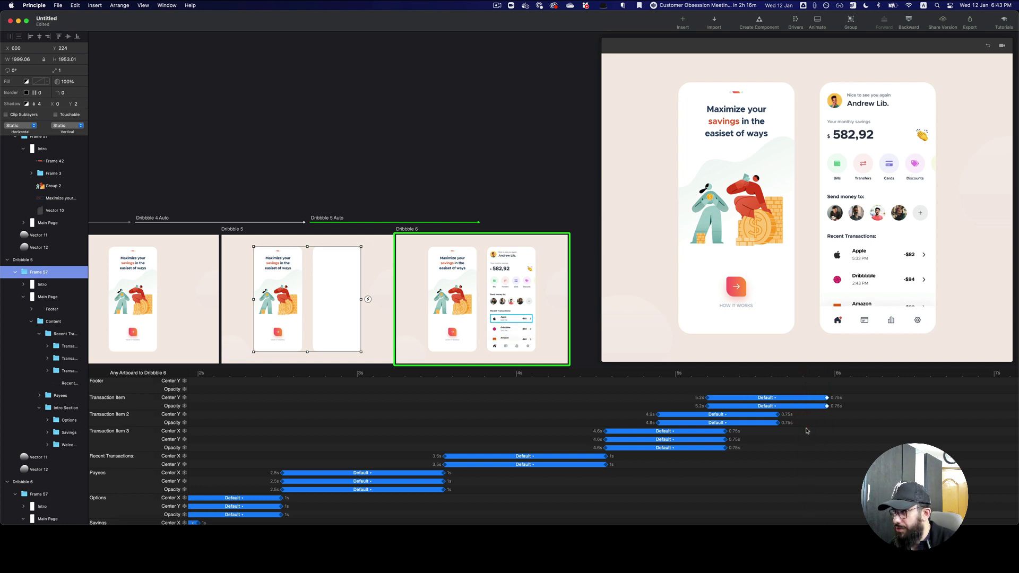
Restagger the rows by starting Transaction Item 2 at 5.3s and Transaction Item at 6.1s, and preview from Dribbble 5.
left_click_drag(670, 421, 738, 421)
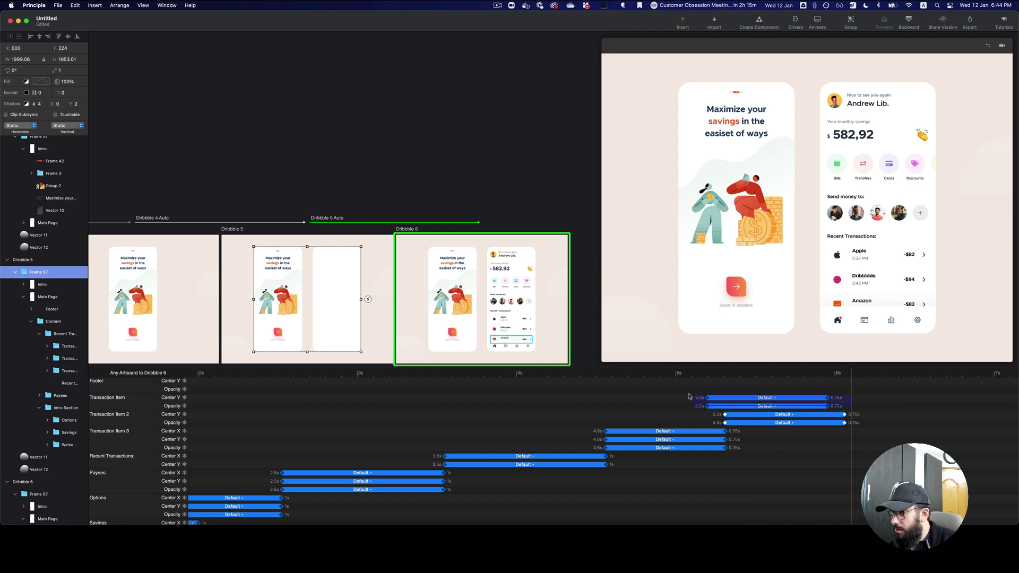
left_click_drag(728, 404, 869, 404)
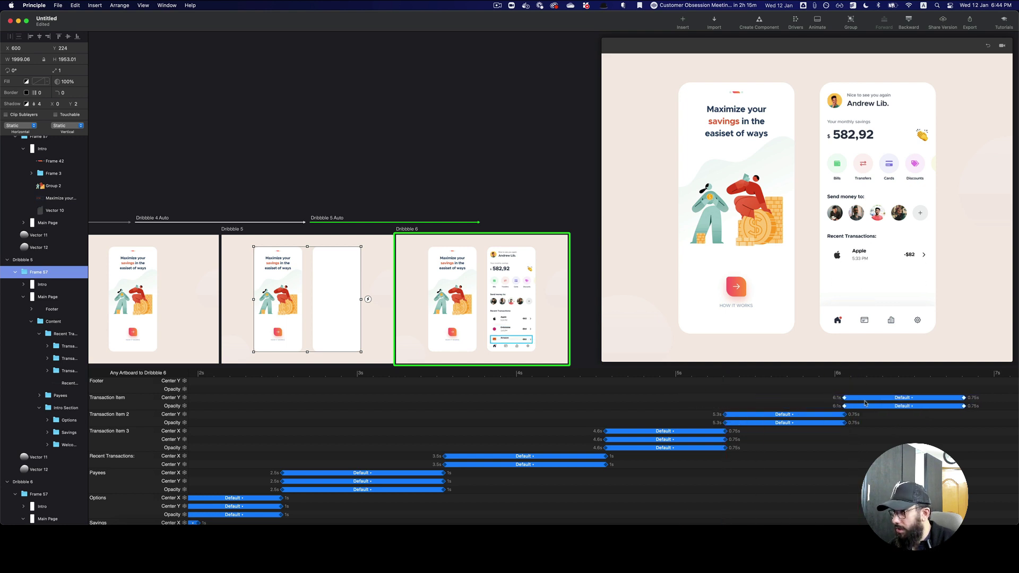
left_click(317, 292)
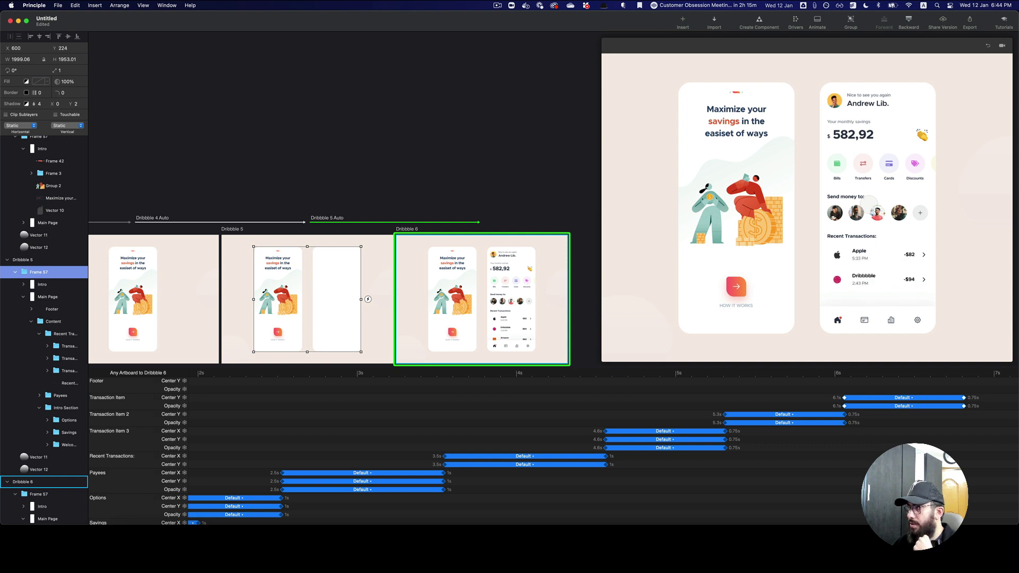
Delay all animations from Options through Transaction Item together by 0.5s, so Options starts at 2s, Payees at 3s and Recent Transactions at 4s.
left_click(503, 285)
double_click(502, 285)
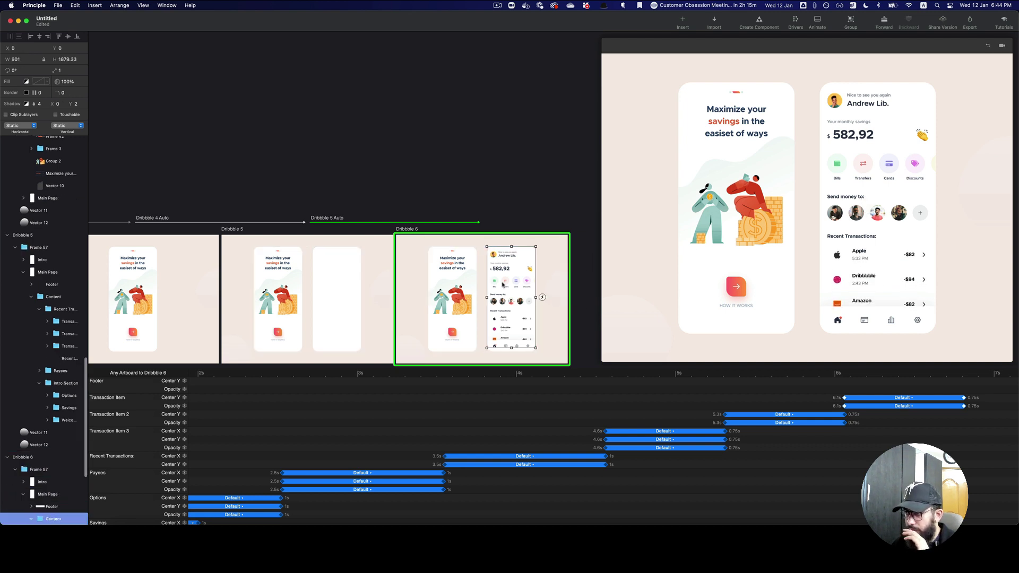
double_click(503, 285)
scroll(327, 439, "down", 4)
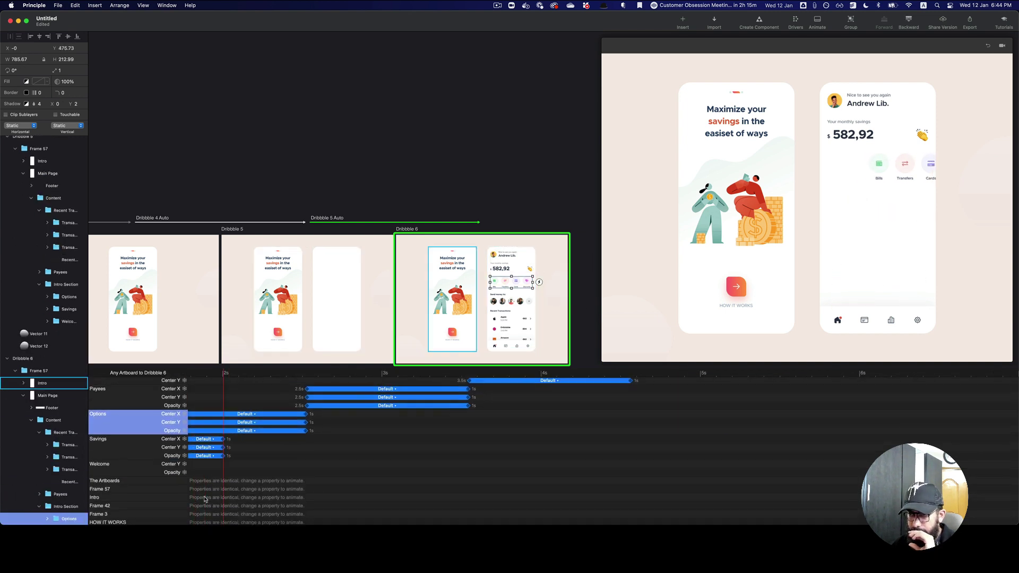
scroll(327, 440, "left", 5)
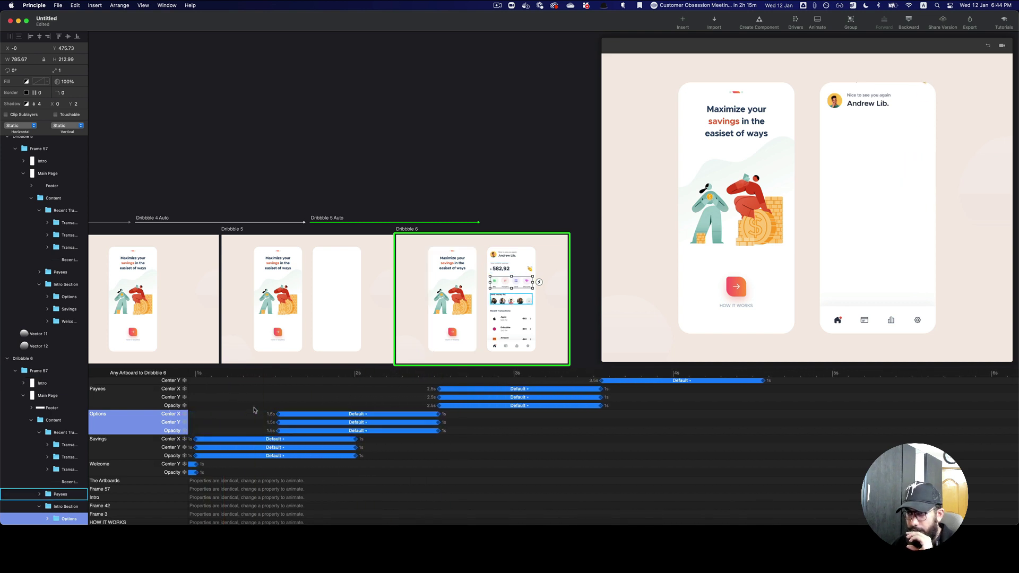
scroll(265, 414, "down", 5)
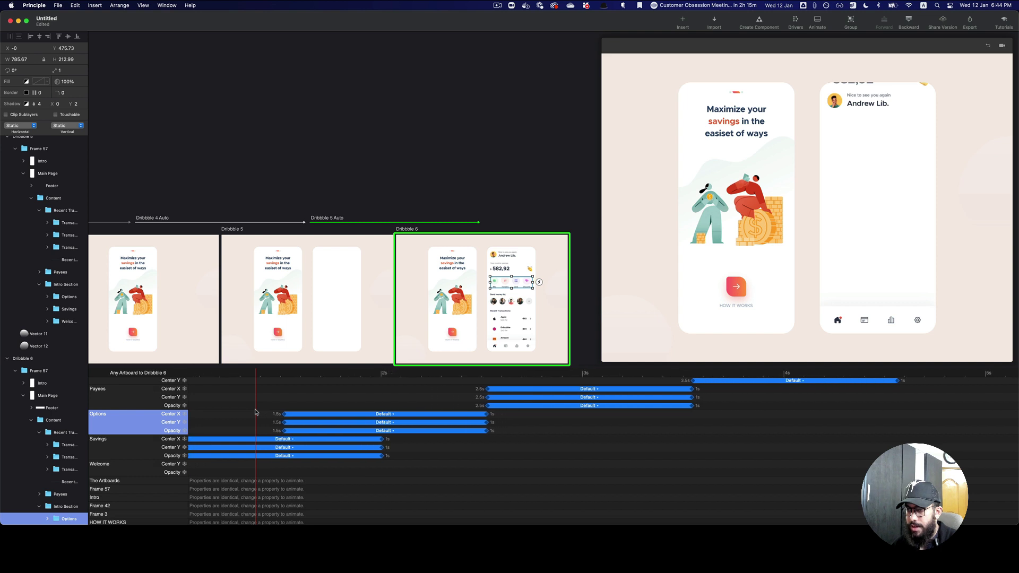
scroll(249, 467, "up", 5)
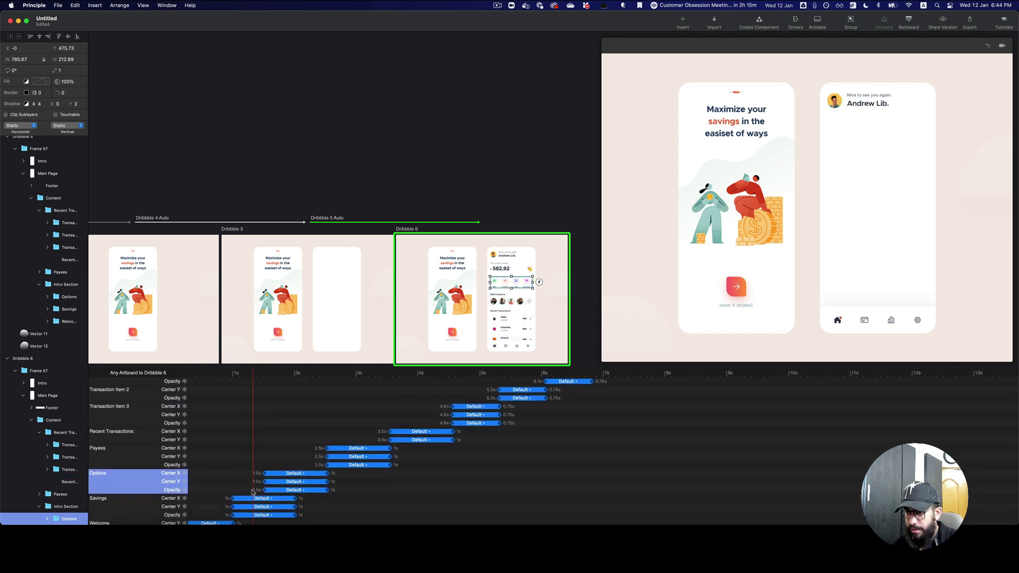
left_click_drag(416, 480, 665, 340)
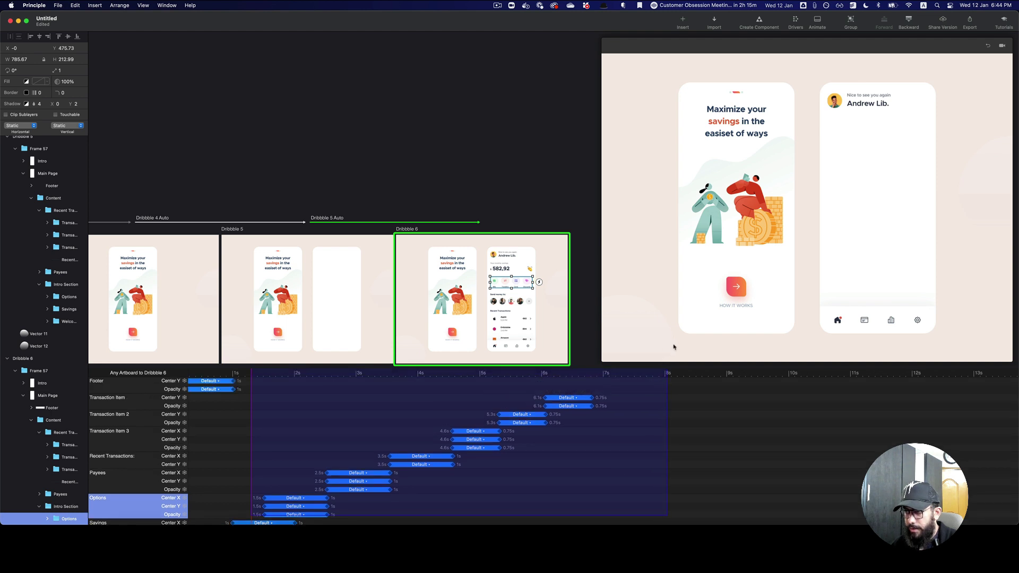
left_click_drag(318, 500, 351, 500)
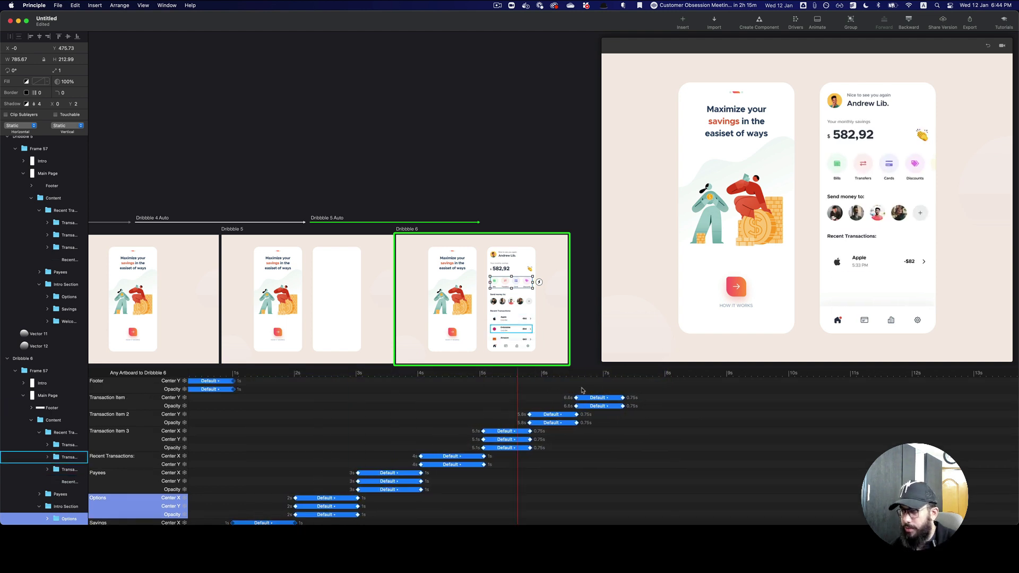
left_click(929, 286)
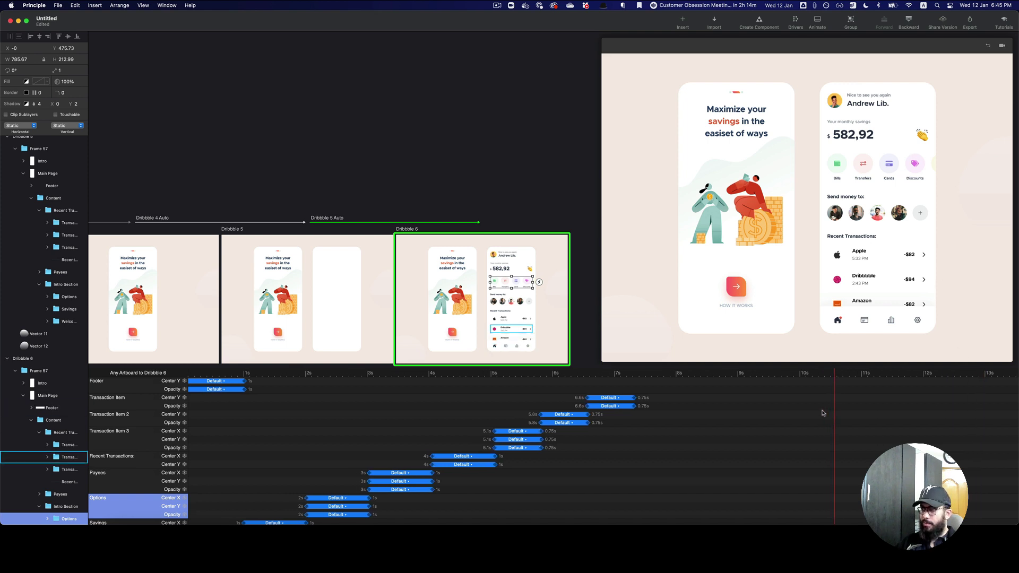
scroll(818, 409, "left", 3)
scroll(806, 404, "down", 4)
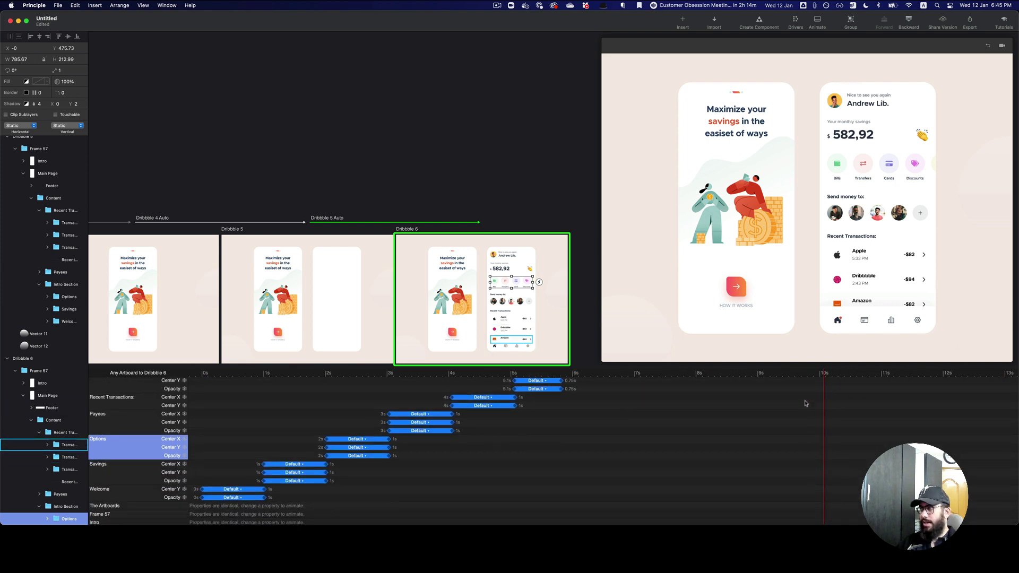
scroll(805, 404, "up", 4)
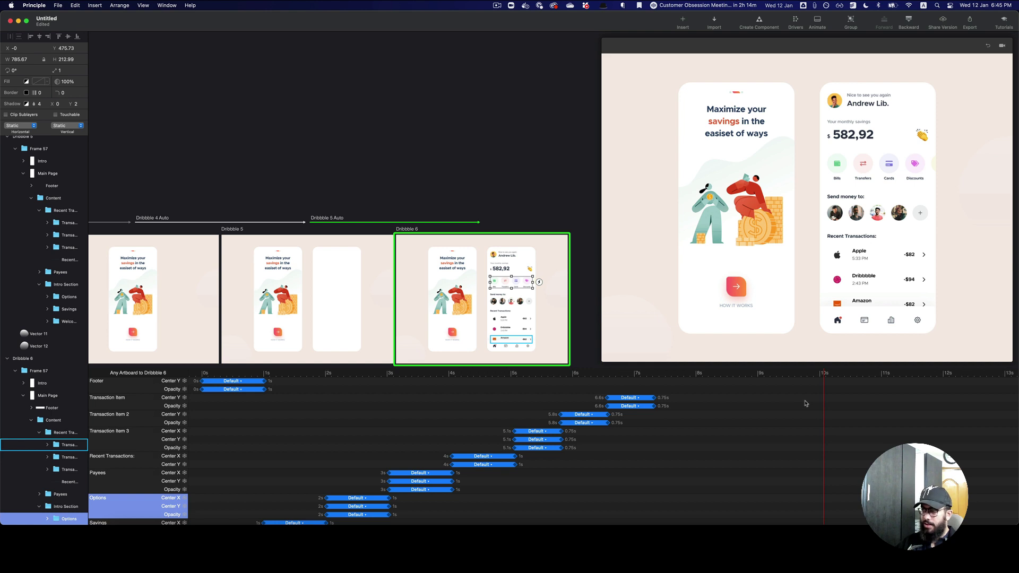